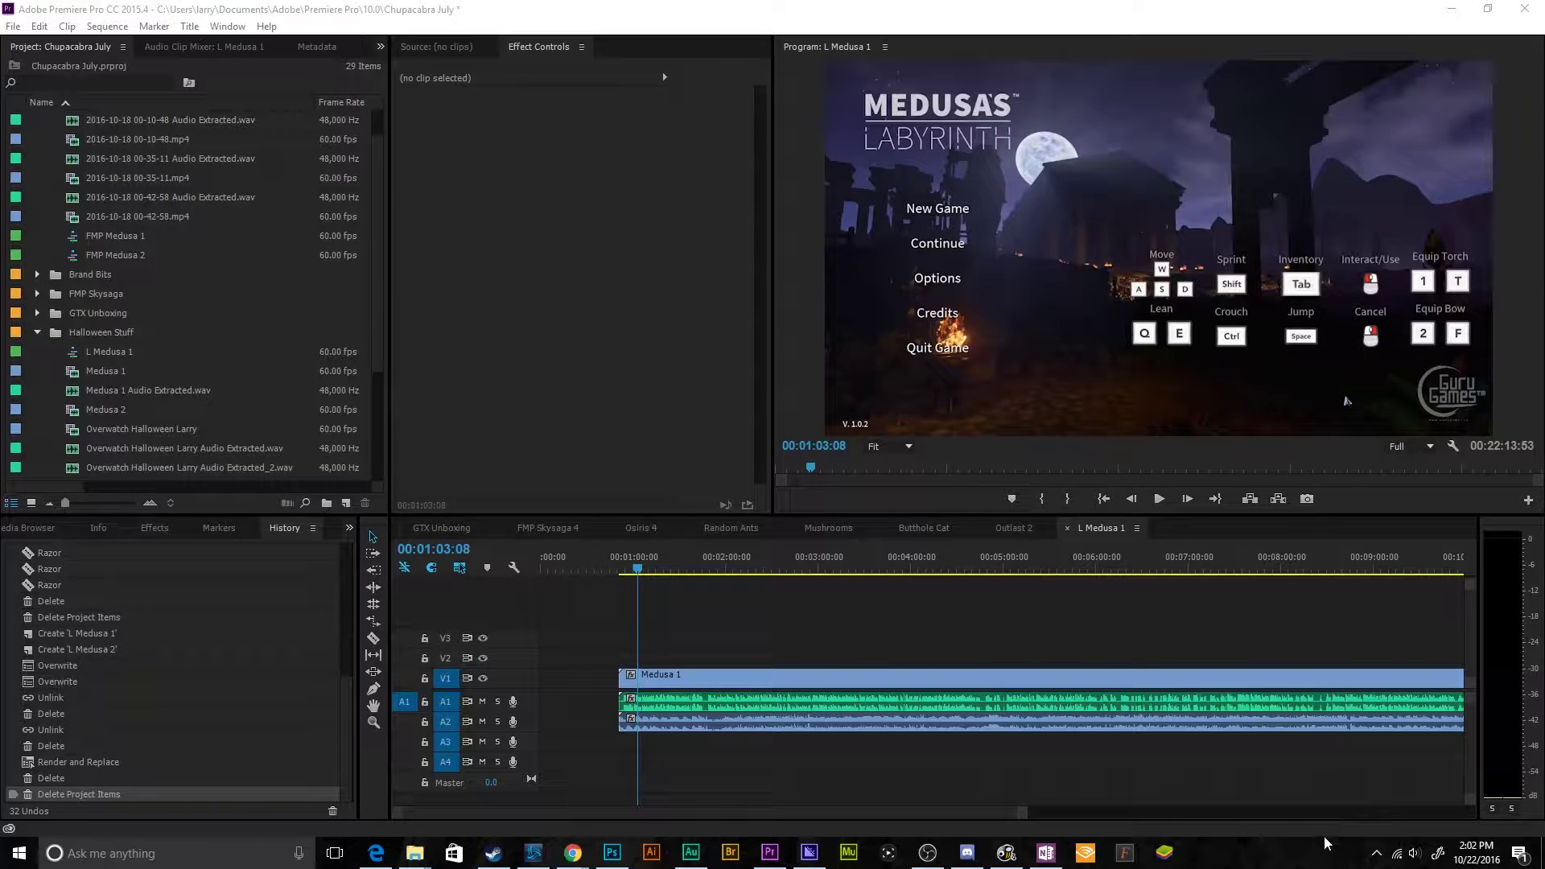
Step: Collapse the expanded FMP Medusa bin and create a Youtube 60fps sequence named "L Medusa 2" in the Halloween Stuff bin
{"action": "left_click", "coordinate": [906, 620]}
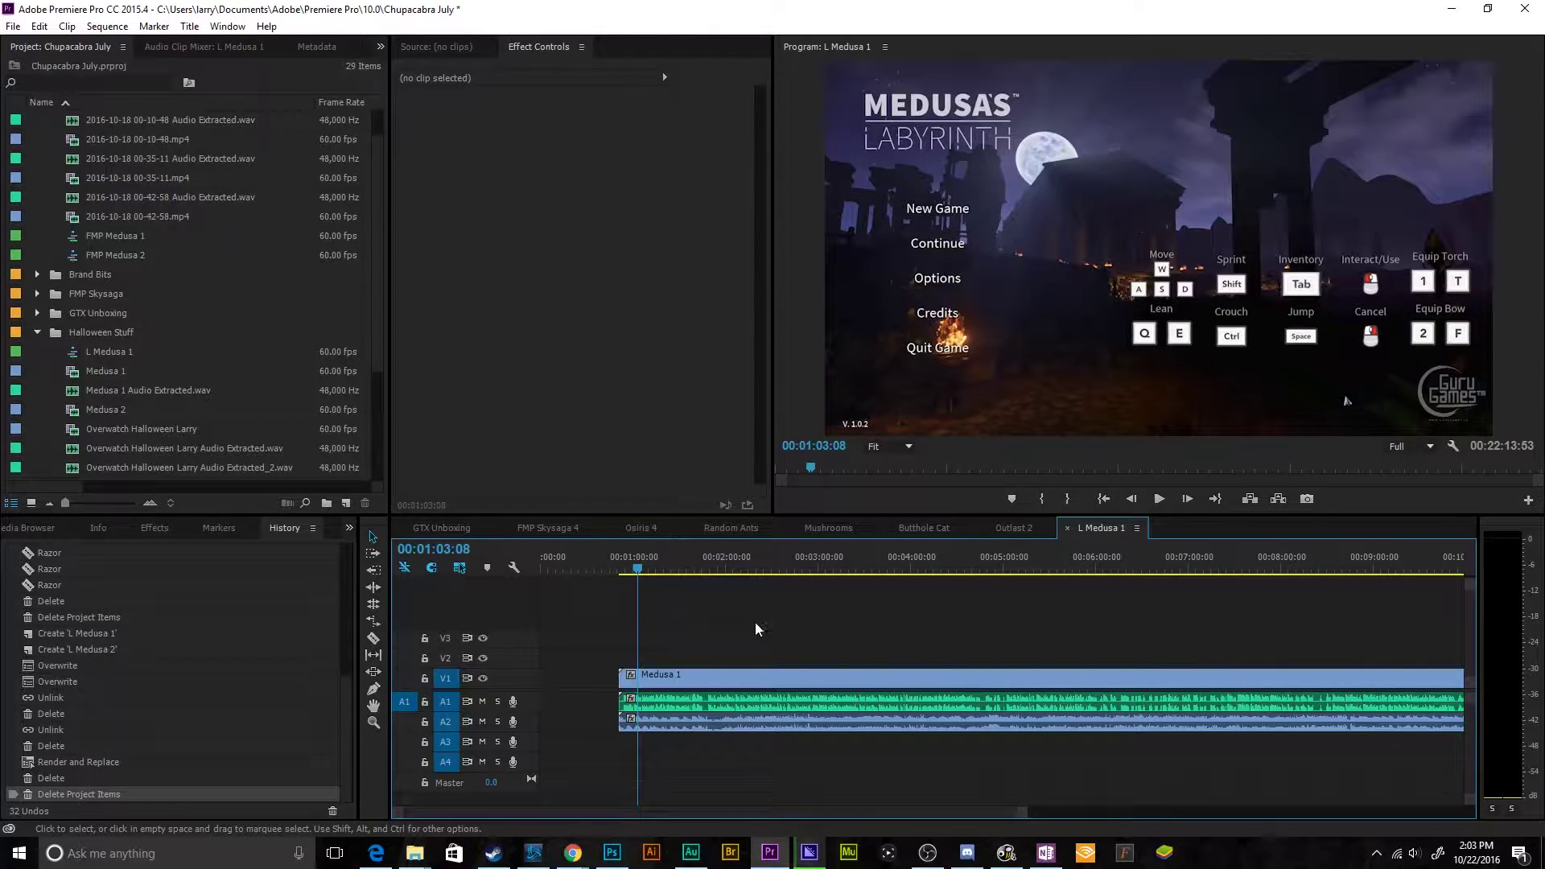
{"action": "scroll", "coordinate": [111, 293], "scroll_direction": "up", "scroll_amount": 1}
{"action": "left_click", "coordinate": [37, 138]}
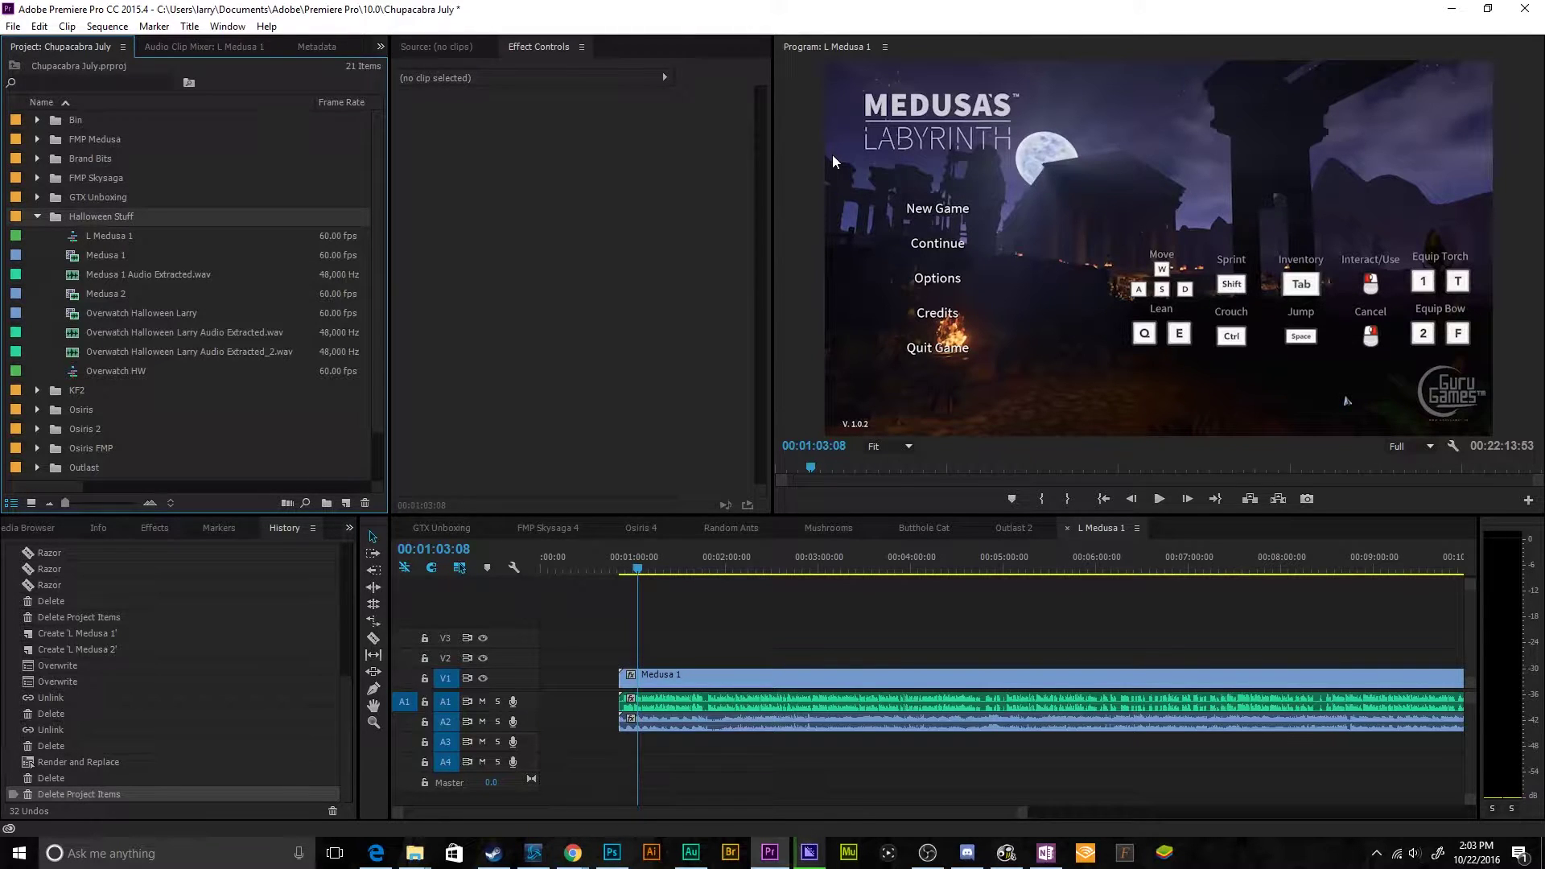
{"action": "key", "text": "ctrl+n"}
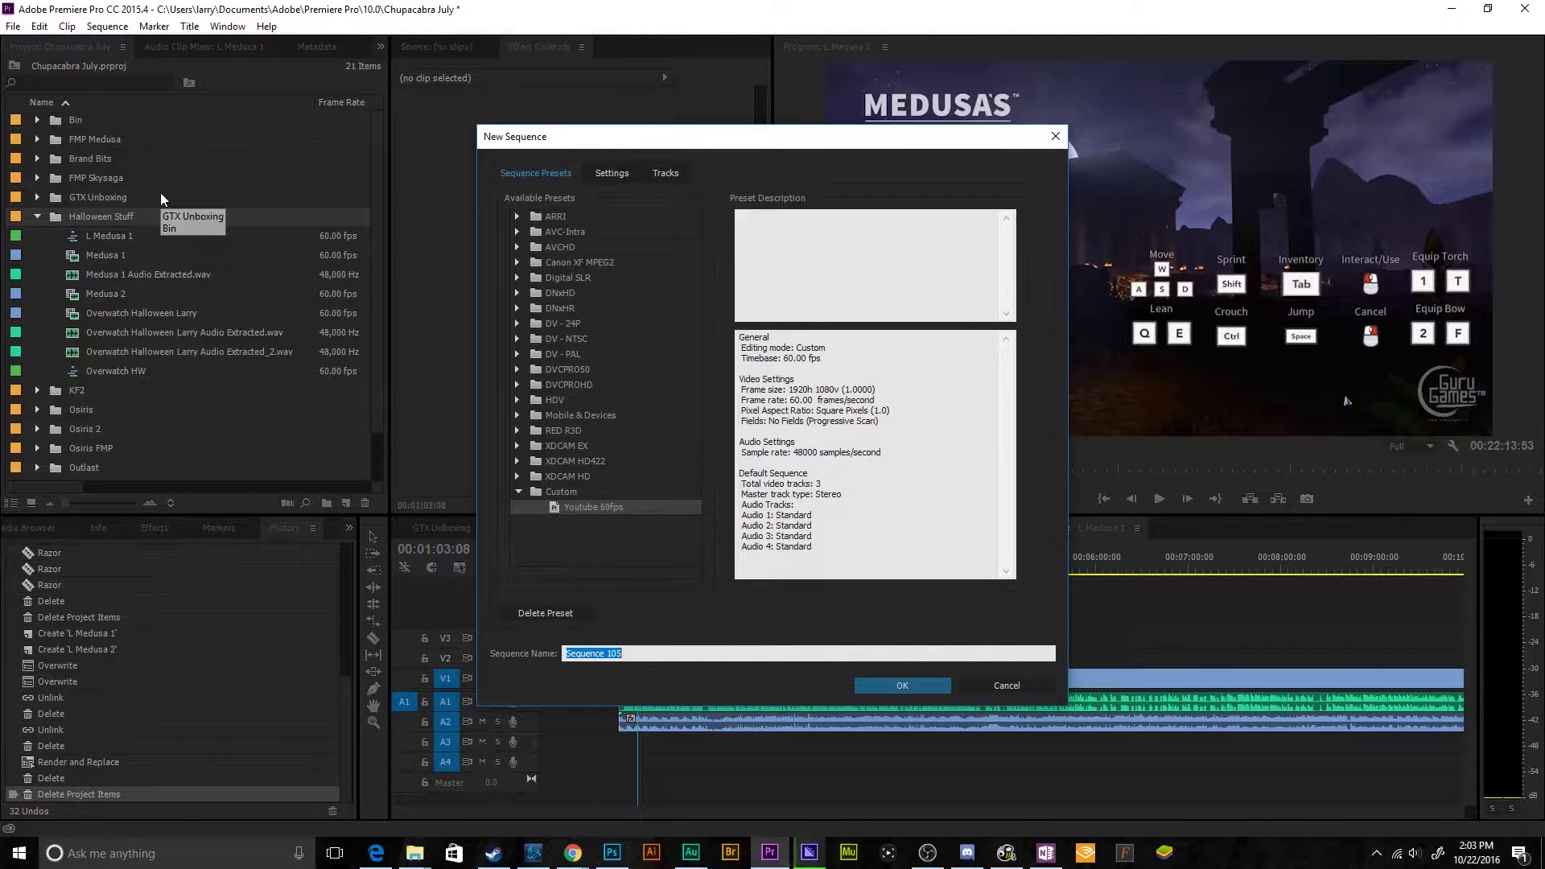
{"action": "type", "text": "L Medusa"}
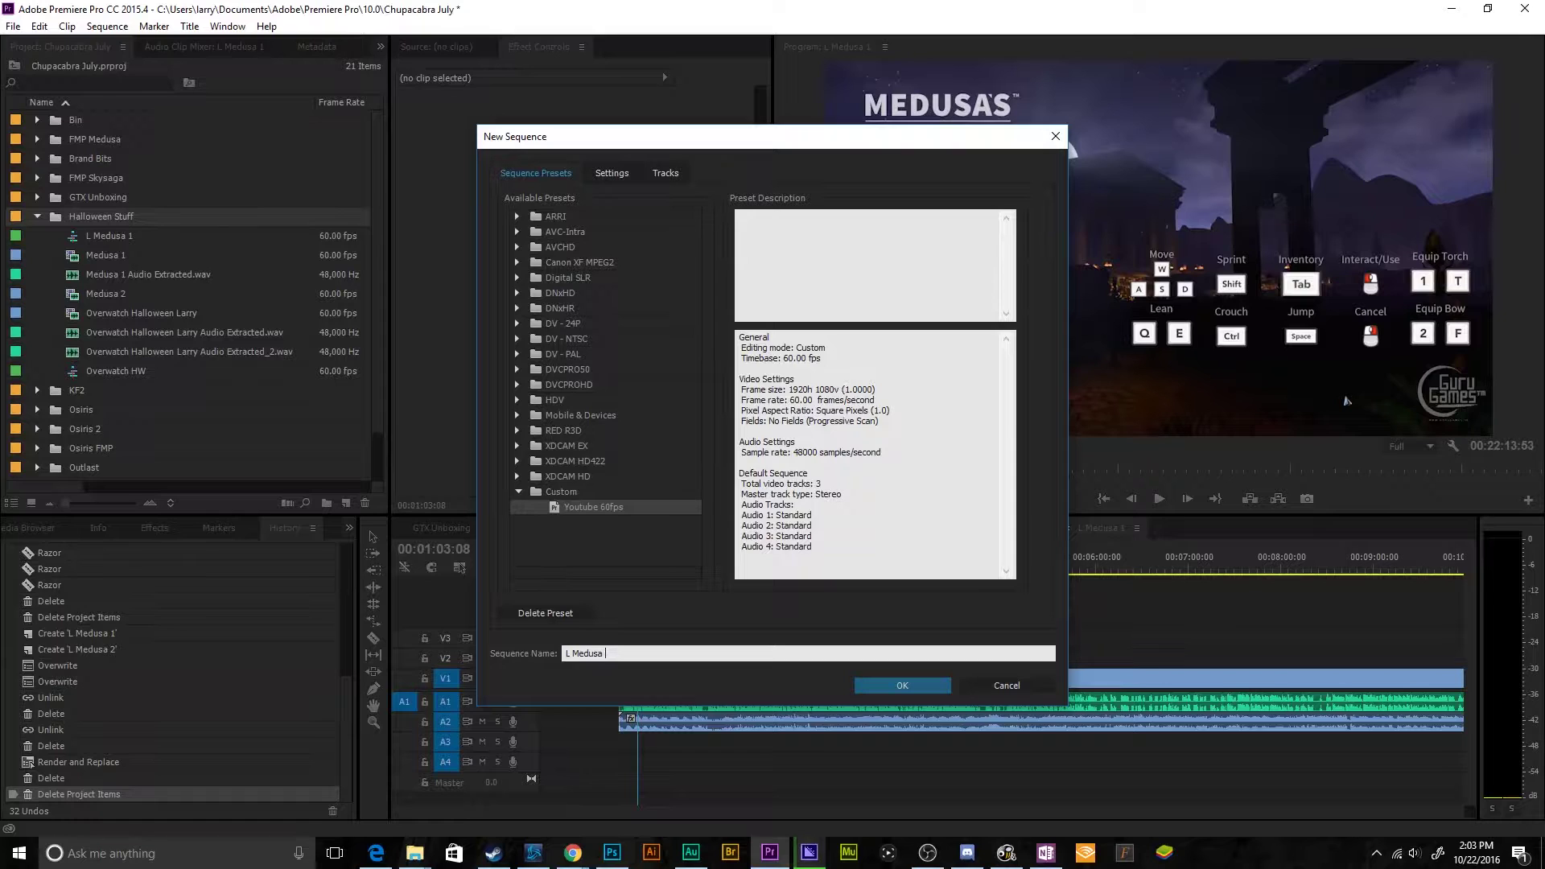
{"action": "type", "text": " 2"}
{"action": "key", "text": "Return"}
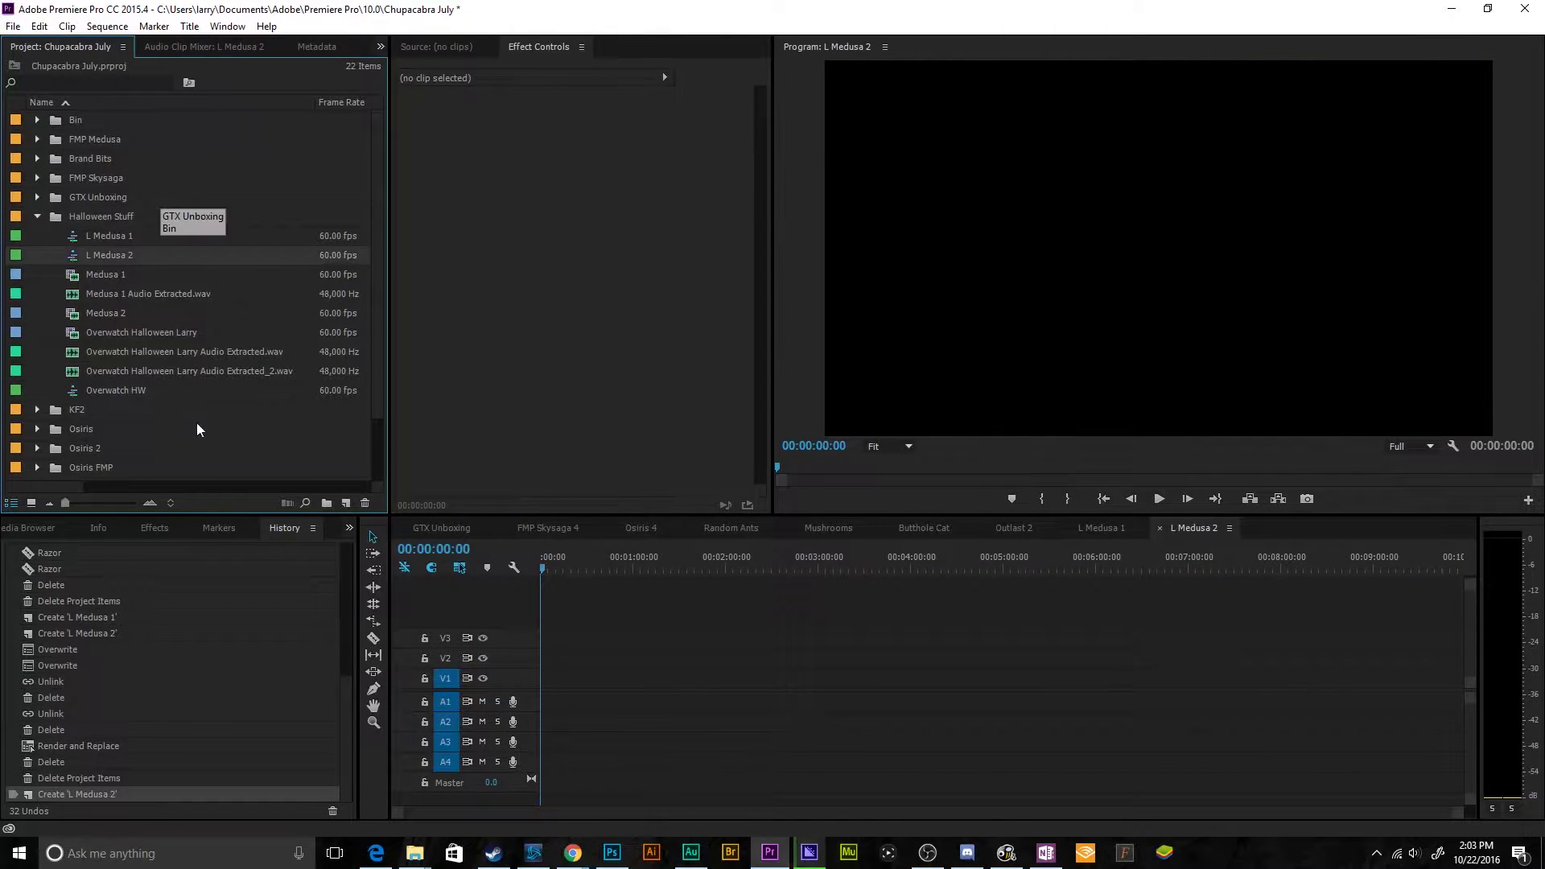
Step: Place the Medusa 2 clip on video track V1 with its audio on A1 to A3, starting at about 00:00:36:00
{"action": "left_click", "coordinate": [114, 313]}
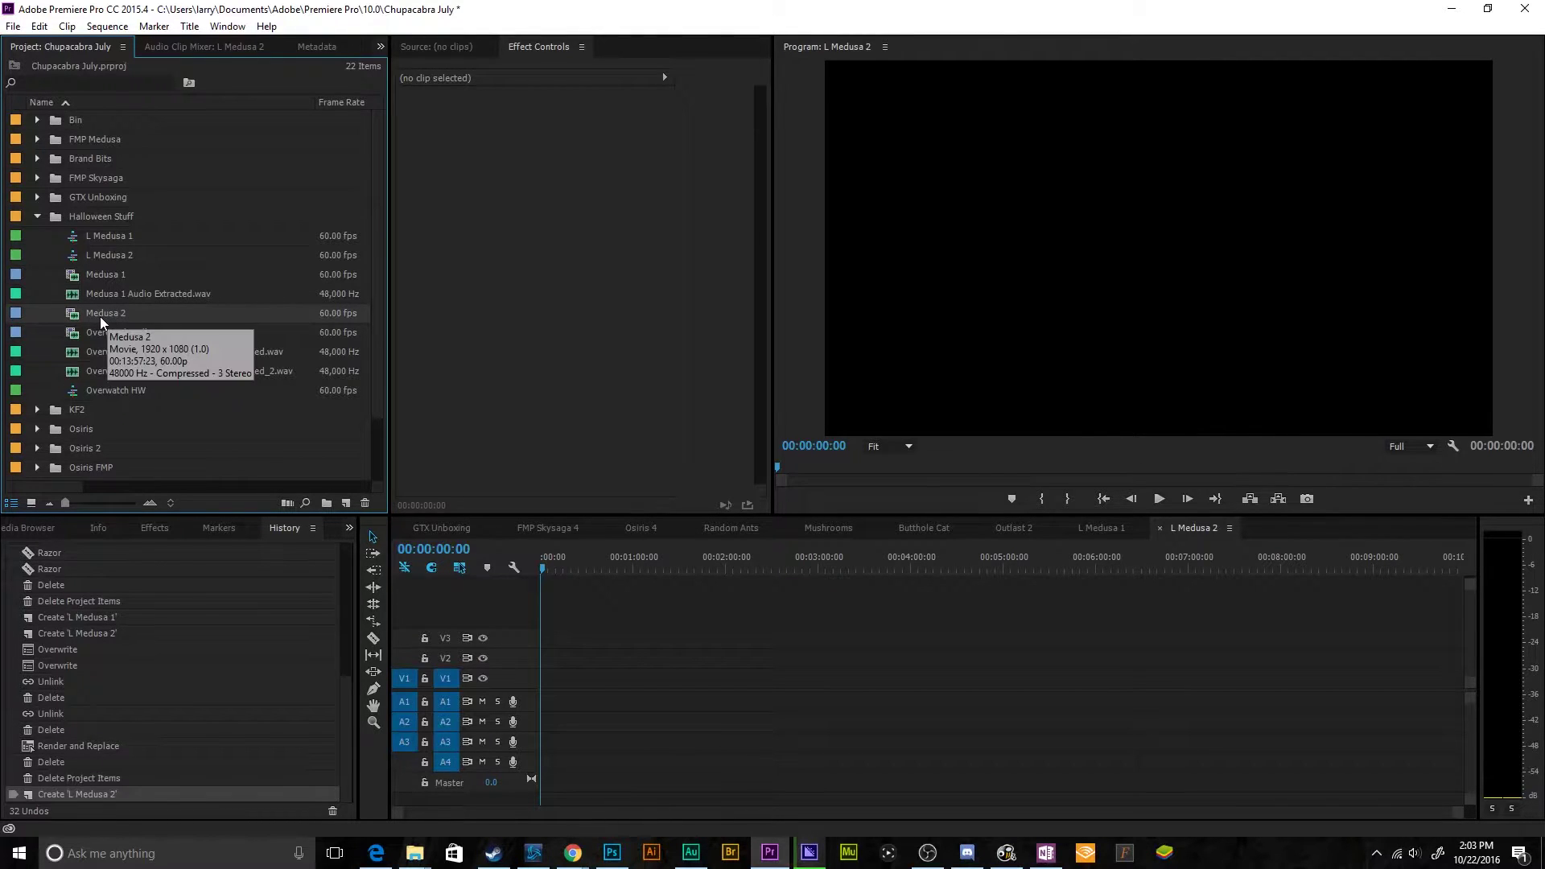
{"action": "left_click_drag", "start_coordinate": [100, 314], "coordinate": [598, 681]}
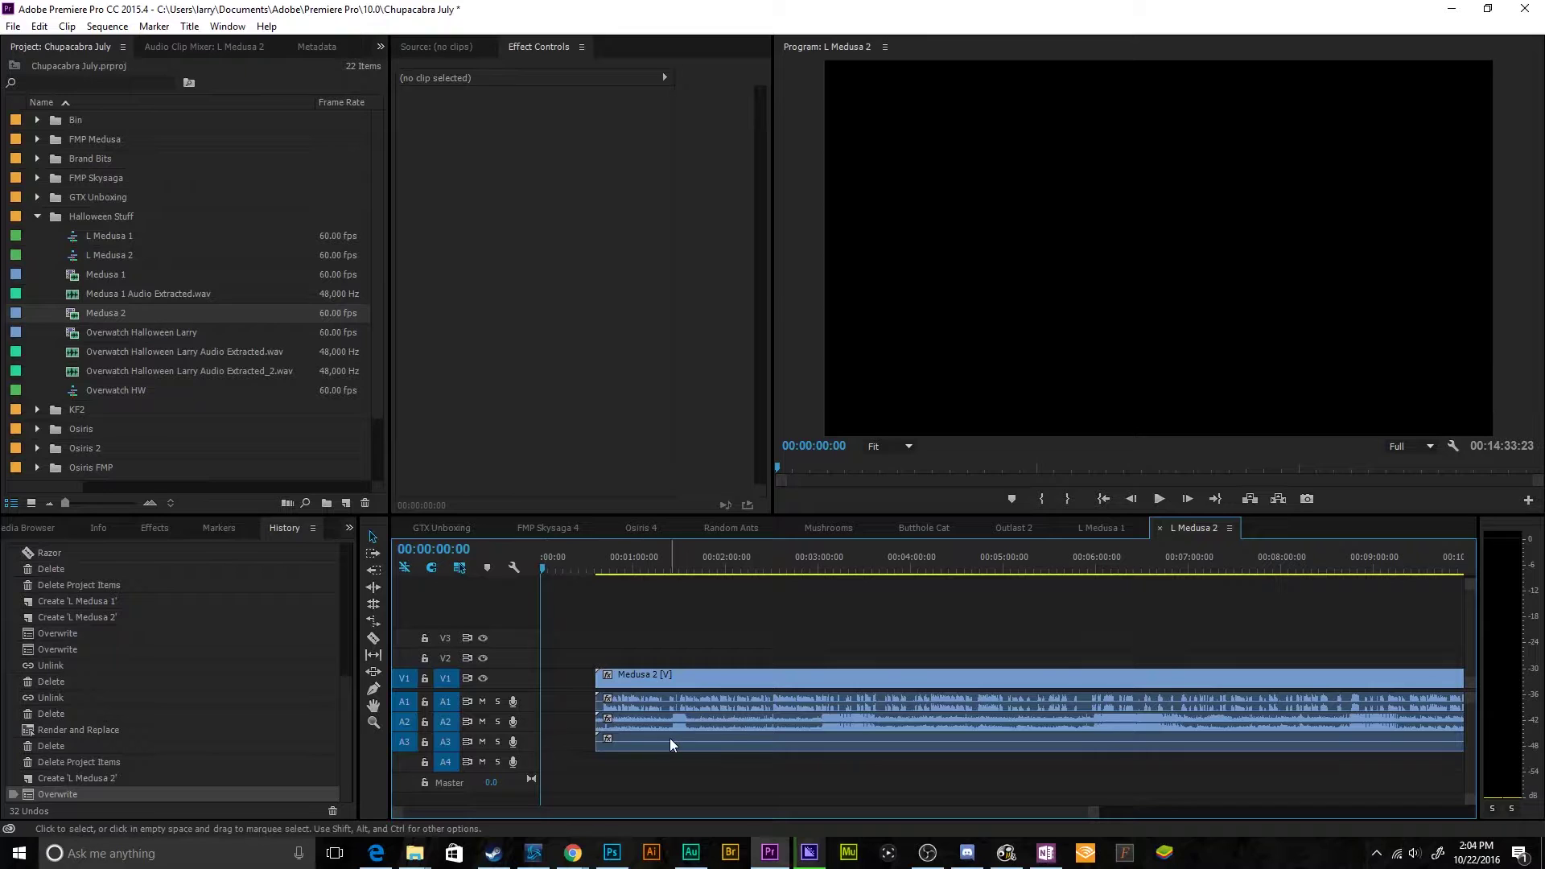
Step: Switch to OBS to examine the sources and audio mixer channels, and return to the Premiere Pro timeline
{"action": "left_click", "coordinate": [927, 854]}
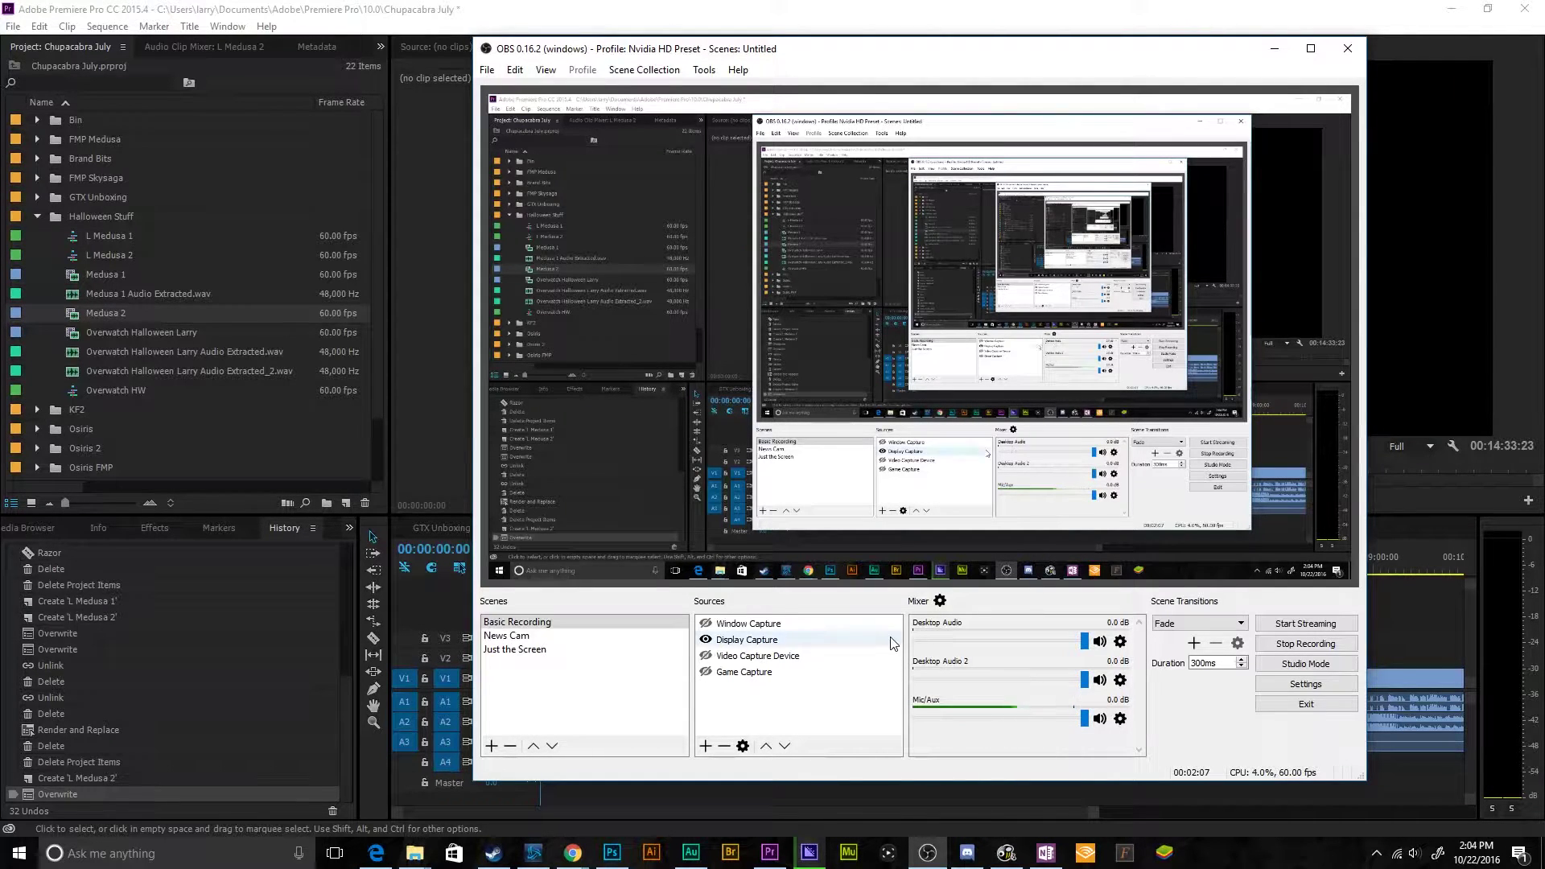
{"action": "mouse_move", "coordinate": [974, 856]}
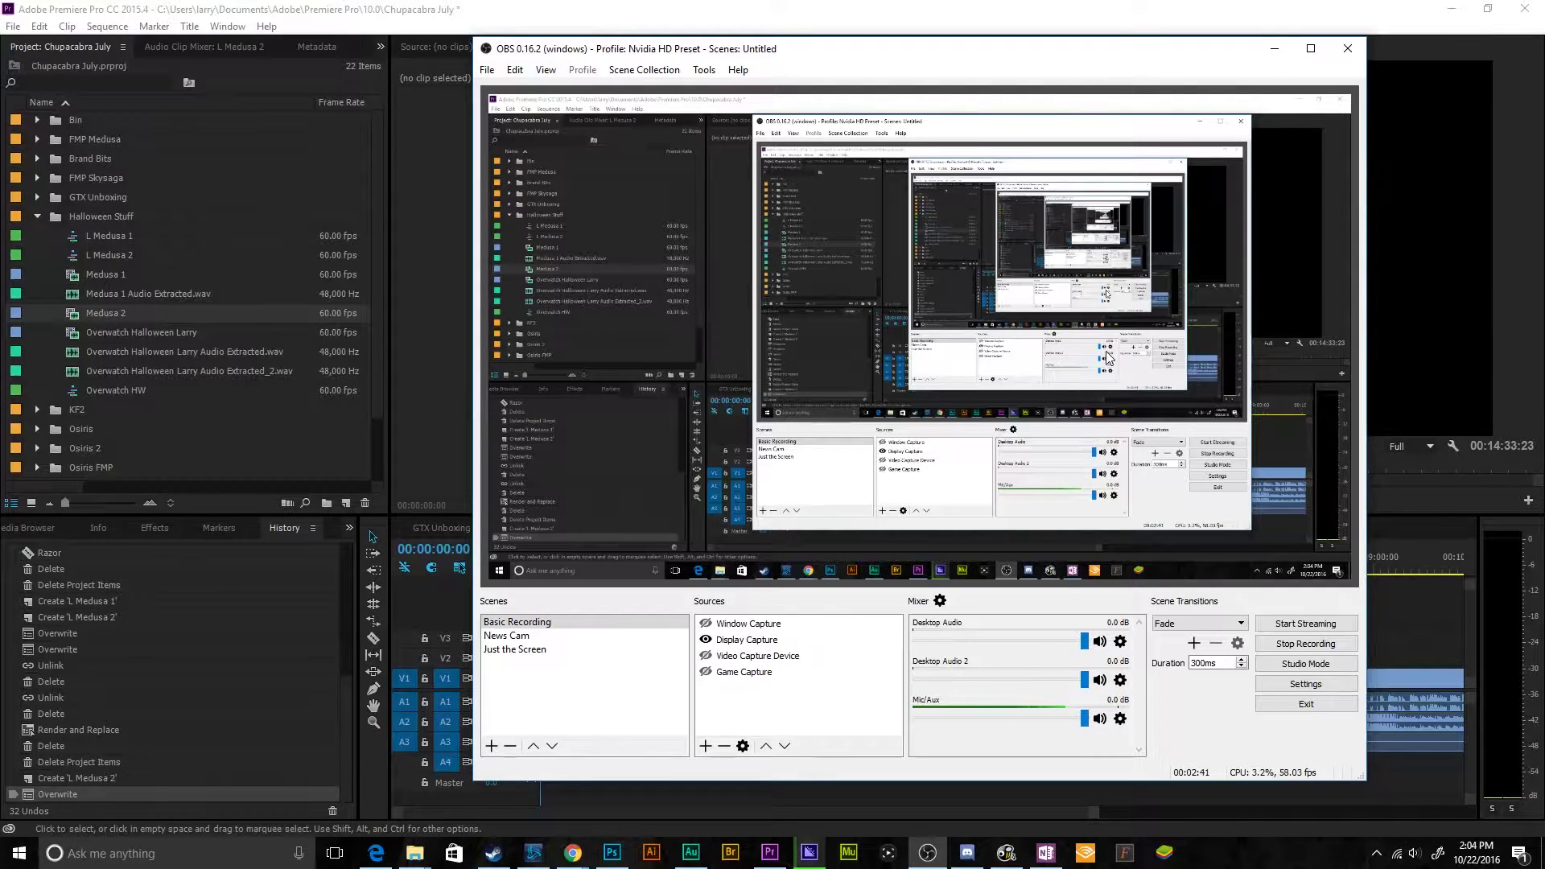
{"action": "left_click", "coordinate": [1269, 52]}
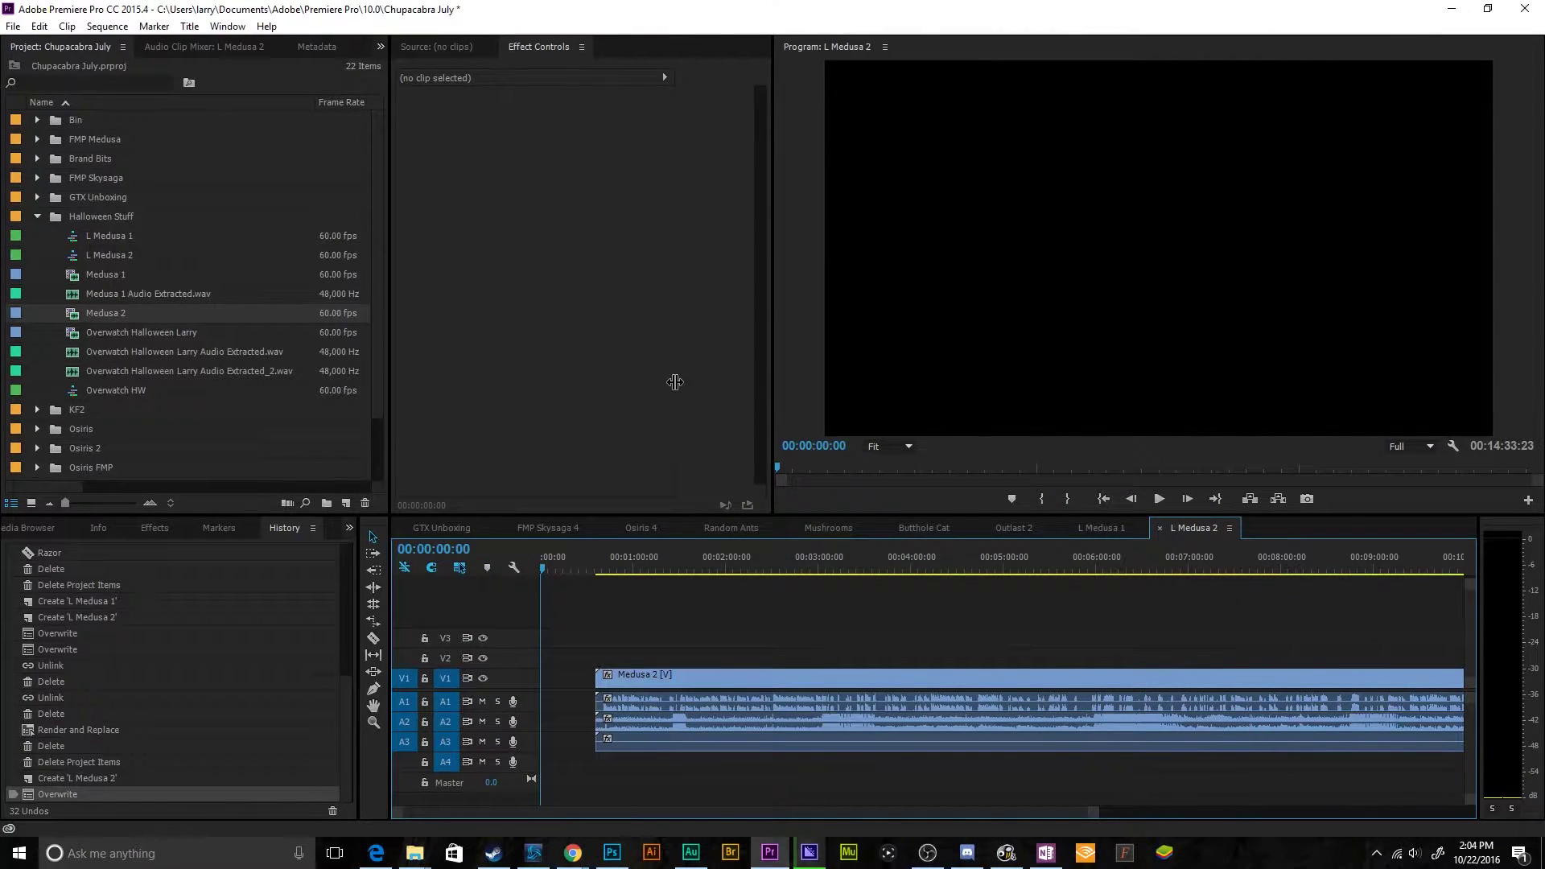
Step: Expand the A3 audio track to inspect its waveform and move the playhead to about 00:02:20:52
{"action": "left_click", "coordinate": [753, 713]}
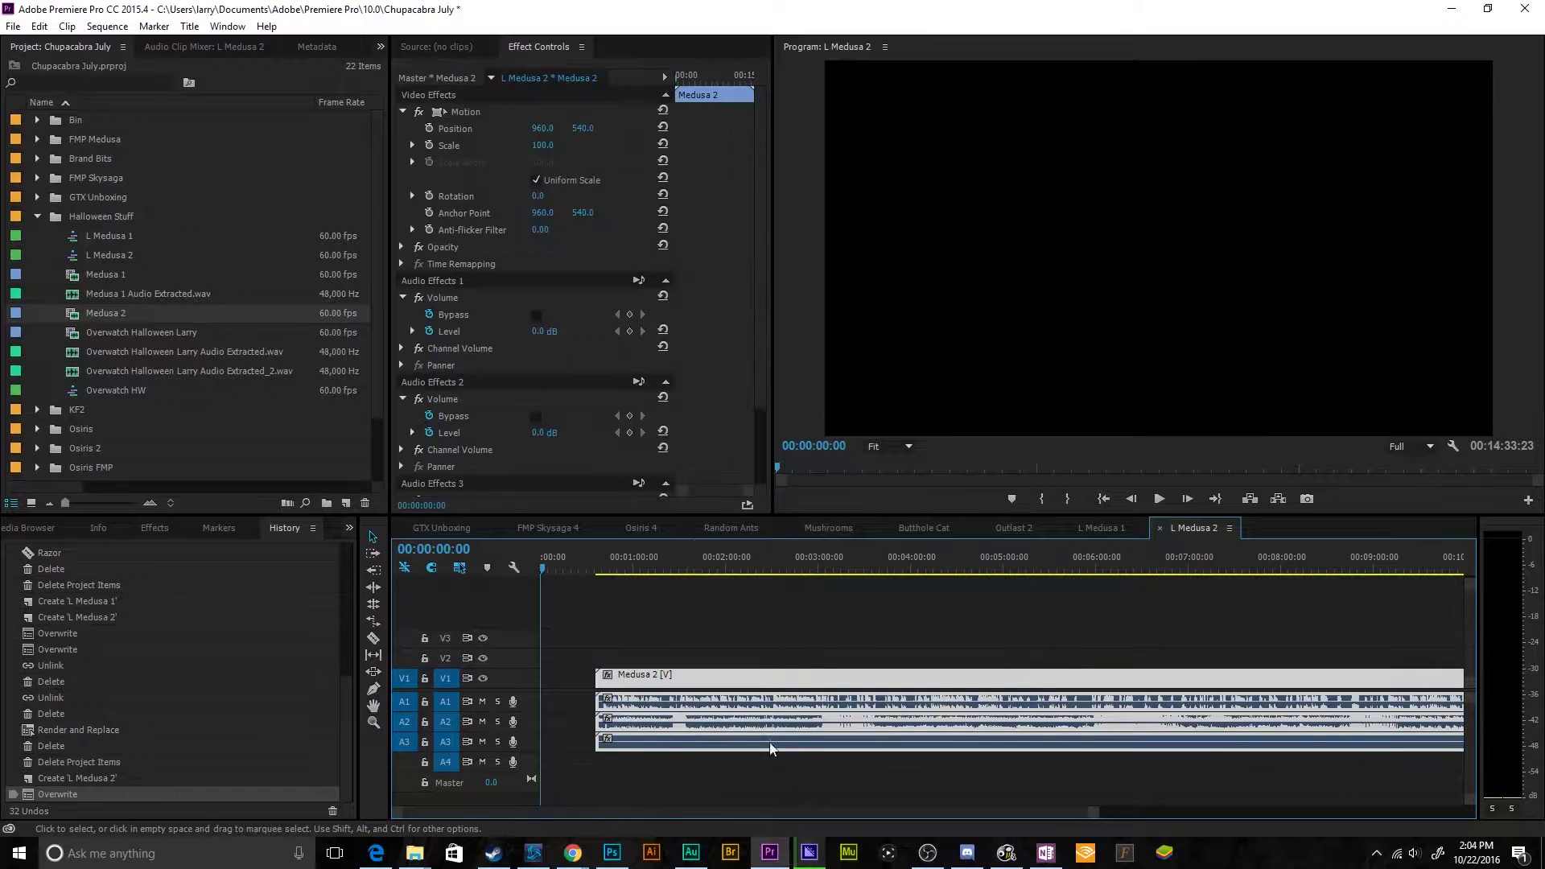
{"action": "double_click", "coordinate": [529, 741]}
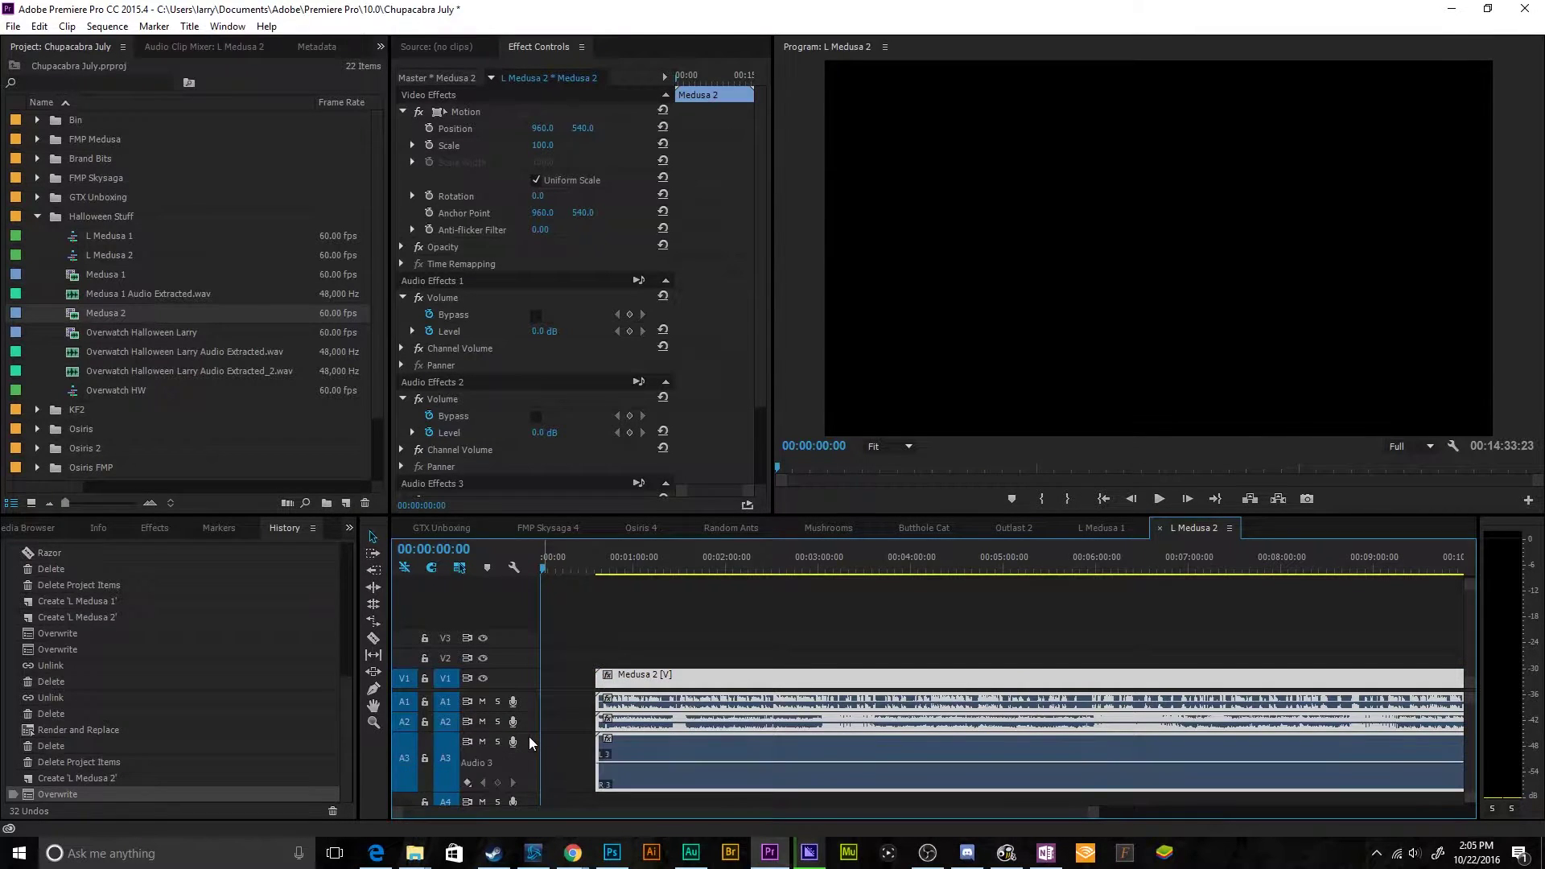
{"action": "left_click", "coordinate": [746, 632]}
{"action": "left_click", "coordinate": [756, 563]}
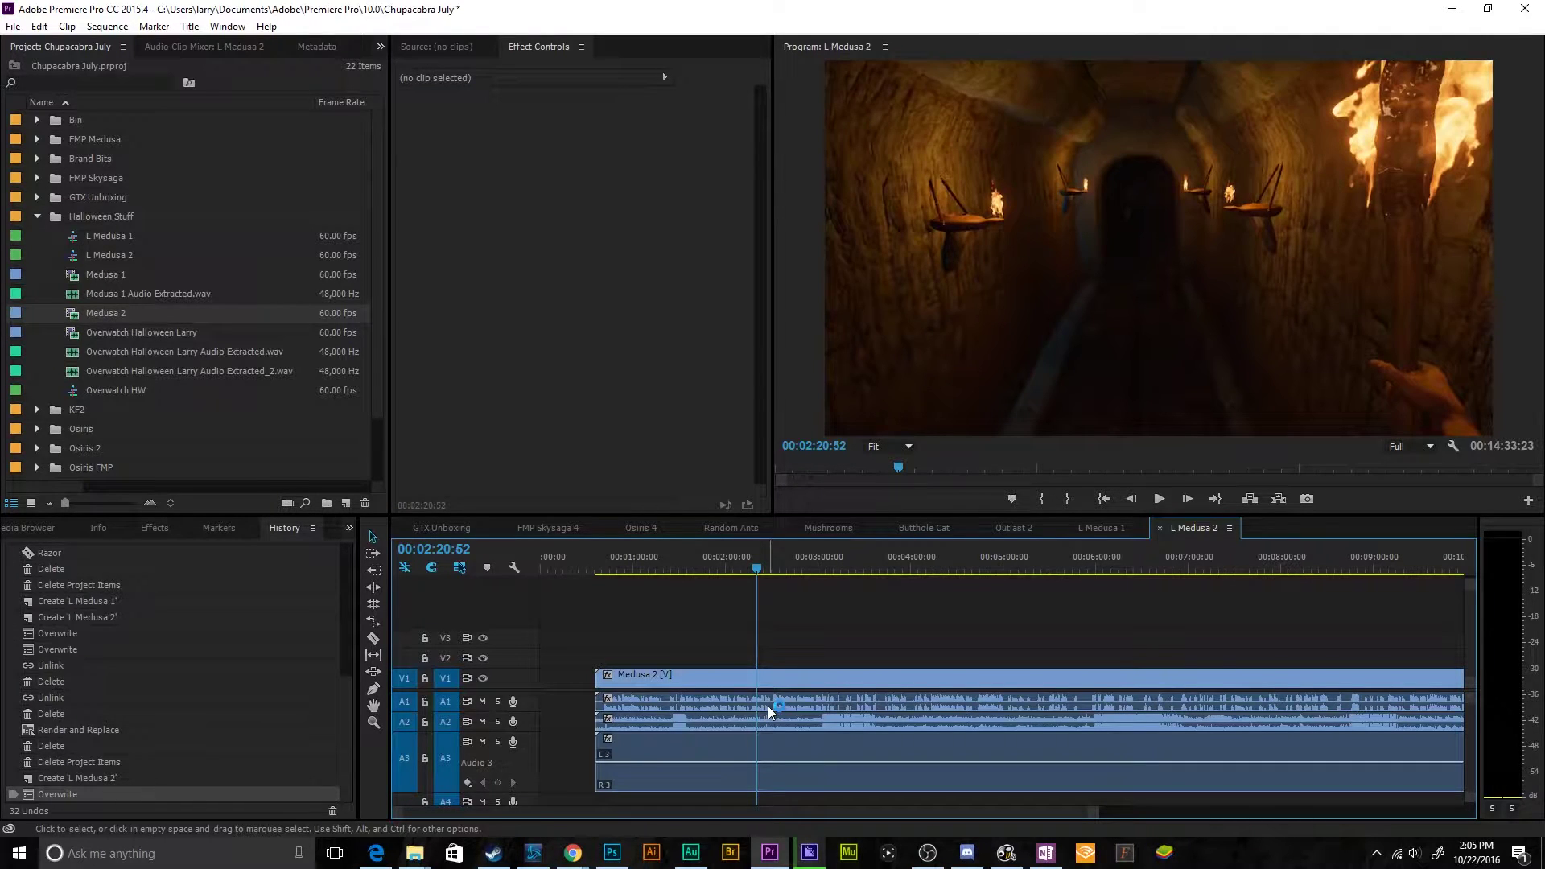
{"action": "left_click", "coordinate": [725, 755]}
{"action": "right_click", "coordinate": [724, 755]}
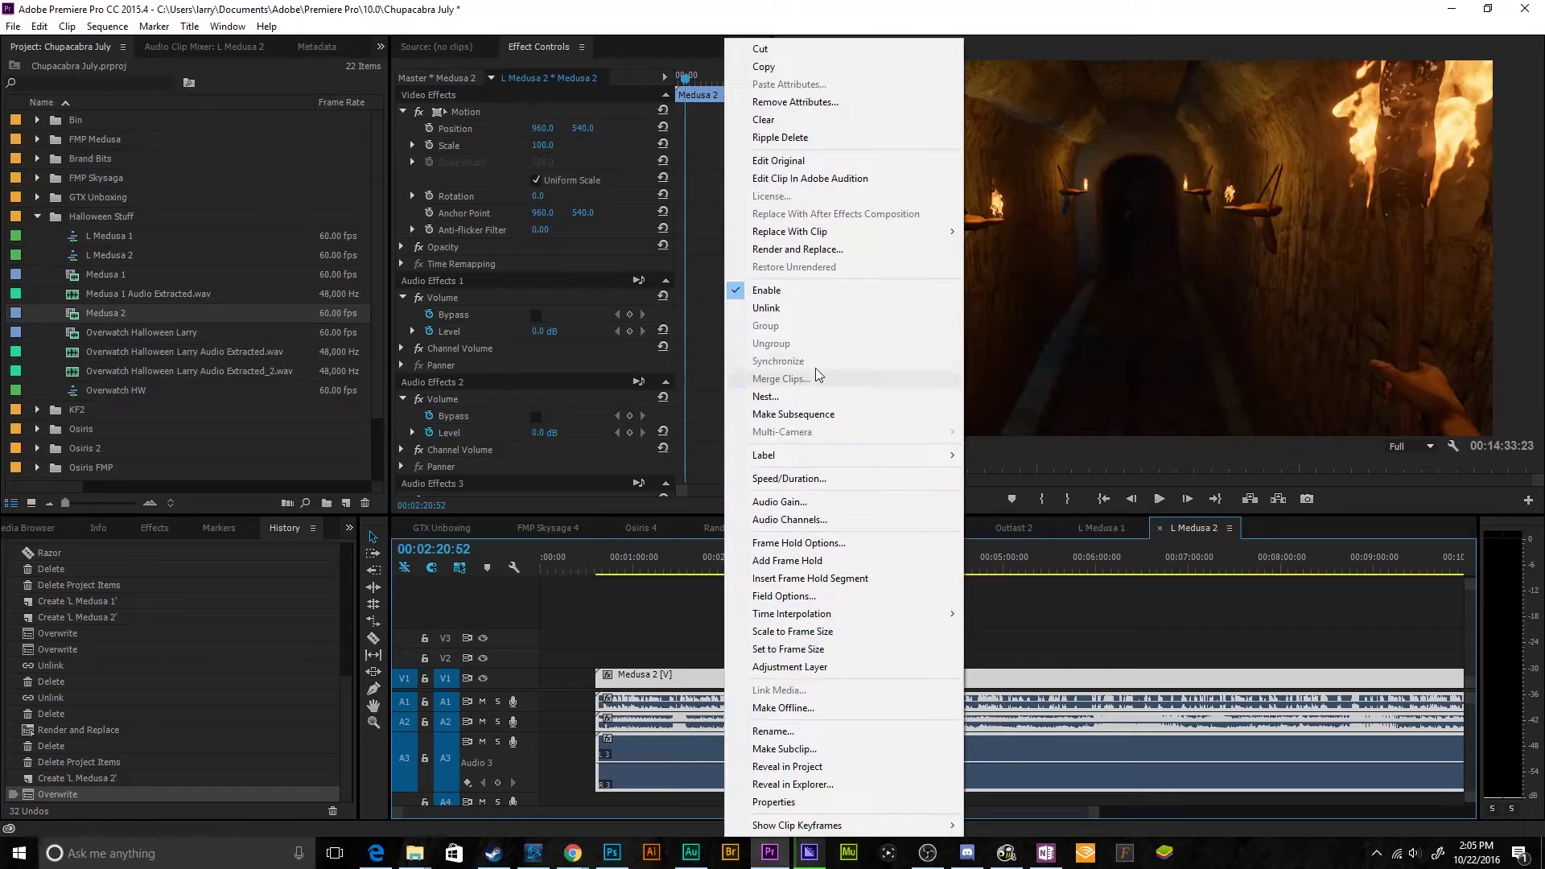
{"action": "left_click", "coordinate": [766, 291]}
{"action": "key", "text": "ctrl+z"}
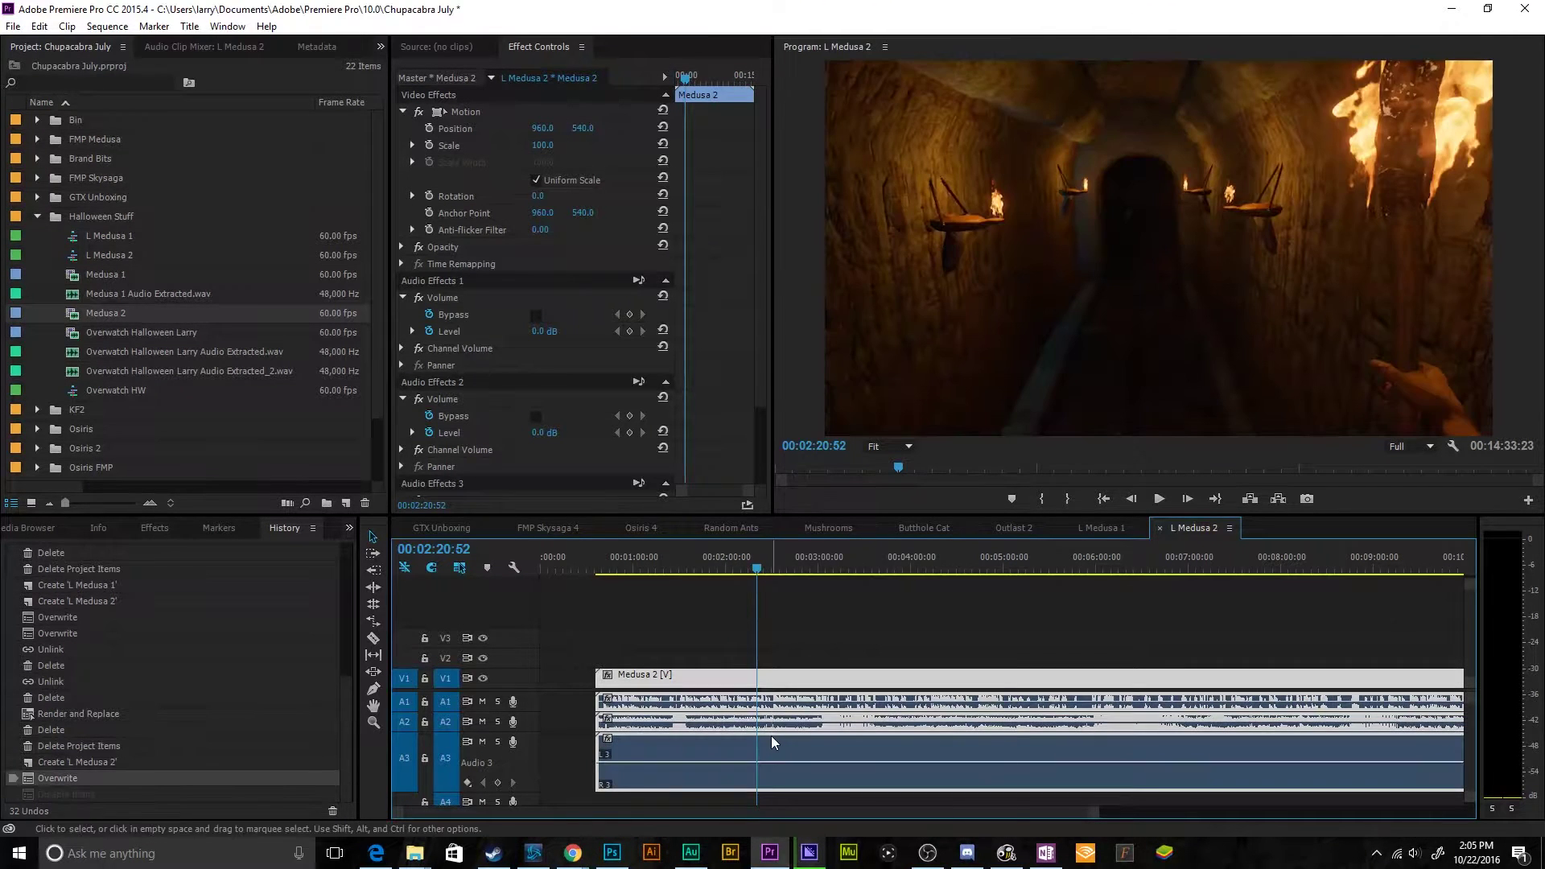
{"action": "right_click", "coordinate": [771, 756]}
{"action": "left_click", "coordinate": [716, 633]}
Step: Unlink the Medusa 2 clip so its video and audio parts can be selected separately
{"action": "left_click", "coordinate": [708, 757]}
{"action": "right_click", "coordinate": [710, 756]}
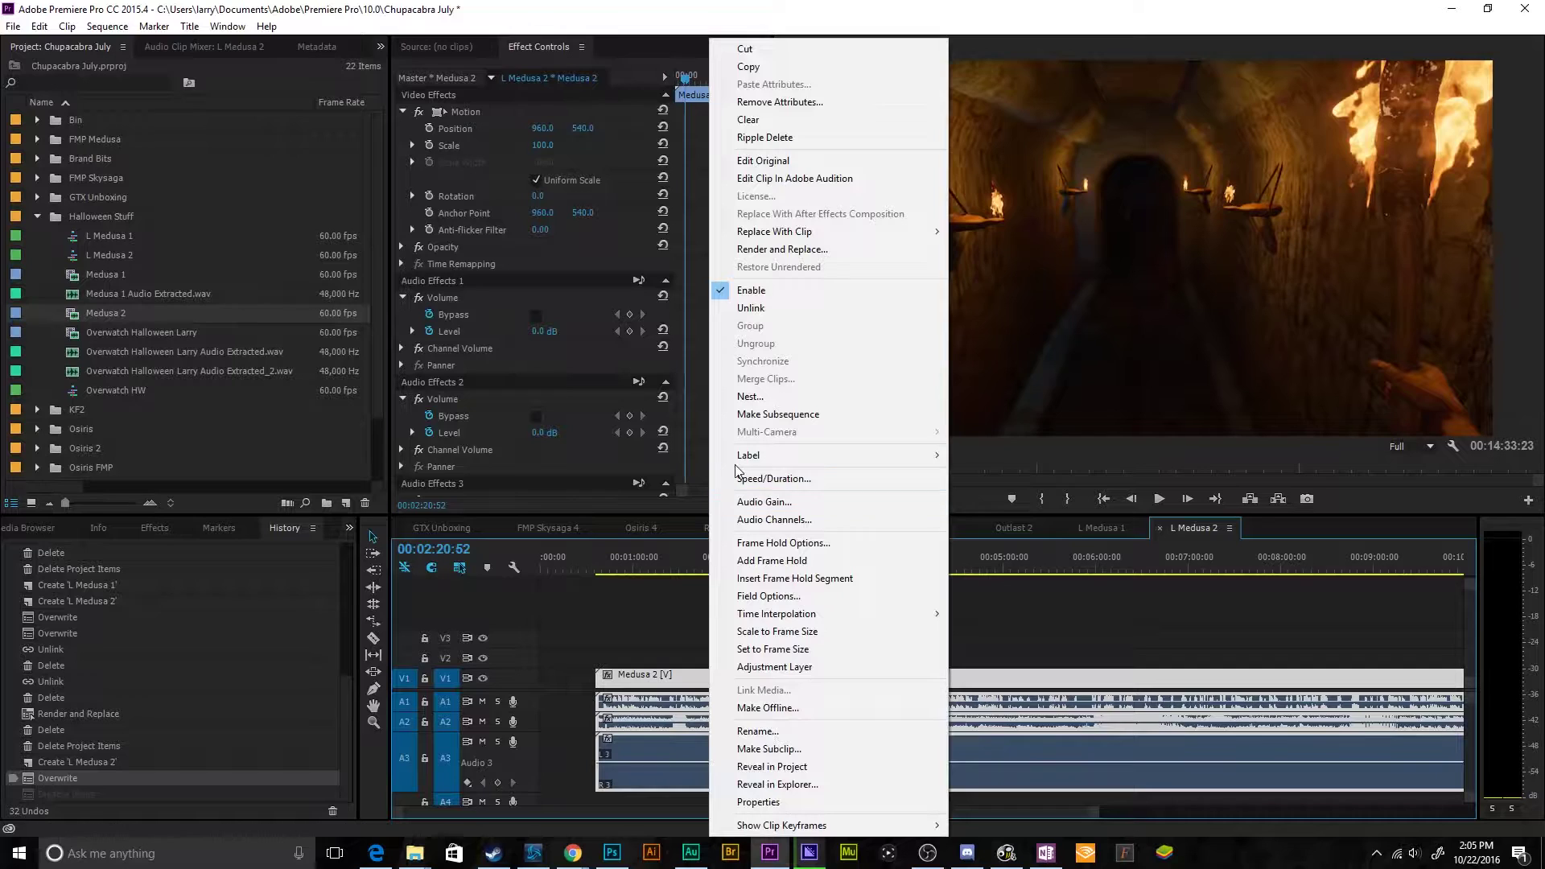
{"action": "left_click", "coordinate": [752, 308]}
{"action": "left_click", "coordinate": [766, 630]}
Step: Check the audio clips on A1 and A2 individually and delete the empty Medusa 2 audio clip on A3
{"action": "left_click", "coordinate": [787, 708]}
{"action": "left_click", "coordinate": [792, 722]}
{"action": "left_click", "coordinate": [792, 736]}
{"action": "left_click", "coordinate": [790, 726]}
{"action": "left_click", "coordinate": [791, 699]}
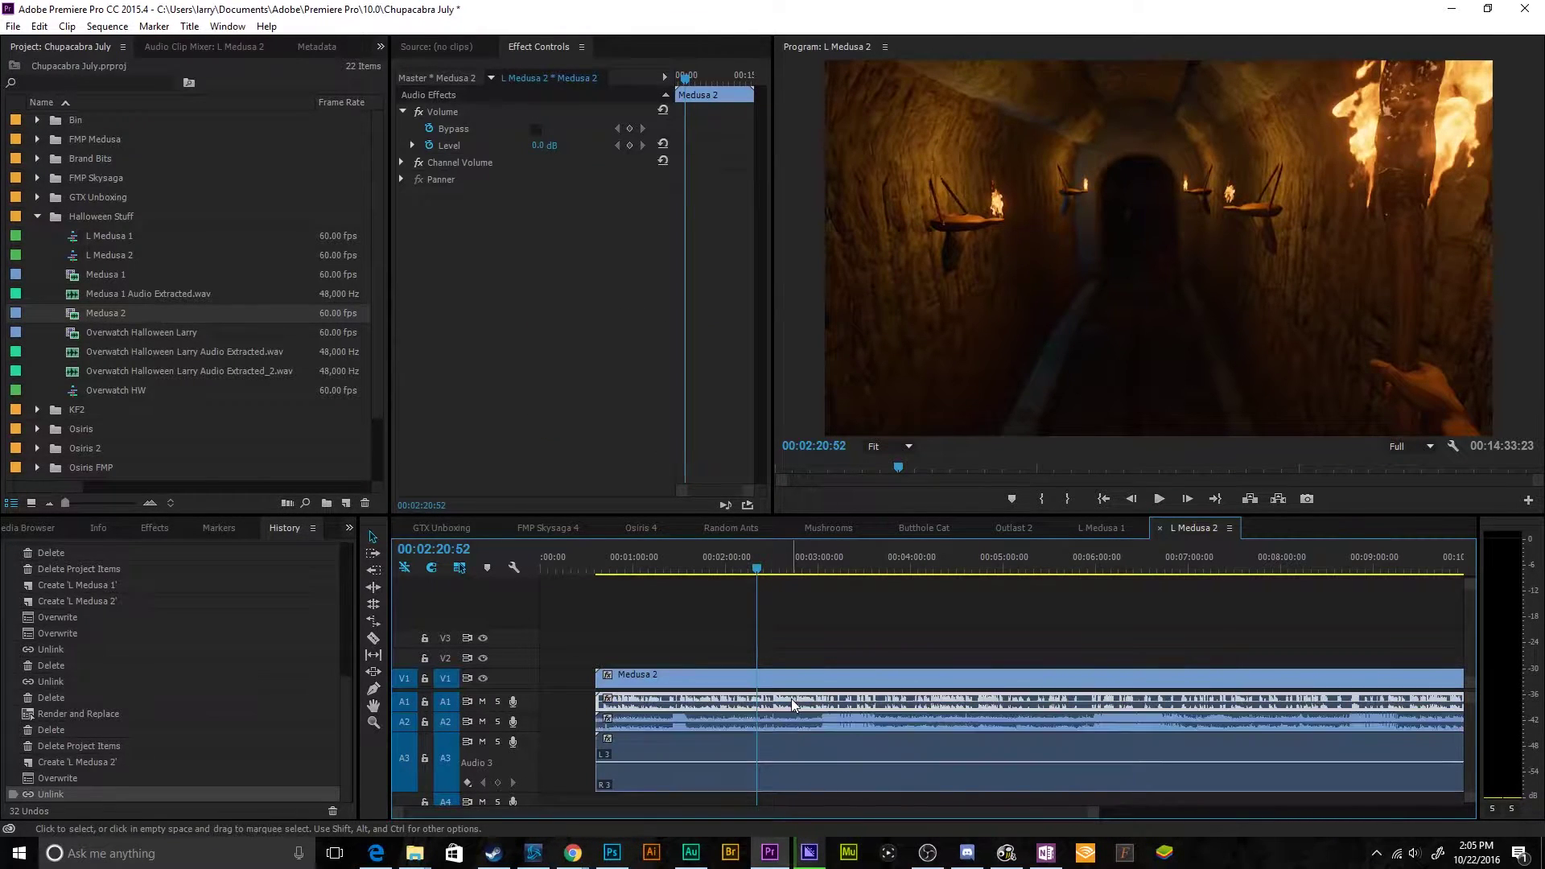
{"action": "left_click", "coordinate": [804, 741]}
{"action": "key", "text": "Delete"}
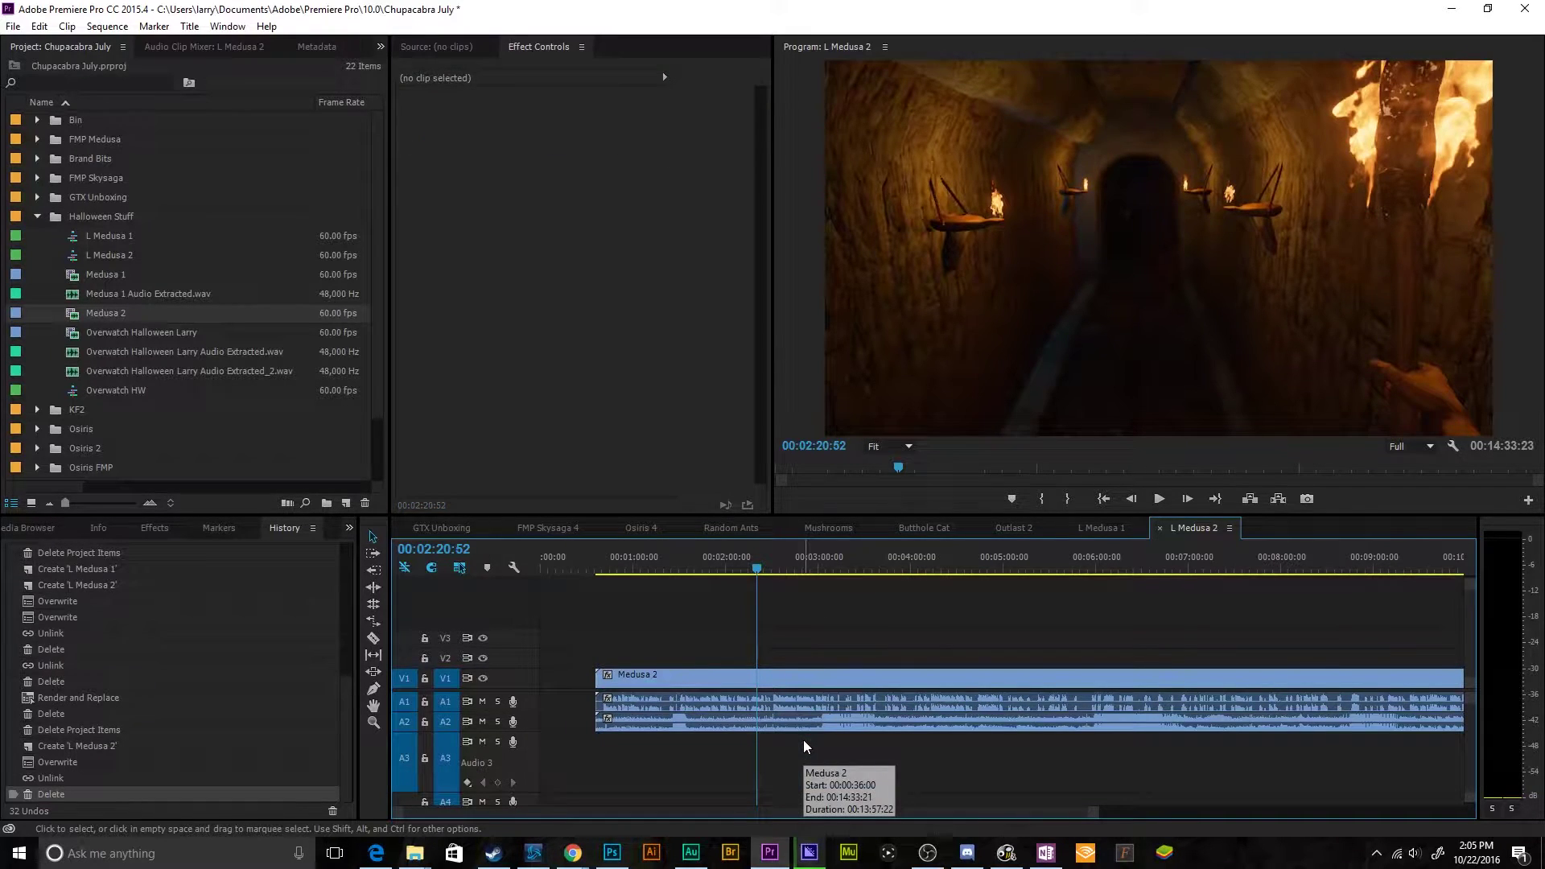
Step: Expand the A2 and A1 audio tracks to show their waveforms and select the audio clip on A1
{"action": "double_click", "coordinate": [535, 719]}
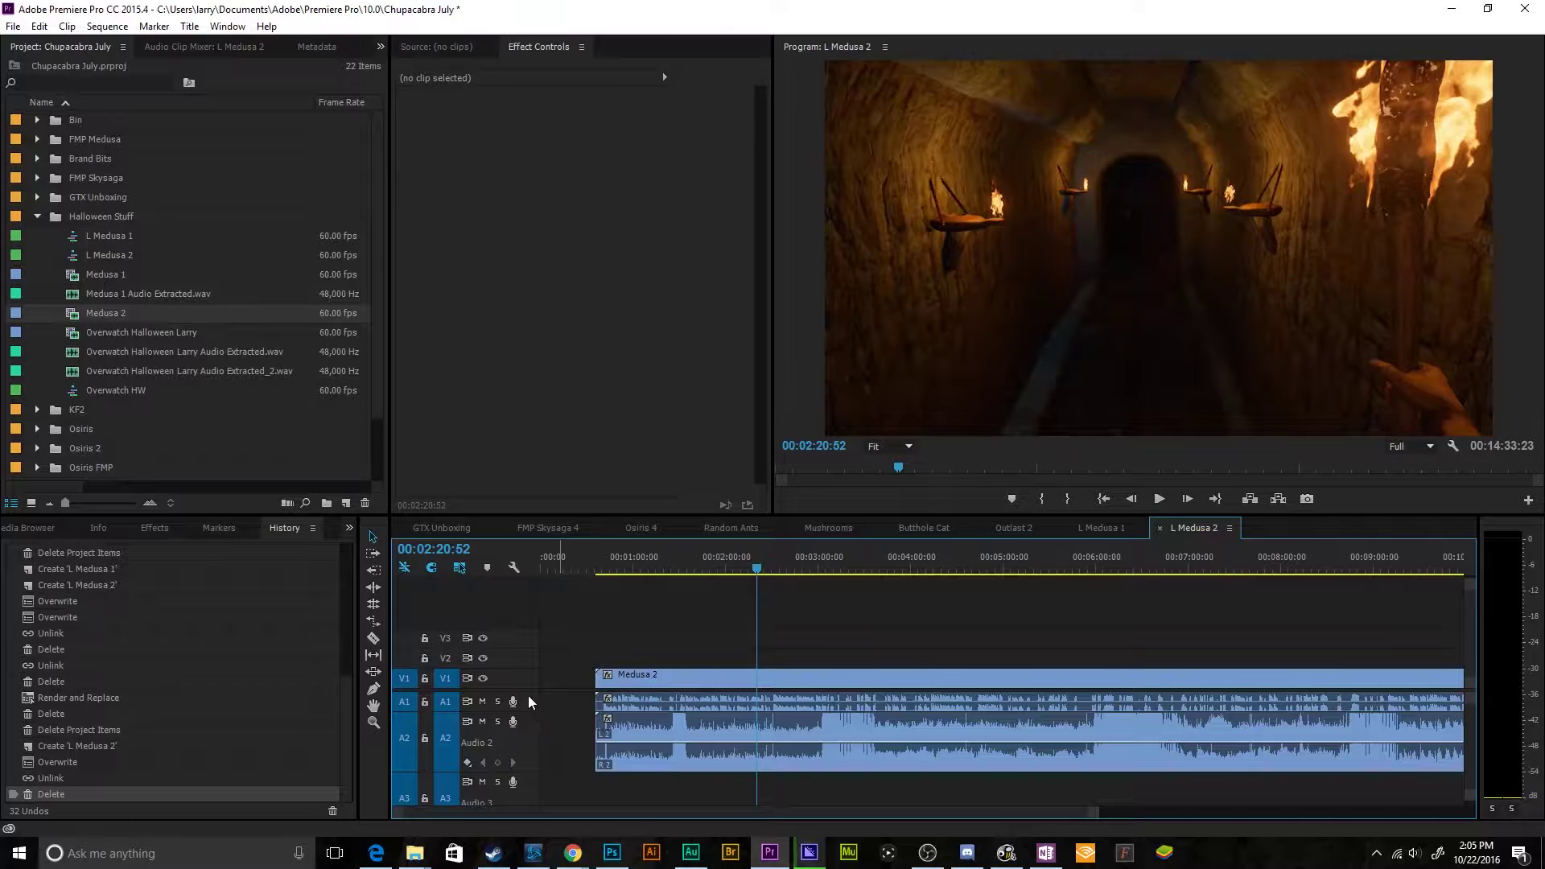
{"action": "double_click", "coordinate": [529, 697]}
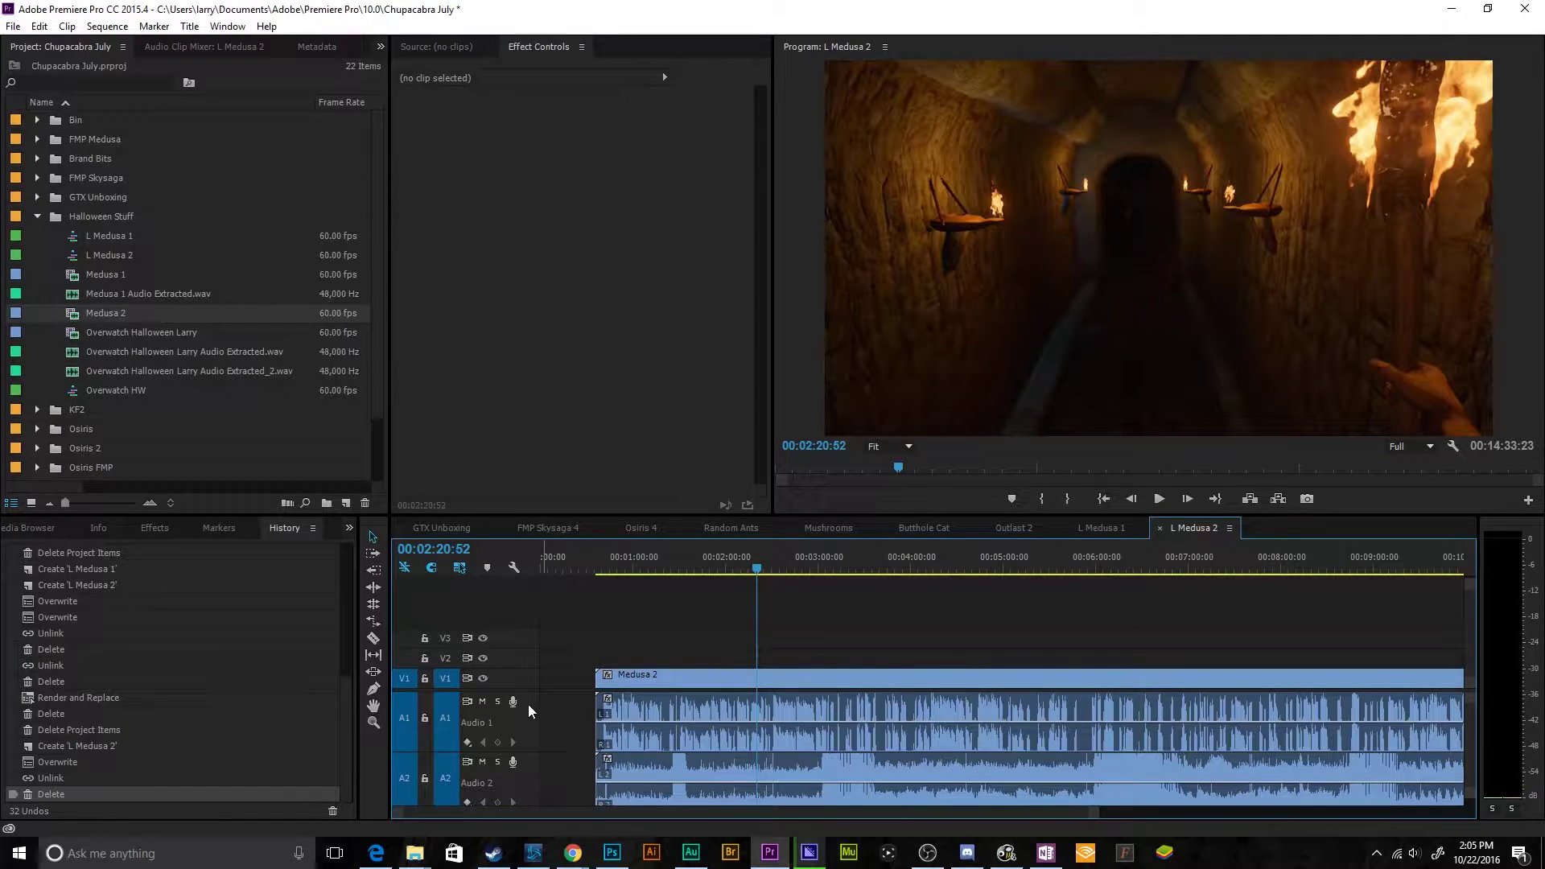
{"action": "left_click", "coordinate": [666, 711]}
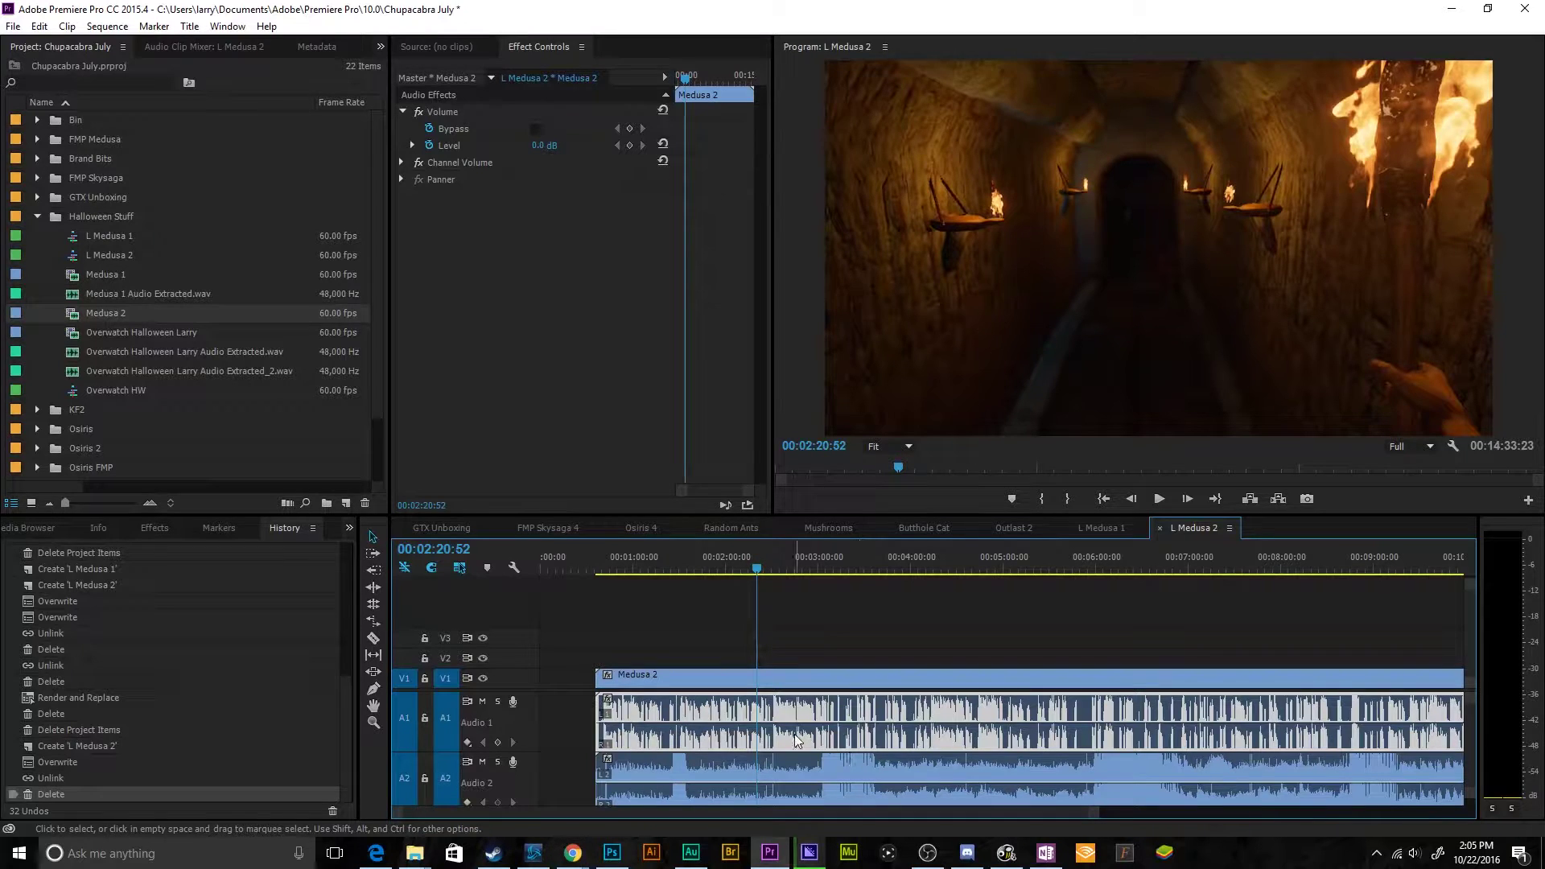
Step: Set the A2 clip's volume level to -15 dB at about 00:03:15:08 and play the sequence briefly to hear it
{"action": "left_click", "coordinate": [815, 774]}
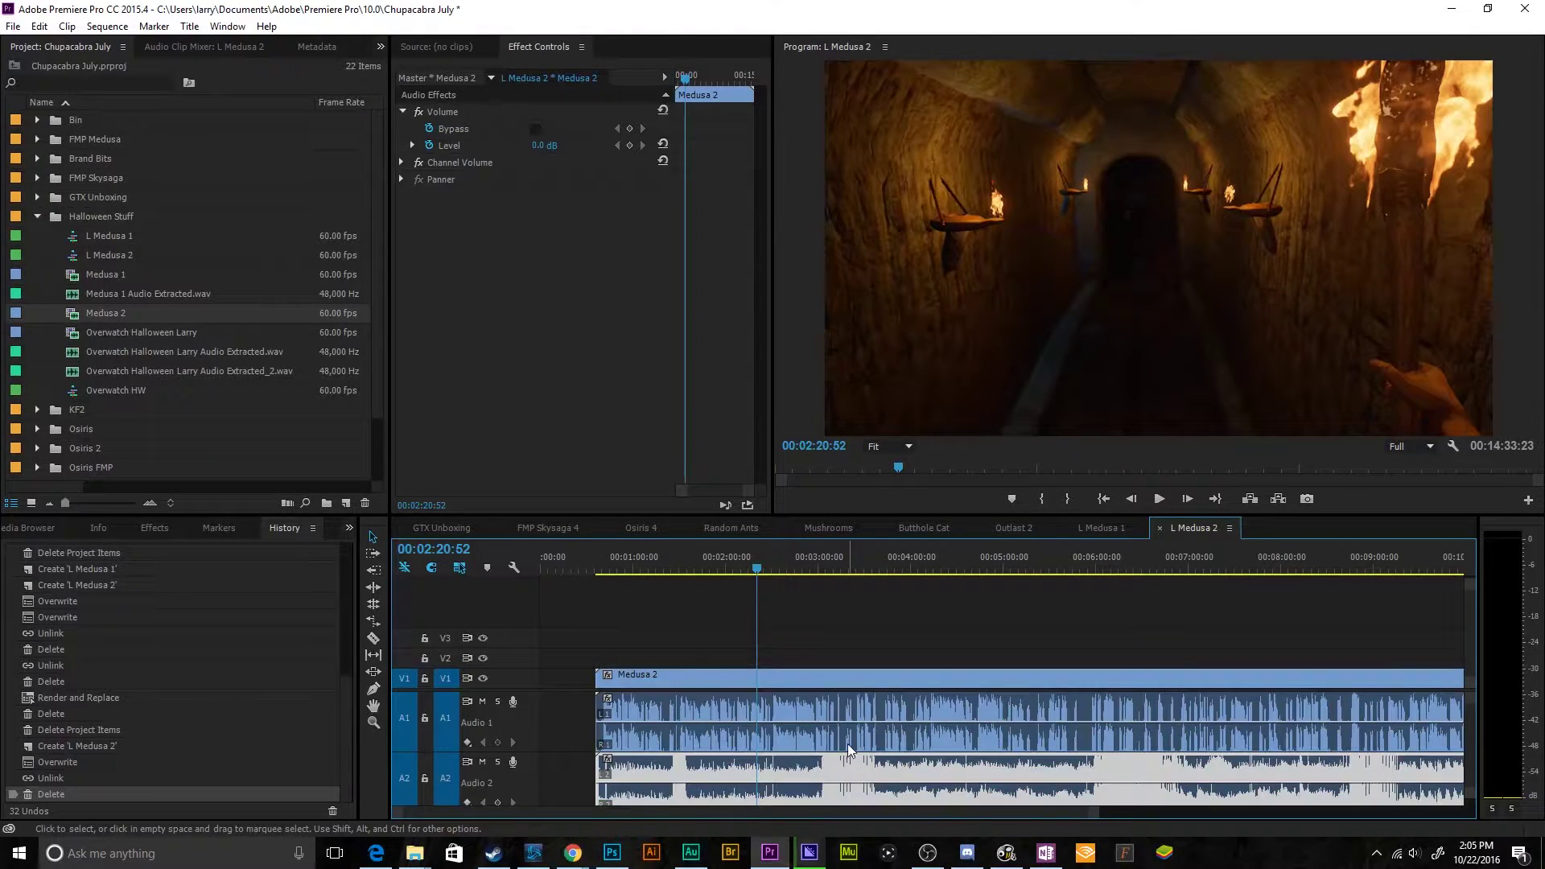
{"action": "left_click", "coordinate": [841, 564]}
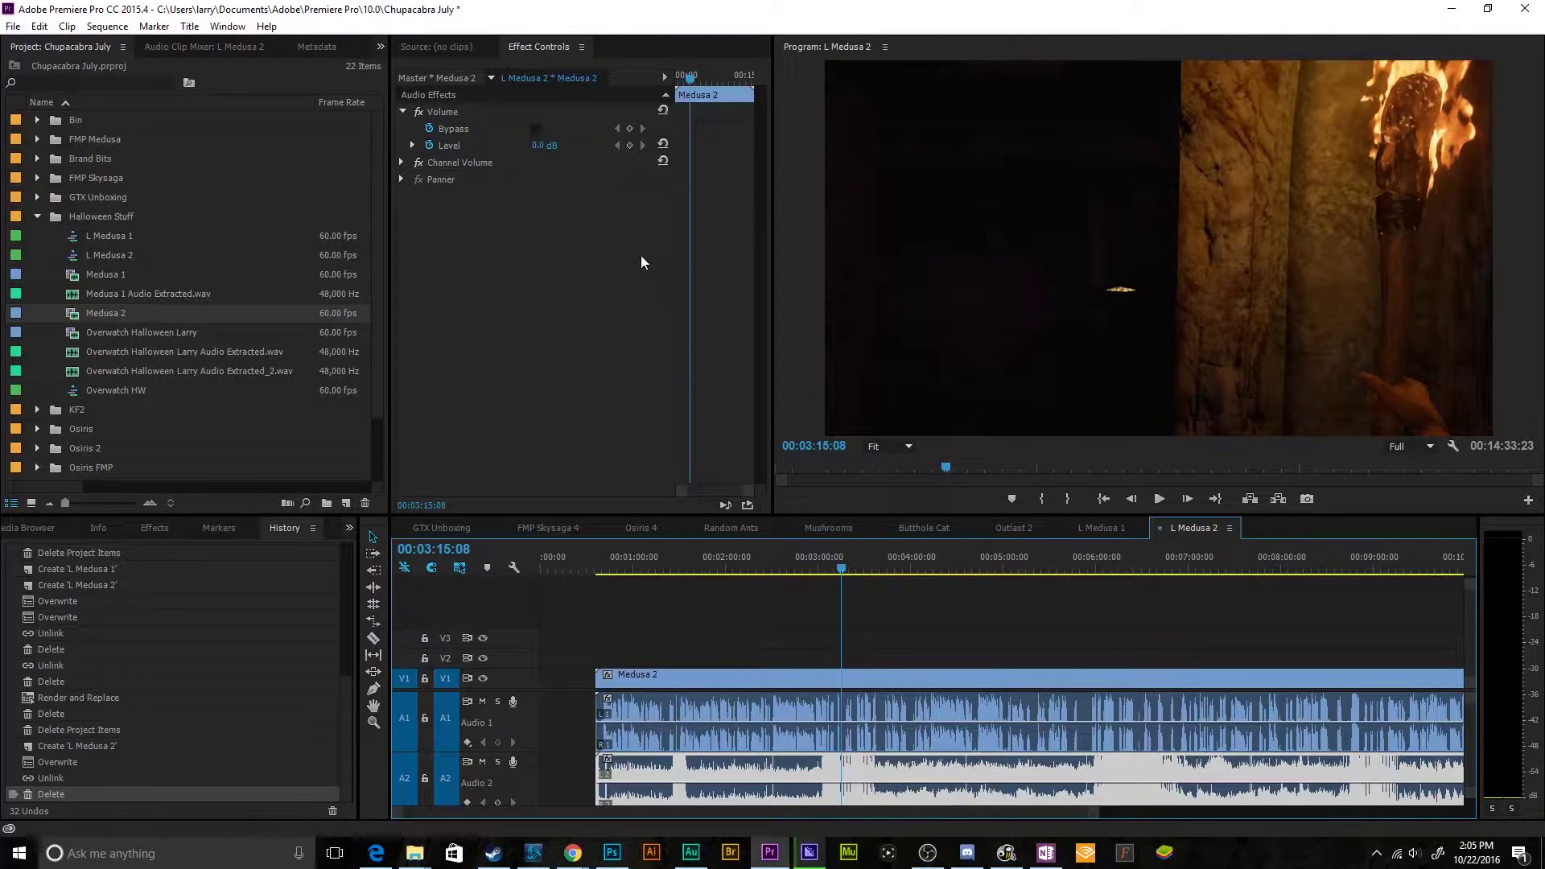
{"action": "left_click", "coordinate": [544, 147]}
{"action": "type", "text": "-15"}
{"action": "key", "text": "Return"}
{"action": "key", "text": "space"}
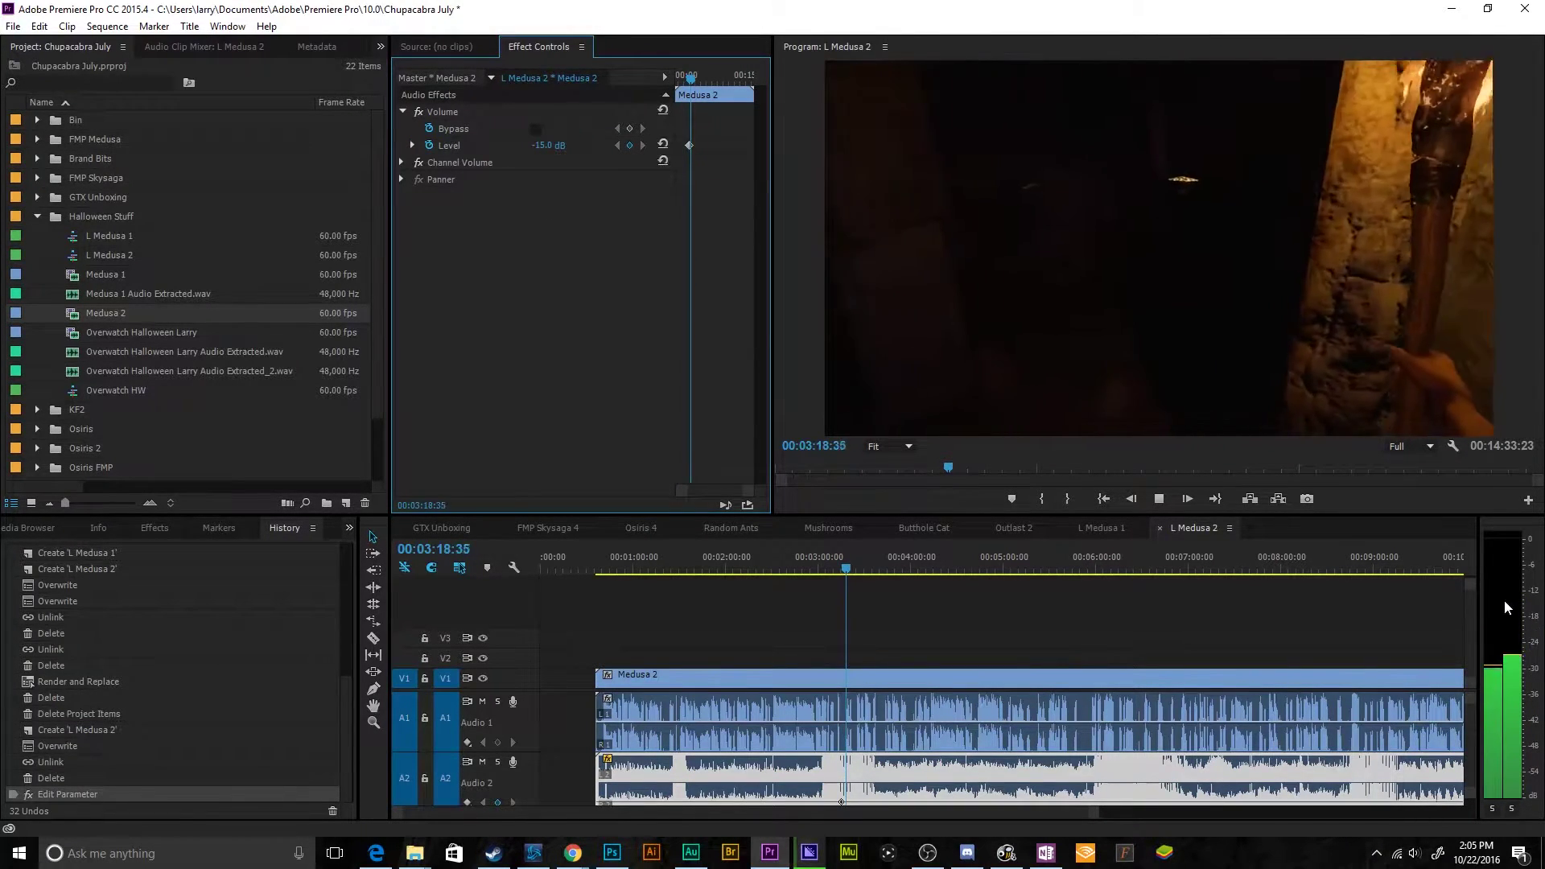
{"action": "key", "text": "space"}
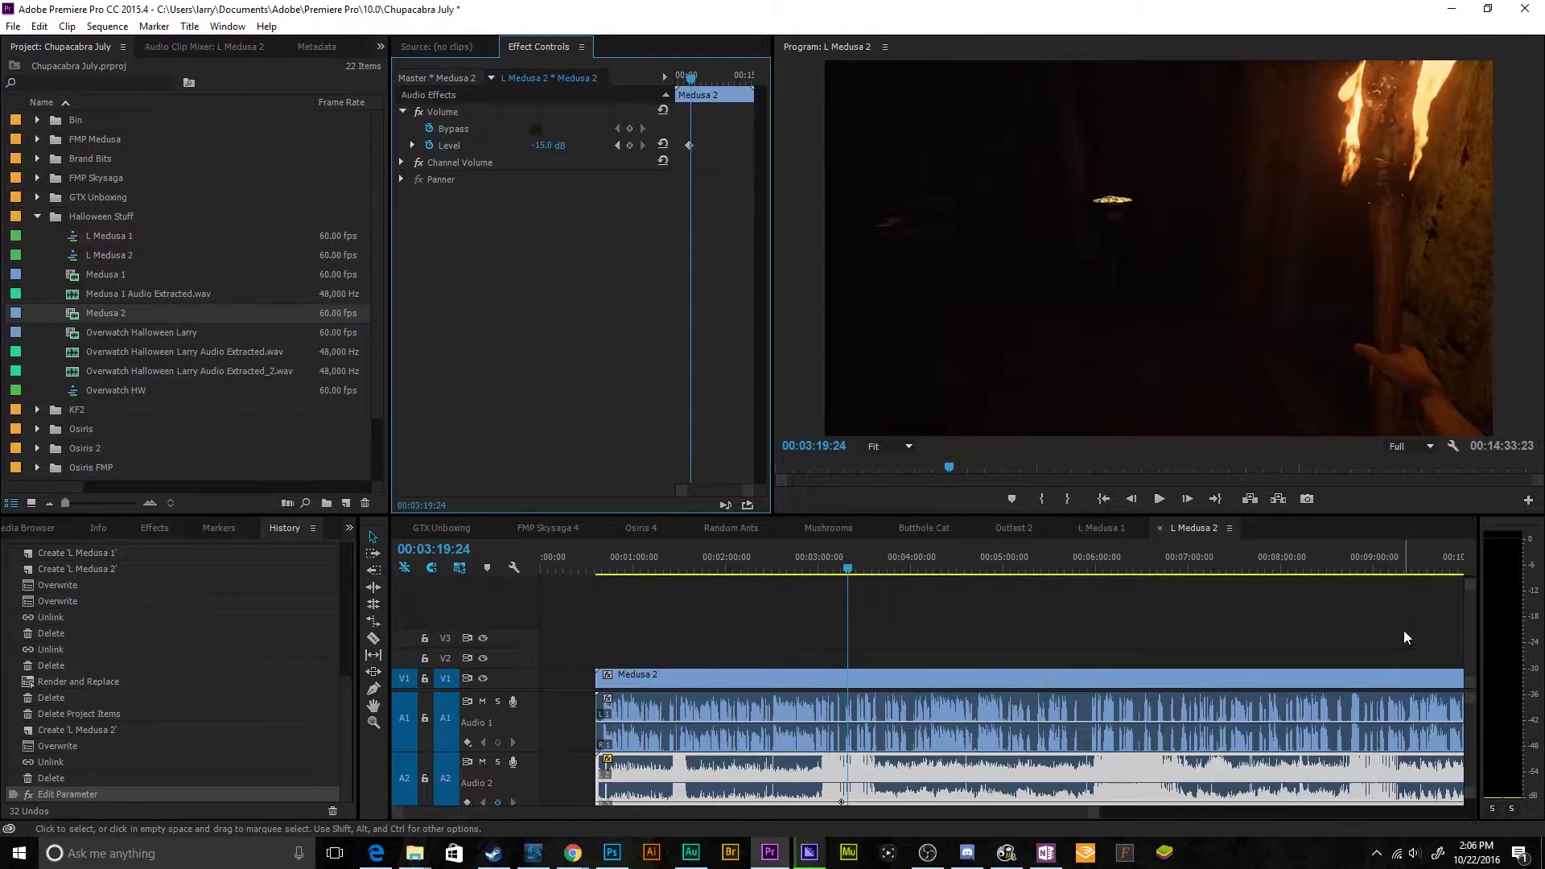
Step: Undo the last level edit and turn off keyframing for the volume level of the A2 clip
{"action": "key", "text": "ctrl+z"}
{"action": "left_click", "coordinate": [854, 762]}
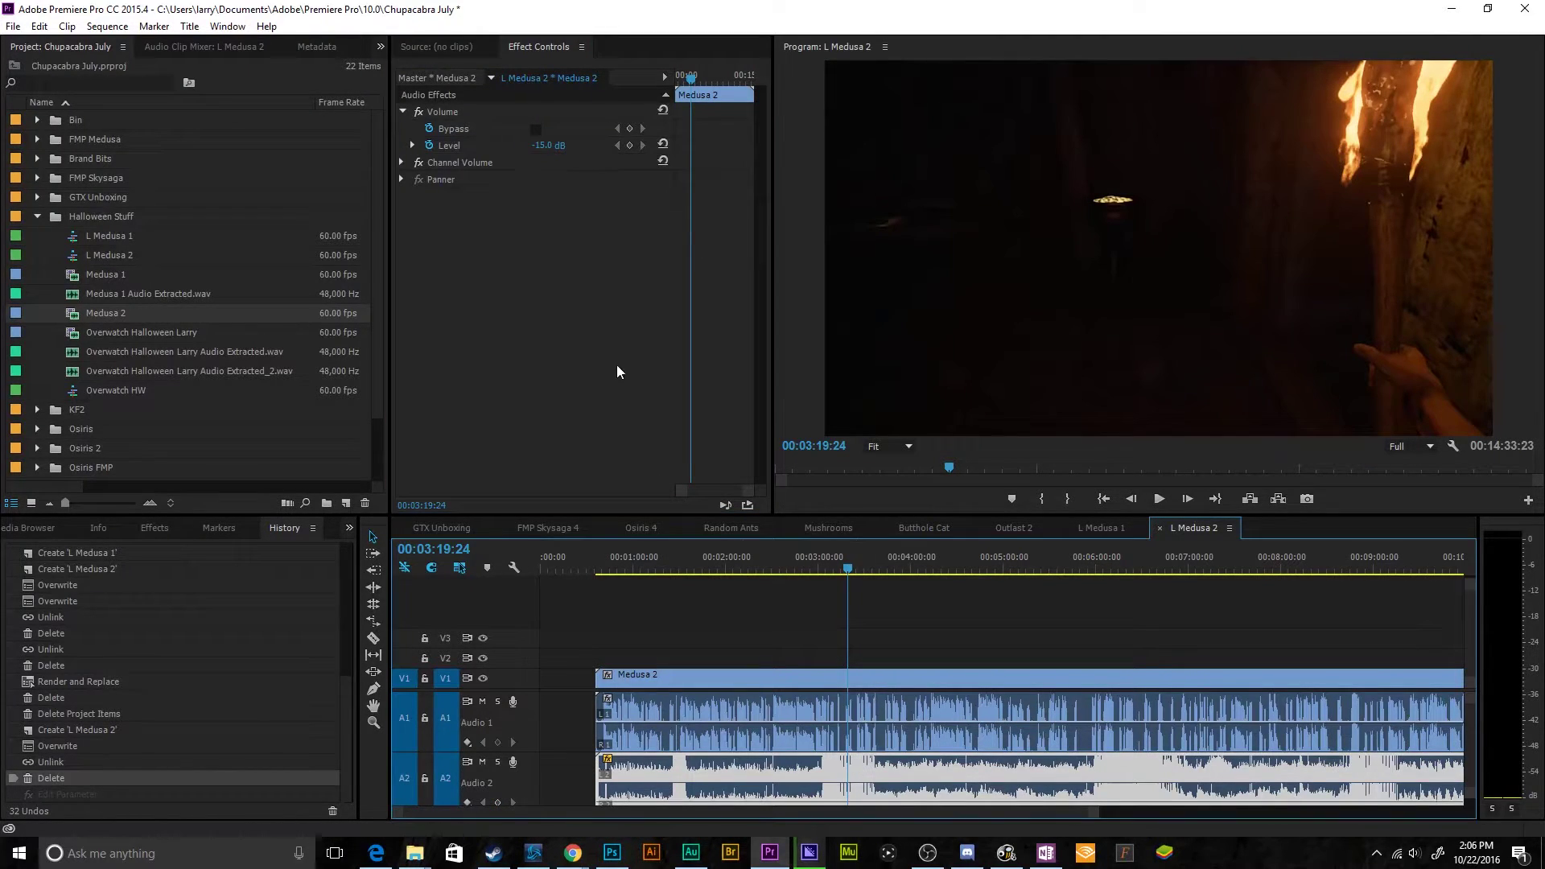
{"action": "left_click", "coordinate": [432, 147]}
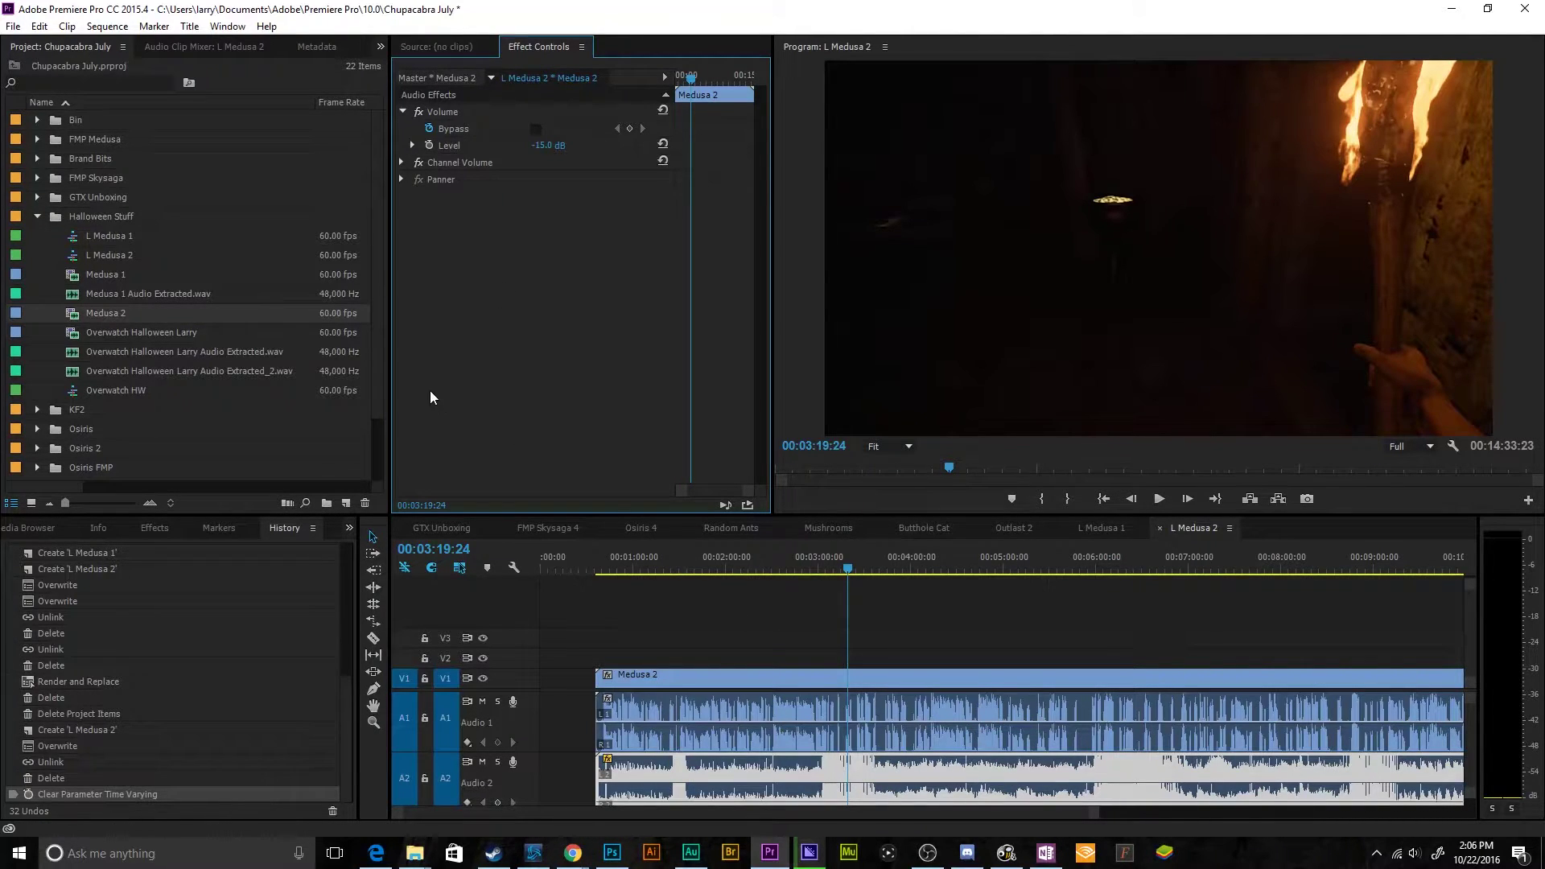
Step: Re-enable level keyframing on the A2 clip and add a keyframe at about 00:04:20:52 with the Pen tool, raised to about -1 dB
{"action": "left_click", "coordinate": [430, 146]}
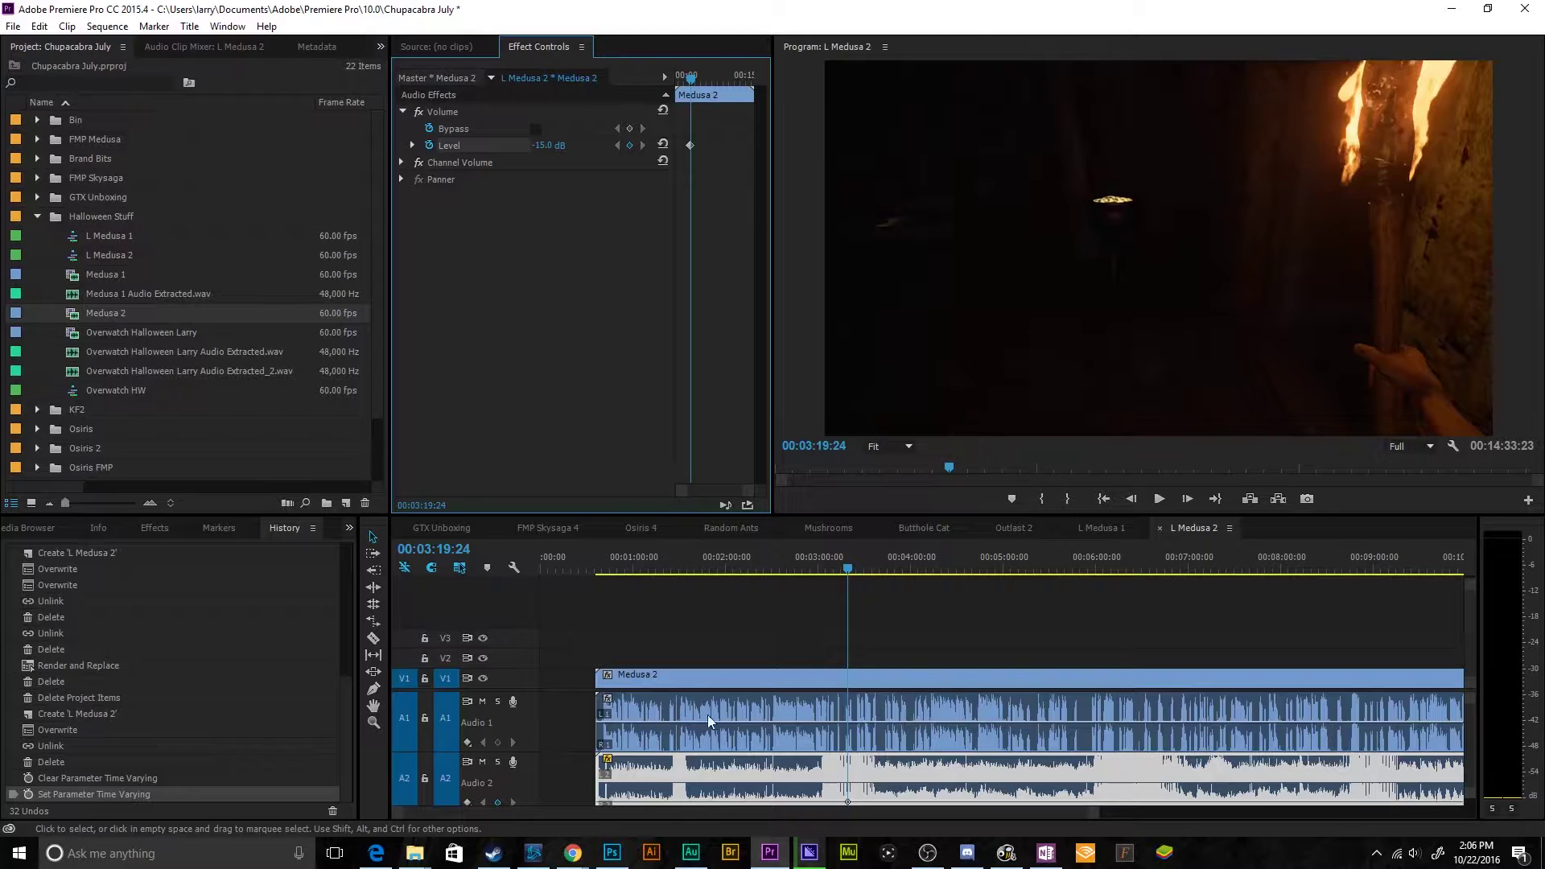
{"action": "left_click", "coordinate": [941, 568]}
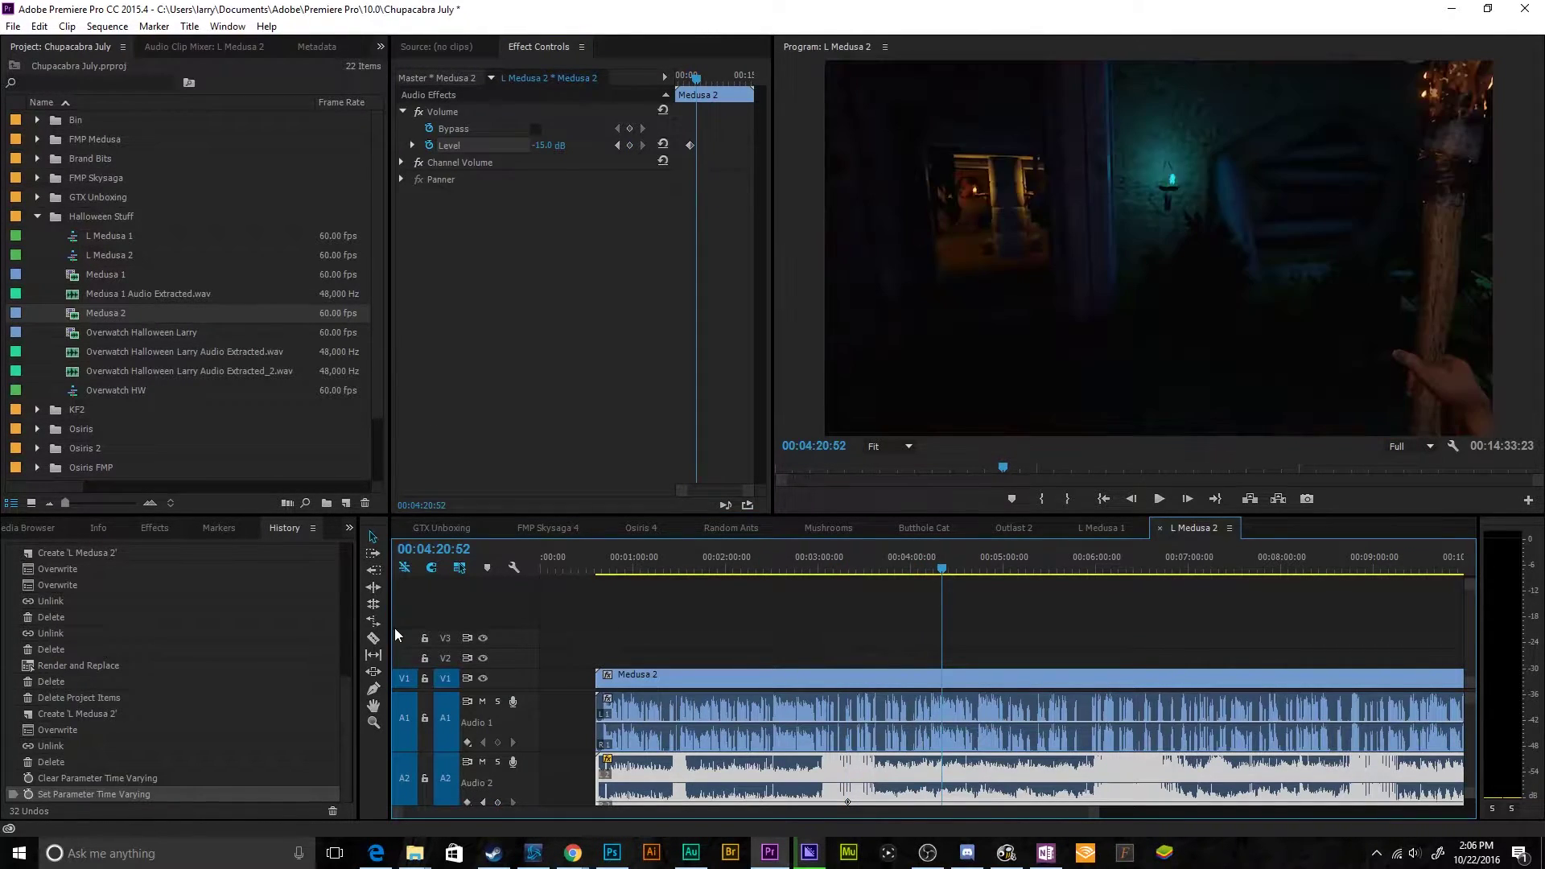
{"action": "left_click", "coordinate": [374, 691]}
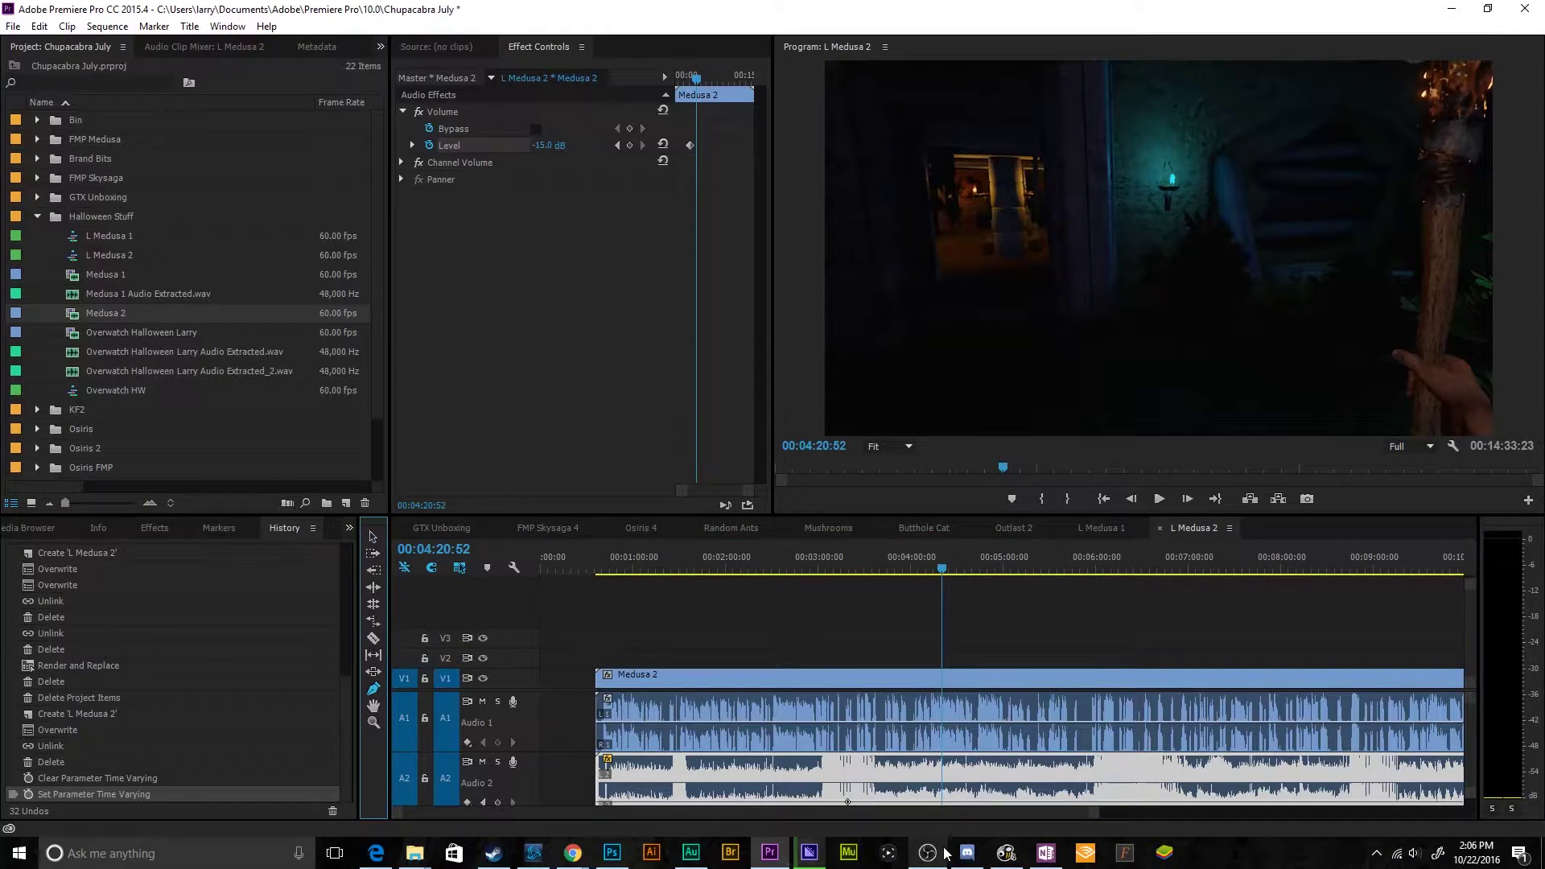
{"action": "left_click", "coordinate": [943, 801]}
{"action": "left_click_drag", "start_coordinate": [944, 802], "coordinate": [947, 785]}
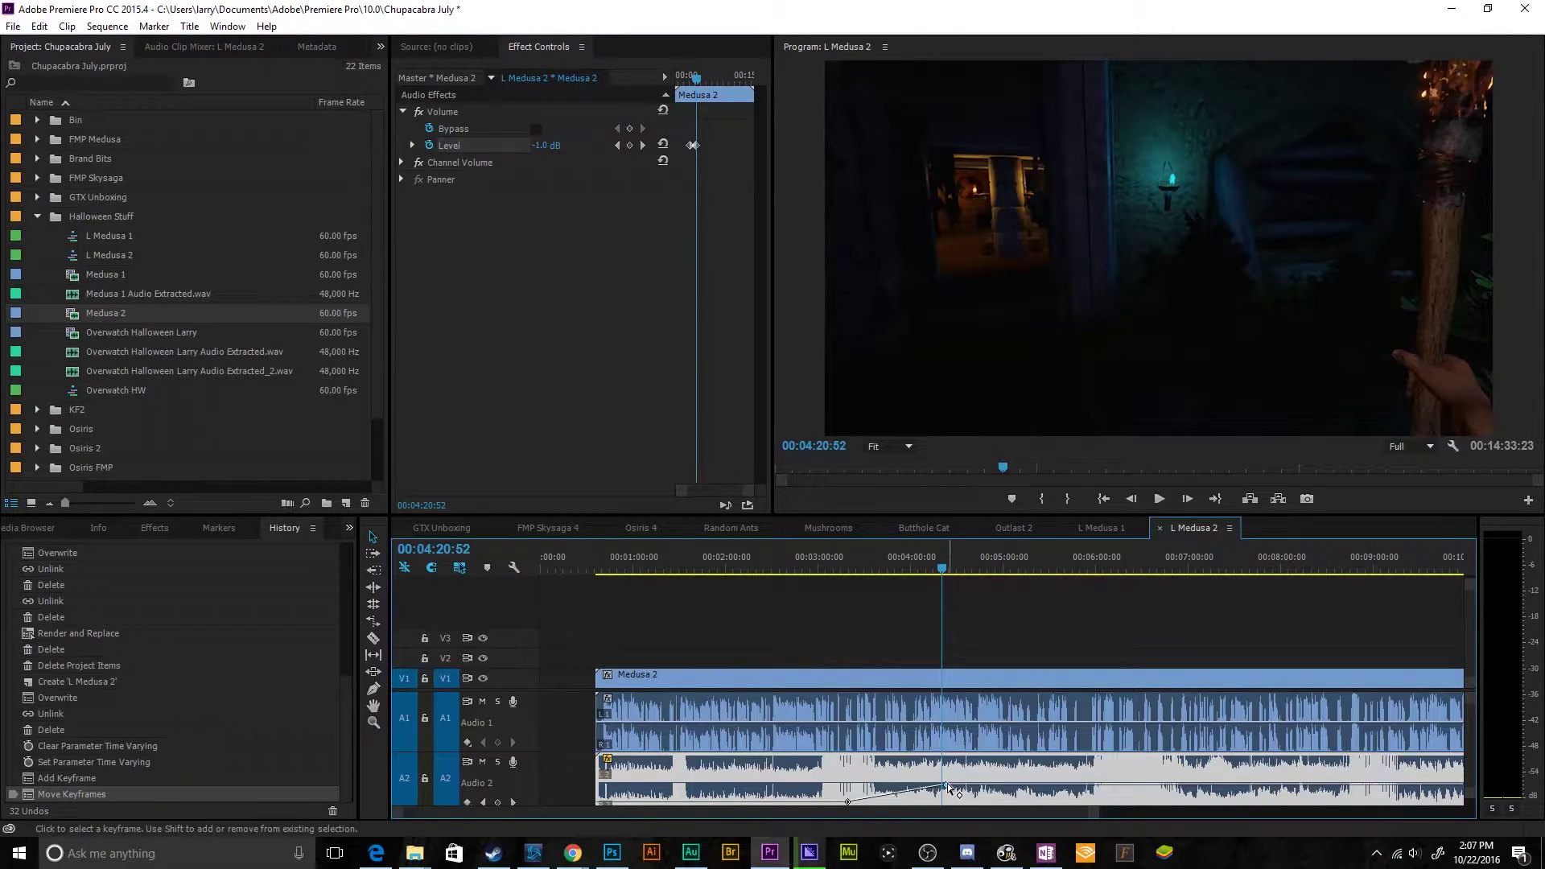
Step: Undo the keyframe move, the added keyframe and the re-enabled level keyframing on the A2 clip
{"action": "key", "text": "ctrl+z"}
{"action": "key", "text": "ctrl+z"}
{"action": "key", "text": "ctrl+z"}
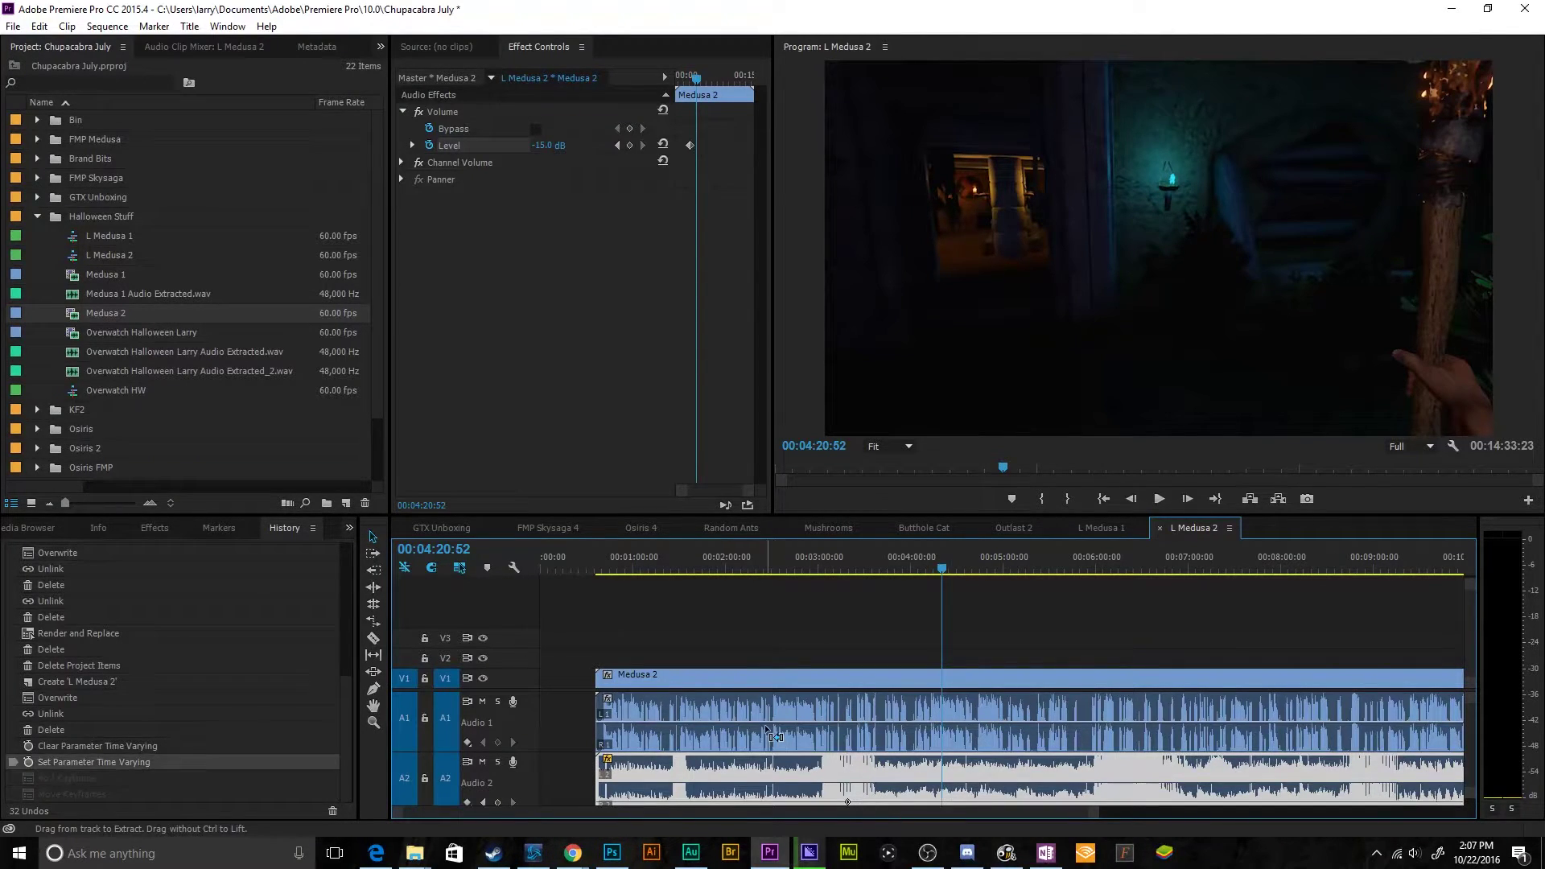
Step: Set the A2 clip's volume level to -26 dB
{"action": "left_click", "coordinate": [554, 244]}
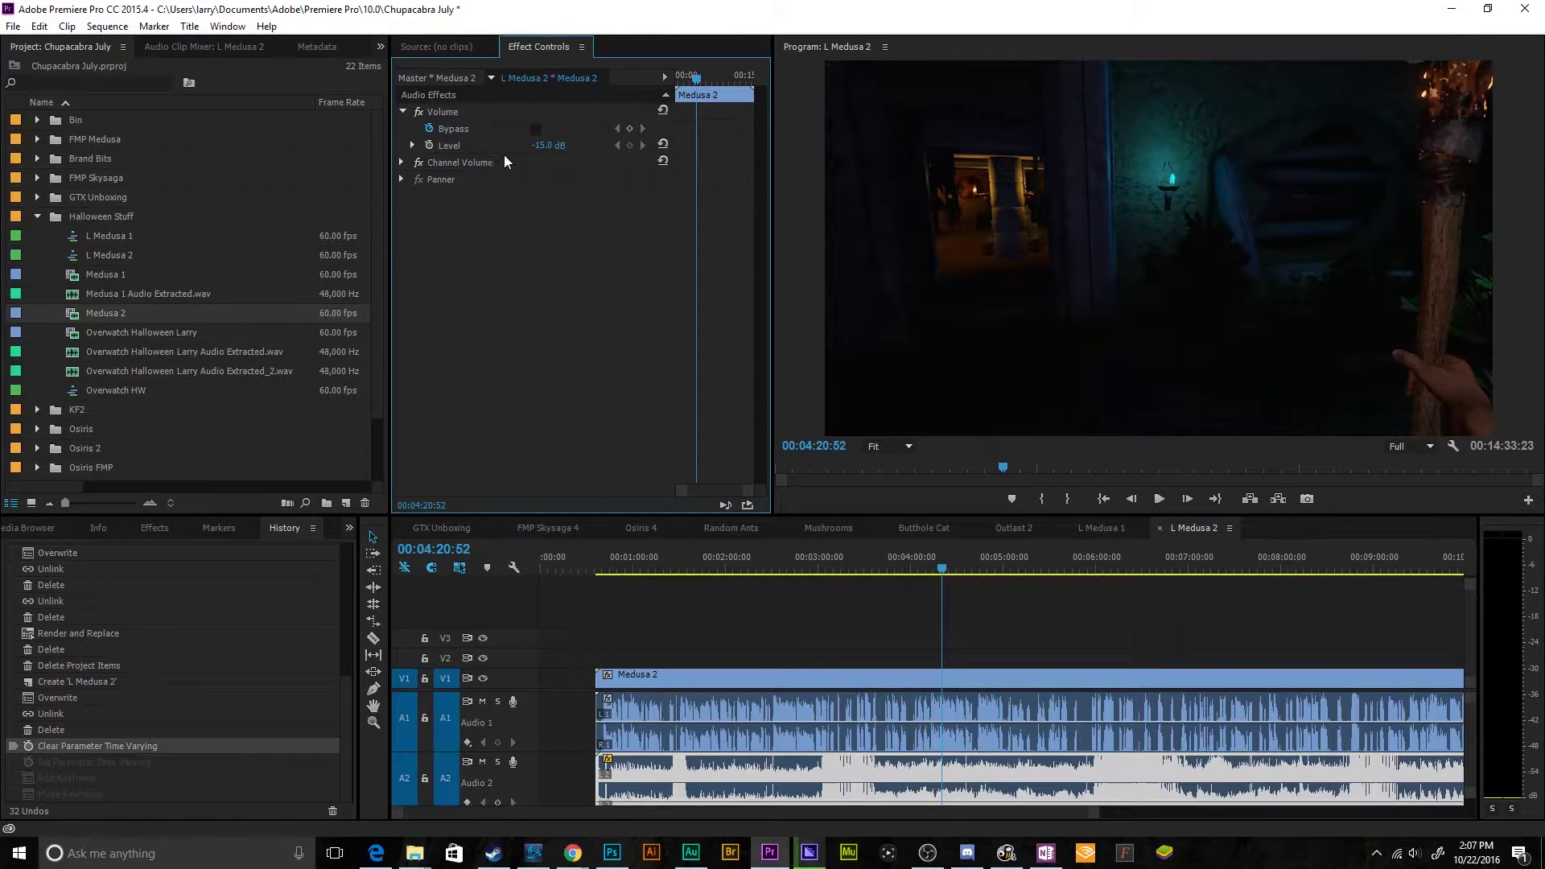
{"action": "left_click", "coordinate": [551, 145]}
{"action": "type", "text": "-26"}
{"action": "key", "text": "Return"}
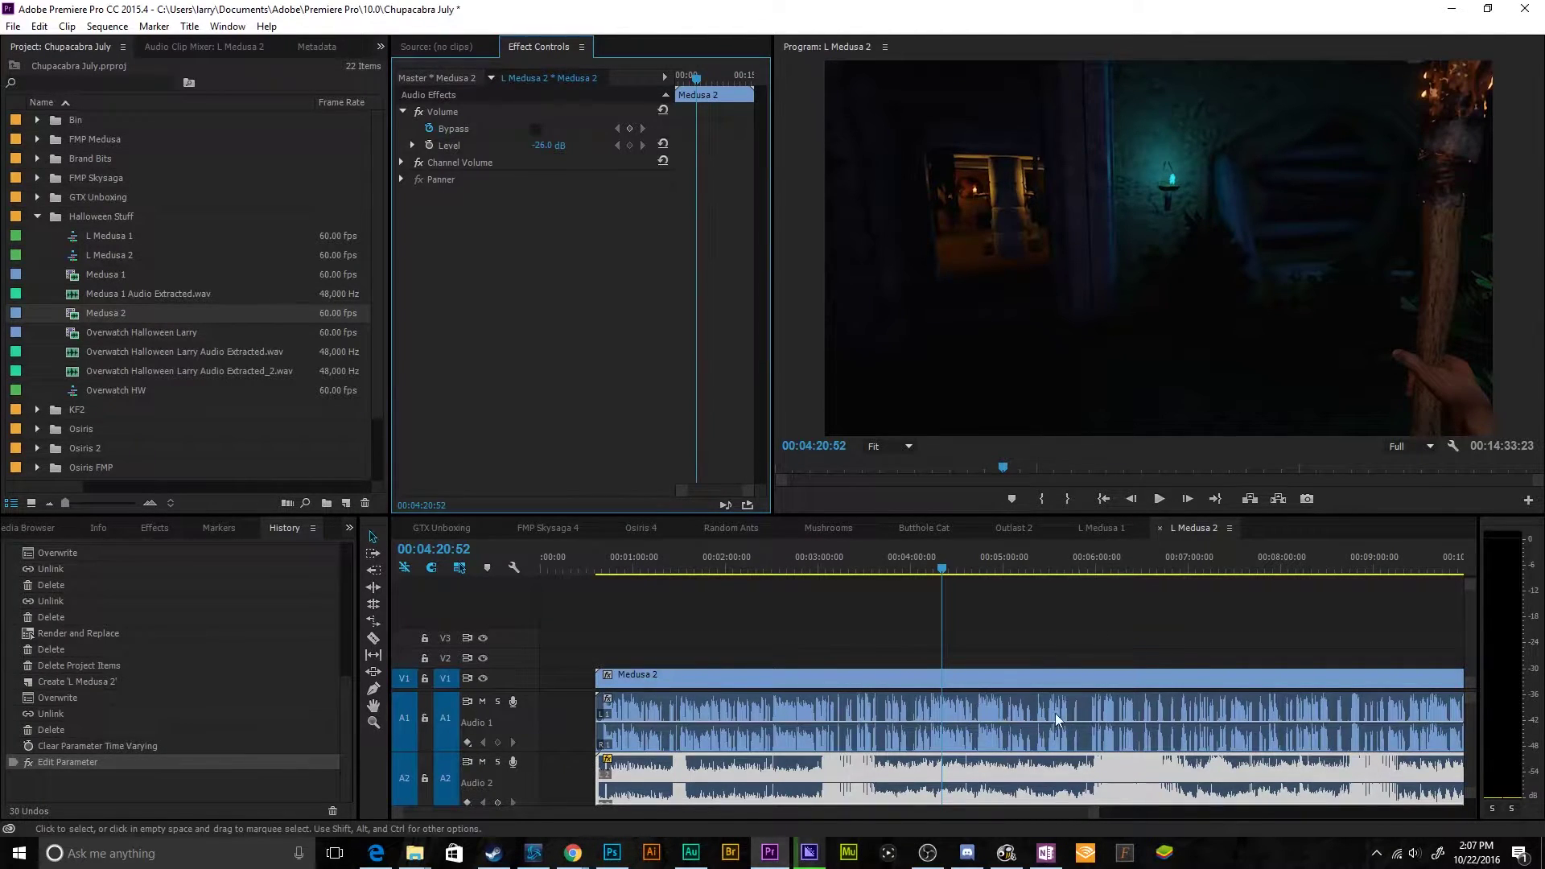
Step: Send the A1 audio clip of the L Medusa 2 sequence to Adobe Audition for editing
{"action": "left_click", "coordinate": [1156, 628]}
{"action": "left_click", "coordinate": [1093, 721]}
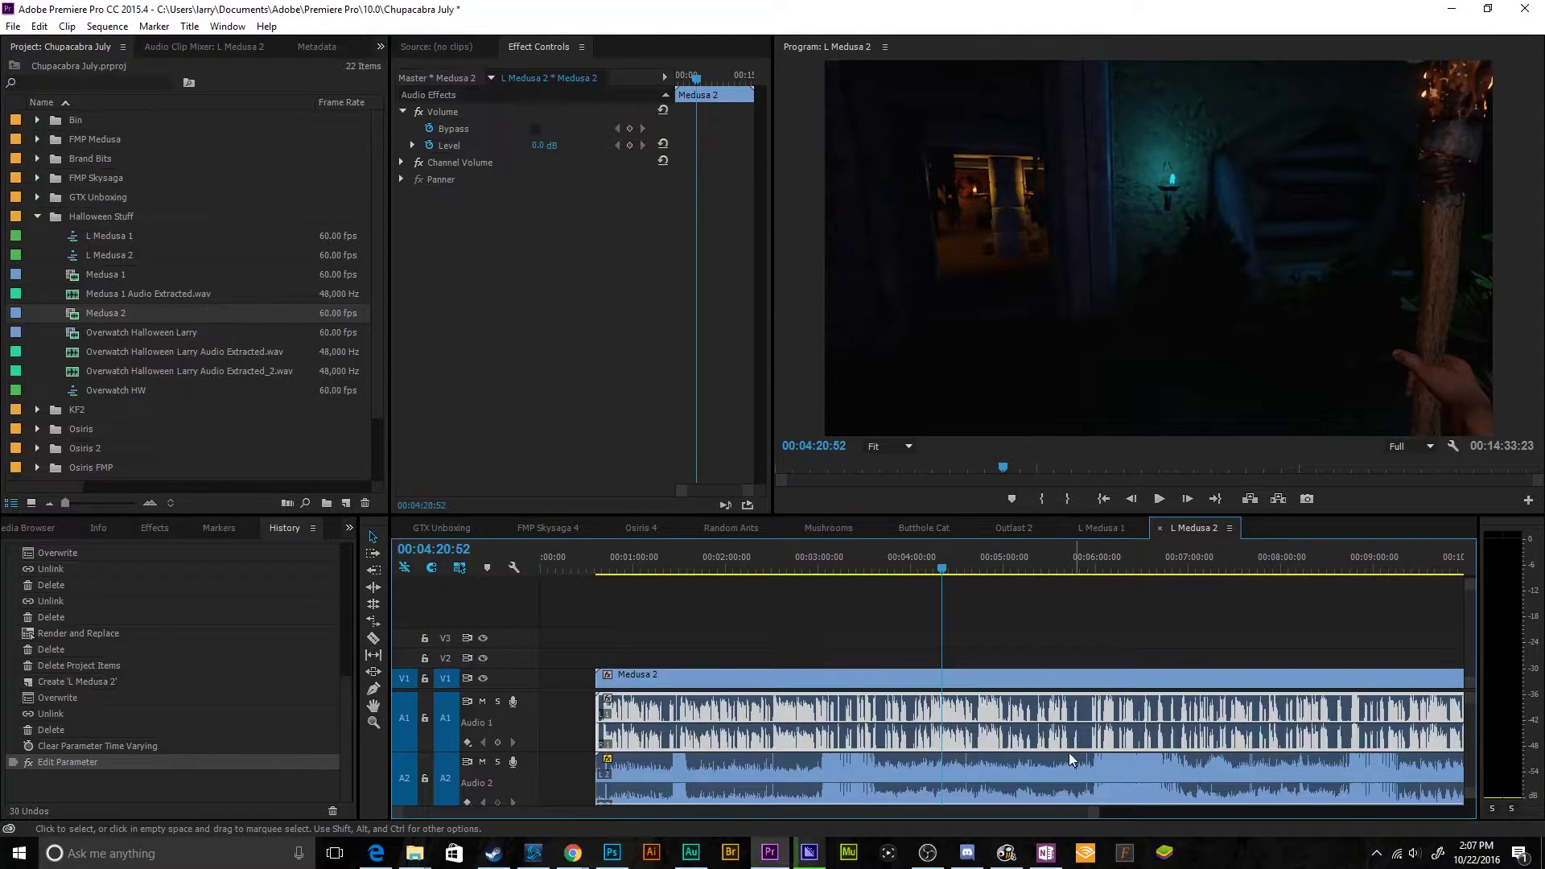
{"action": "right_click", "coordinate": [859, 716]}
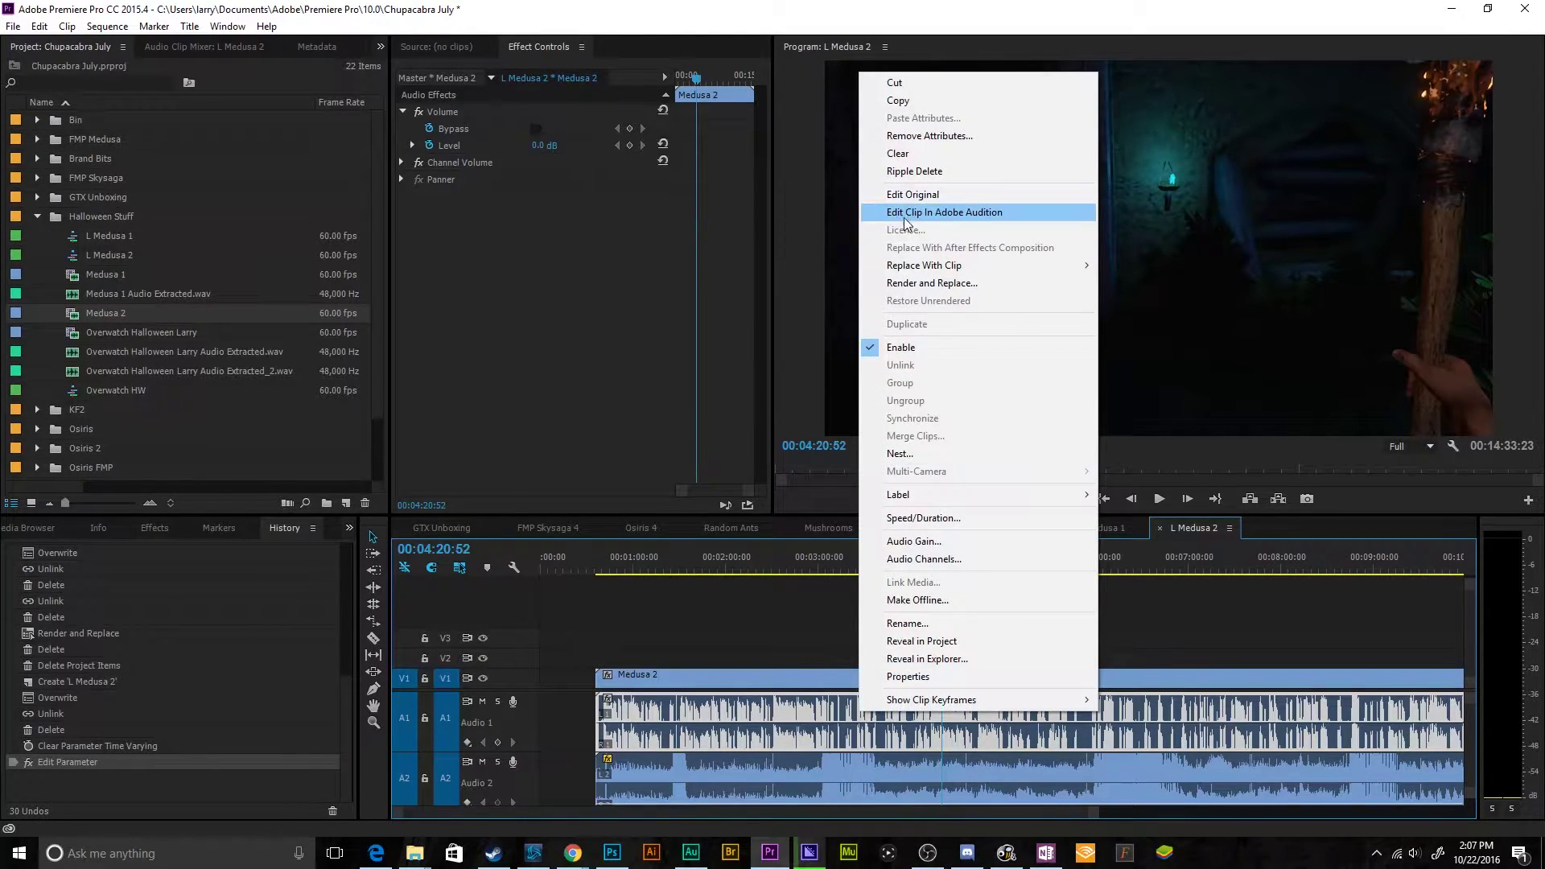
{"action": "left_click", "coordinate": [958, 214]}
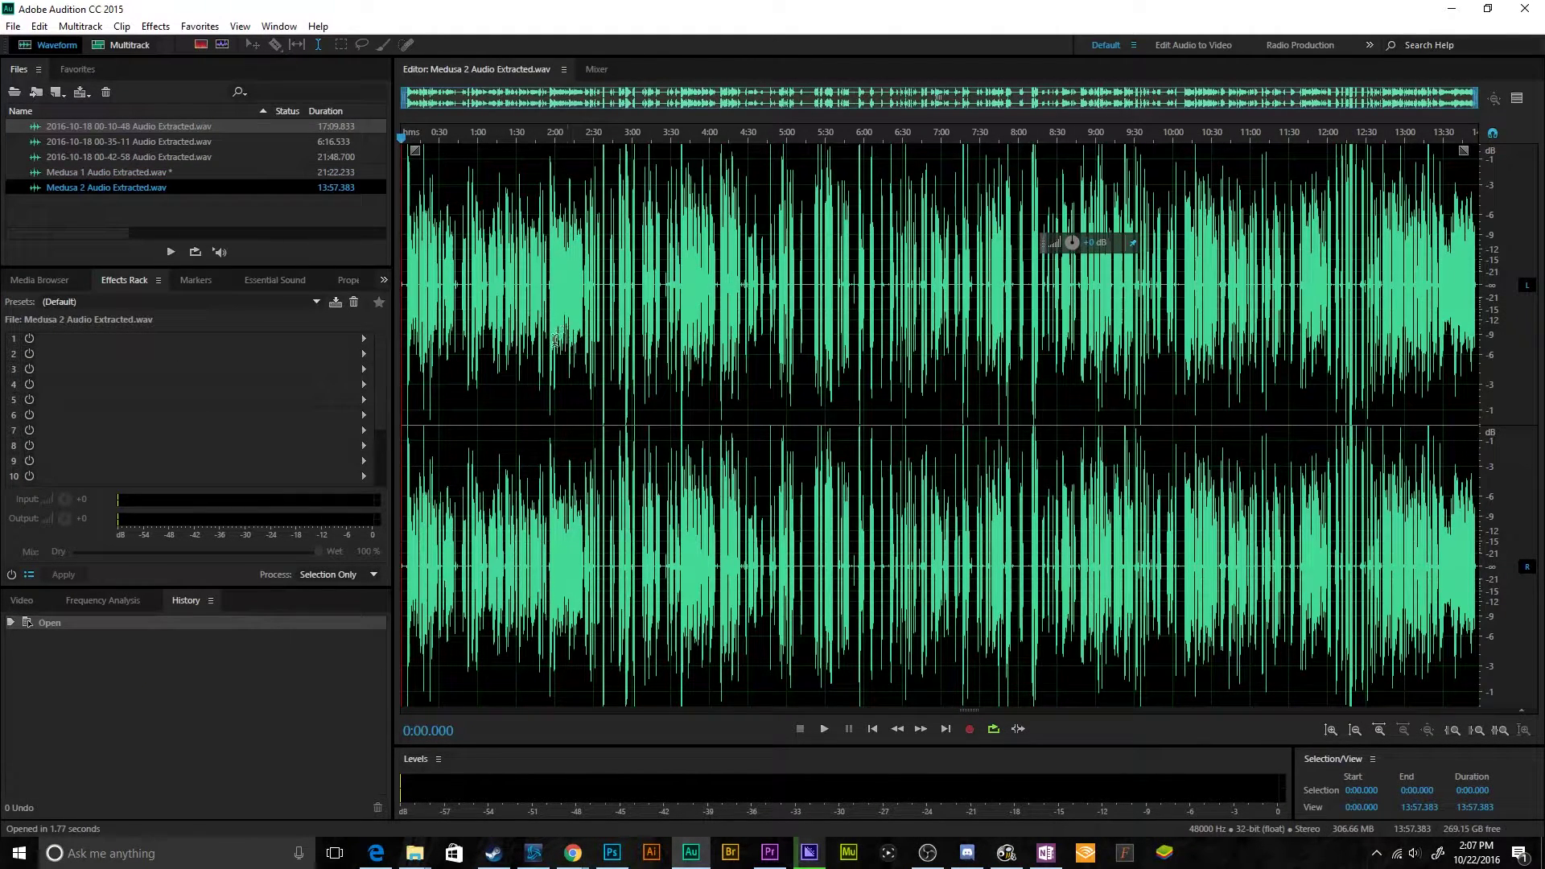
Step: Save Medusa 1 Audio Extracted.wav and close every open file except Medusa 2 Audio Extracted.wav
{"action": "left_click", "coordinate": [290, 187]}
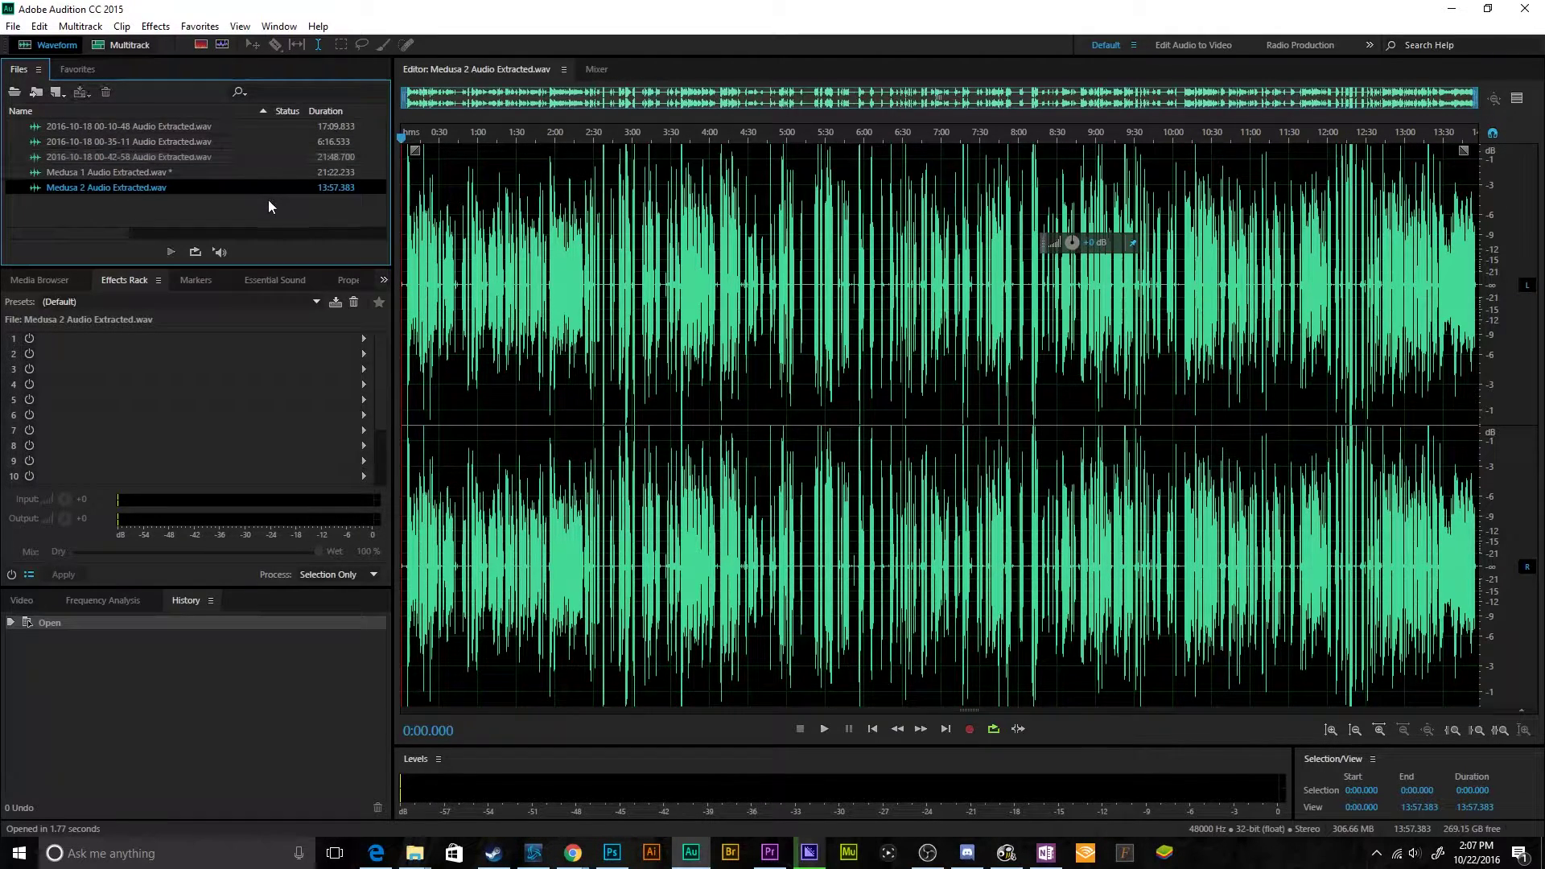
{"action": "double_click", "coordinate": [167, 172]}
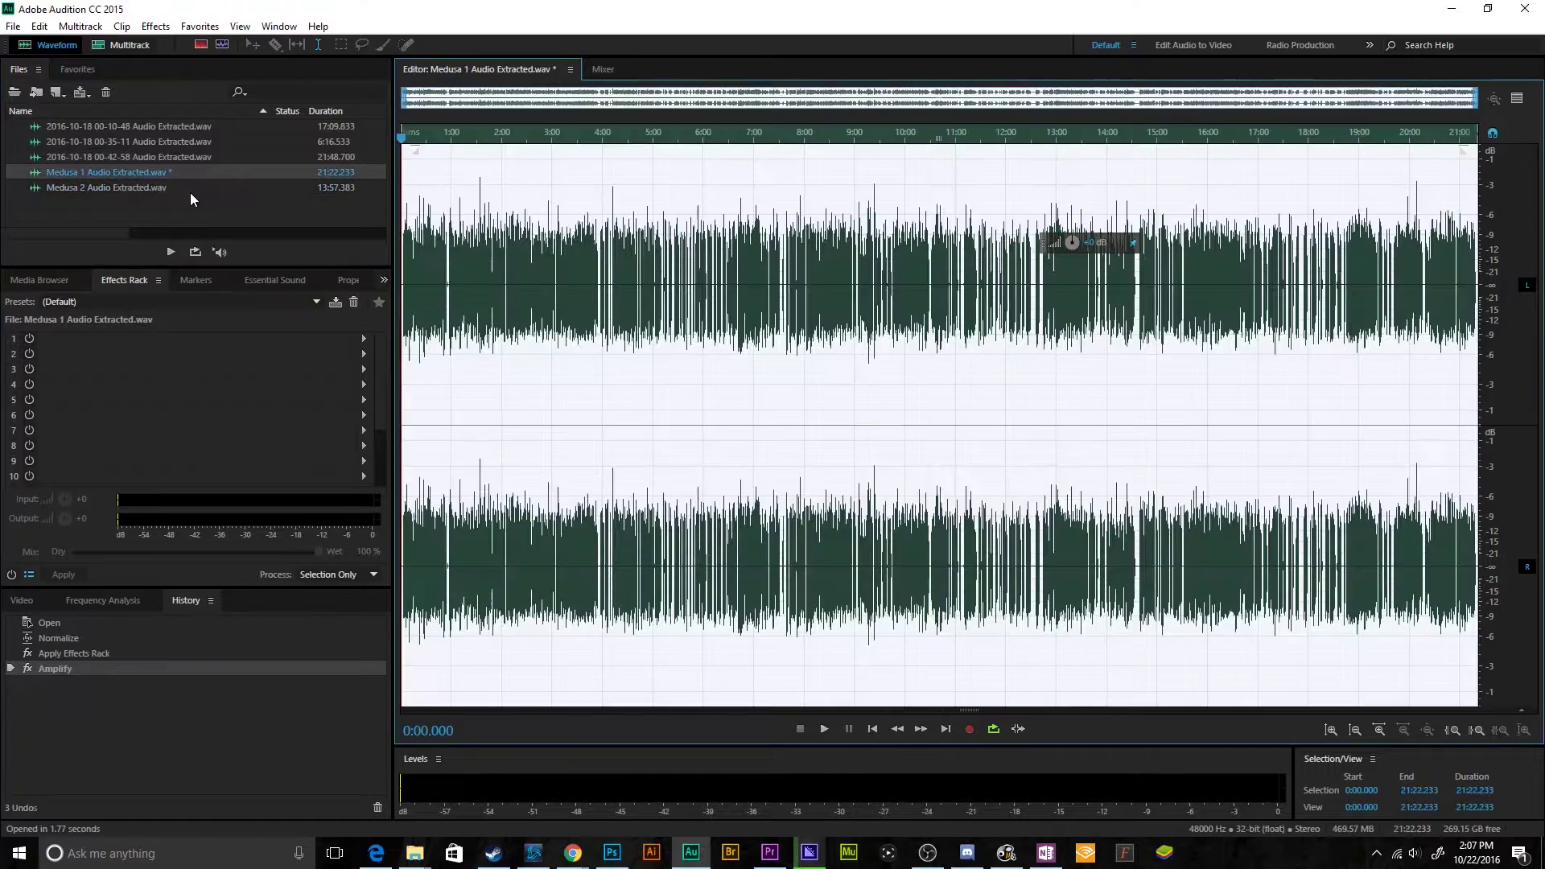
{"action": "key", "text": "ctrl+s"}
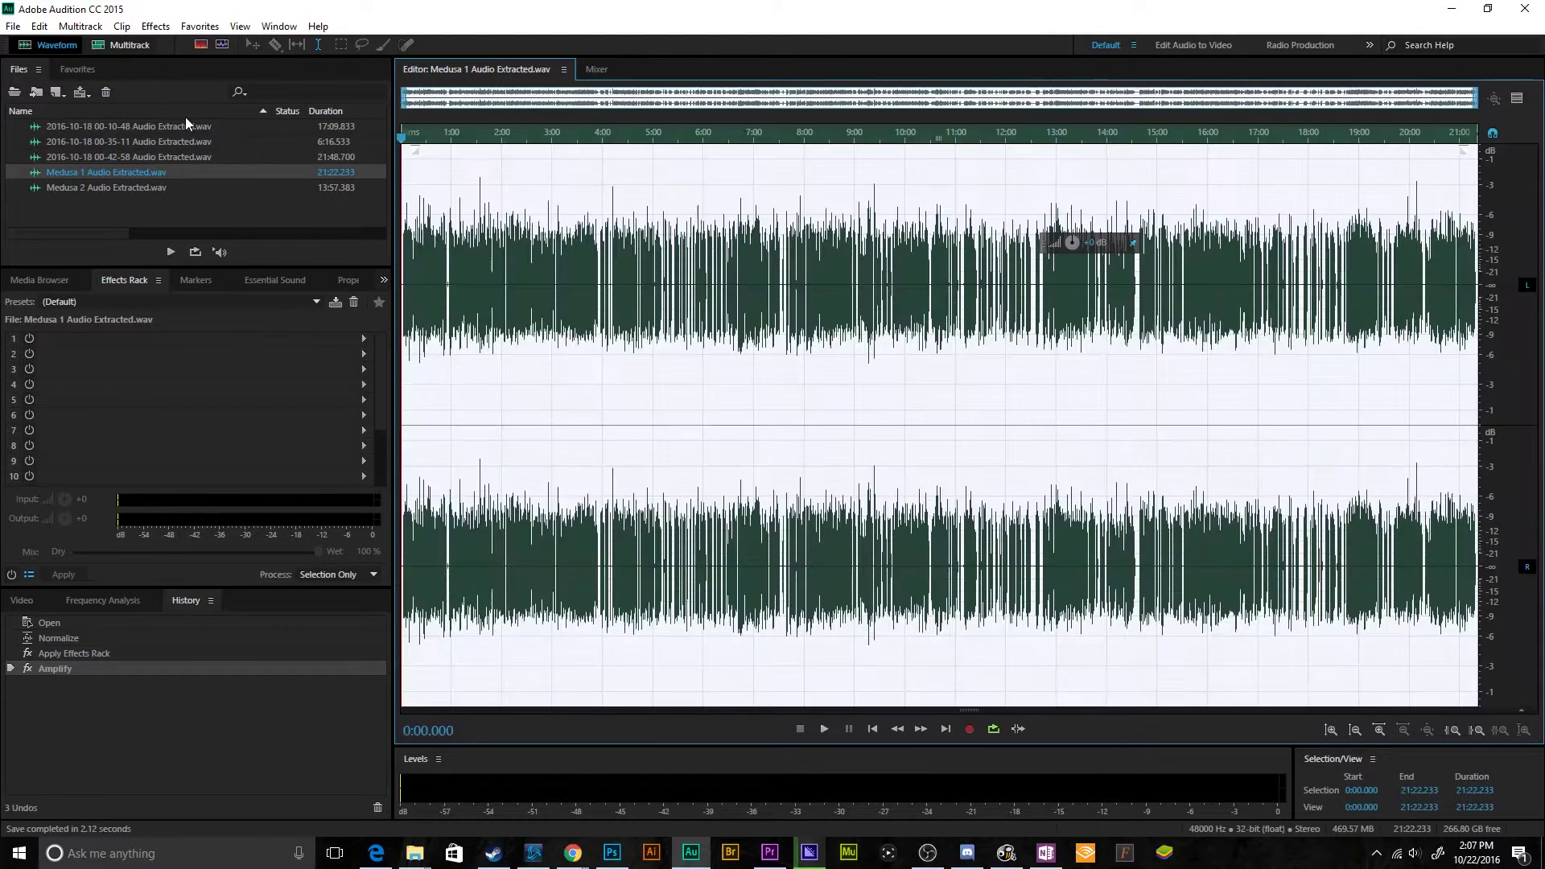
{"action": "left_click", "coordinate": [185, 130], "text": "shift"}
{"action": "left_click", "coordinate": [105, 91]}
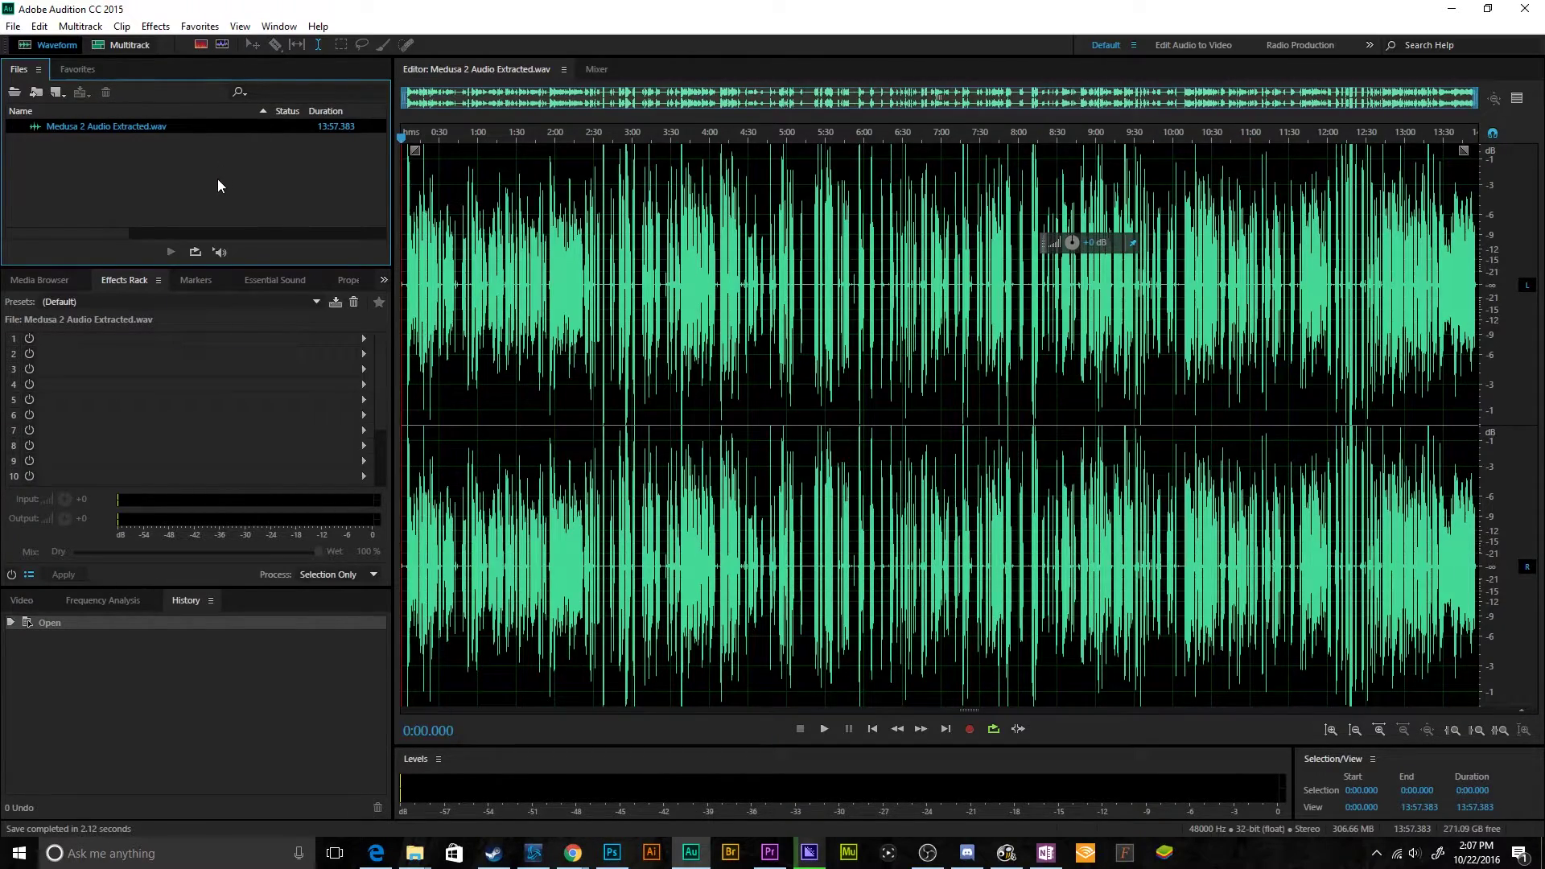
Step: Examine the Medusa 2 waveform for volume peaks and for background noise in the gaps between speech
{"action": "left_click", "coordinate": [538, 269]}
{"action": "scroll", "coordinate": [555, 289], "scroll_direction": "up", "scroll_amount": 3}
{"action": "scroll", "coordinate": [576, 314], "scroll_direction": "down", "scroll_amount": 1}
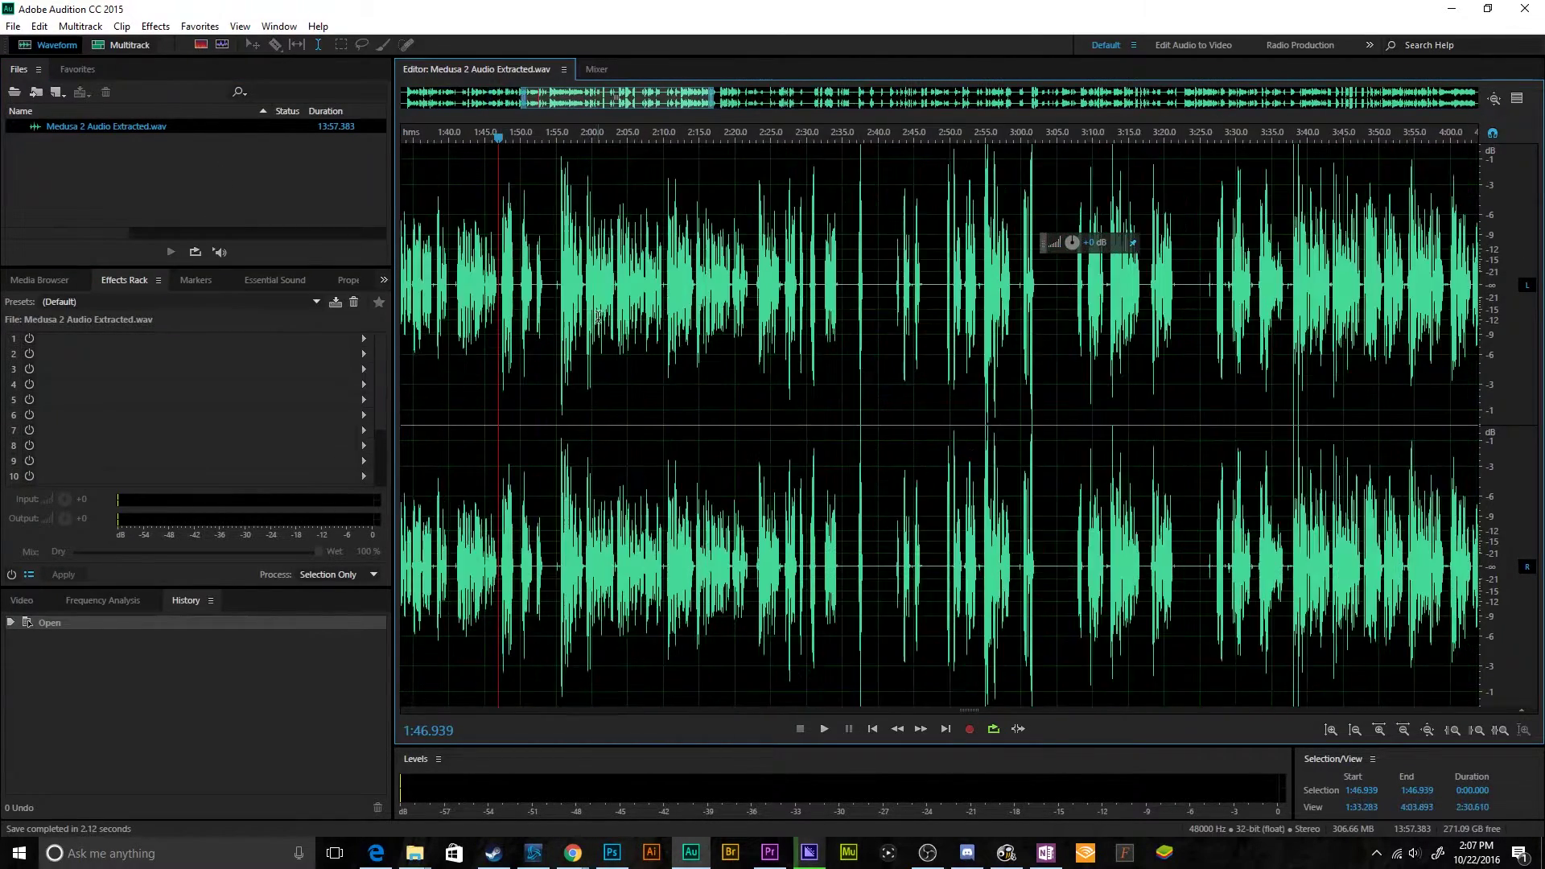
{"action": "scroll", "coordinate": [592, 314], "scroll_direction": "down", "scroll_amount": 5}
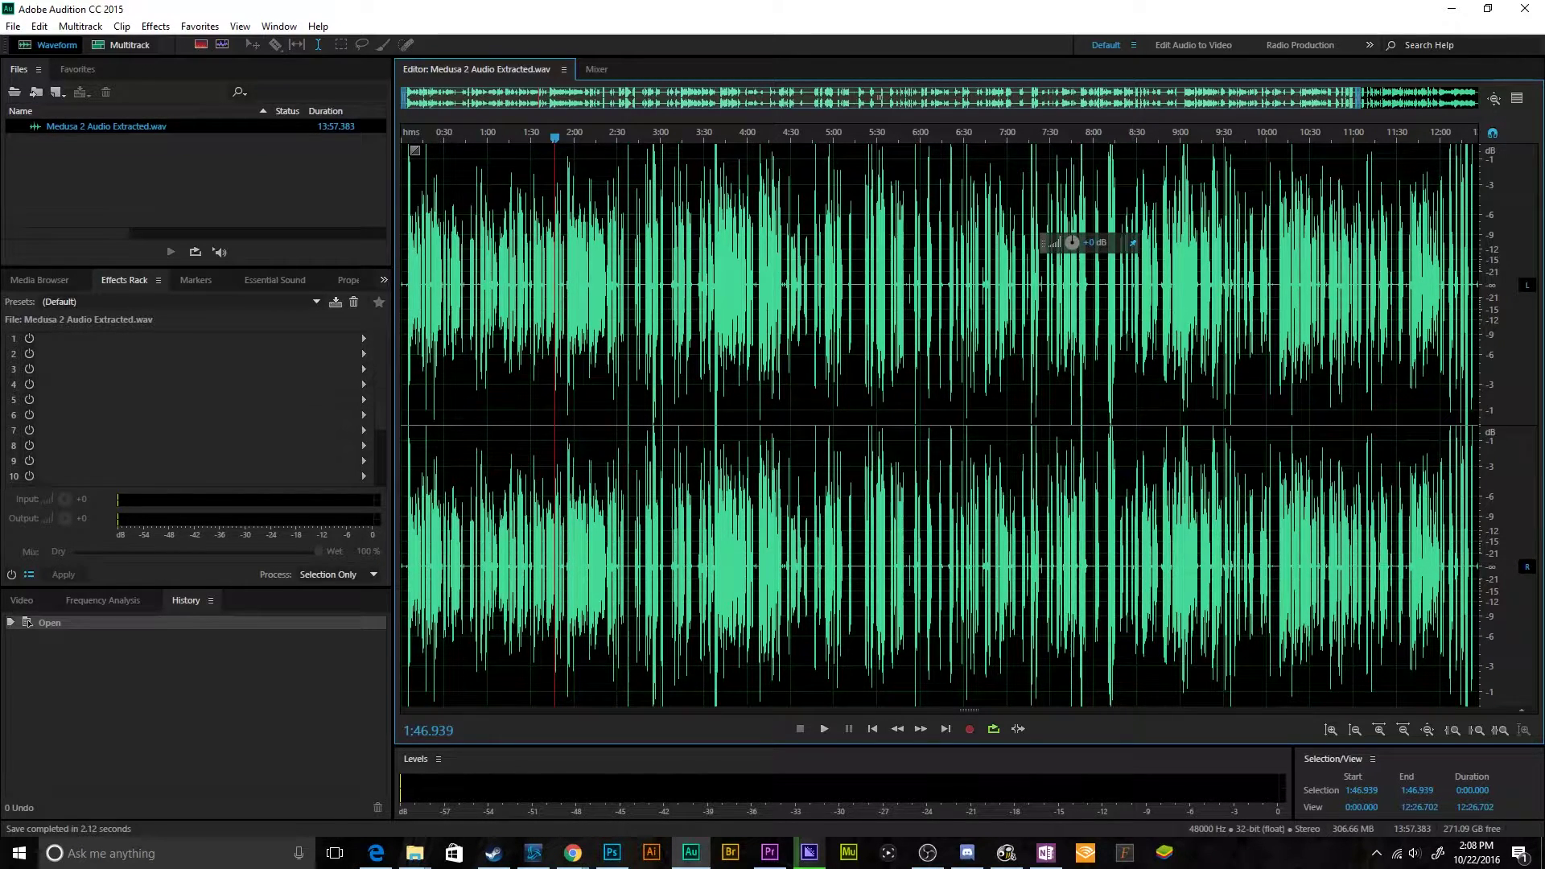
{"action": "scroll", "coordinate": [1502, 545], "scroll_direction": "up", "scroll_amount": 3}
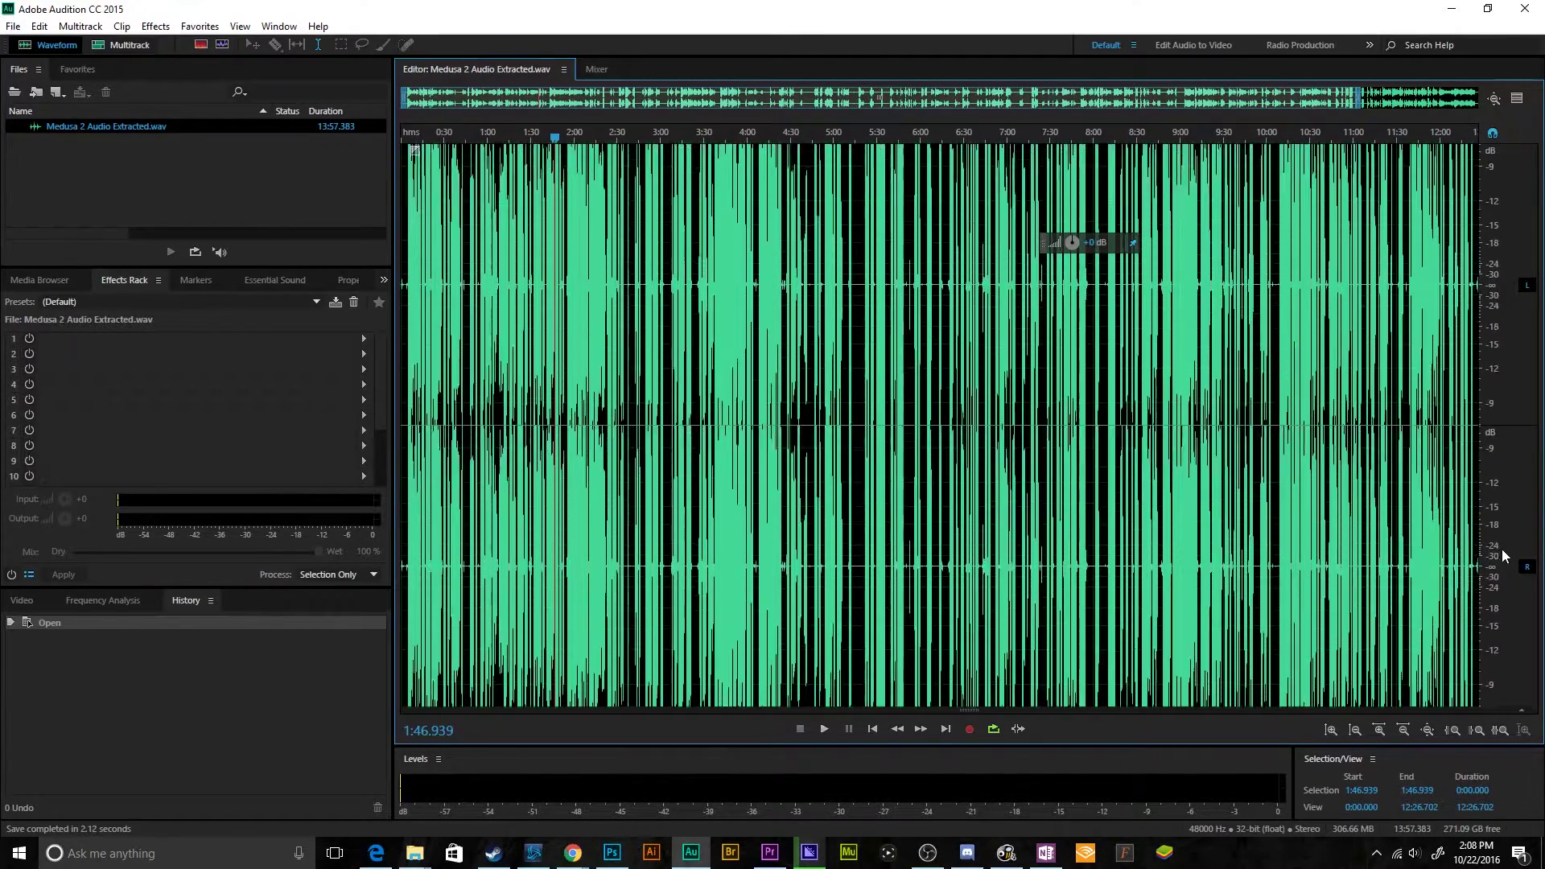
{"action": "left_click_drag", "start_coordinate": [1451, 449], "coordinate": [1373, 448]}
{"action": "left_click", "coordinate": [1463, 451]}
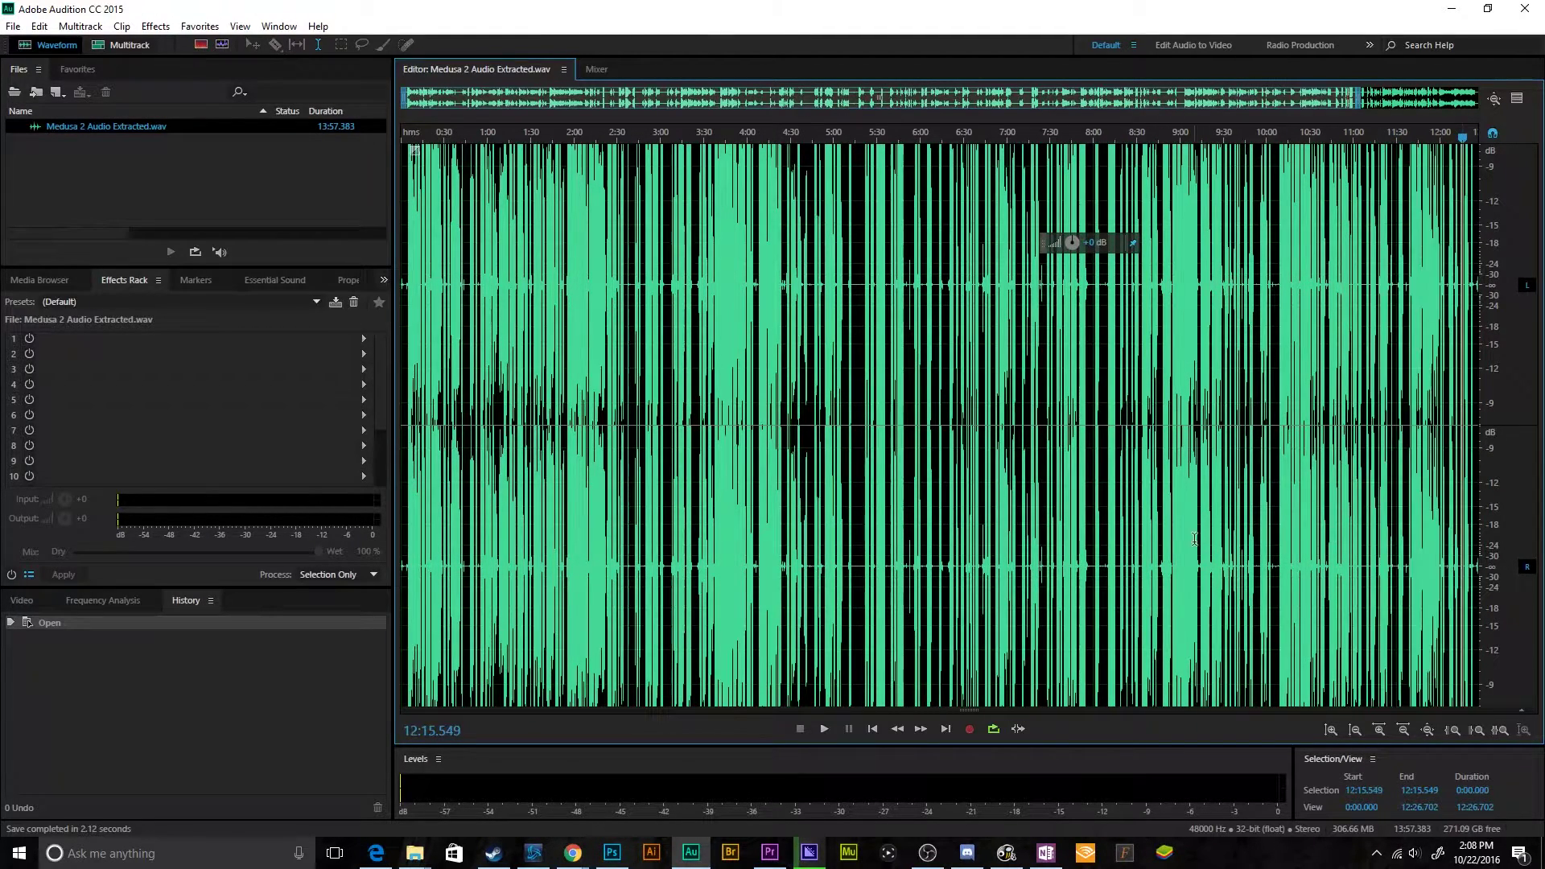
{"action": "scroll", "coordinate": [1185, 548], "scroll_direction": "up", "scroll_amount": 5}
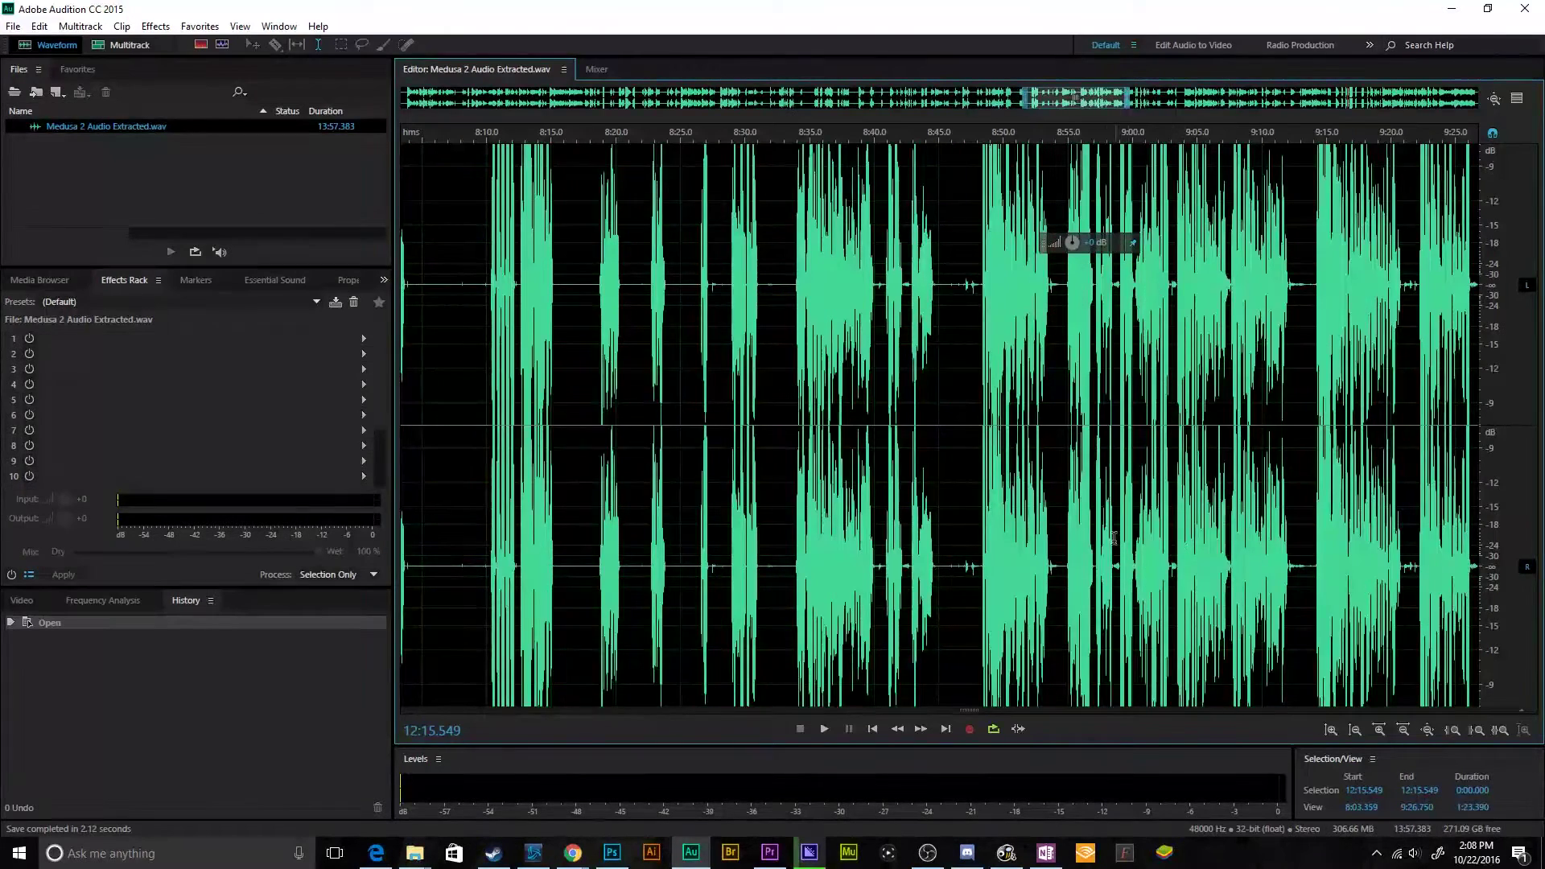
{"action": "left_click", "coordinate": [990, 492]}
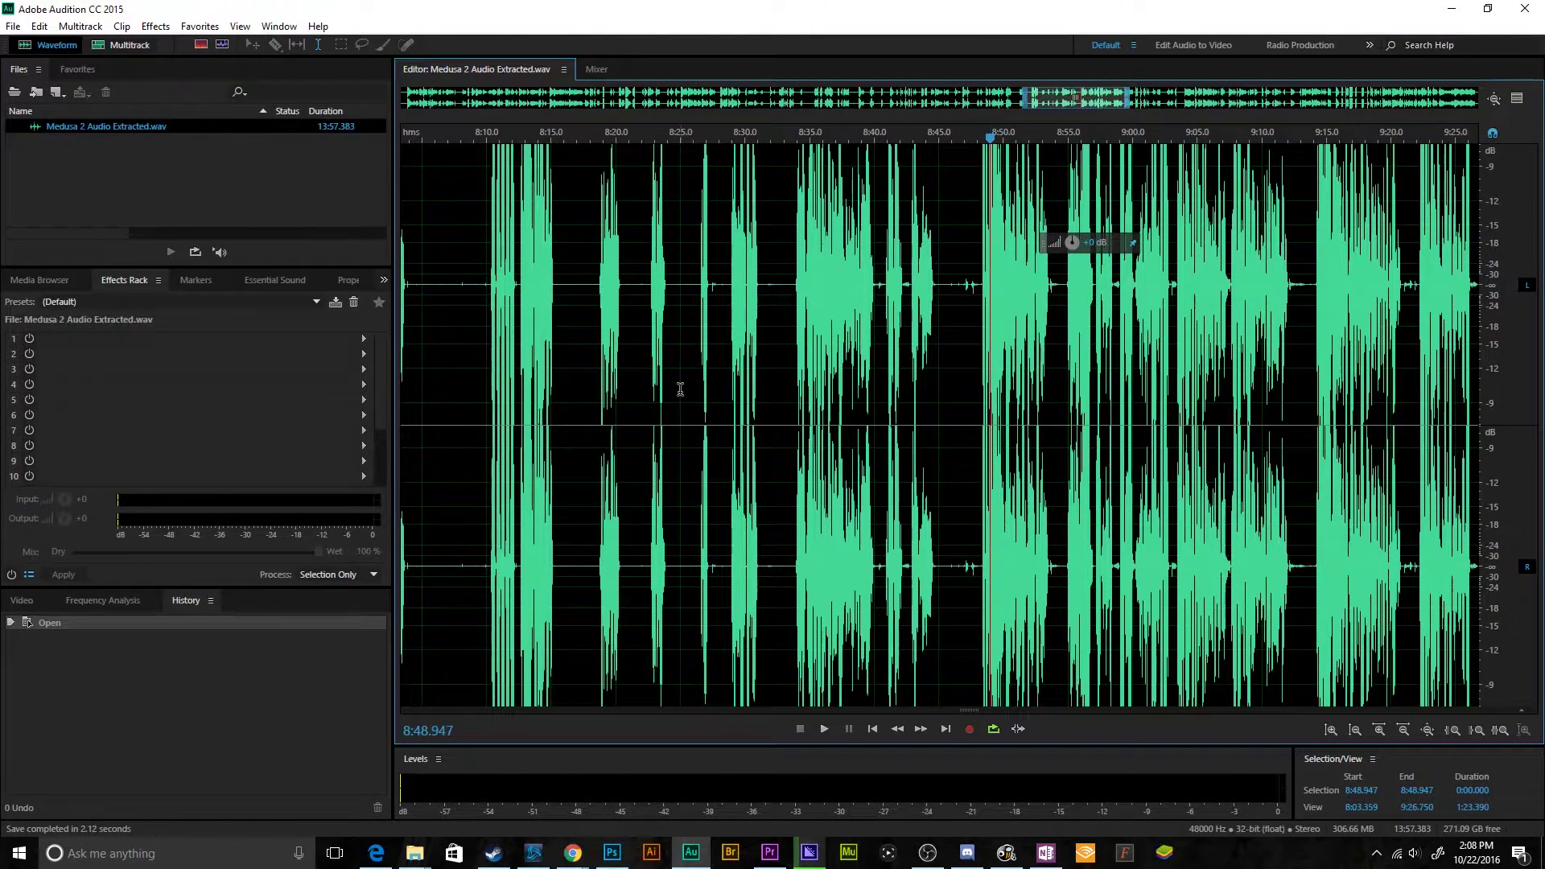
Step: Run the Larry Recompressor 60n favorite on the whole Medusa 2 audio file
{"action": "left_click", "coordinate": [199, 26]}
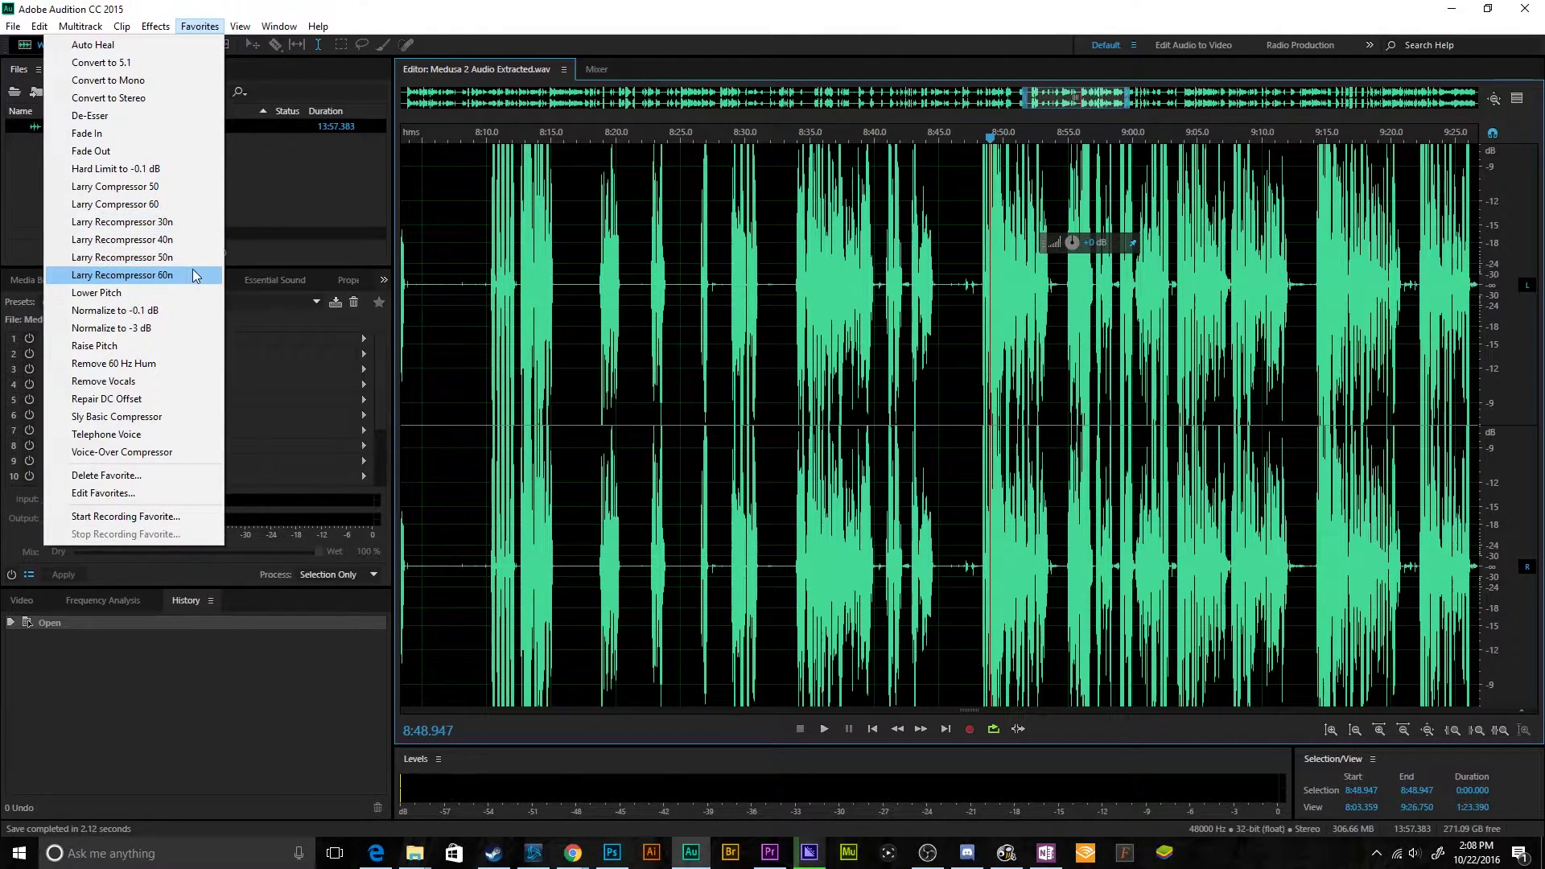
{"action": "left_click", "coordinate": [148, 282]}
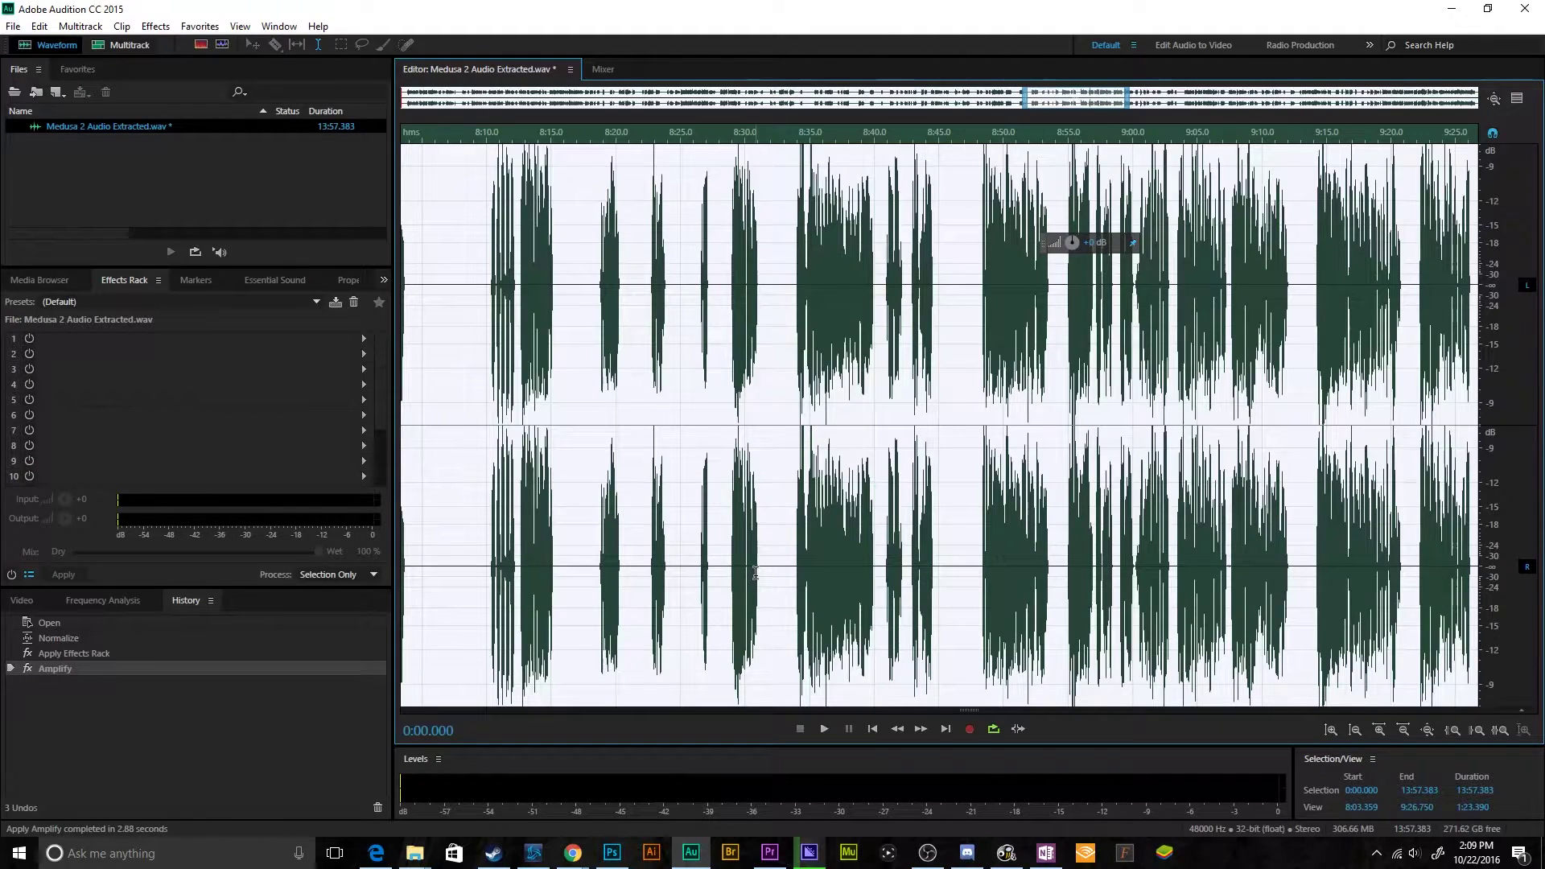
Step: Inspect the processed waveform around 8:30 and play it from about 8:27.8 to check the speech and silent gaps
{"action": "scroll", "coordinate": [792, 571], "scroll_direction": "up", "scroll_amount": 2}
{"action": "left_click_drag", "start_coordinate": [742, 568], "coordinate": [754, 569]}
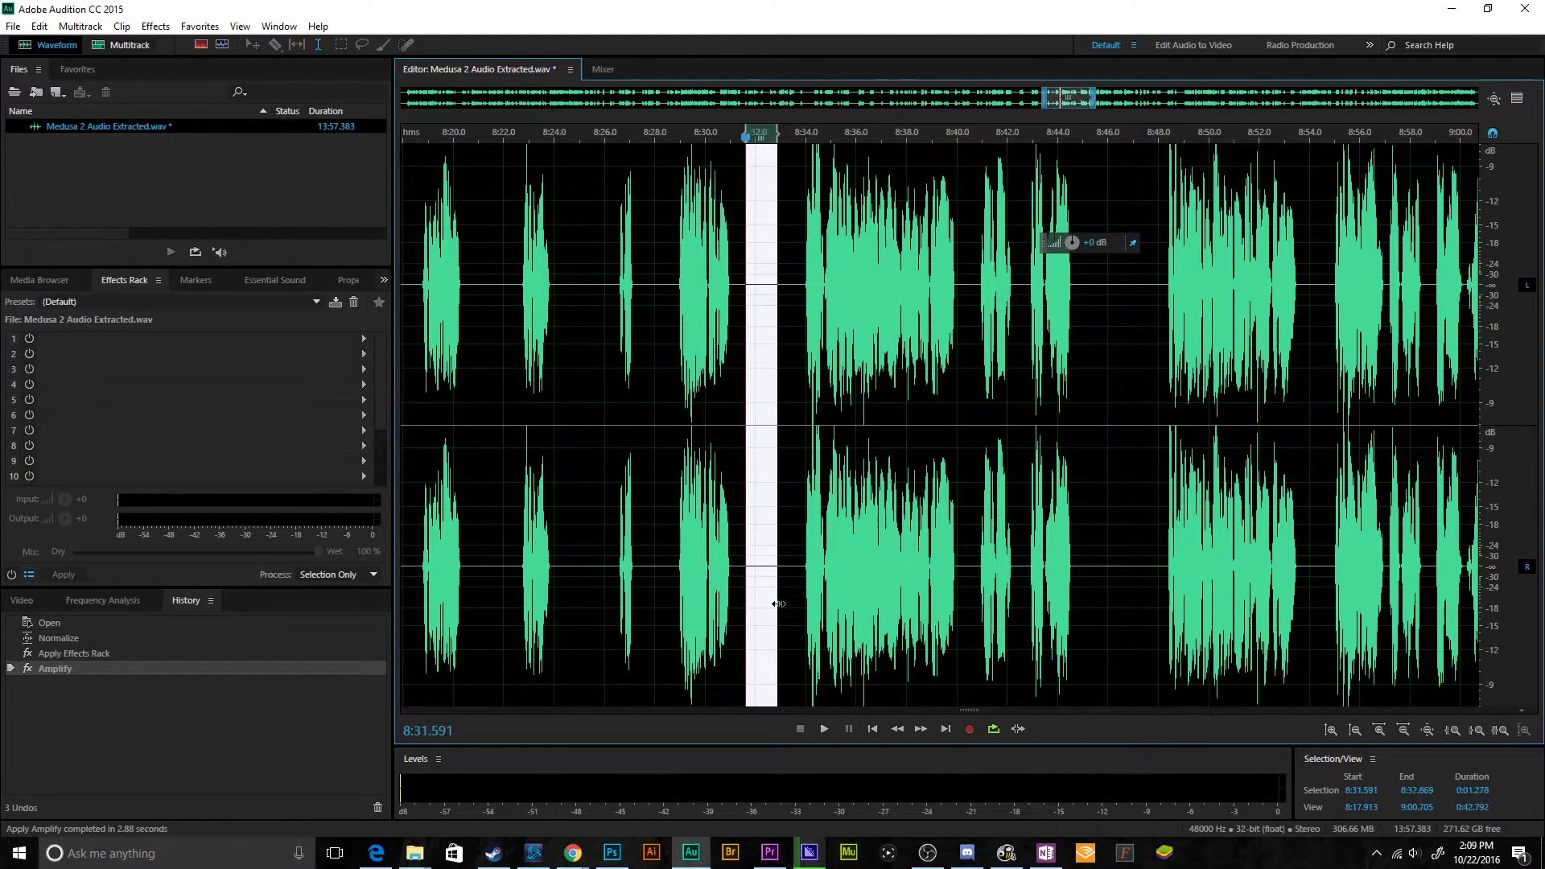
{"action": "left_click", "coordinate": [695, 629]}
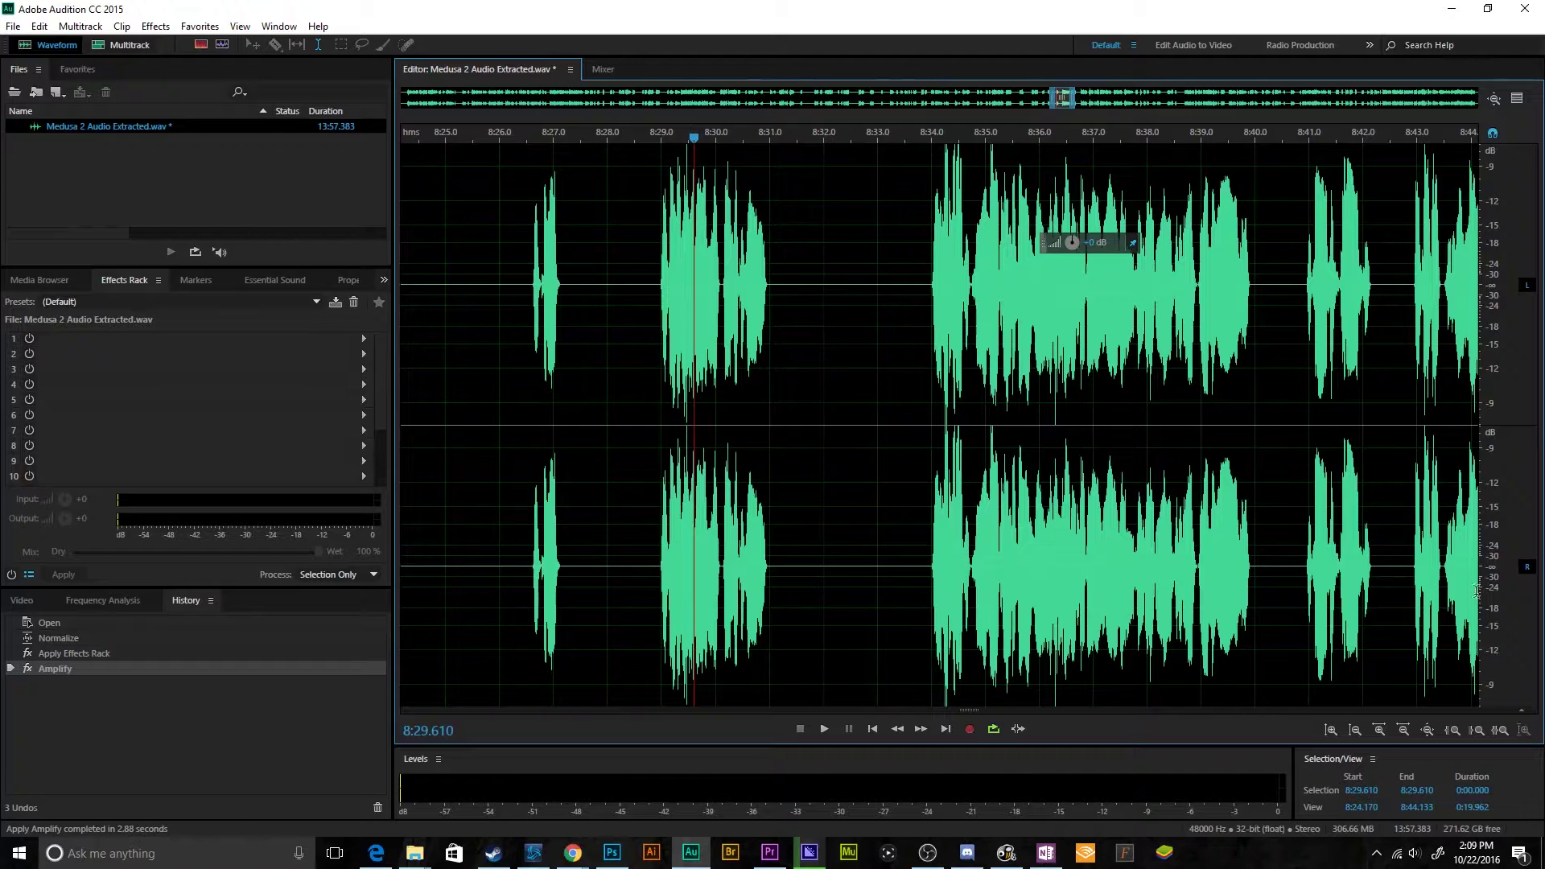
{"action": "scroll", "coordinate": [1502, 581], "scroll_direction": "up", "scroll_amount": 2}
{"action": "scroll", "coordinate": [1502, 581], "scroll_direction": "down", "scroll_amount": 3}
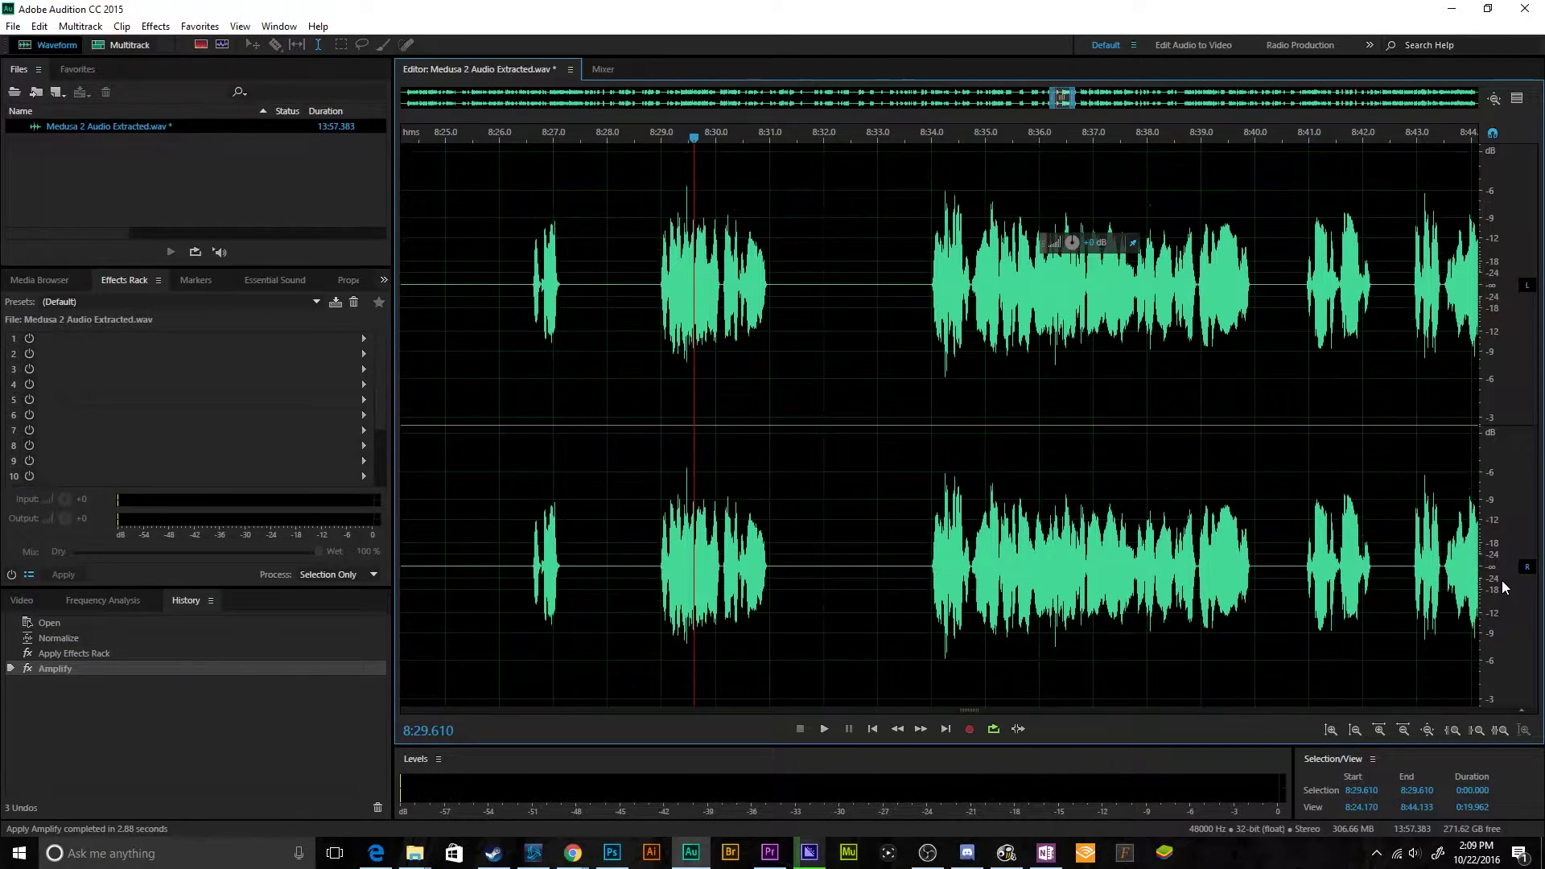
{"action": "left_click", "coordinate": [669, 538]}
{"action": "left_click", "coordinate": [597, 538]}
{"action": "key", "text": "space"}
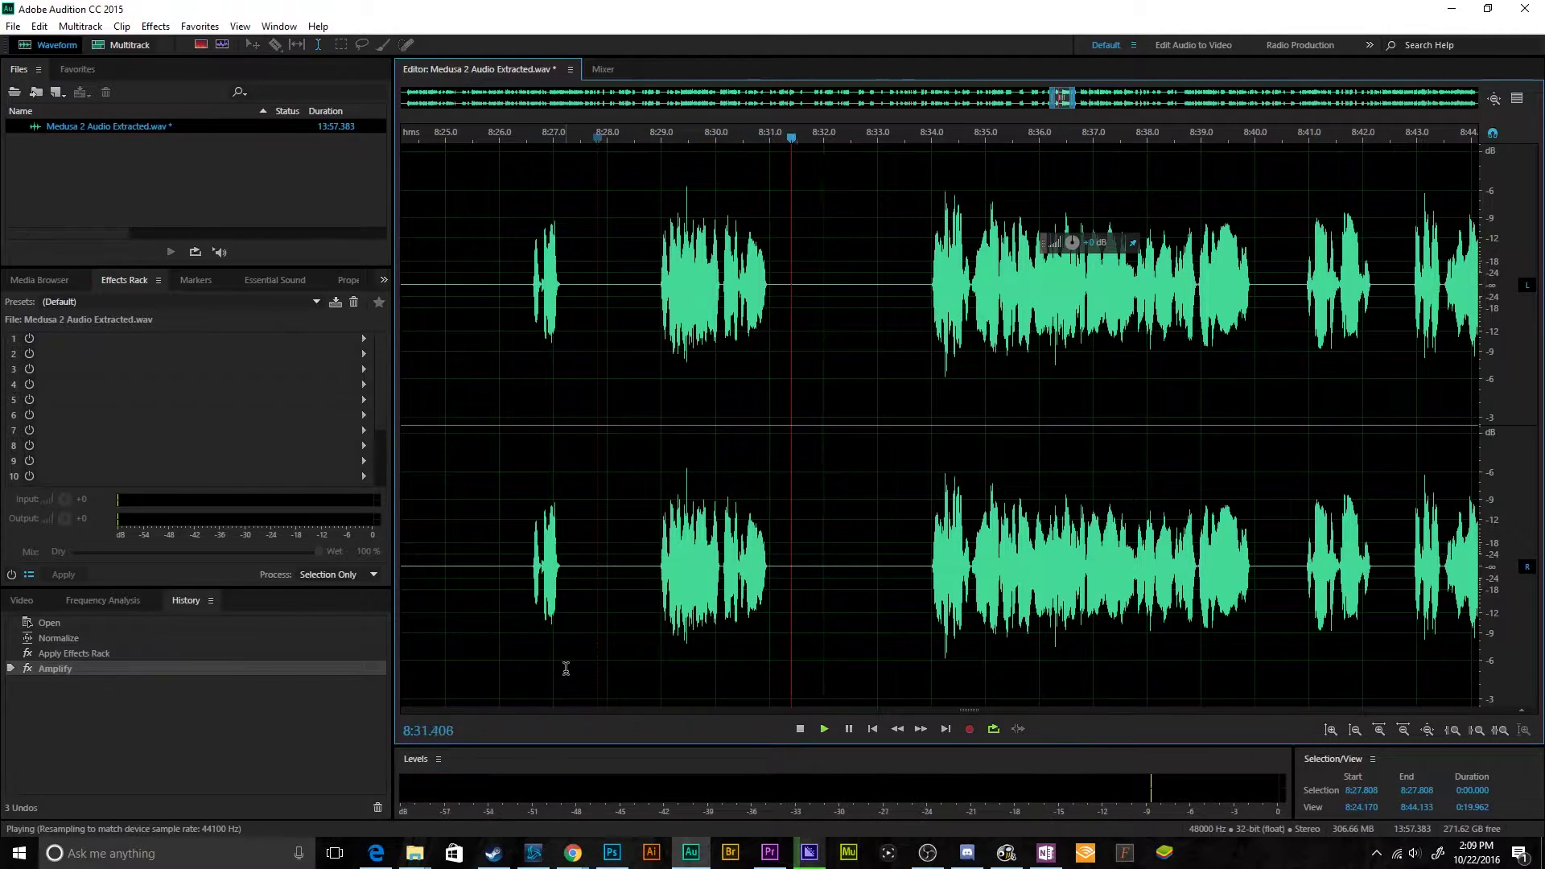
{"action": "key", "text": "space"}
{"action": "left_click_drag", "start_coordinate": [803, 562], "coordinate": [885, 592]}
{"action": "left_click", "coordinate": [734, 483]}
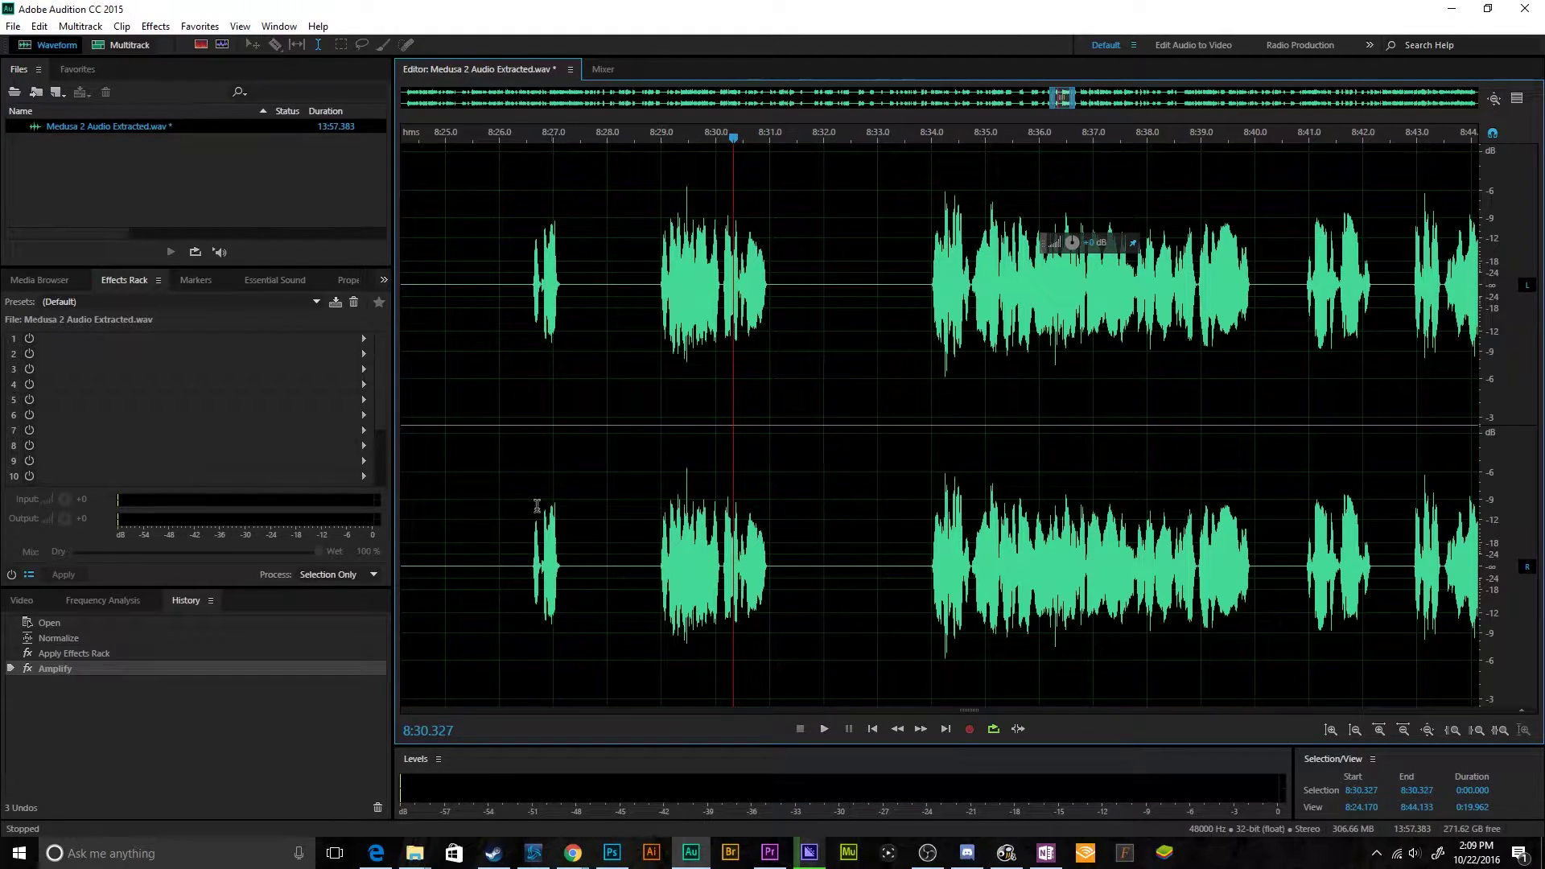
Step: Revert the Medusa 2 audio file to its originally opened state, before the favorite's processing
{"action": "left_click", "coordinate": [172, 621]}
{"action": "scroll", "coordinate": [664, 592], "scroll_direction": "up", "scroll_amount": 6}
{"action": "left_click", "coordinate": [531, 559]}
{"action": "scroll", "coordinate": [522, 587], "scroll_direction": "down", "scroll_amount": 4}
{"action": "scroll", "coordinate": [522, 565], "scroll_direction": "down", "scroll_amount": 3}
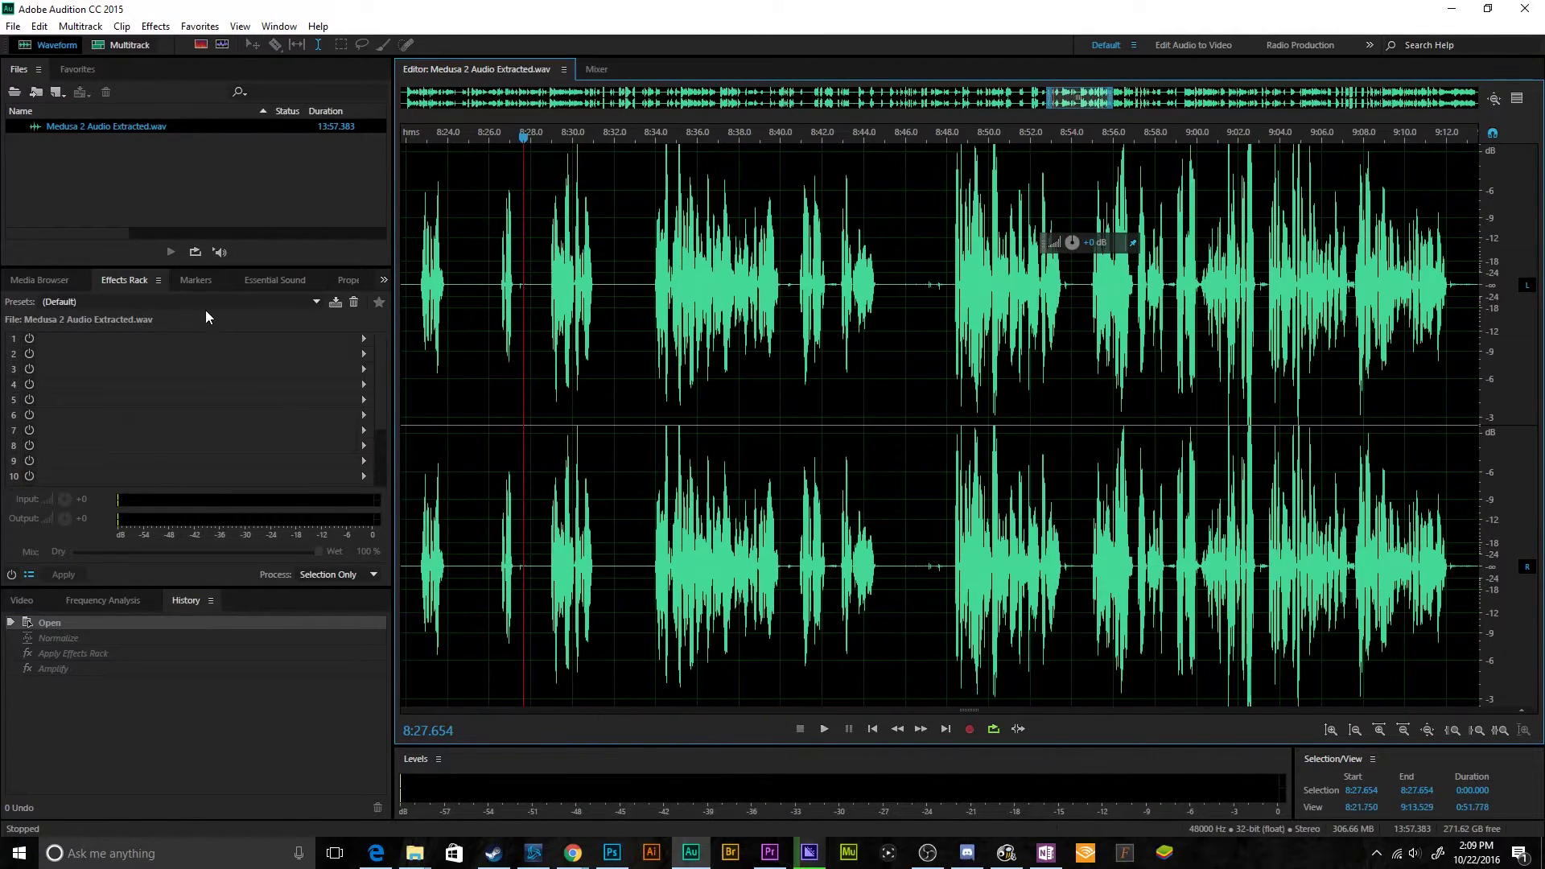
Step: Normalize the whole Medusa 2 audio file to 60%, with all channels normalized equally
{"action": "left_click", "coordinate": [141, 28]}
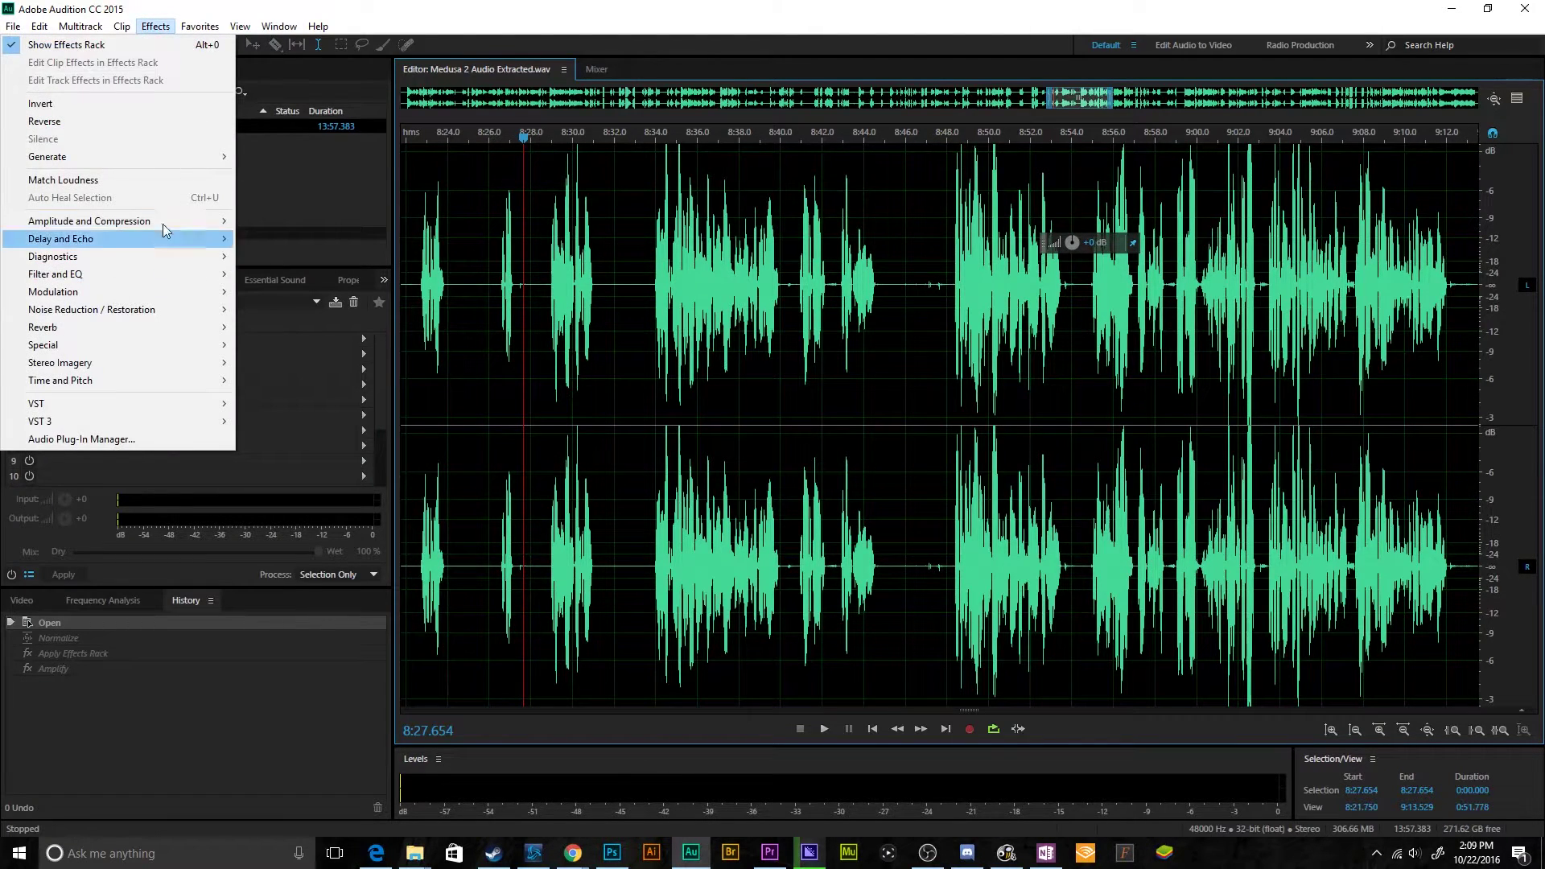
{"action": "mouse_move", "coordinate": [165, 224]}
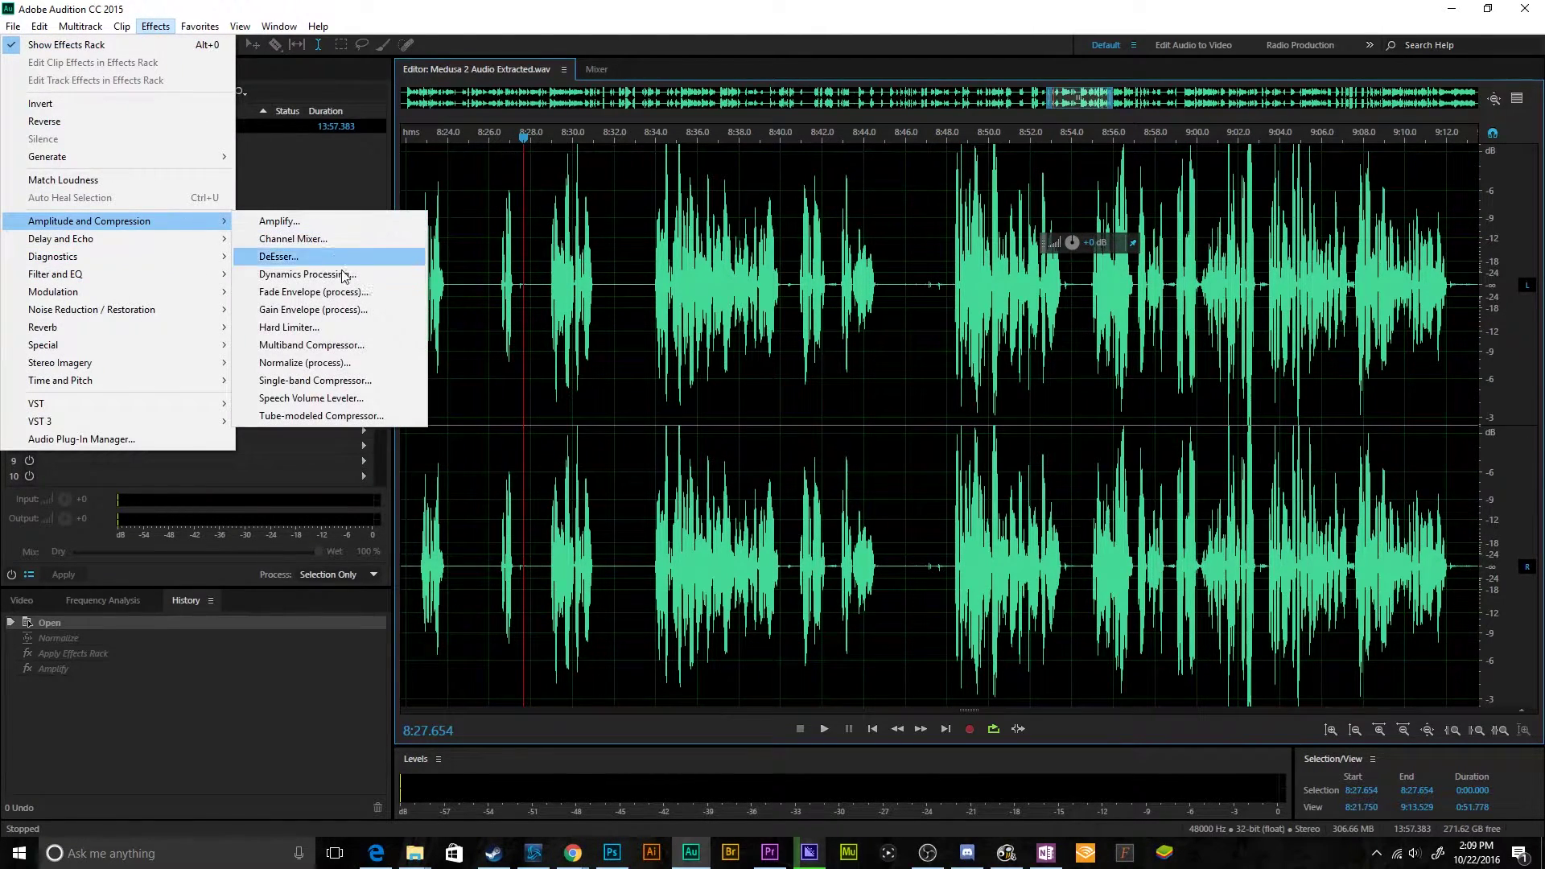
{"action": "left_click", "coordinate": [333, 362]}
{"action": "left_click_drag", "start_coordinate": [777, 346], "coordinate": [1005, 372]}
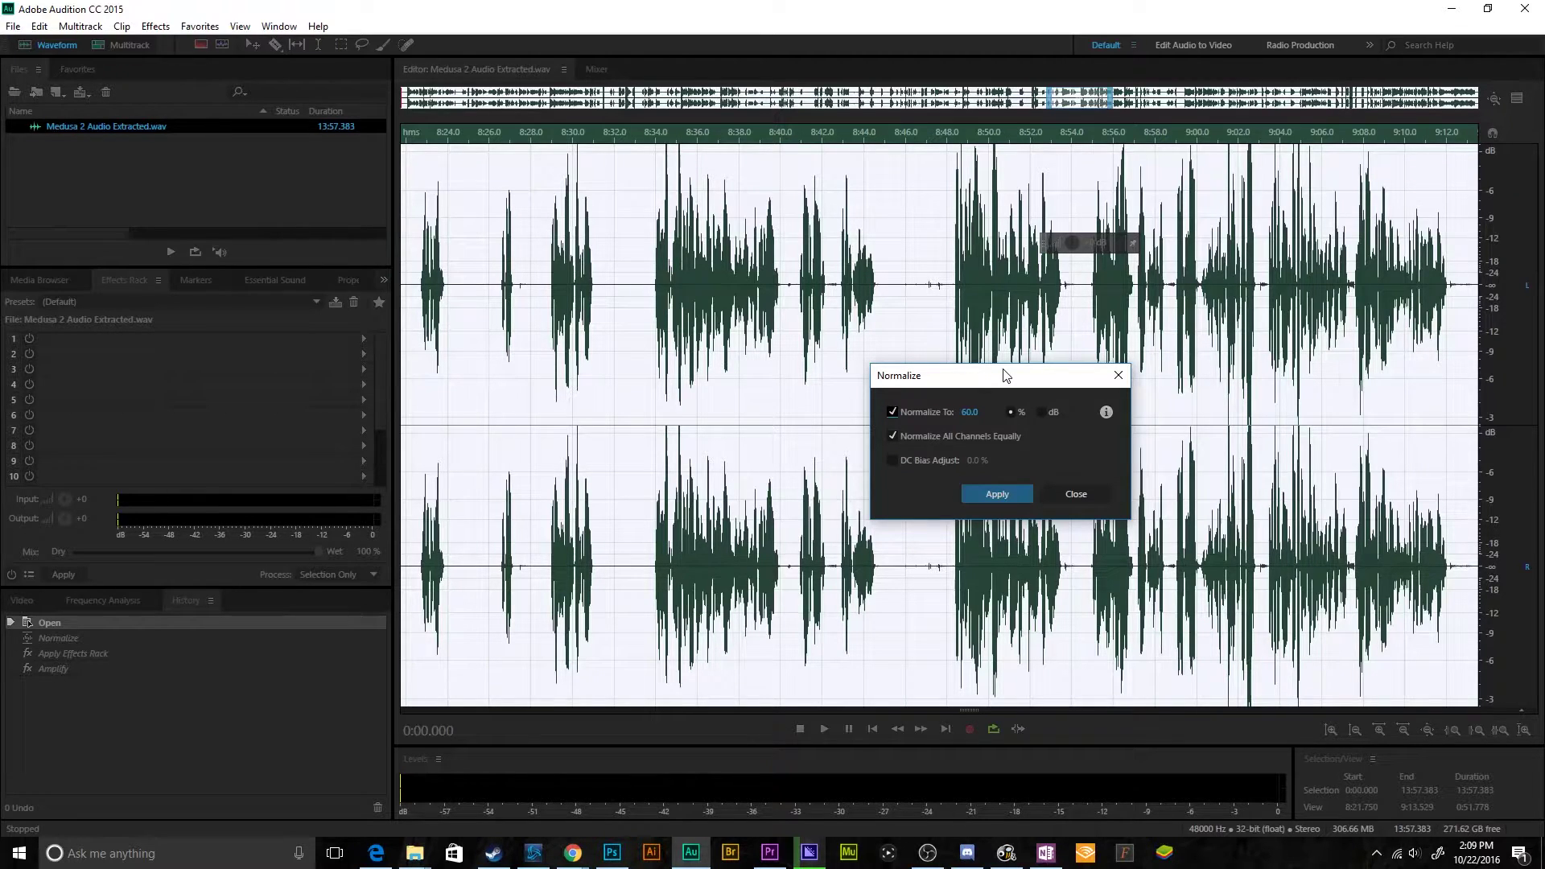
{"action": "left_click_drag", "start_coordinate": [967, 391], "coordinate": [877, 380]}
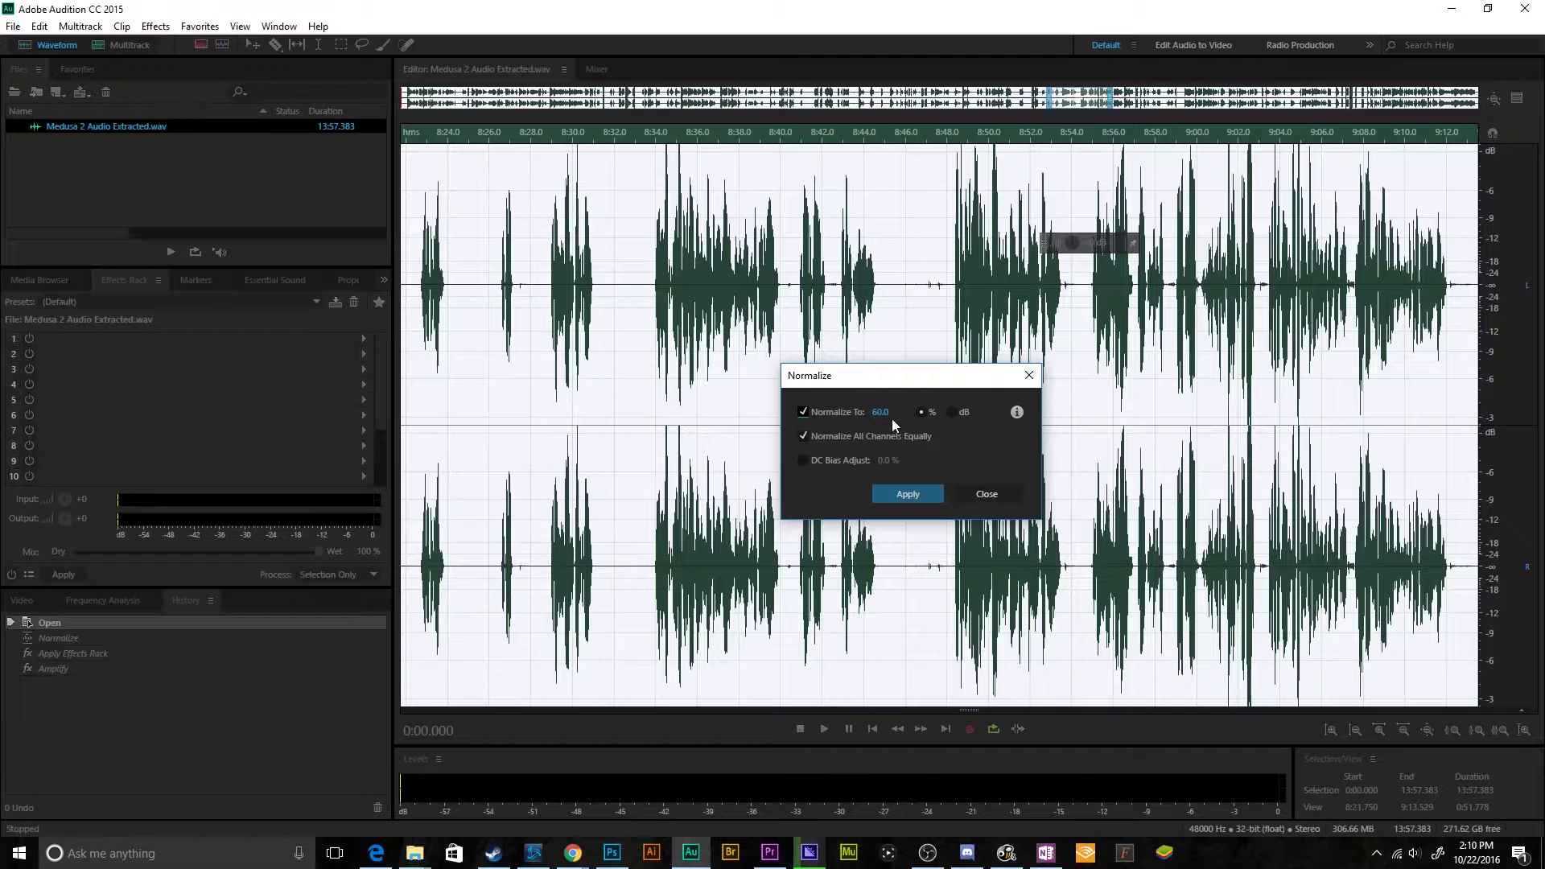
{"action": "left_click", "coordinate": [897, 494]}
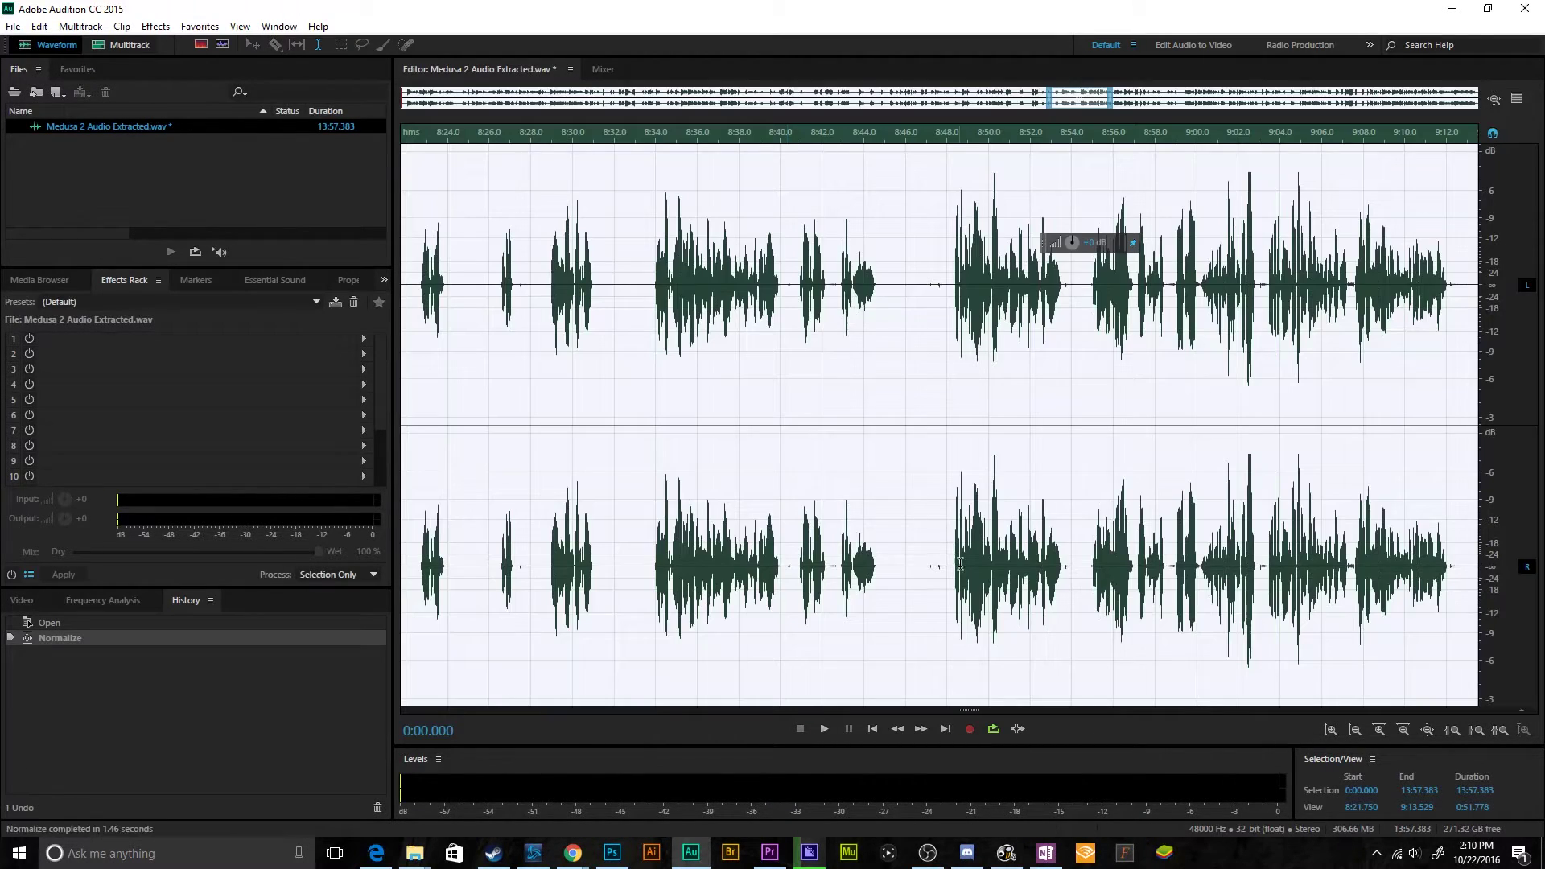
Step: Load the Larry Compressor 2 preset into the Effects Rack and view the settings of its DeEsser
{"action": "scroll", "coordinate": [1023, 618], "scroll_direction": "up", "scroll_amount": 3}
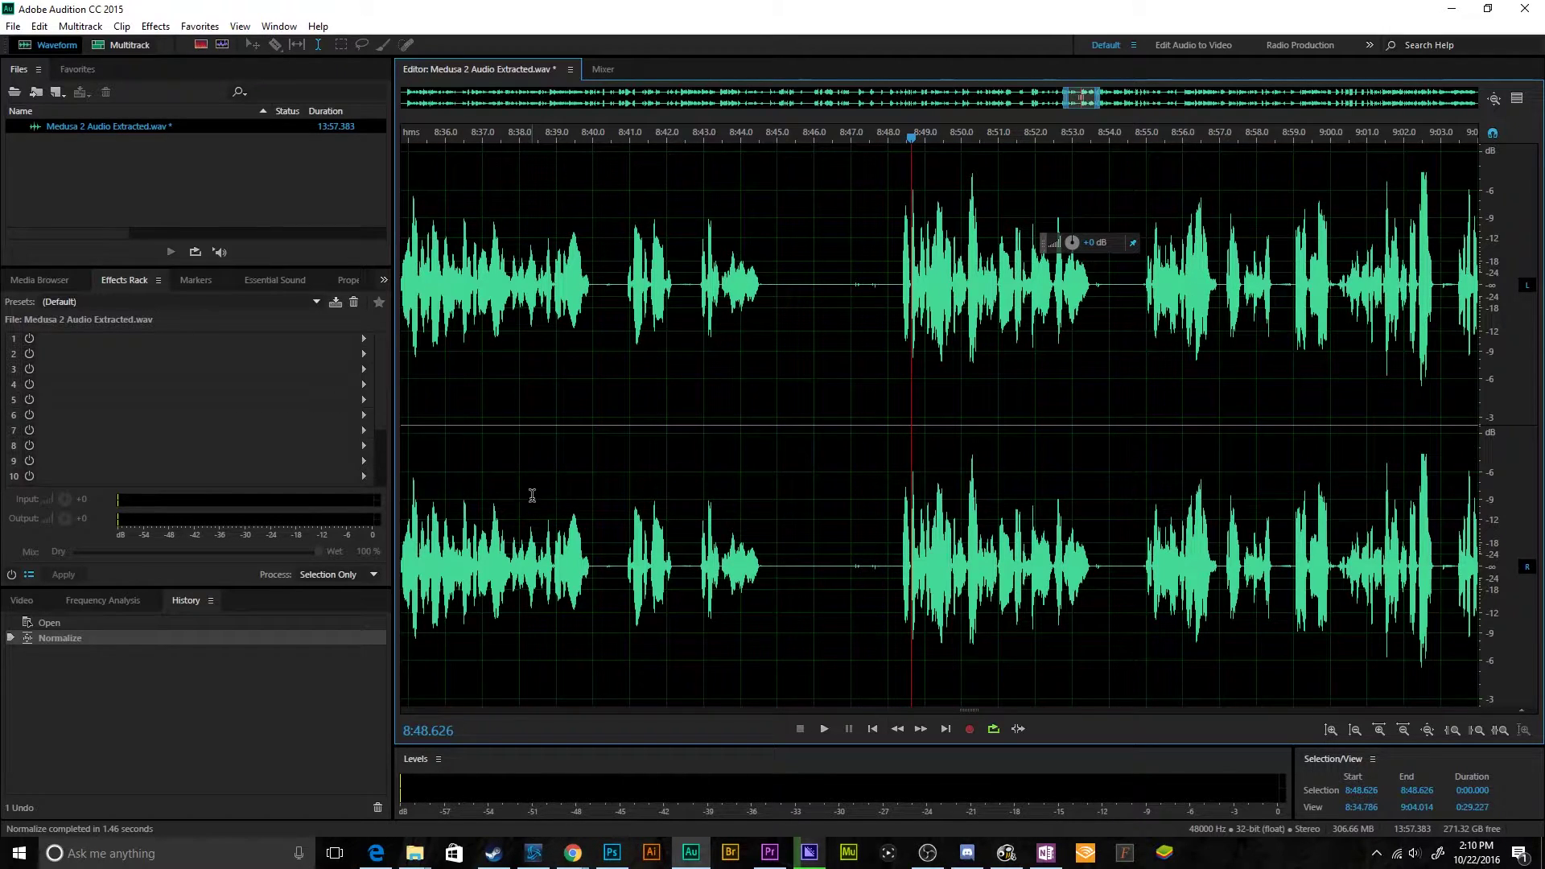
{"action": "scroll", "coordinate": [532, 495], "scroll_direction": "down", "scroll_amount": 3}
{"action": "left_click", "coordinate": [458, 482]}
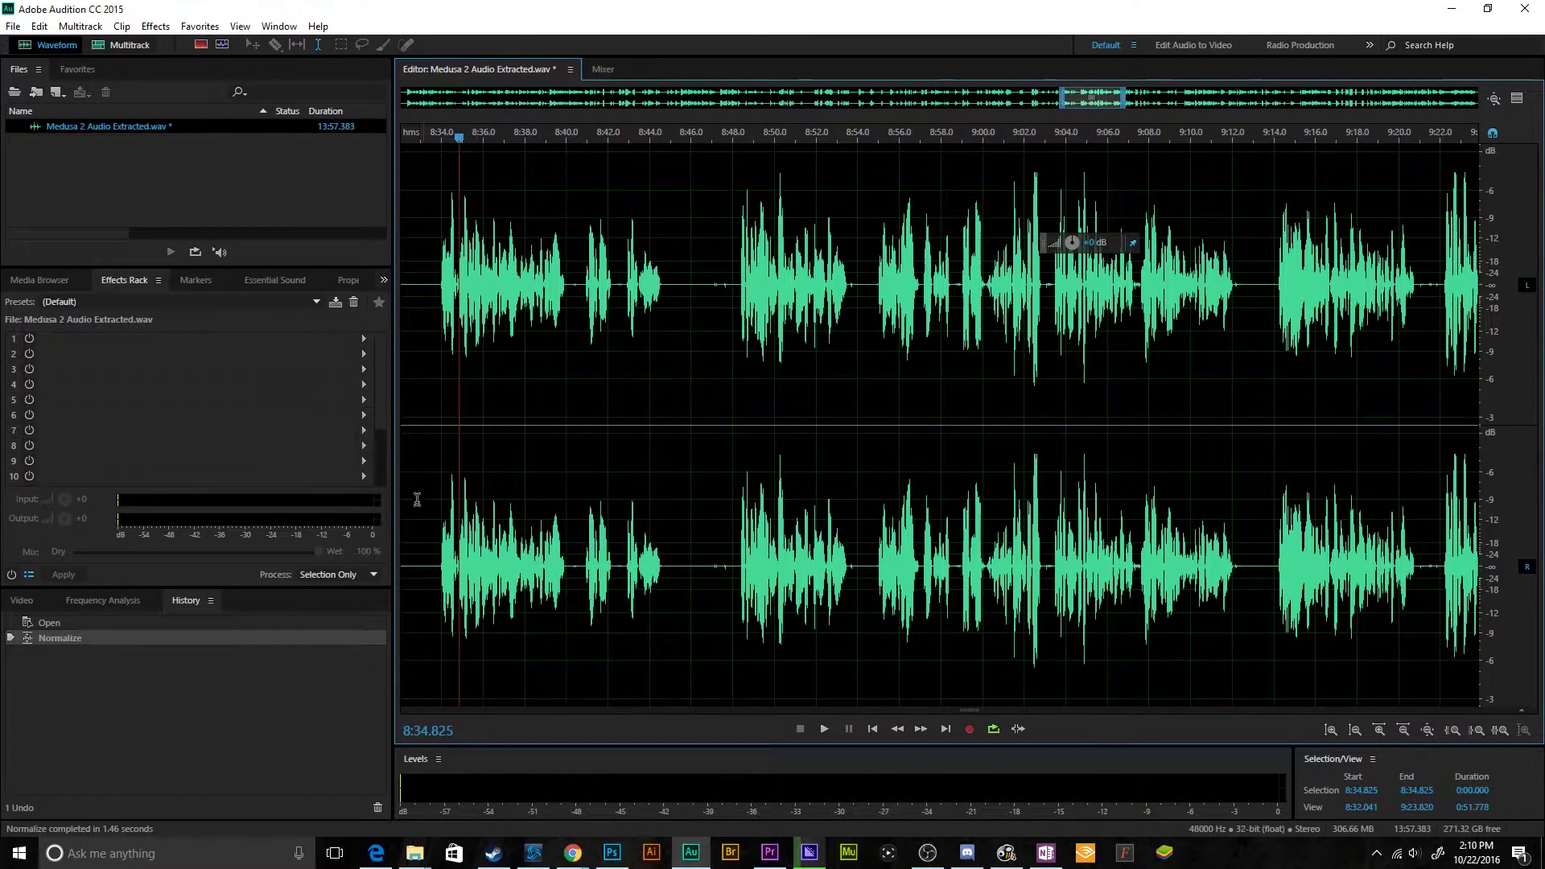
{"action": "left_click", "coordinate": [245, 298]}
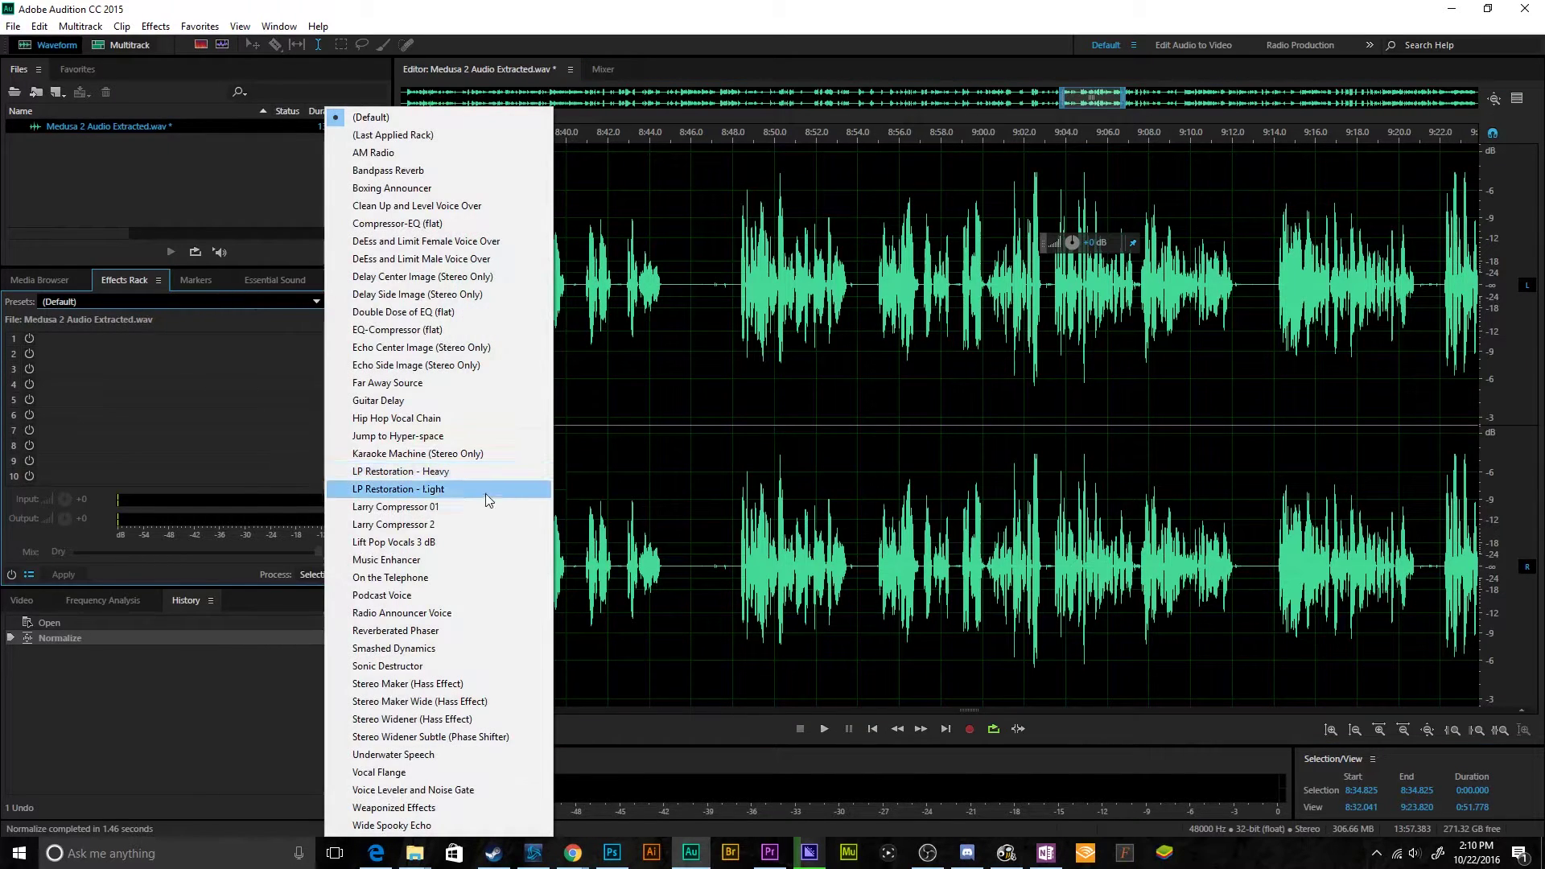
{"action": "left_click", "coordinate": [489, 528]}
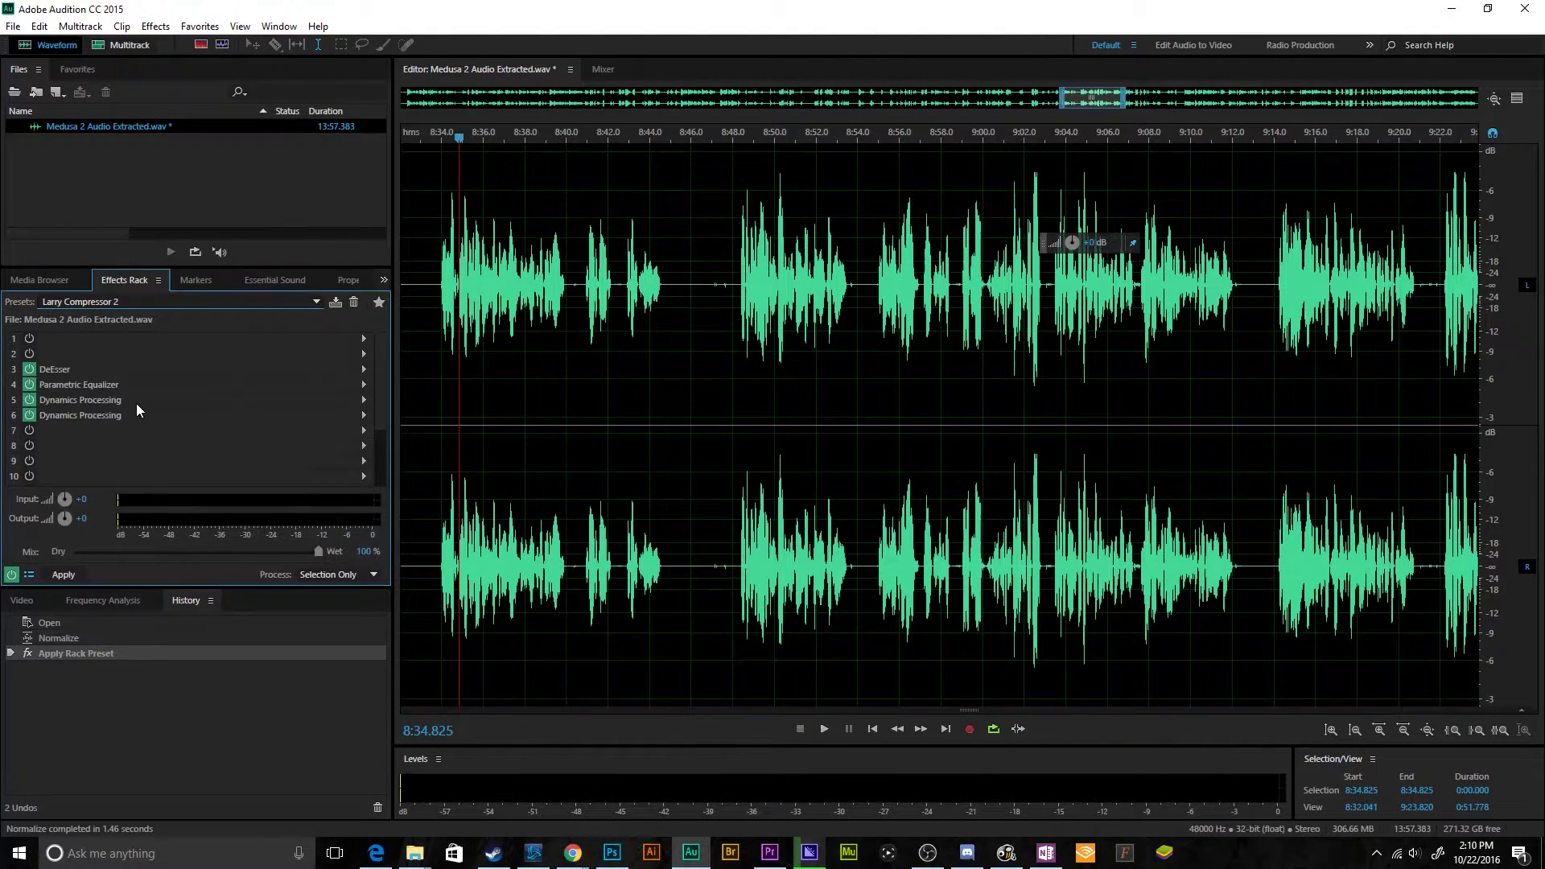
{"action": "double_click", "coordinate": [54, 369]}
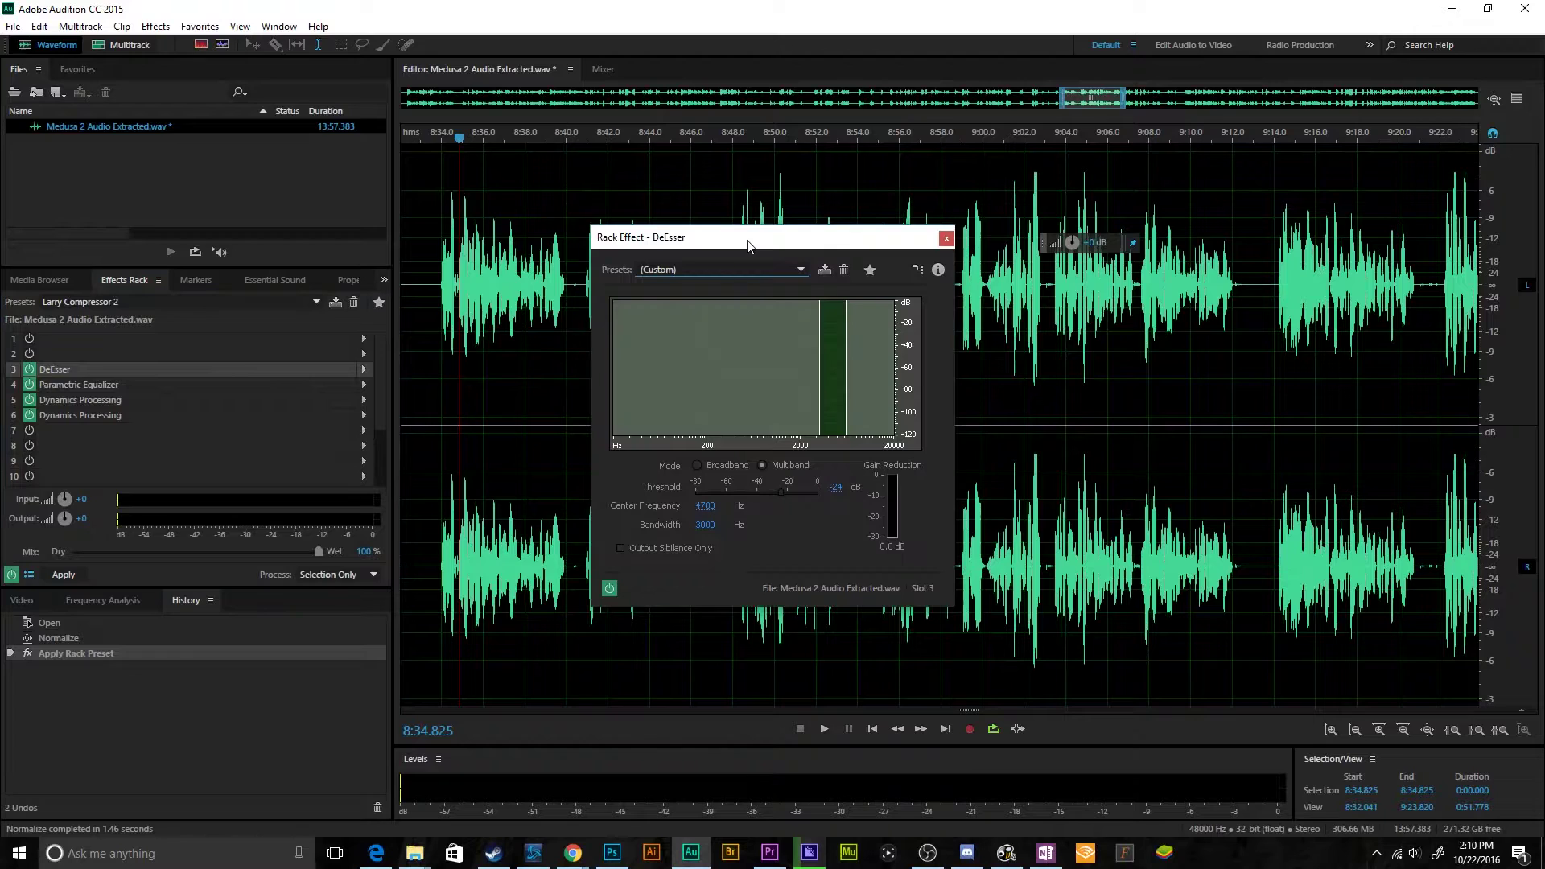
{"action": "left_click", "coordinate": [947, 239]}
Step: Open a standalone DeEsser effect, load the Male Voice DeEsser preset to view its settings, and close it without applying
{"action": "left_click", "coordinate": [156, 27]}
{"action": "mouse_move", "coordinate": [166, 240]}
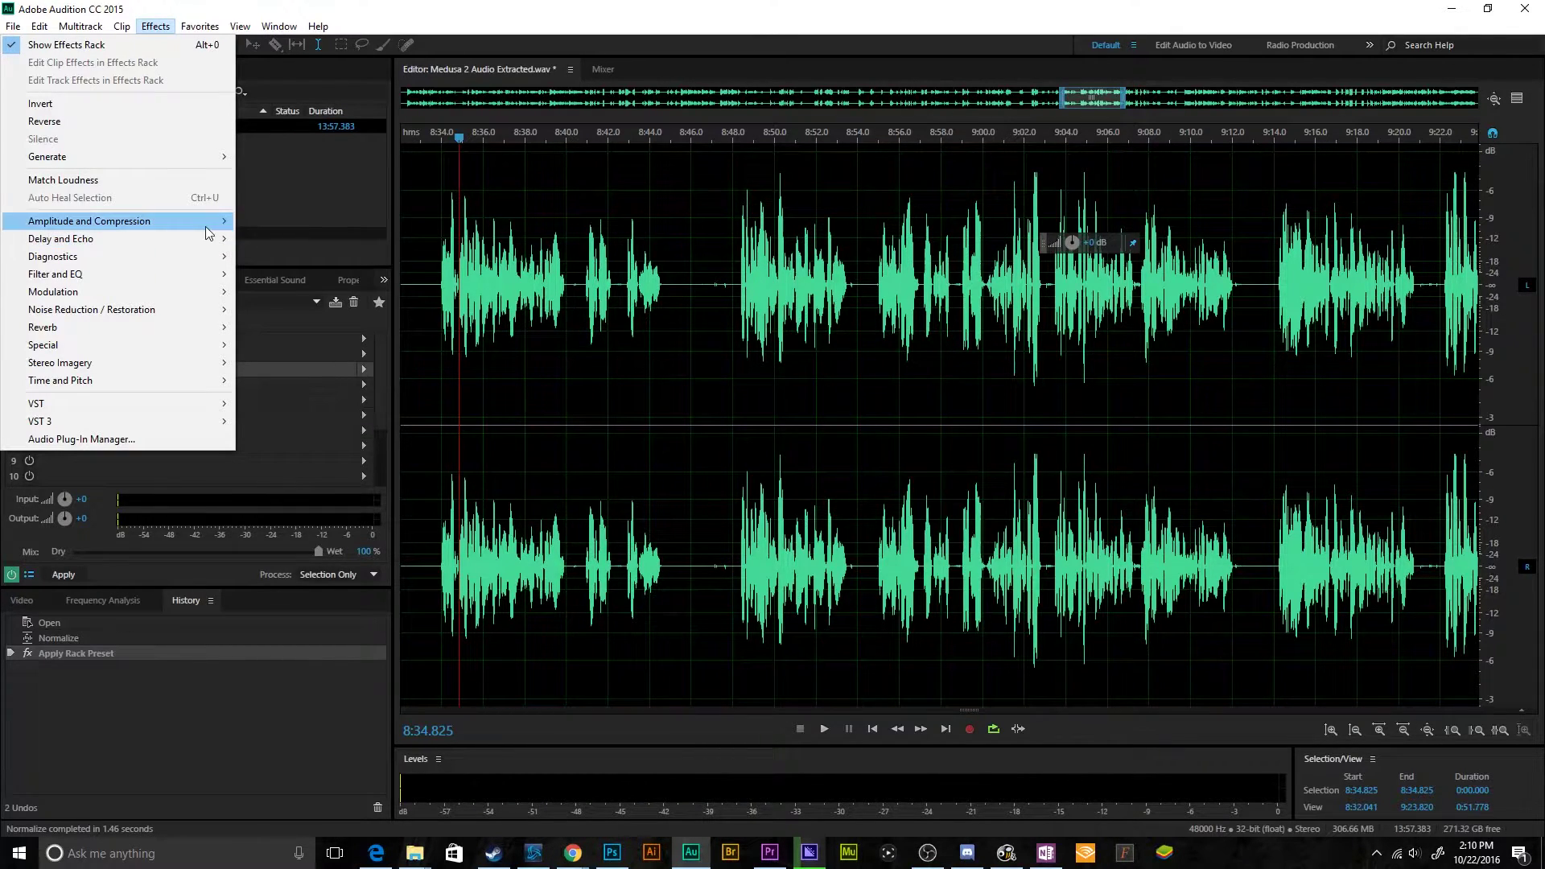
{"action": "left_click", "coordinate": [451, 263]}
{"action": "left_click", "coordinate": [619, 446]}
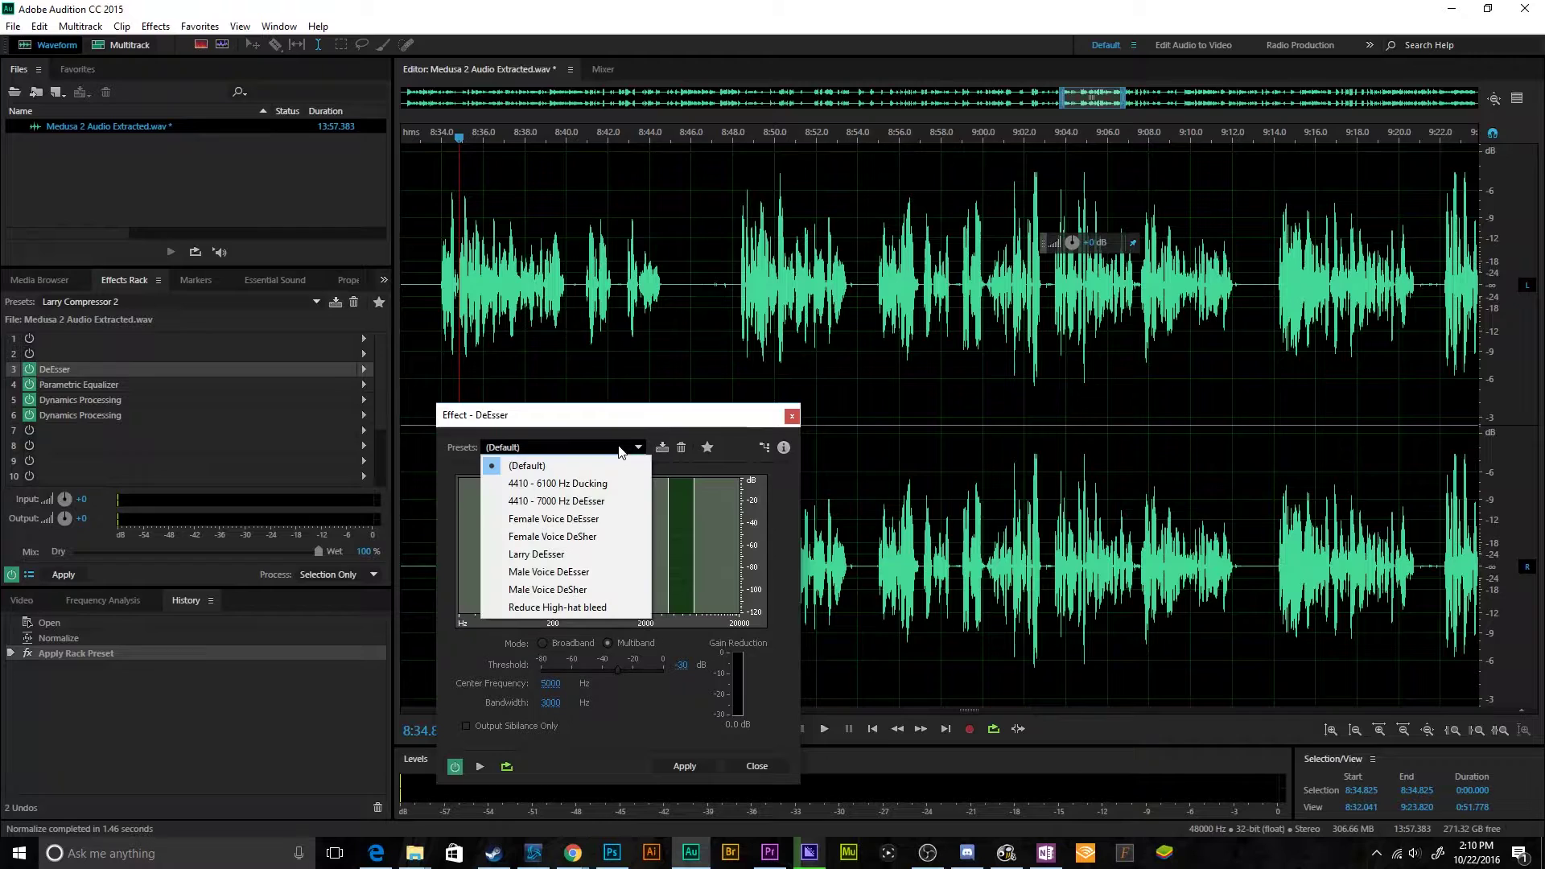
{"action": "left_click", "coordinate": [610, 573]}
{"action": "left_click_drag", "start_coordinate": [635, 421], "coordinate": [697, 291]}
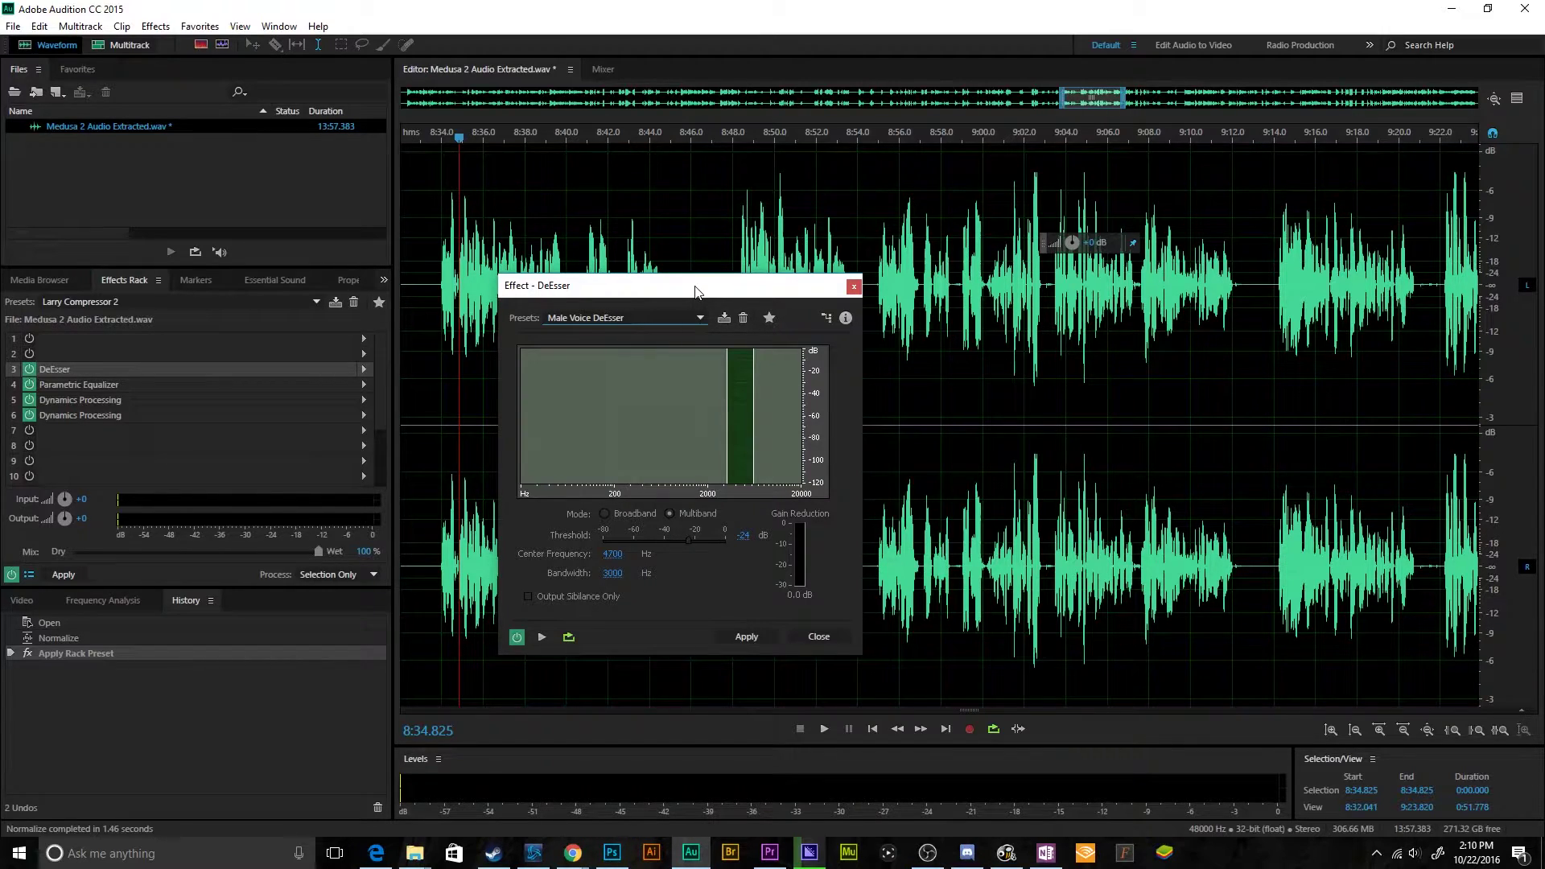
{"action": "left_click", "coordinate": [677, 317]}
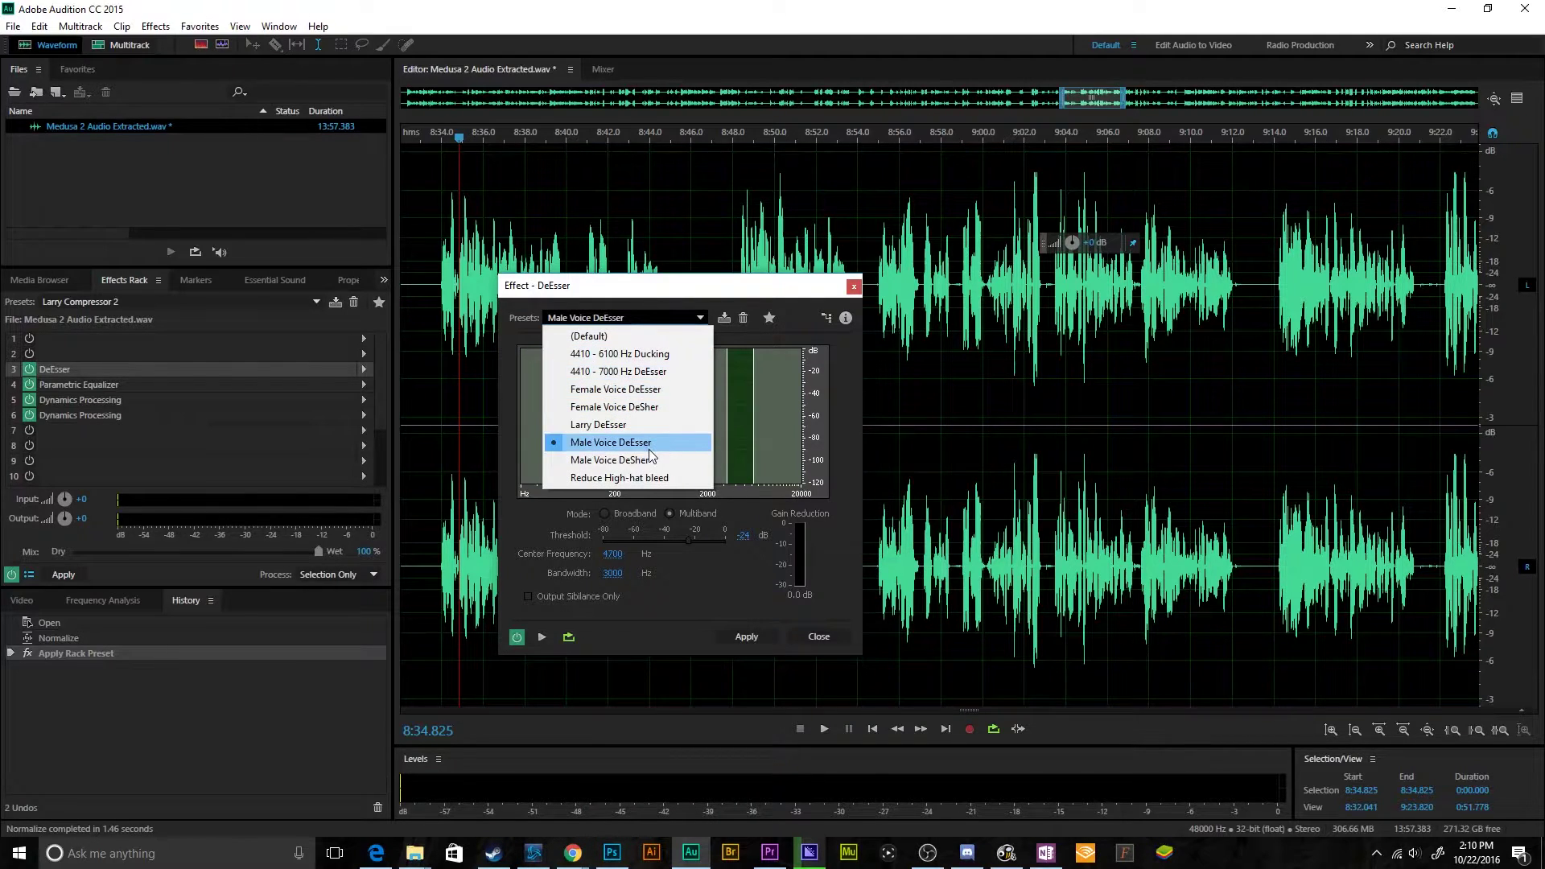
{"action": "left_click", "coordinate": [694, 299]}
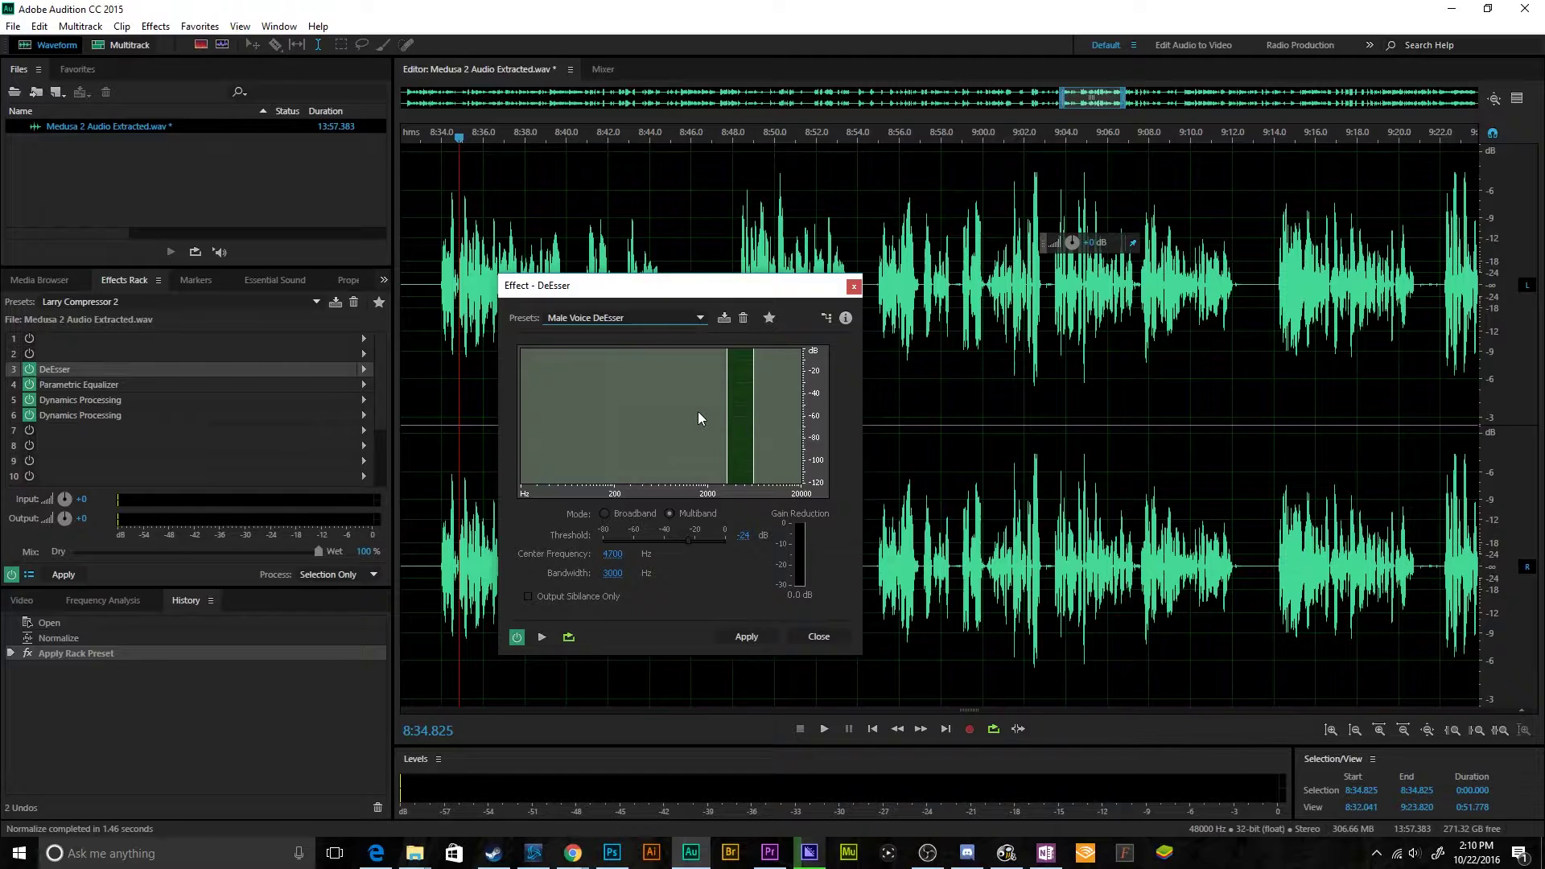
{"action": "left_click", "coordinate": [854, 287]}
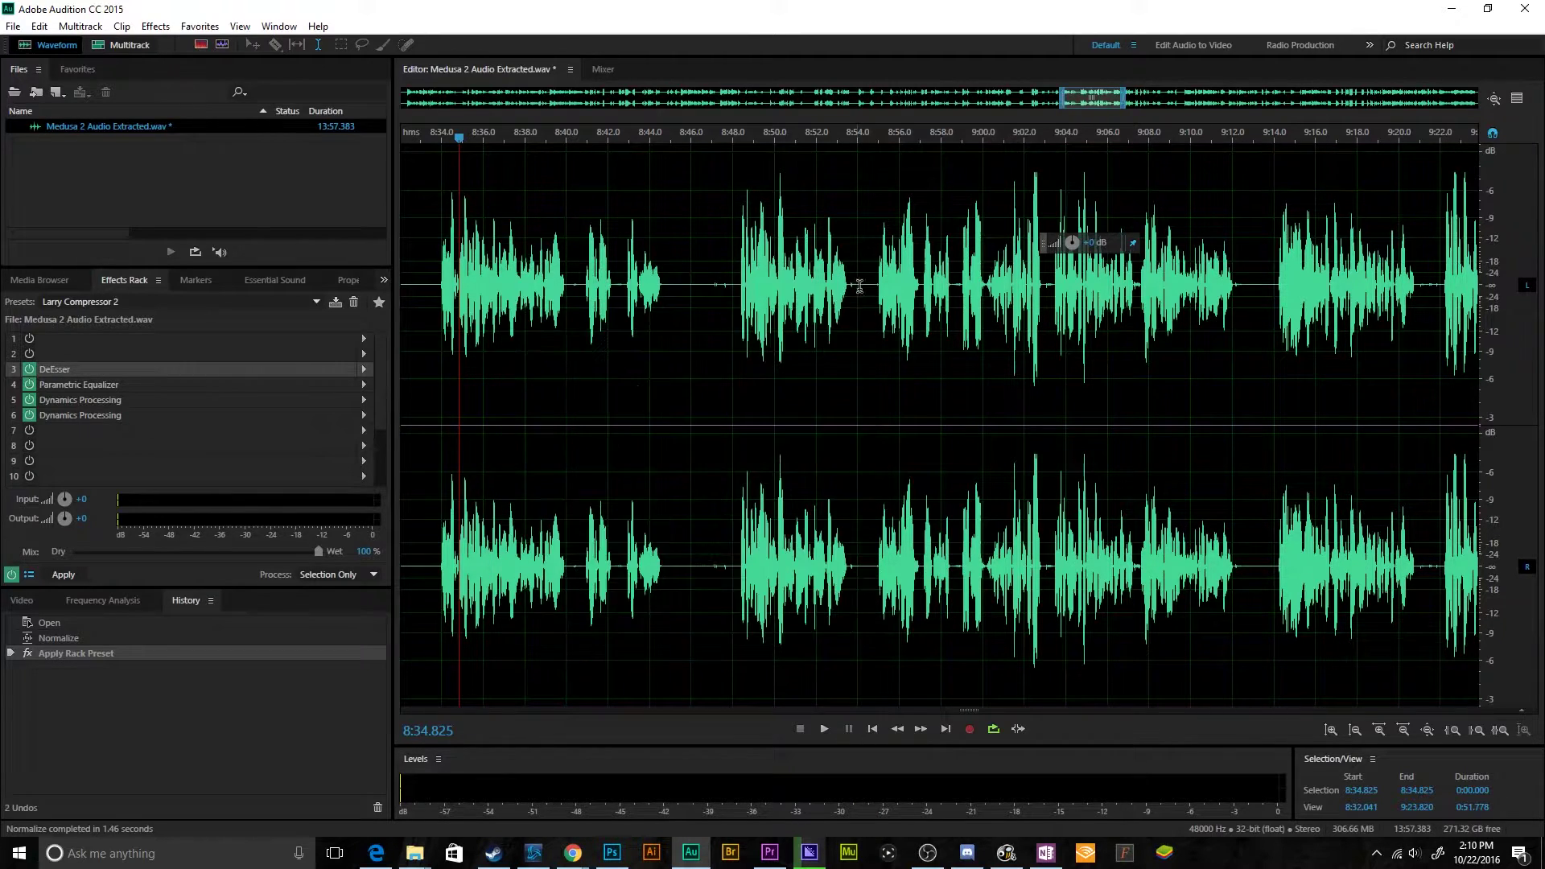
Step: View the rack's Parametric Equalizer settings and compare them with the Loudness Maximizer preset in a standalone Parametric Equalizer, without applying it
{"action": "double_click", "coordinate": [108, 388]}
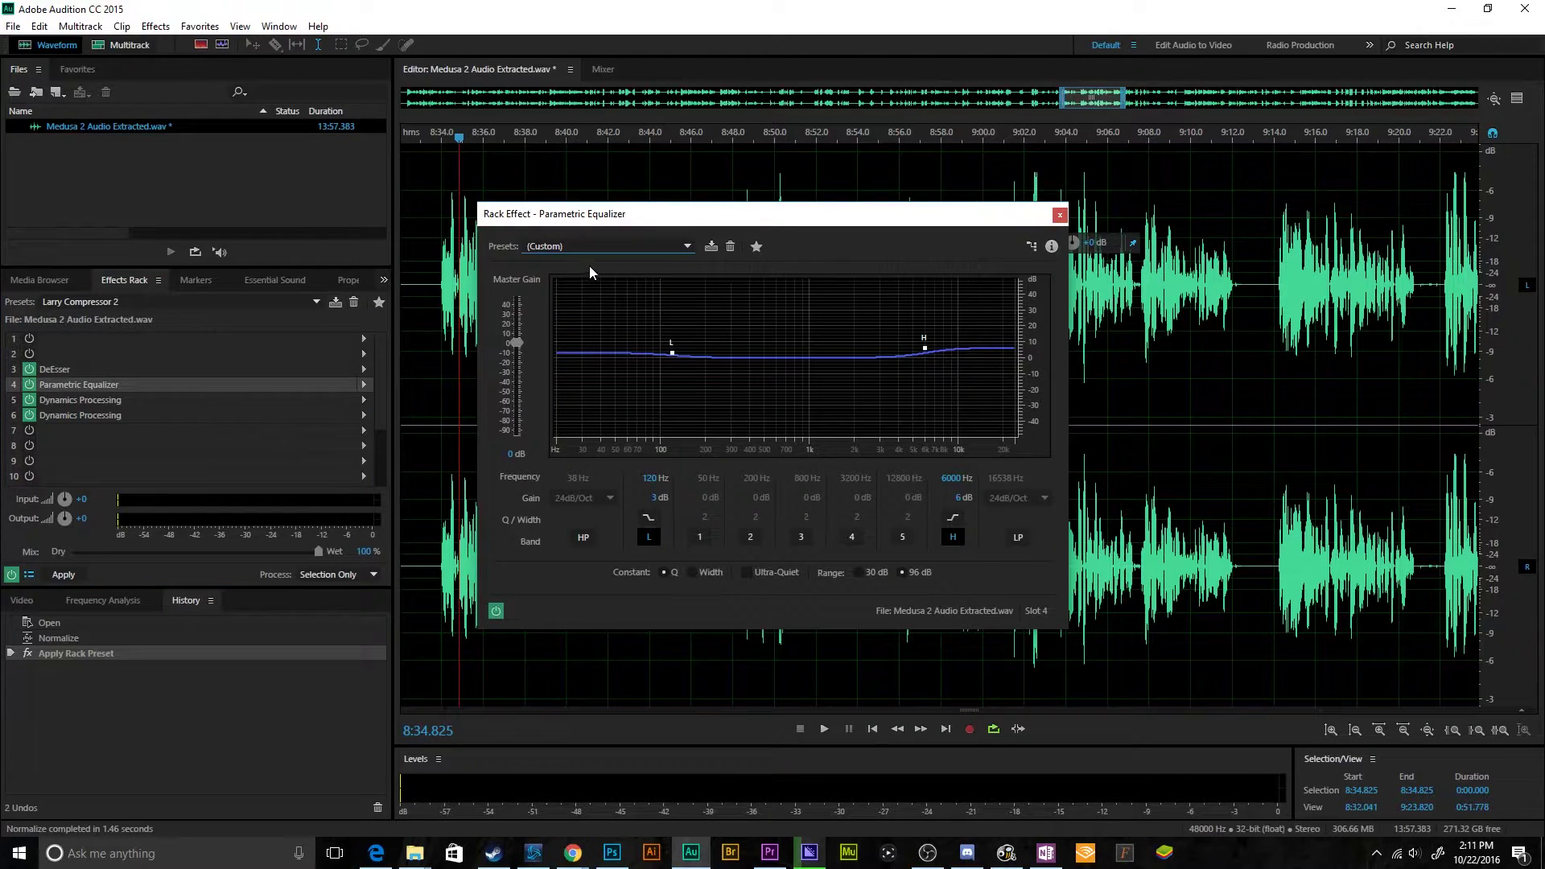
{"action": "left_click", "coordinate": [1060, 215]}
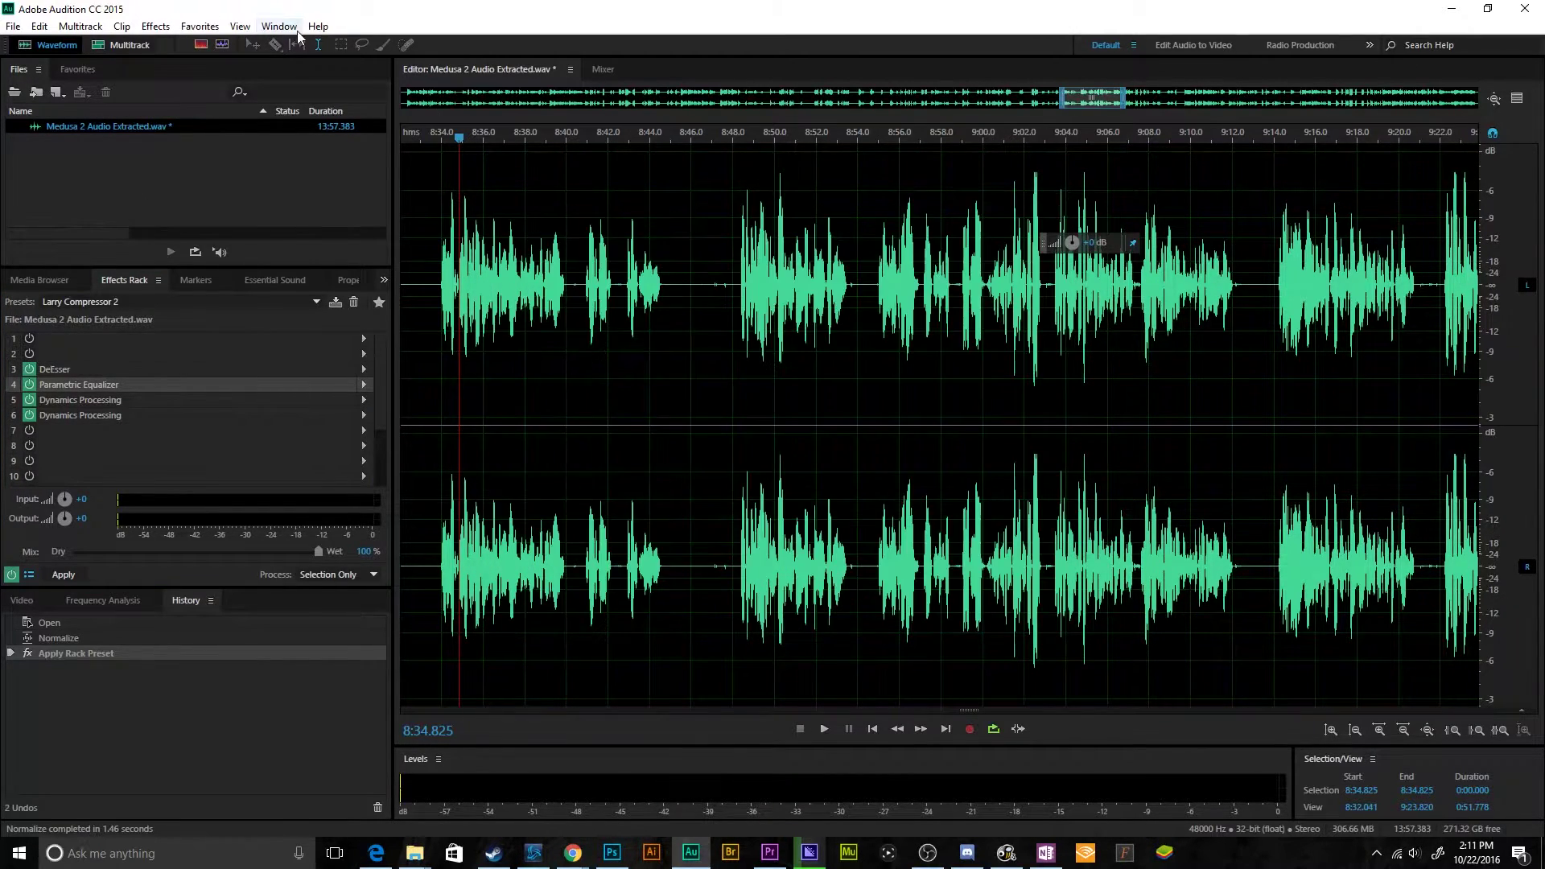
{"action": "left_click", "coordinate": [155, 26]}
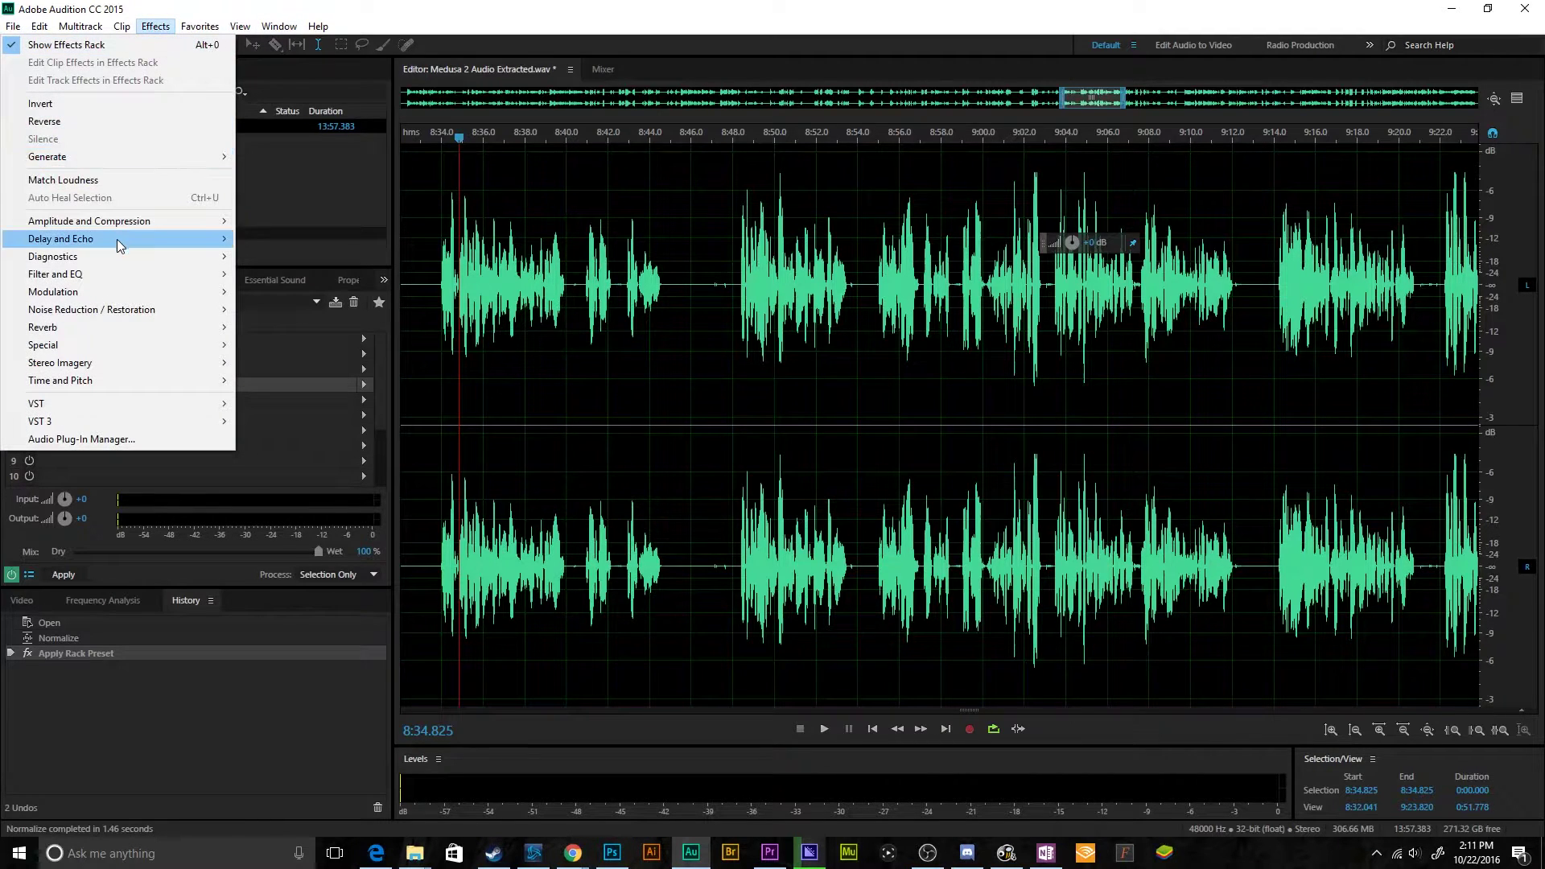
{"action": "mouse_move", "coordinate": [117, 275]}
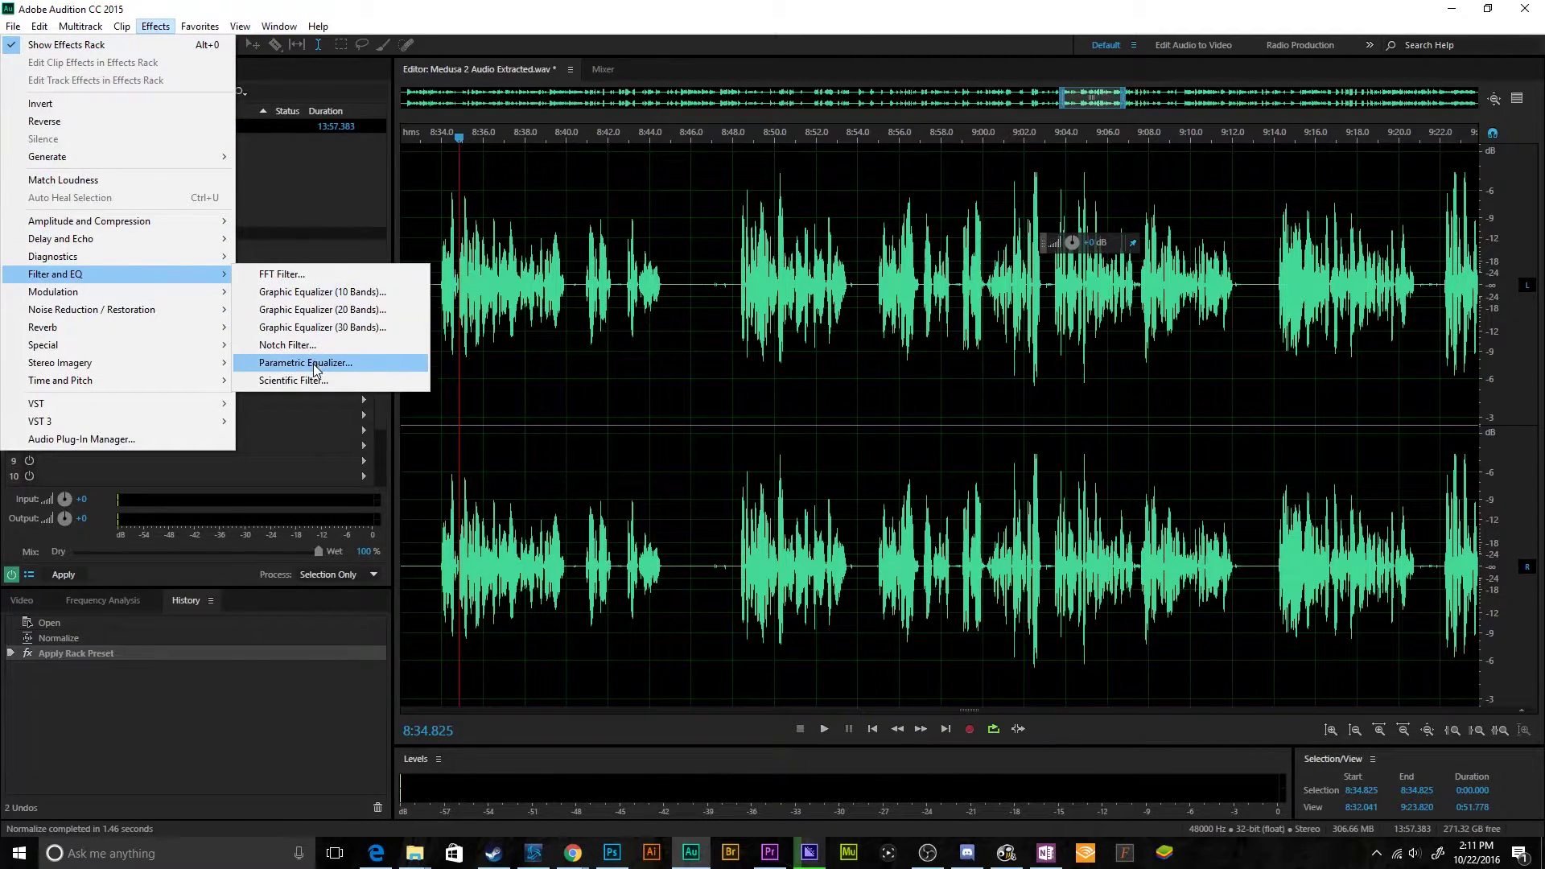
{"action": "left_click", "coordinate": [338, 363]}
{"action": "left_click", "coordinate": [604, 252]}
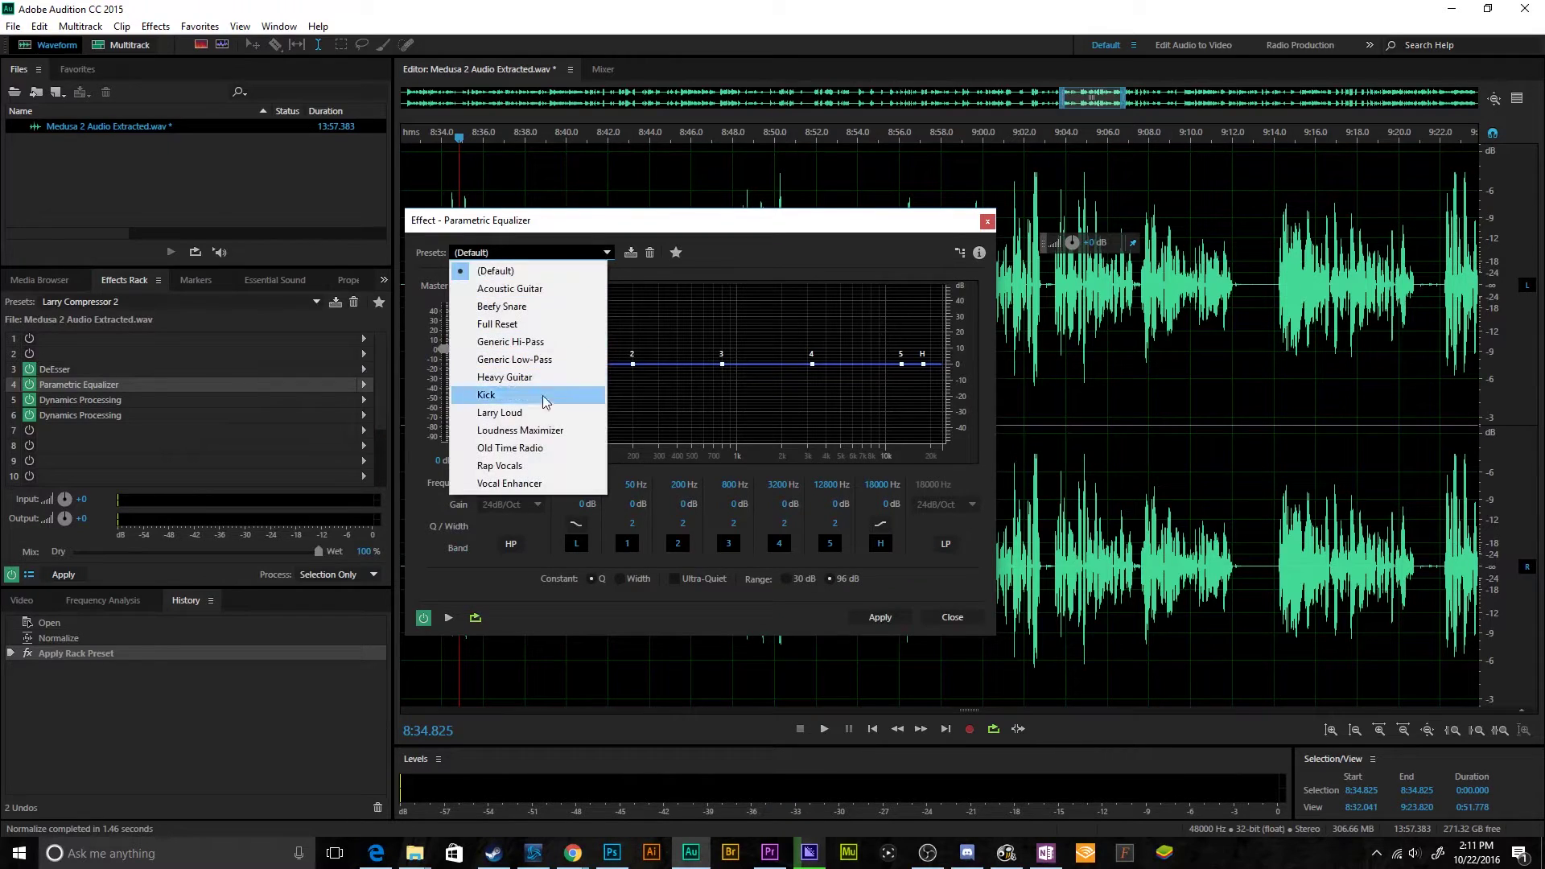
{"action": "left_click", "coordinate": [547, 431]}
{"action": "left_click_drag", "start_coordinate": [728, 222], "coordinate": [889, 215]}
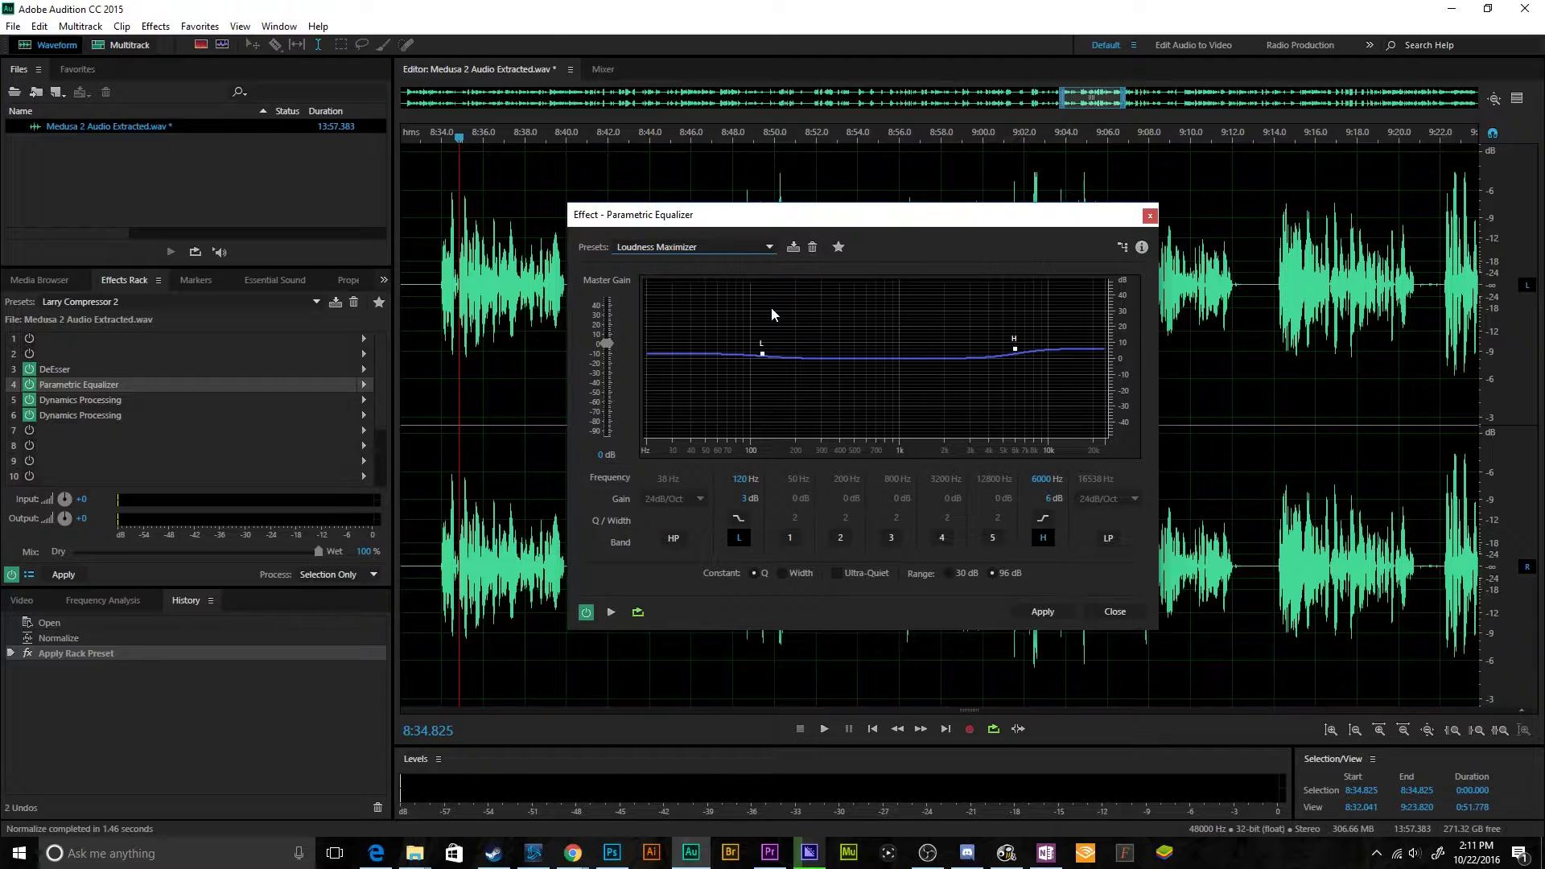
{"action": "left_click", "coordinate": [1150, 215]}
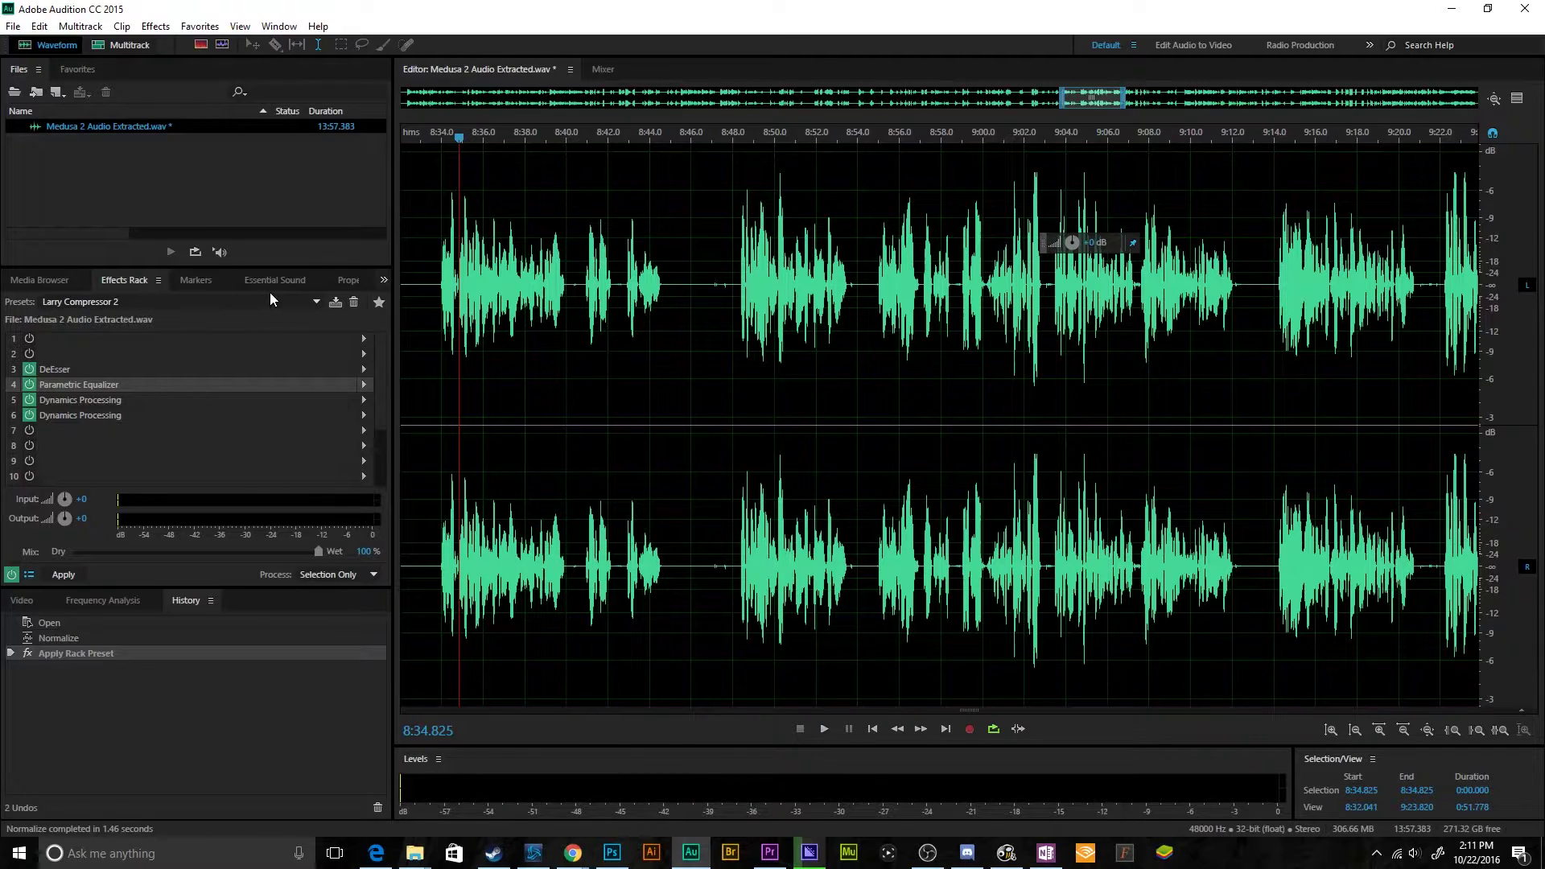
Step: Show the Frequency Analysis panel and enlarge its graph
{"action": "left_click", "coordinate": [384, 280]}
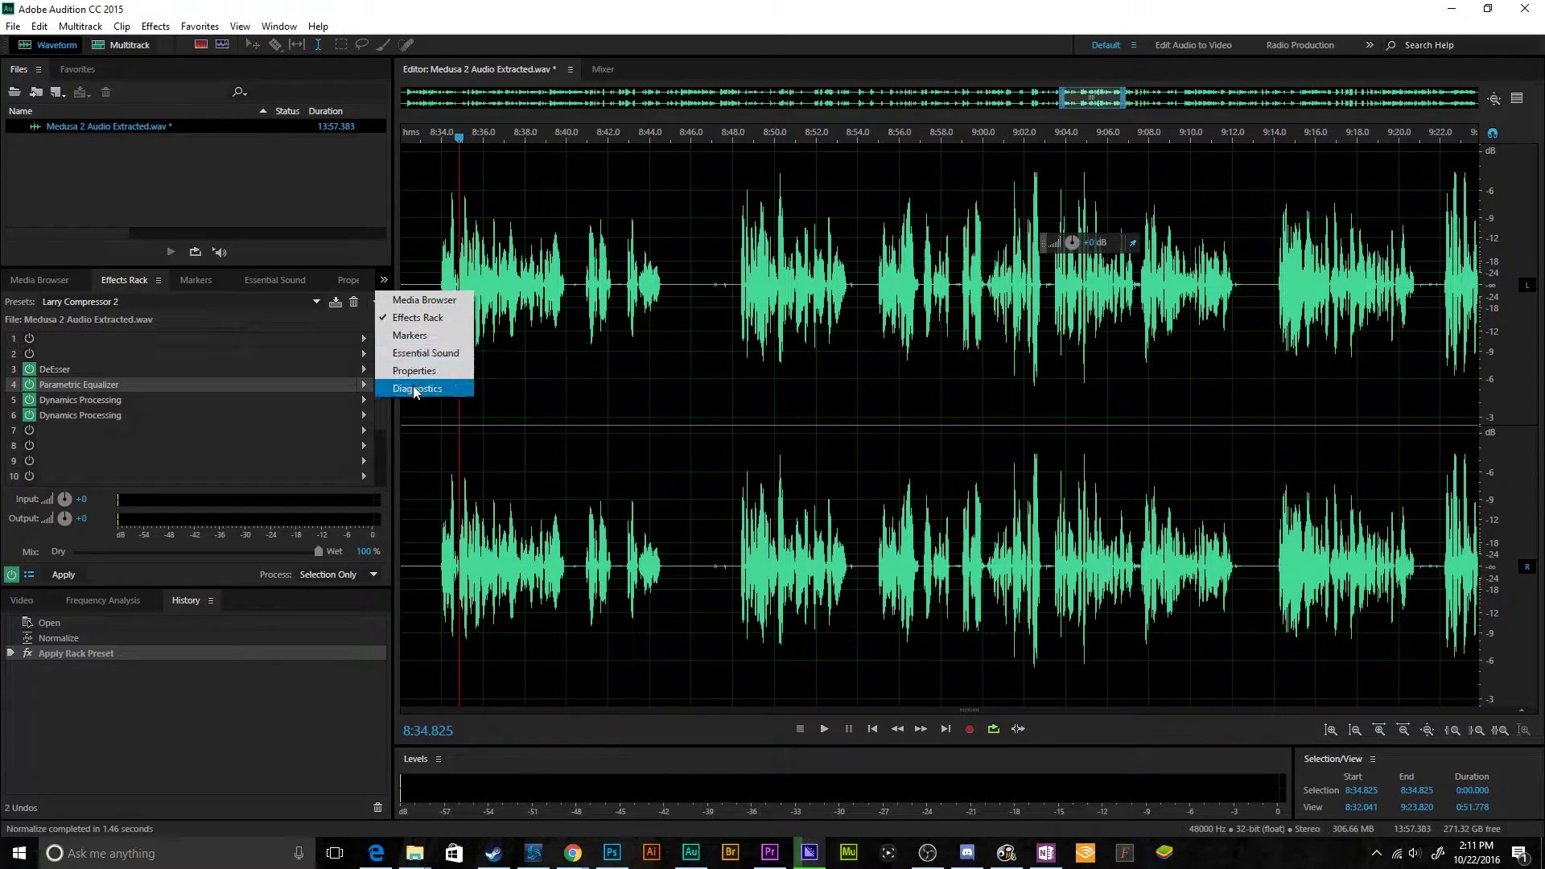
{"action": "left_click", "coordinate": [413, 385]}
{"action": "left_click", "coordinate": [384, 280]}
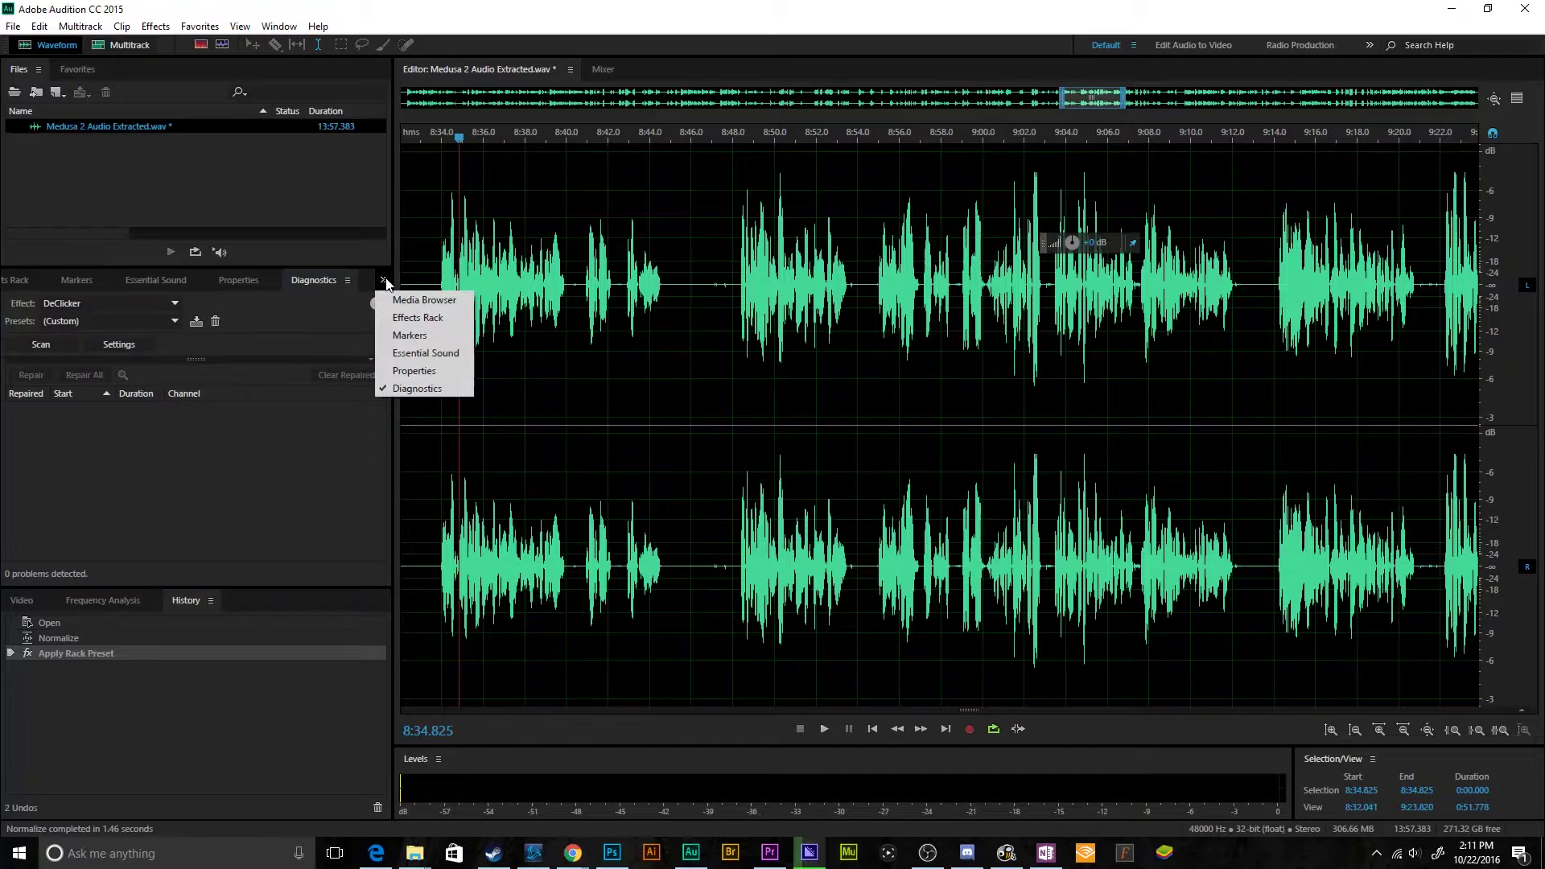
{"action": "left_click", "coordinate": [283, 435]}
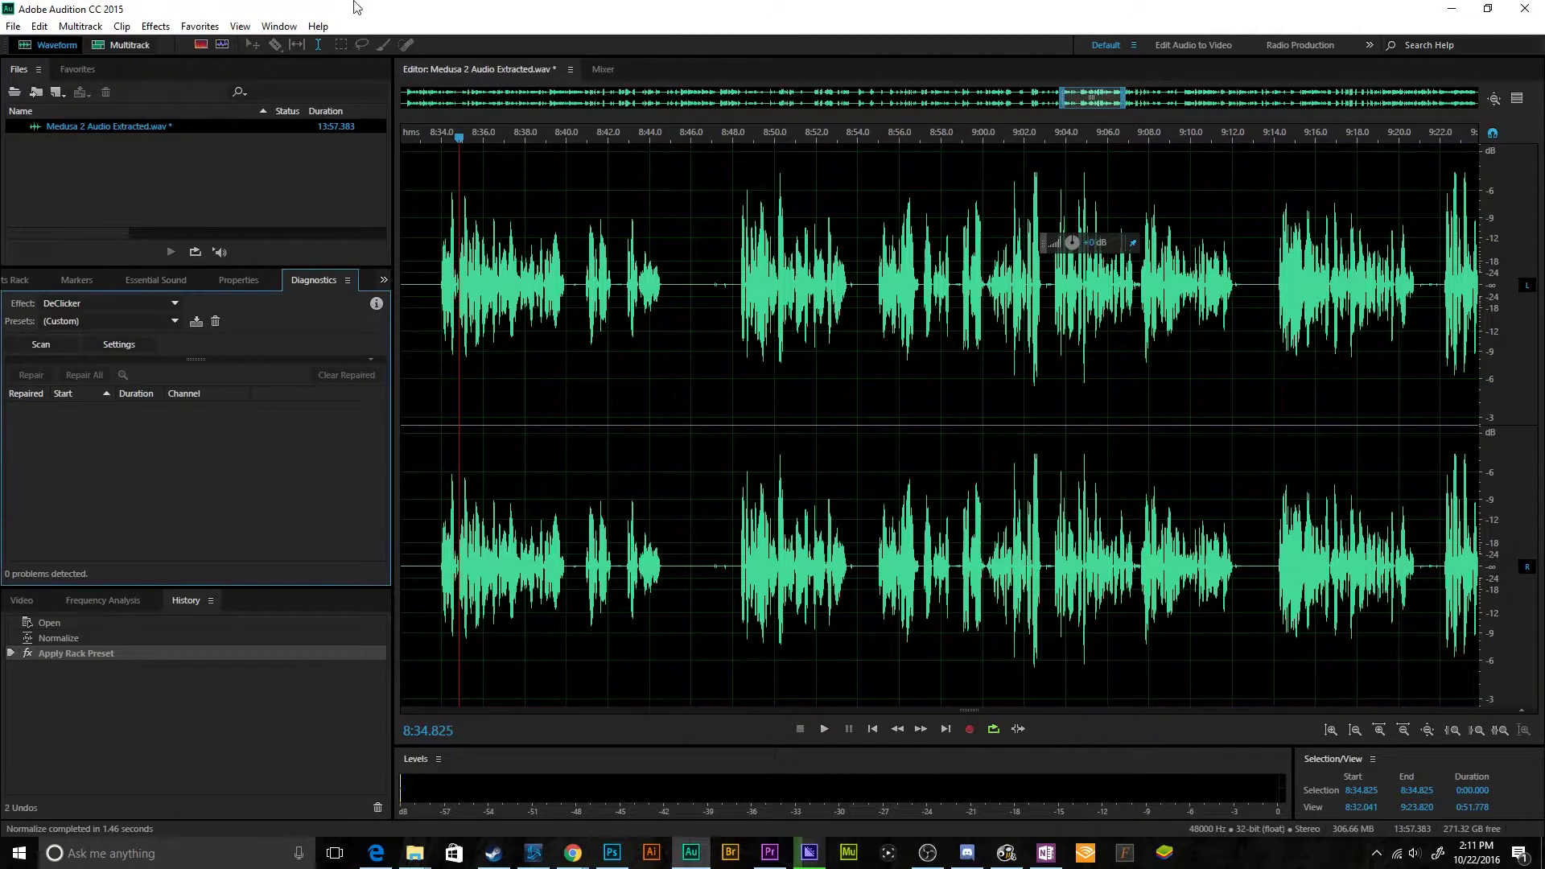
{"action": "left_click", "coordinate": [279, 26]}
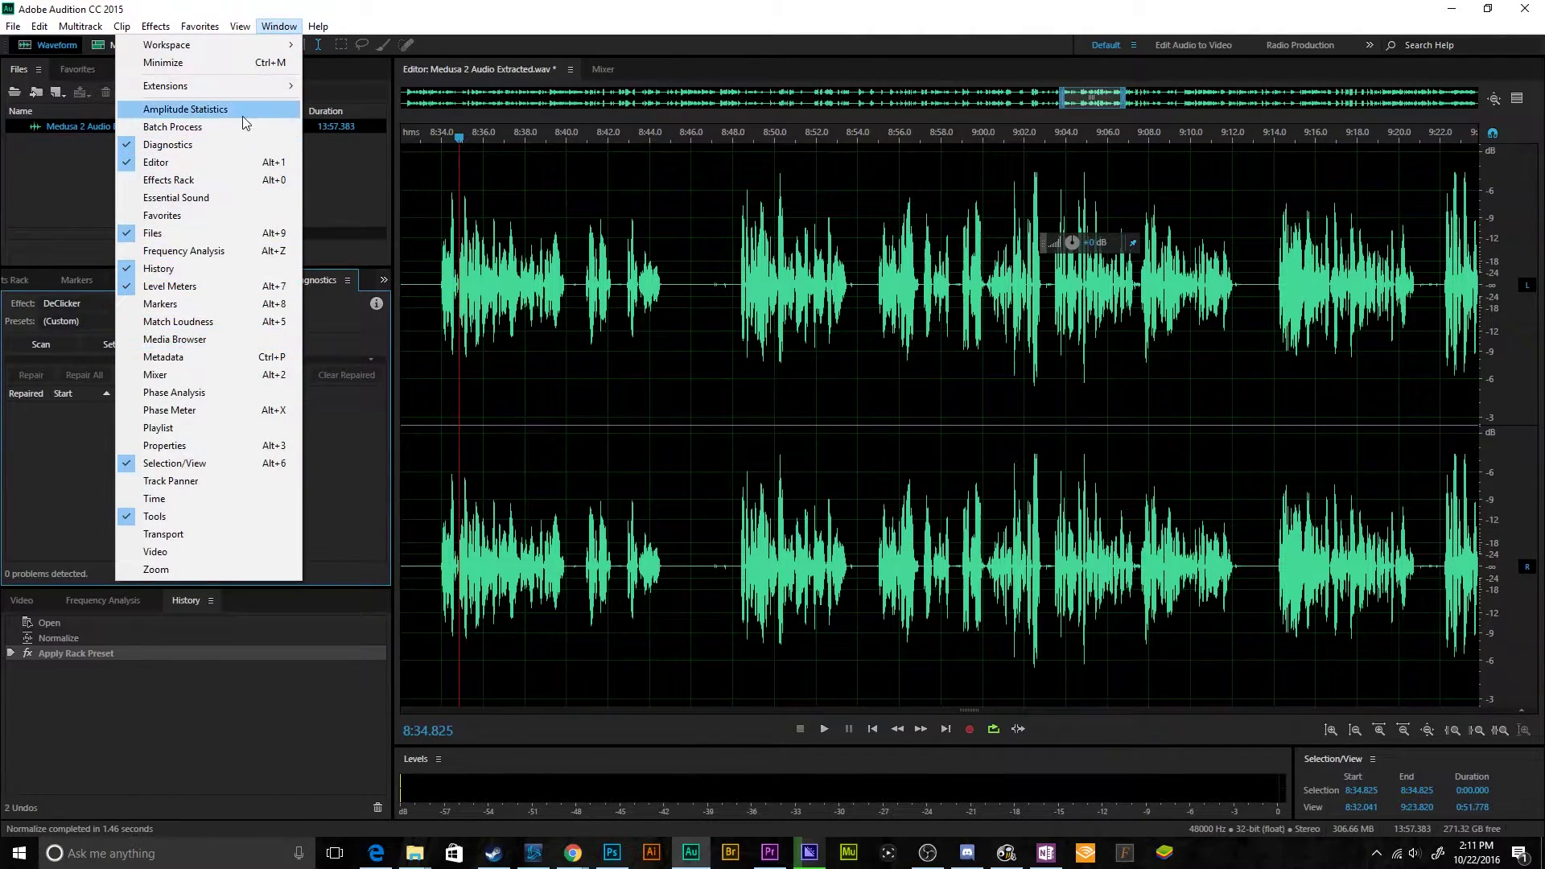
{"action": "left_click", "coordinate": [240, 254]}
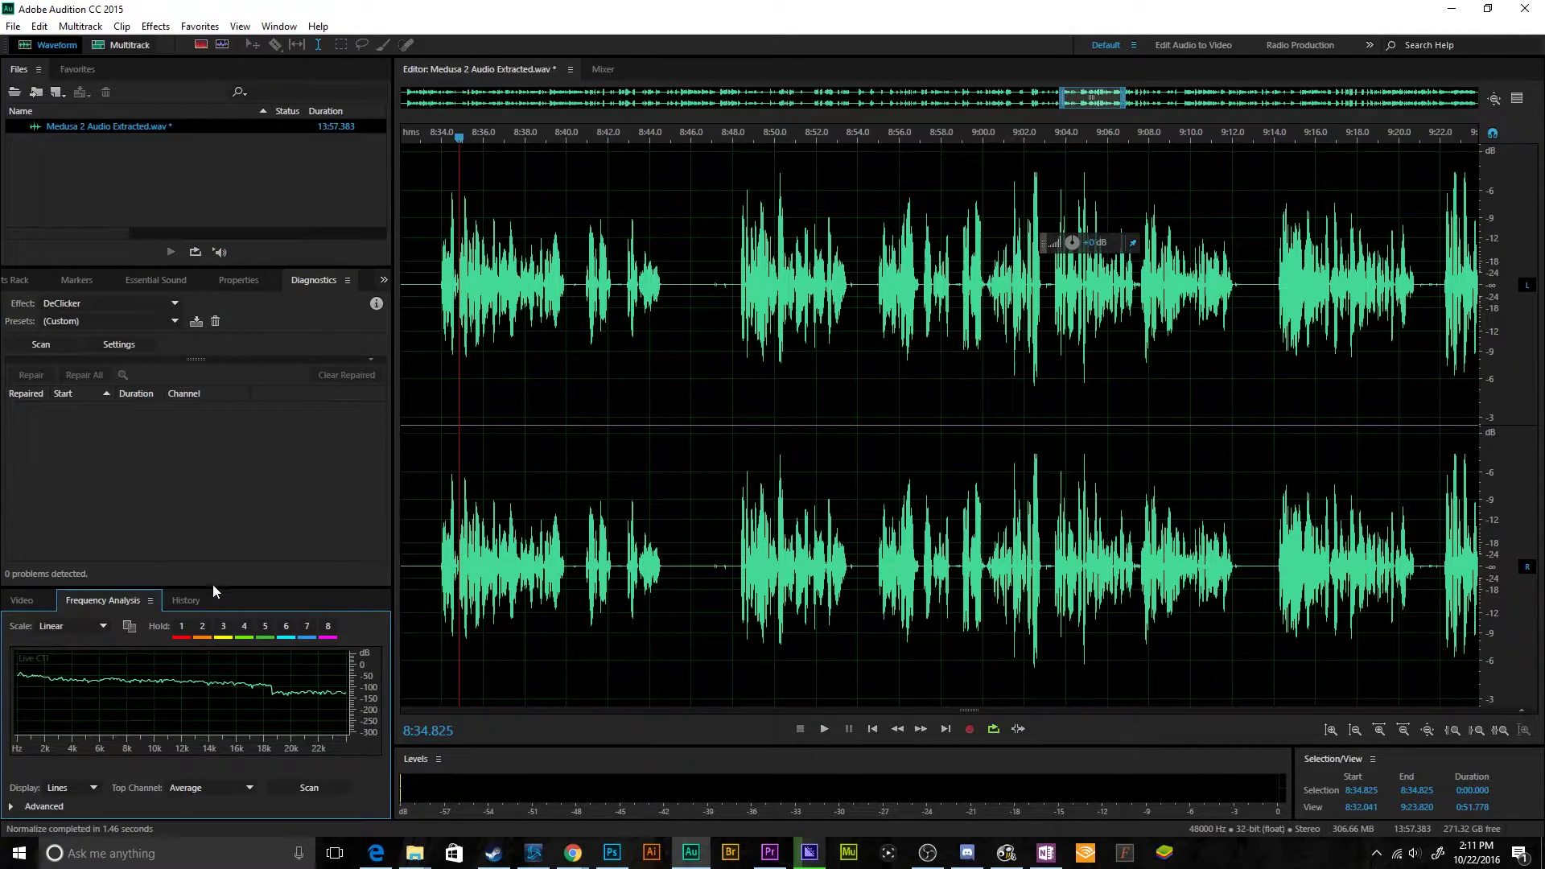
{"action": "left_click_drag", "start_coordinate": [213, 588], "coordinate": [231, 389]}
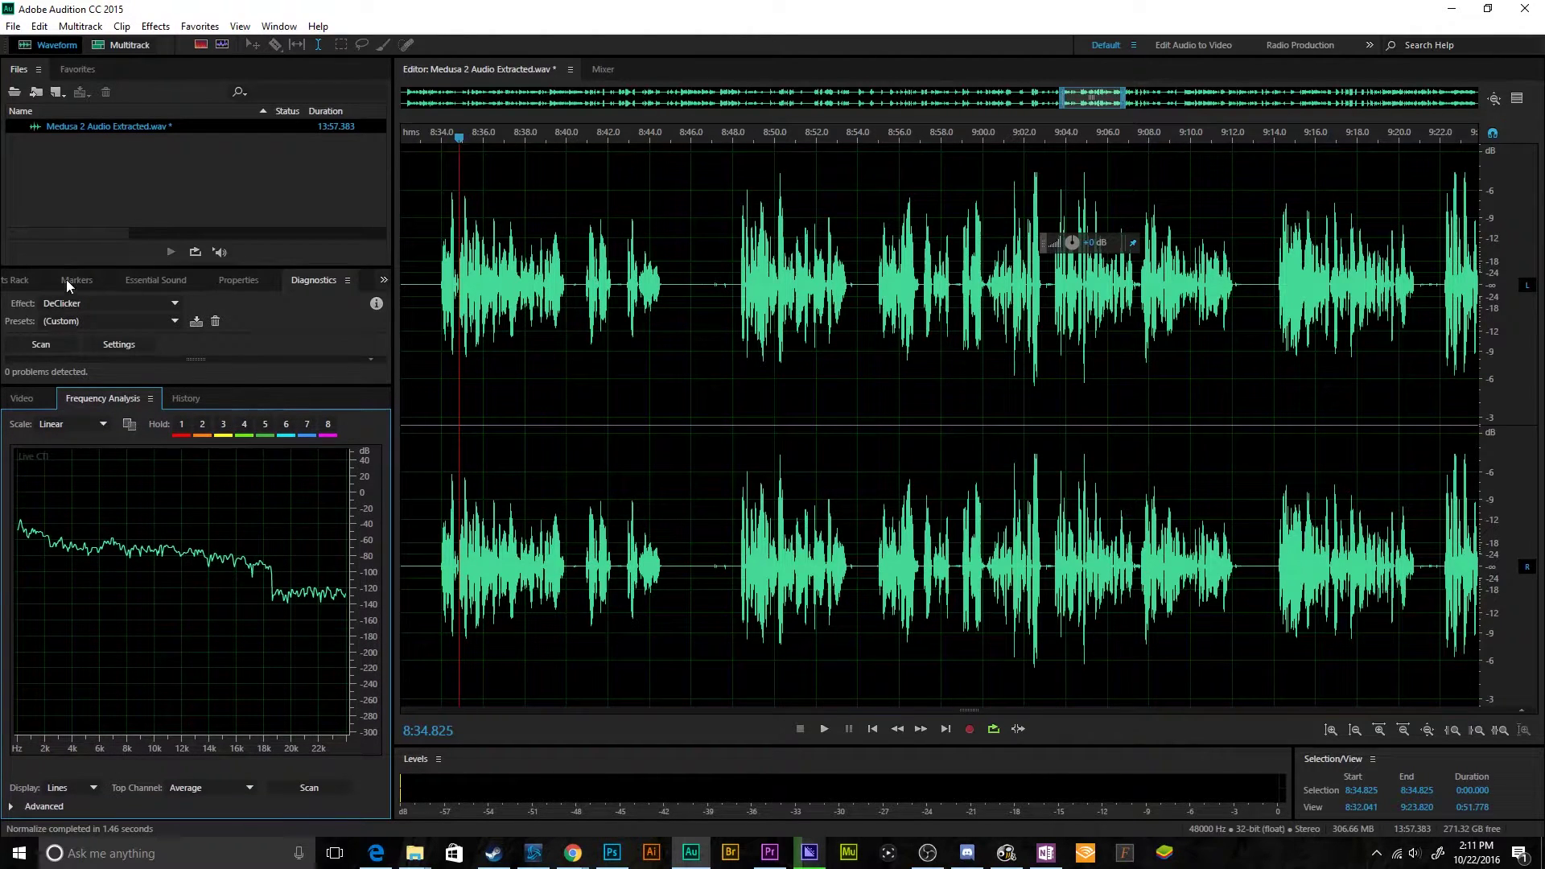
Step: Reset the Effects Rack to its (Default) preset and make its slot list taller
{"action": "left_click", "coordinate": [17, 280]}
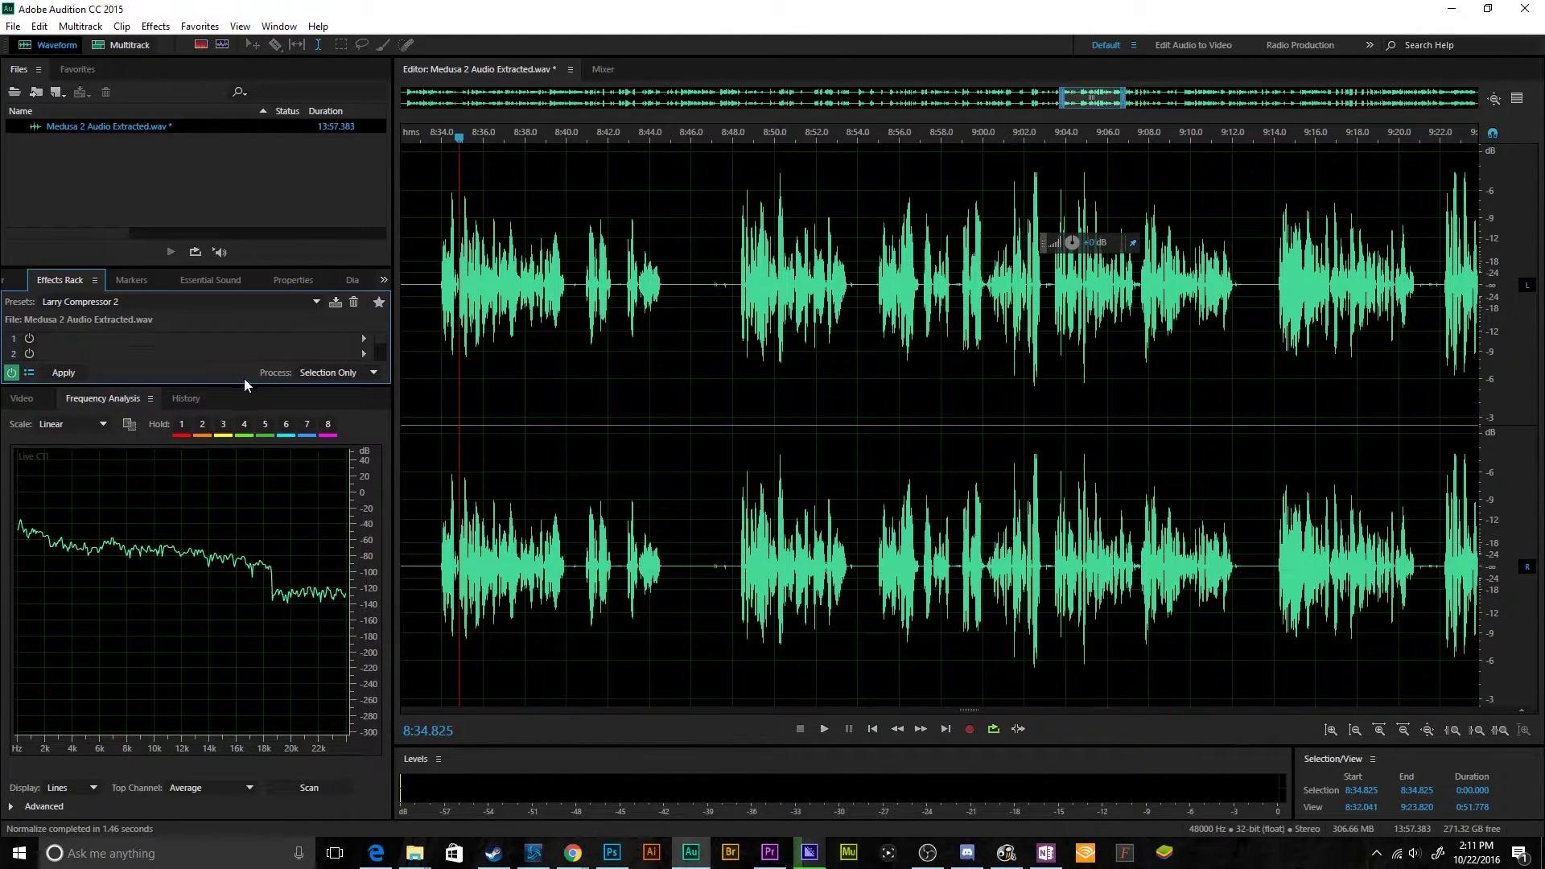
{"action": "left_click", "coordinate": [237, 303]}
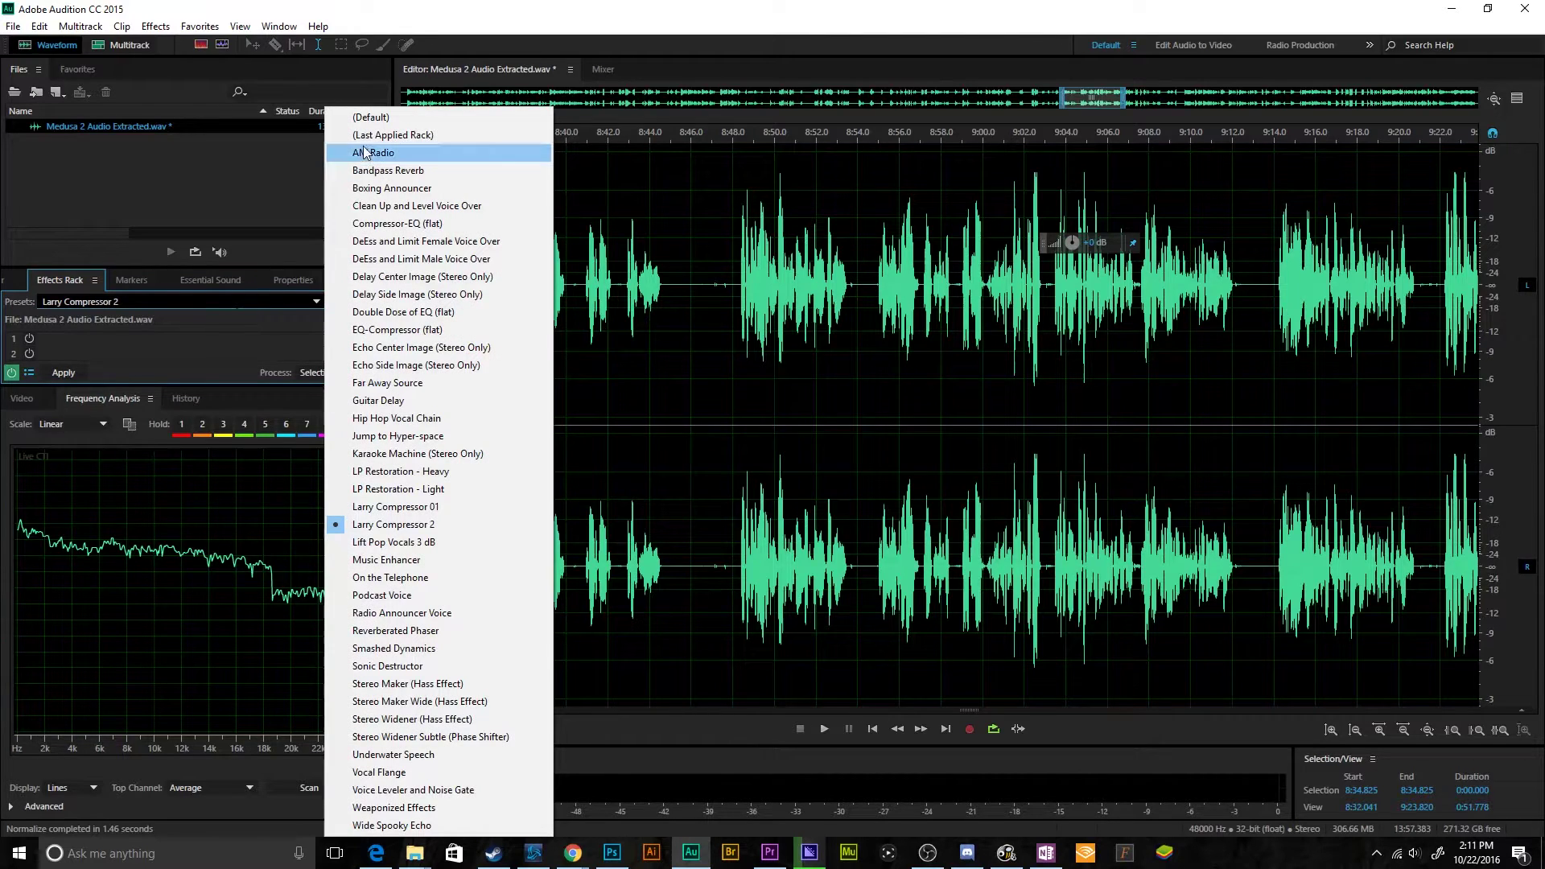
{"action": "left_click", "coordinate": [370, 118]}
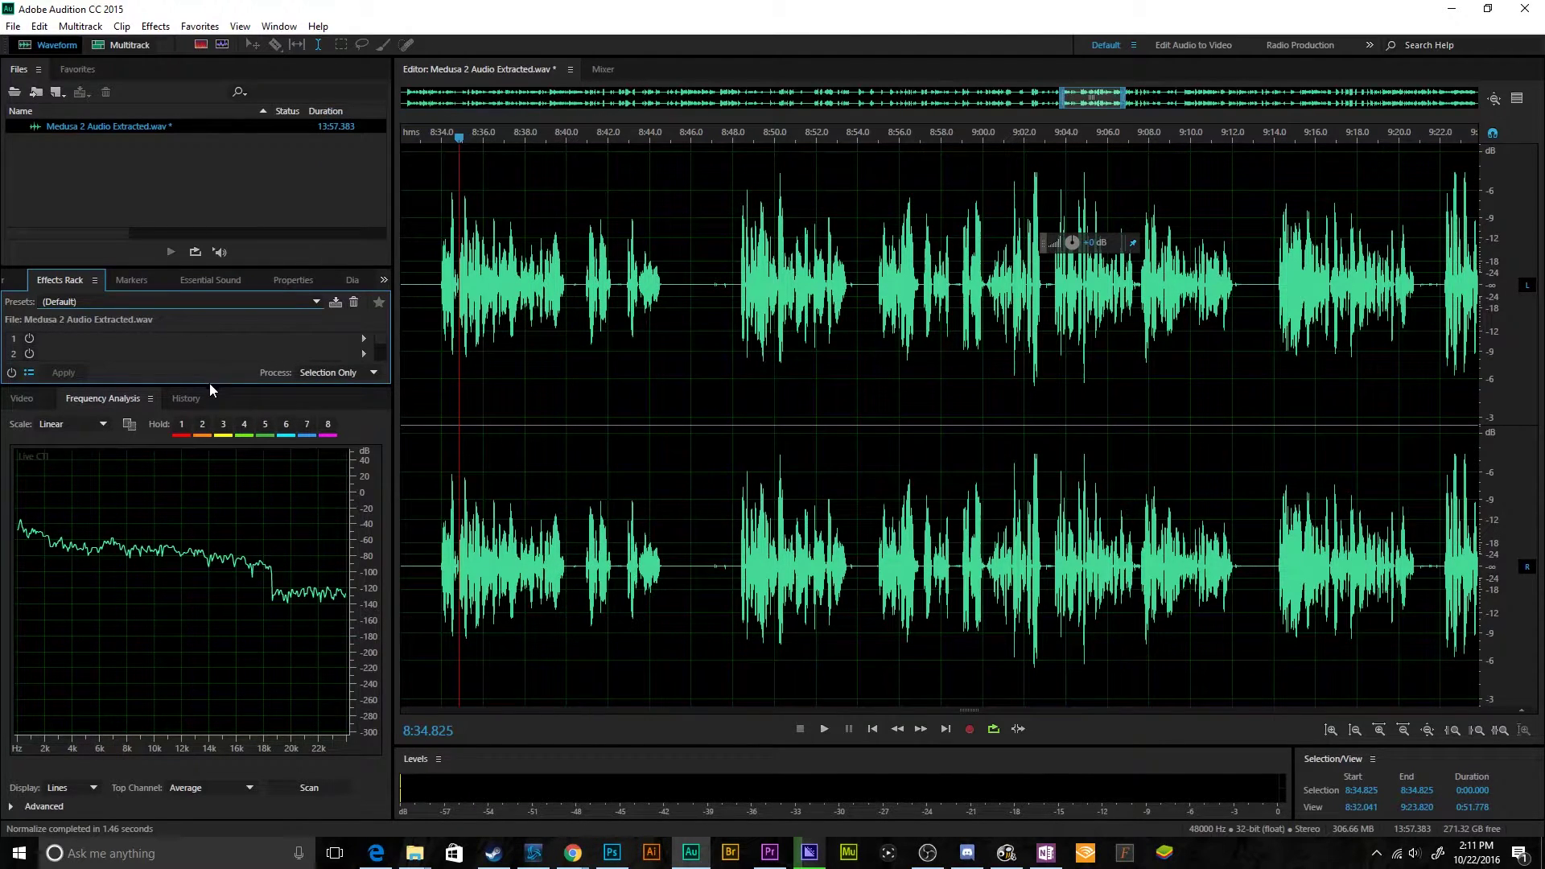
{"action": "left_click_drag", "start_coordinate": [210, 384], "coordinate": [216, 442]}
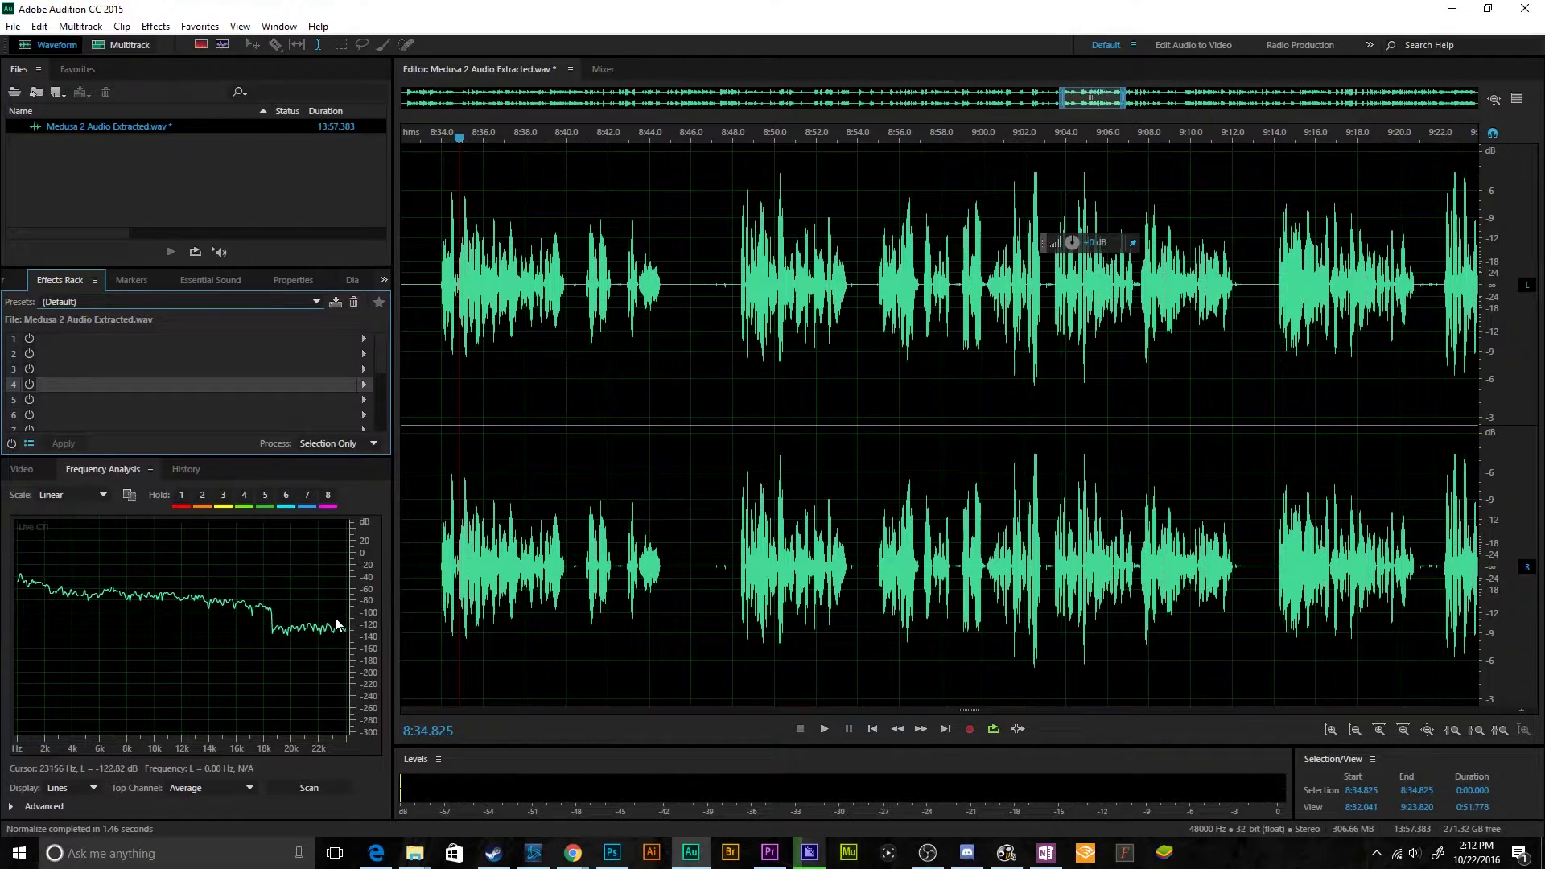
Step: Play the voice briefly from 8:34.825 and hold its frequency curve in slot 4 of the Frequency Analysis
{"action": "key", "text": "space"}
{"action": "key", "text": "space"}
{"action": "left_click", "coordinate": [244, 495]}
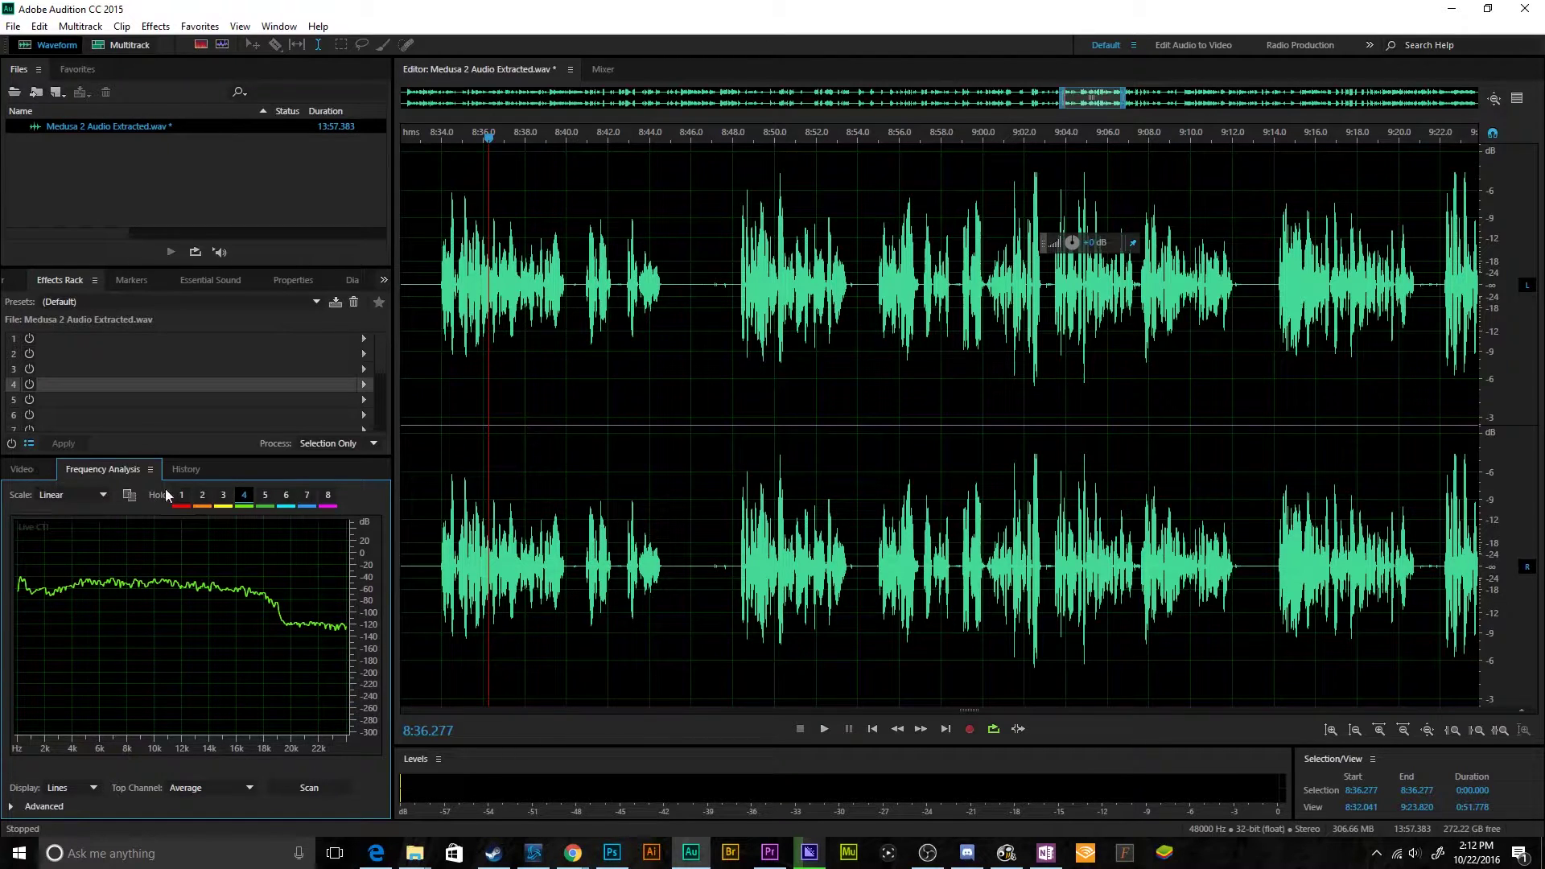
Step: Enlarge the Effects Rack to show all its slots and load the Larry Compressor 2 preset into it again
{"action": "left_click", "coordinate": [39, 469]}
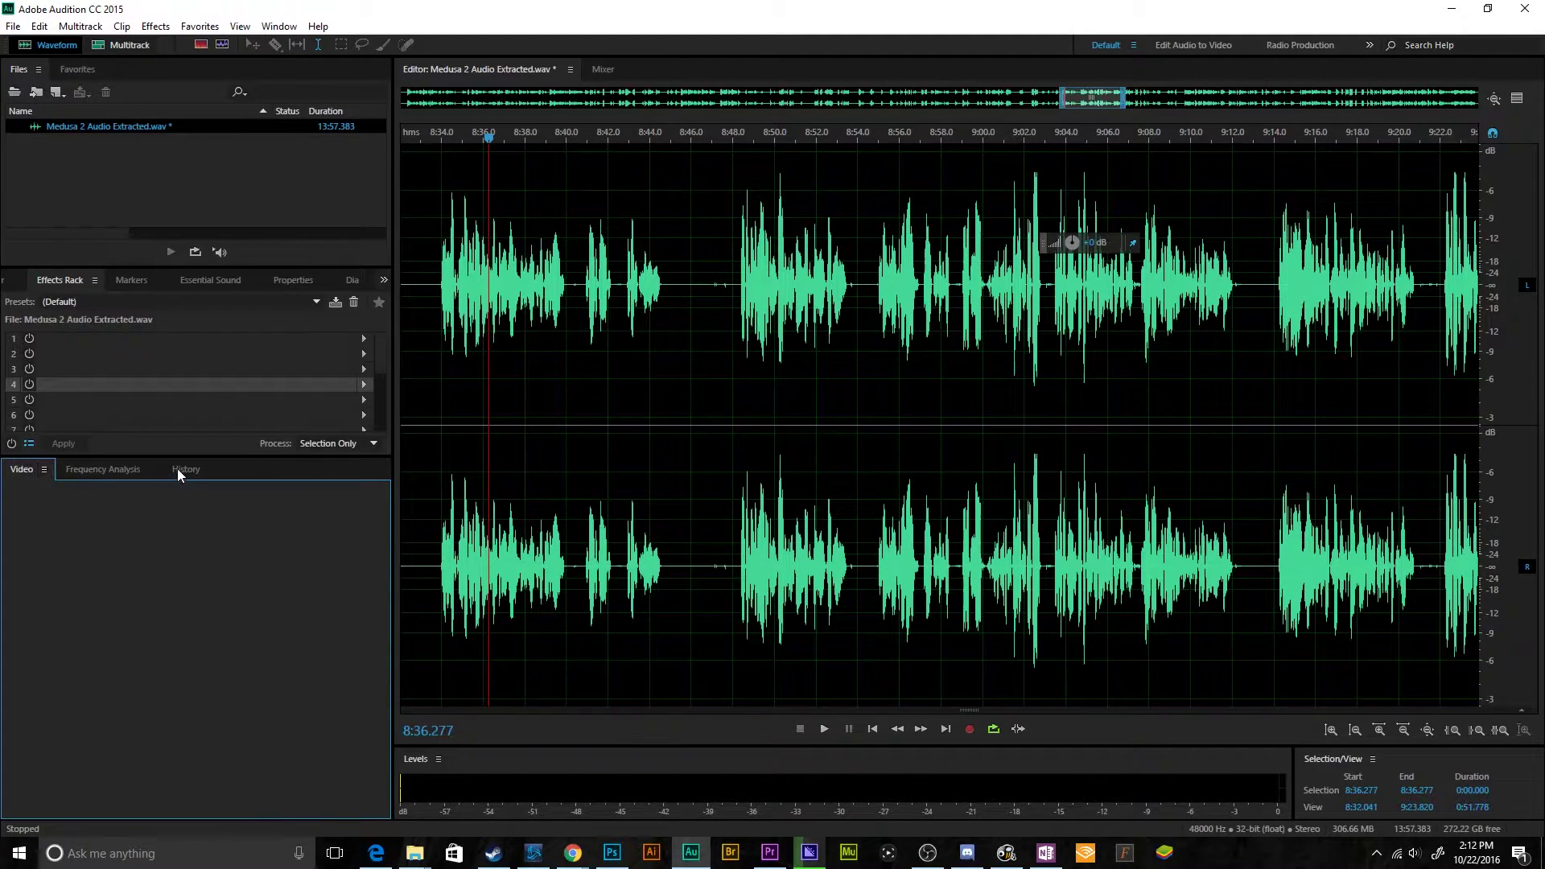
{"action": "left_click_drag", "start_coordinate": [171, 457], "coordinate": [171, 614]}
{"action": "left_click", "coordinate": [164, 304]}
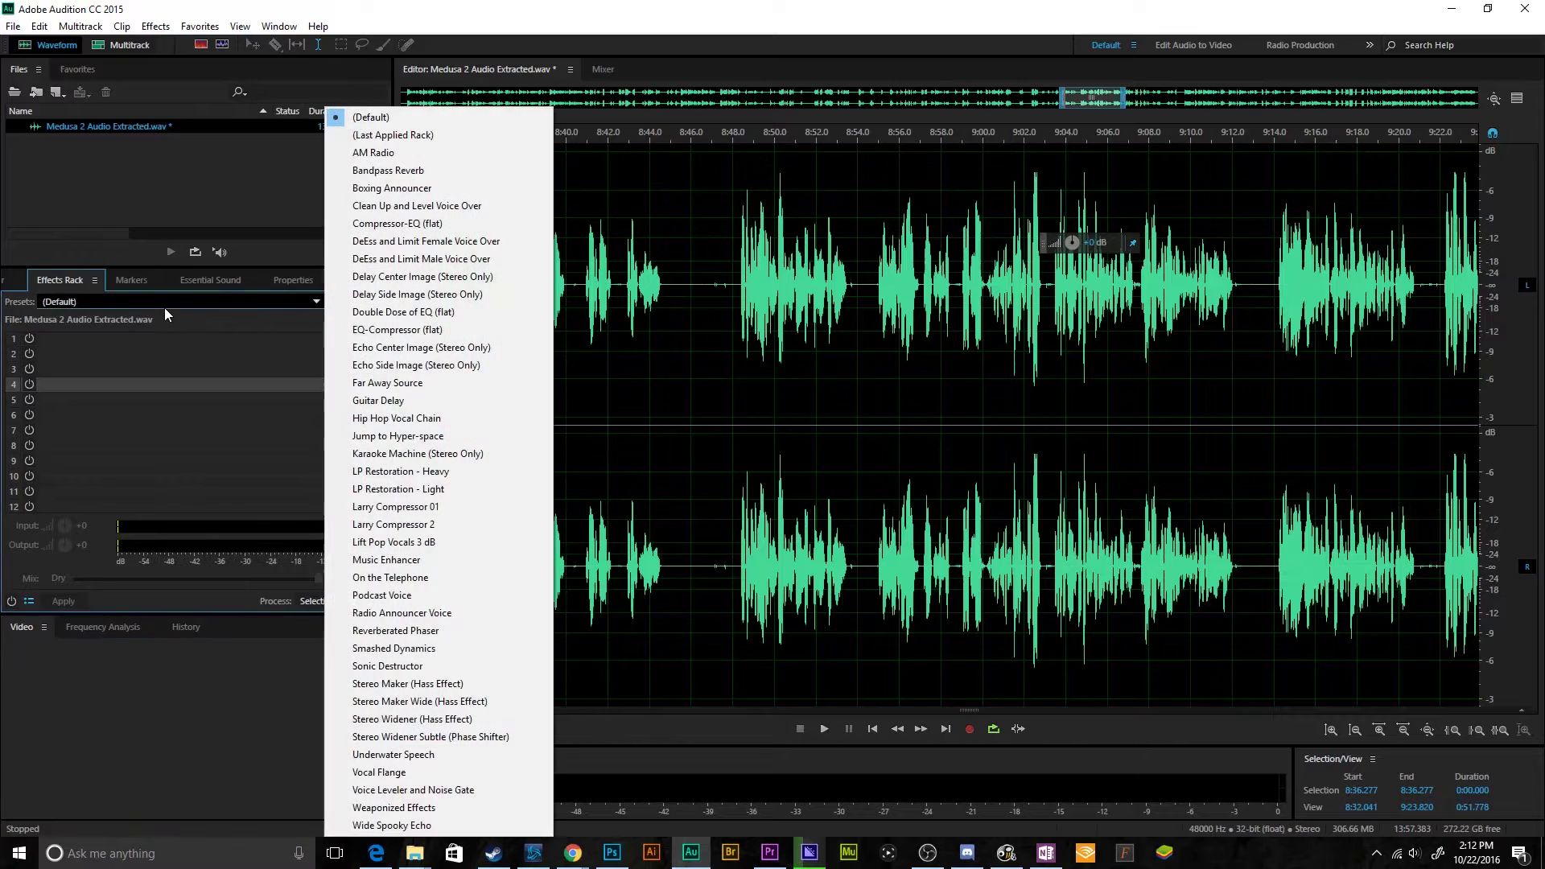
{"action": "left_click", "coordinate": [444, 524]}
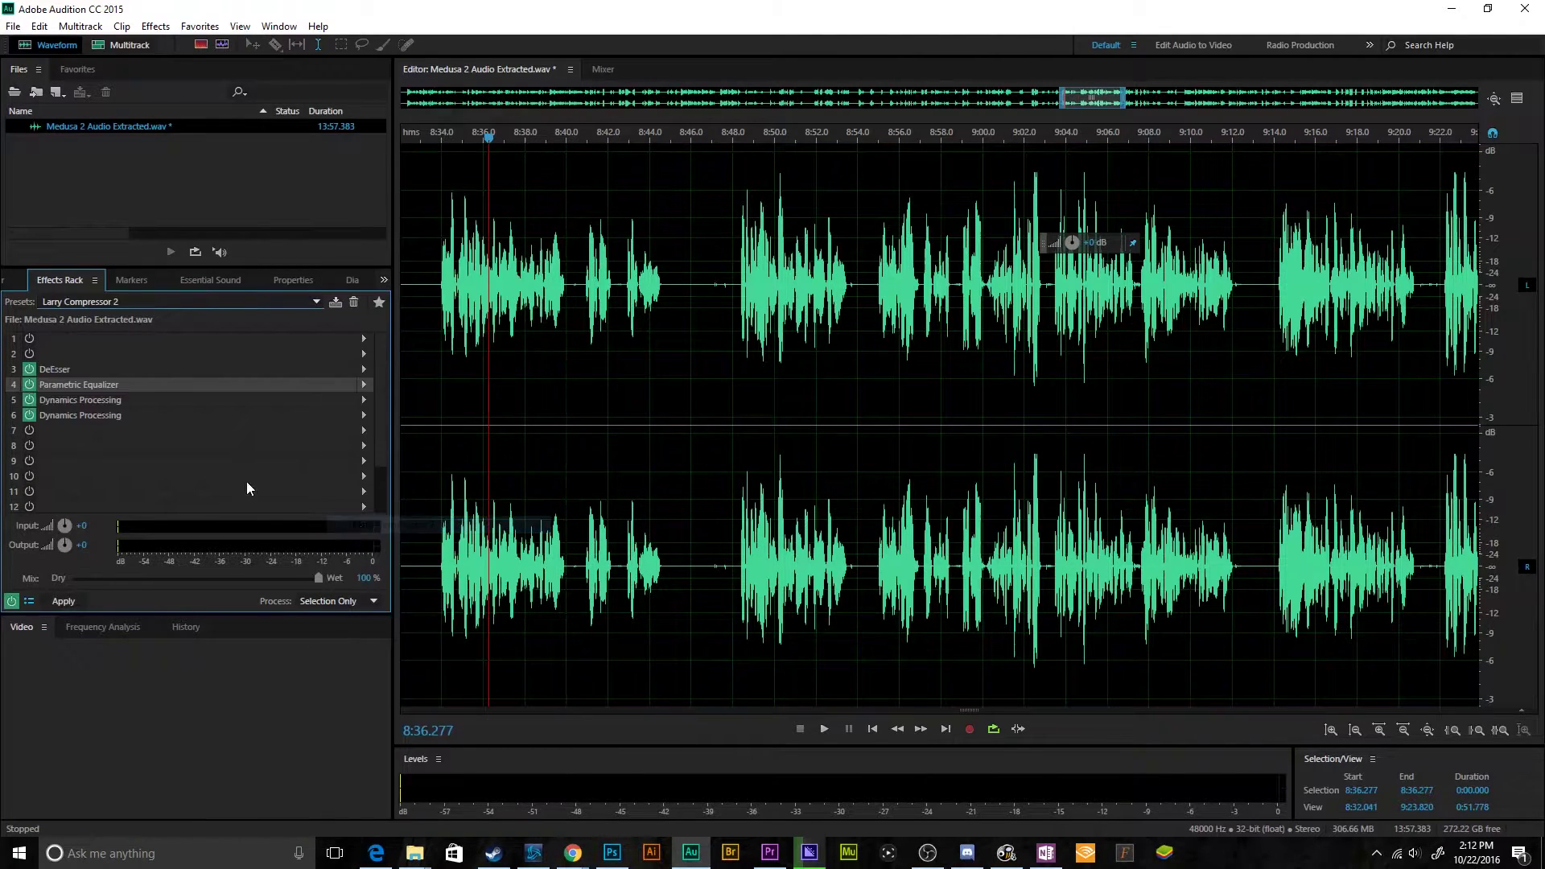
Step: Turn off Spline Curves in the Dynamics Processing effect in rack slot 5 and close its settings
{"action": "double_click", "coordinate": [121, 400]}
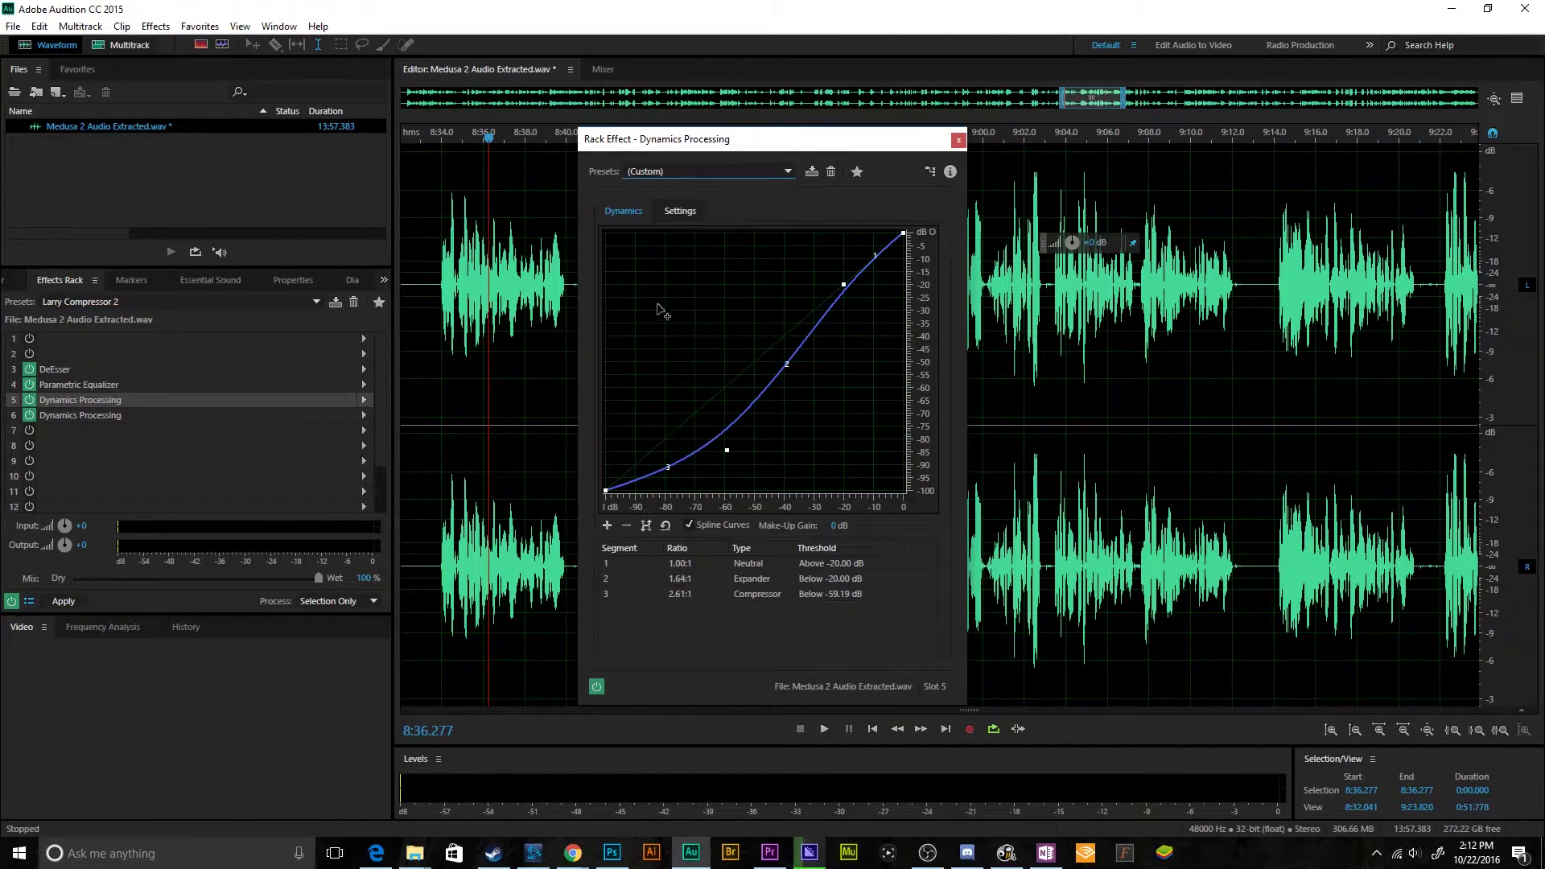
{"action": "left_click", "coordinate": [697, 170]}
{"action": "left_click", "coordinate": [696, 171]}
{"action": "left_click", "coordinate": [702, 525]}
{"action": "mouse_move", "coordinate": [729, 452]}
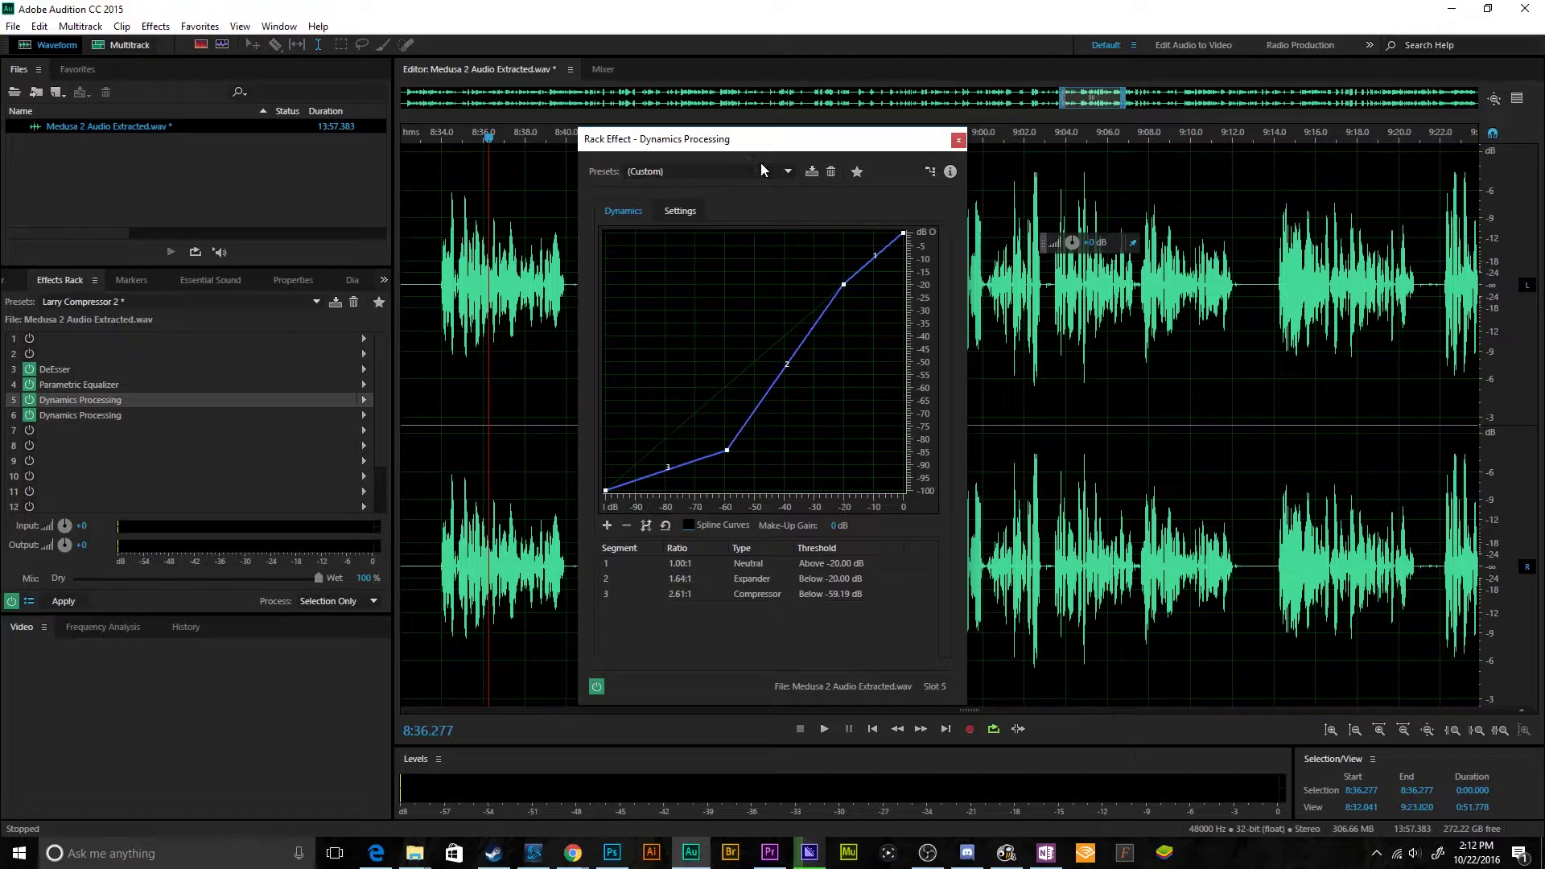
{"action": "left_click_drag", "start_coordinate": [794, 136], "coordinate": [688, 173]}
{"action": "left_click", "coordinate": [852, 176]}
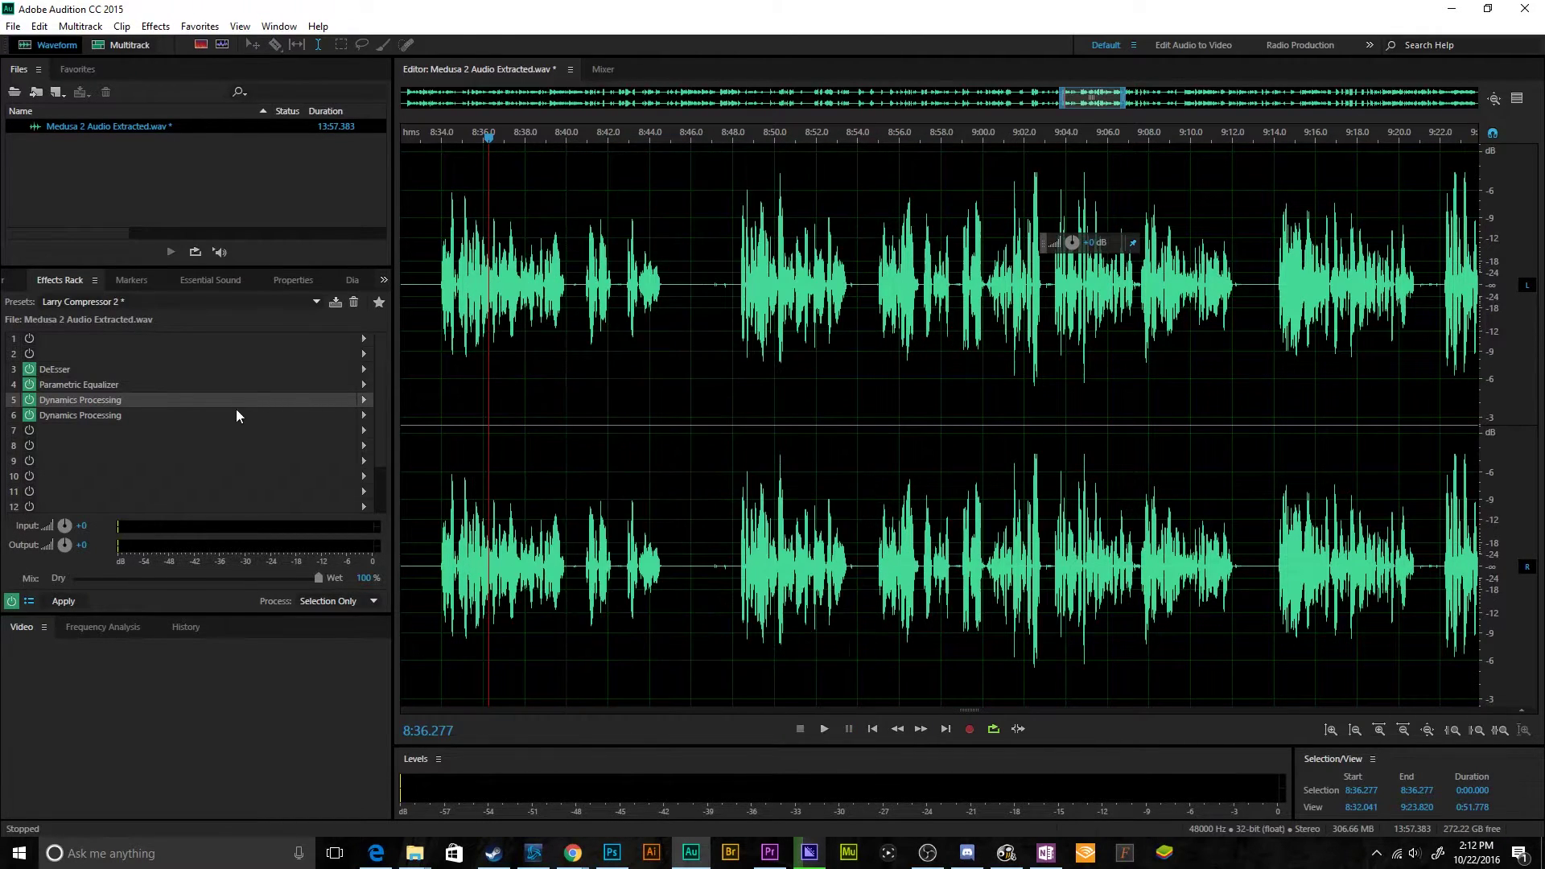
Step: Set the Dynamics Processing effect in rack slot 6 to the GG Compressor preset and review its curve and segments
{"action": "double_click", "coordinate": [116, 415]}
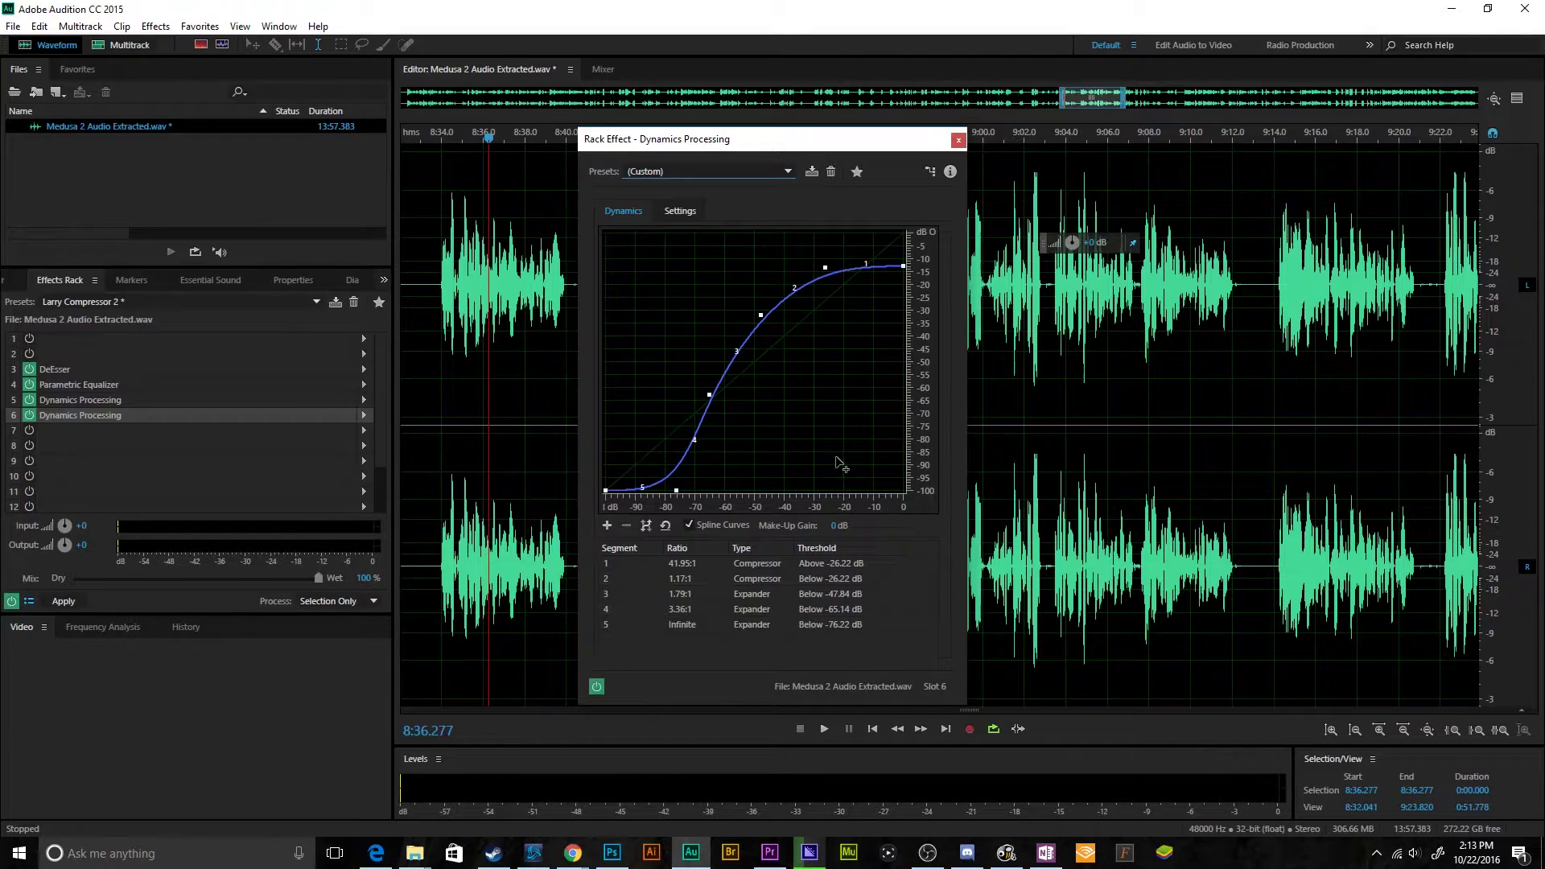
{"action": "left_click_drag", "start_coordinate": [739, 141], "coordinate": [705, 180]}
{"action": "left_click", "coordinate": [688, 210]}
{"action": "left_click", "coordinate": [854, 489]}
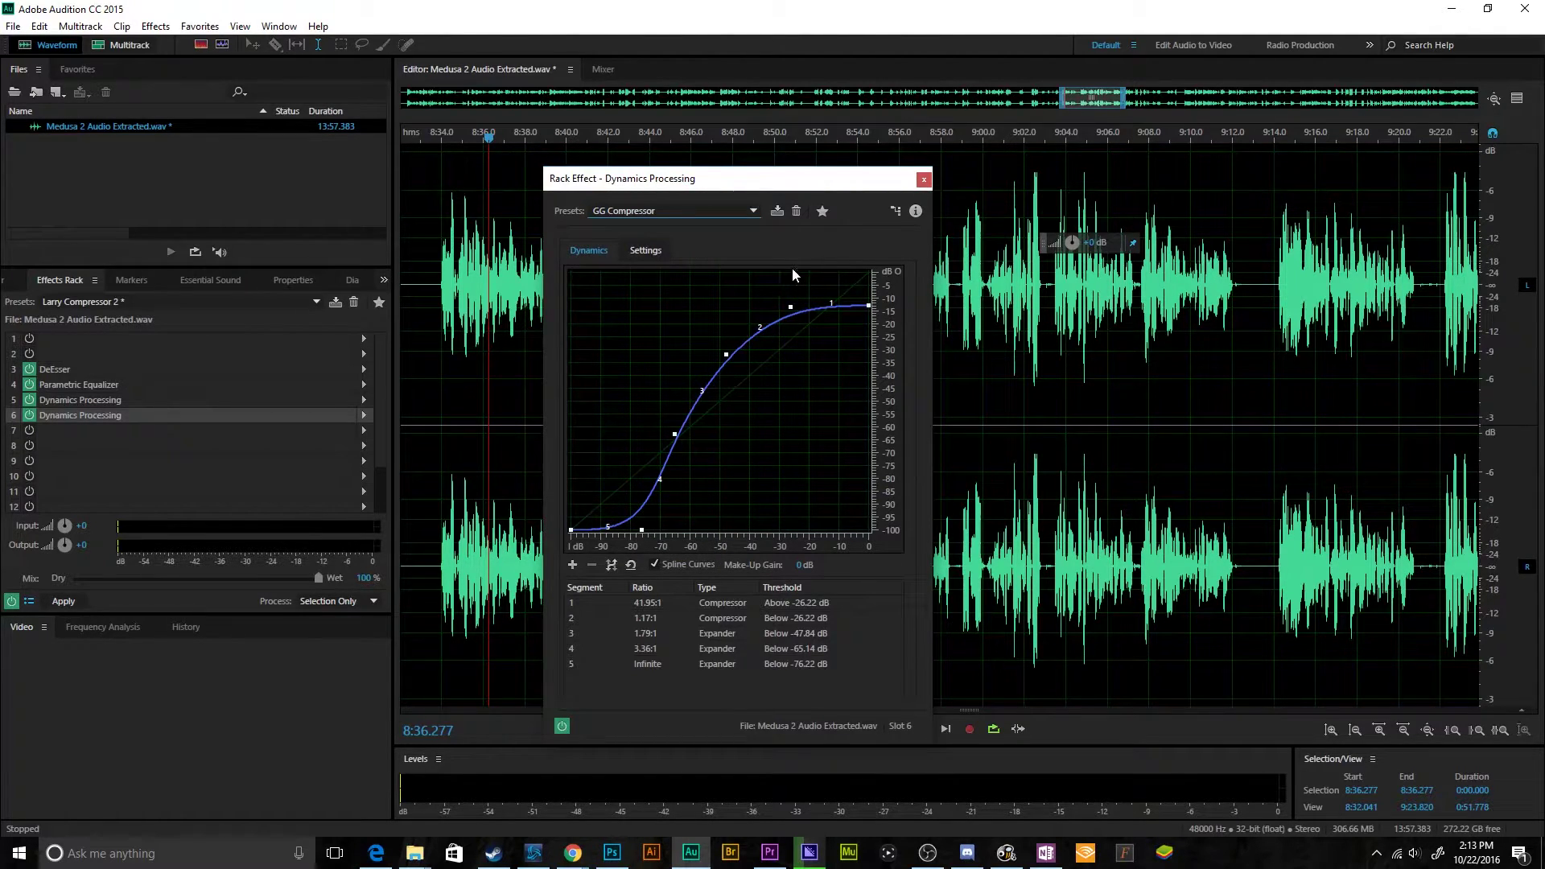
{"action": "left_click_drag", "start_coordinate": [806, 179], "coordinate": [773, 114]}
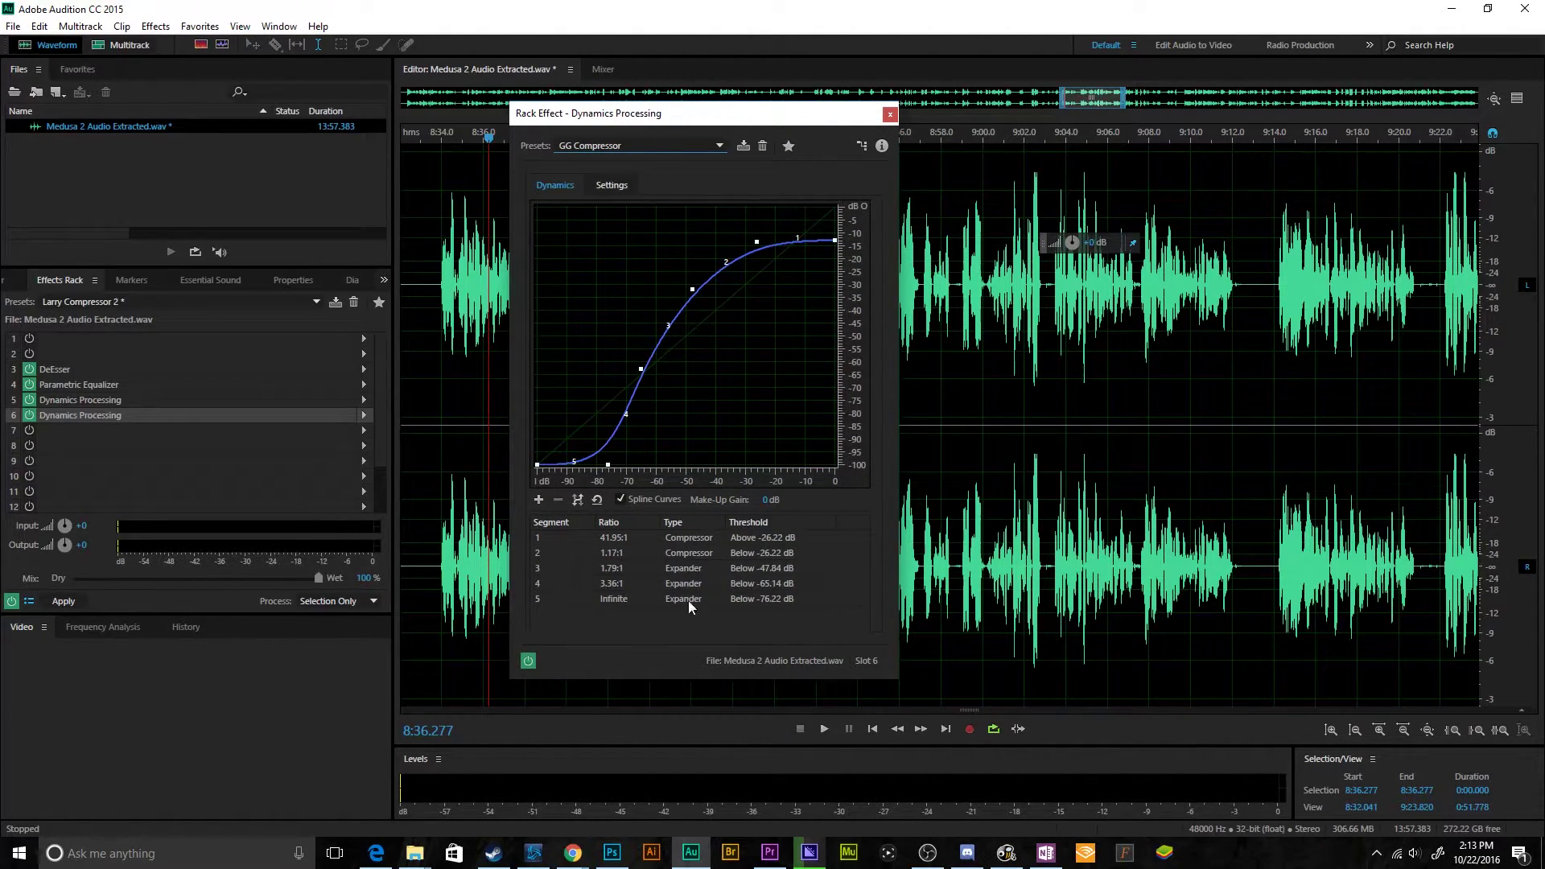
{"action": "left_click_drag", "start_coordinate": [649, 114], "coordinate": [672, 128]}
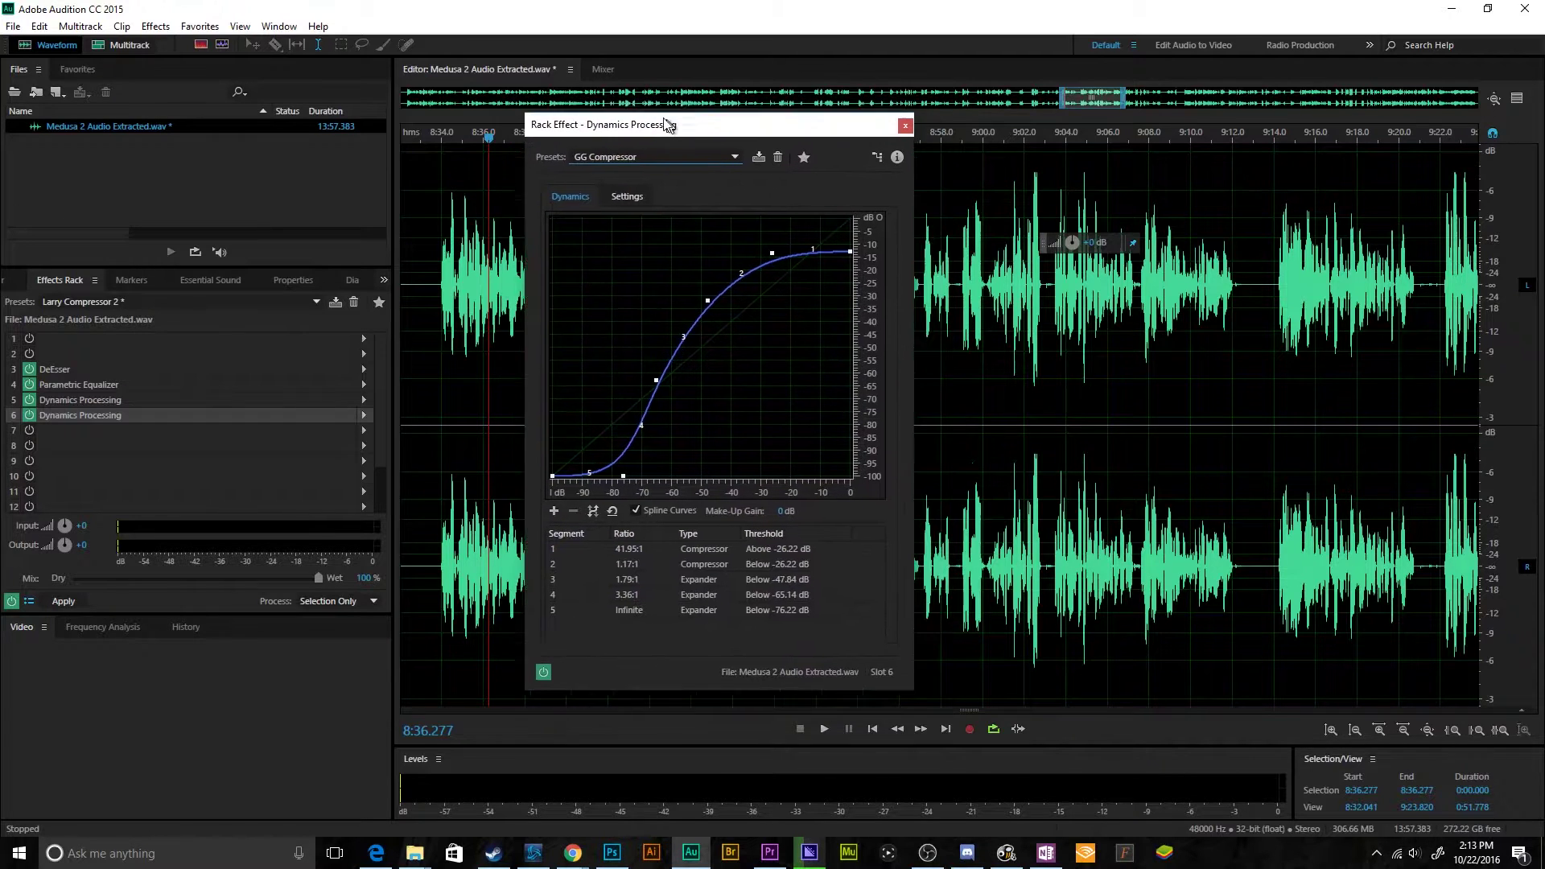
{"action": "left_click", "coordinate": [912, 129]}
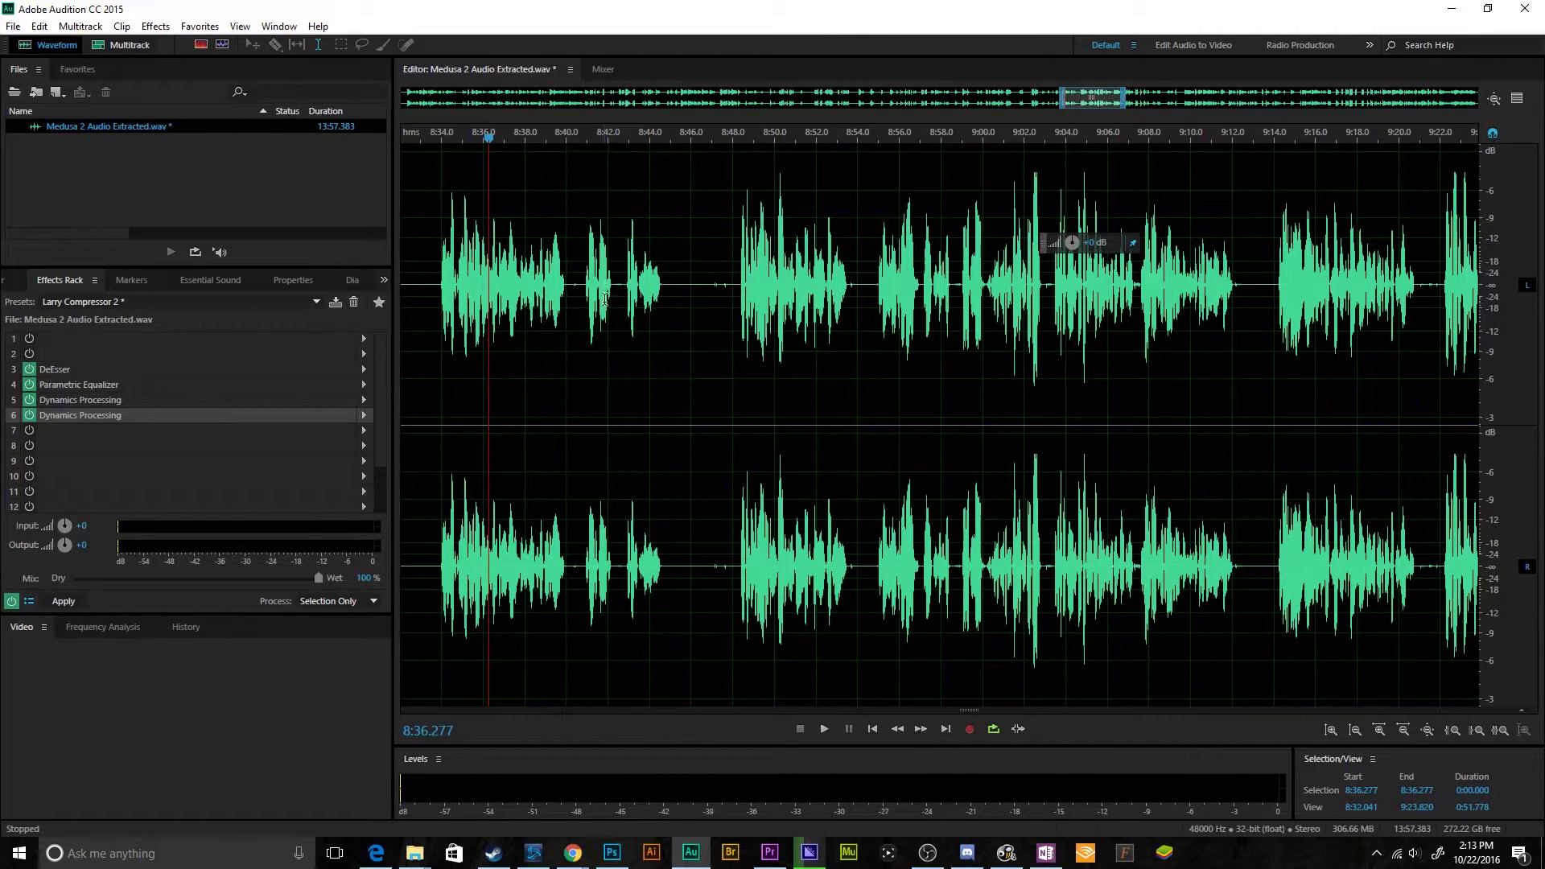
Step: Apply the rack's effects to Medusa 2 Audio Extracted.wav, inspect the processed waveform around 8:55, and save the file
{"action": "left_click", "coordinate": [60, 605]}
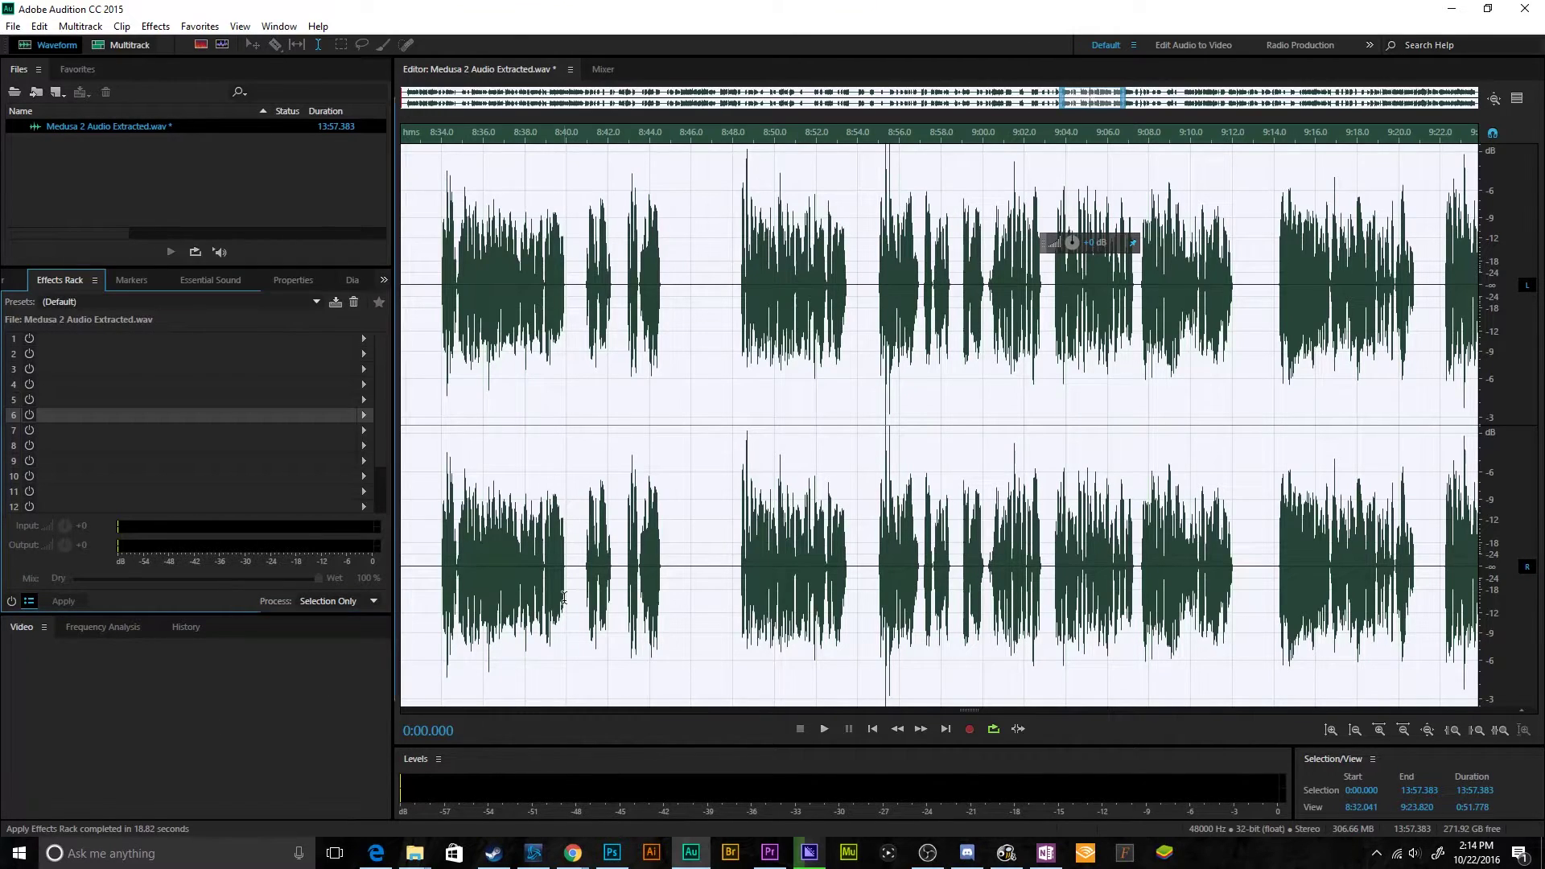
{"action": "scroll", "coordinate": [539, 595], "scroll_direction": "up", "scroll_amount": 3}
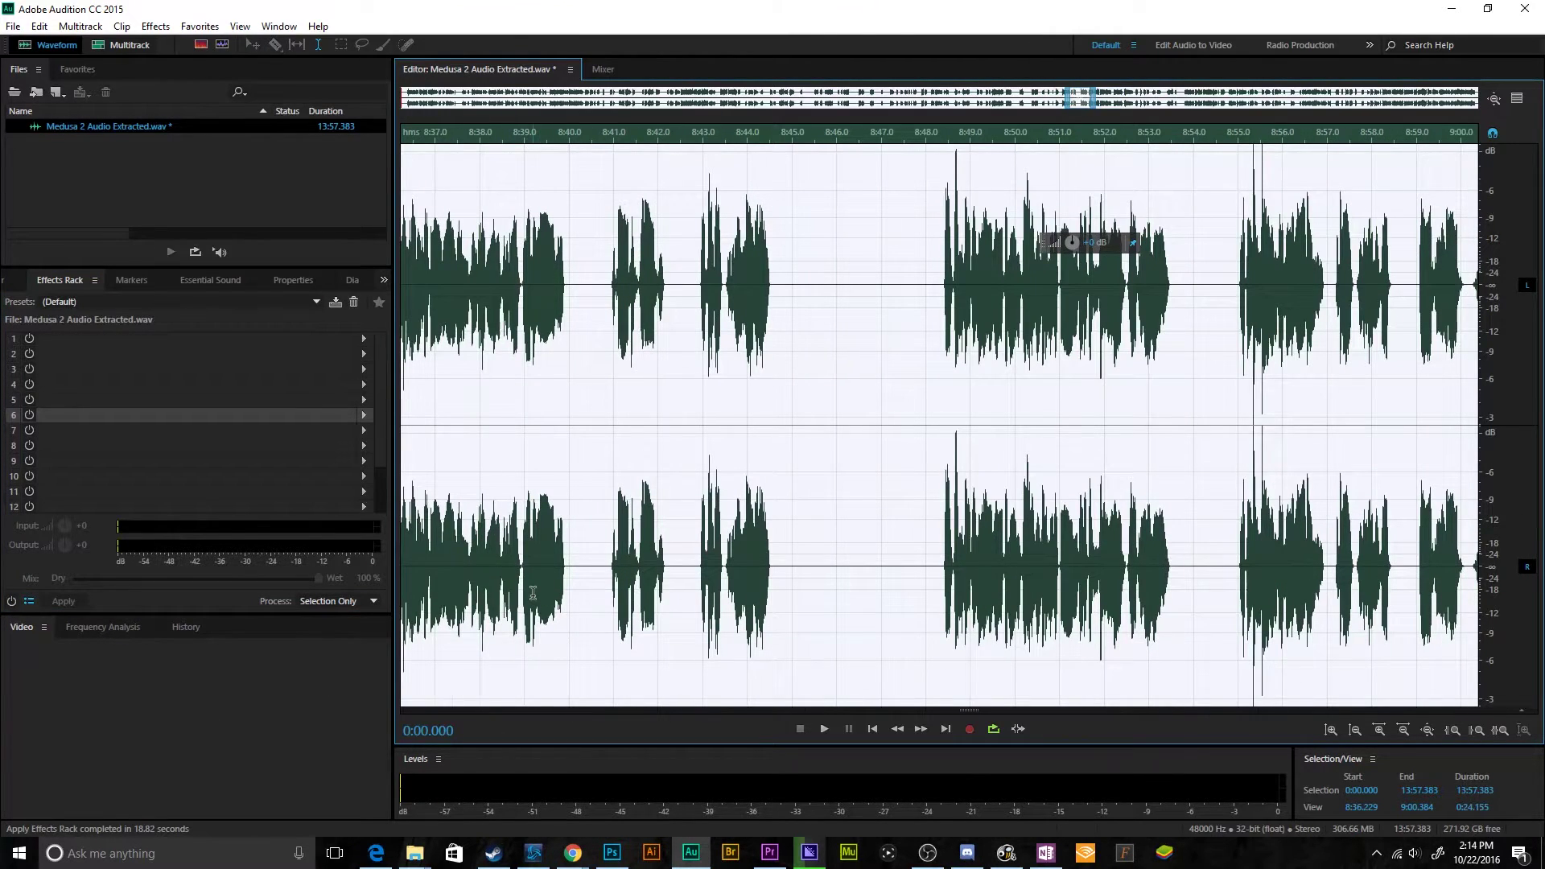
{"action": "scroll", "coordinate": [923, 567], "scroll_direction": "up", "scroll_amount": 2}
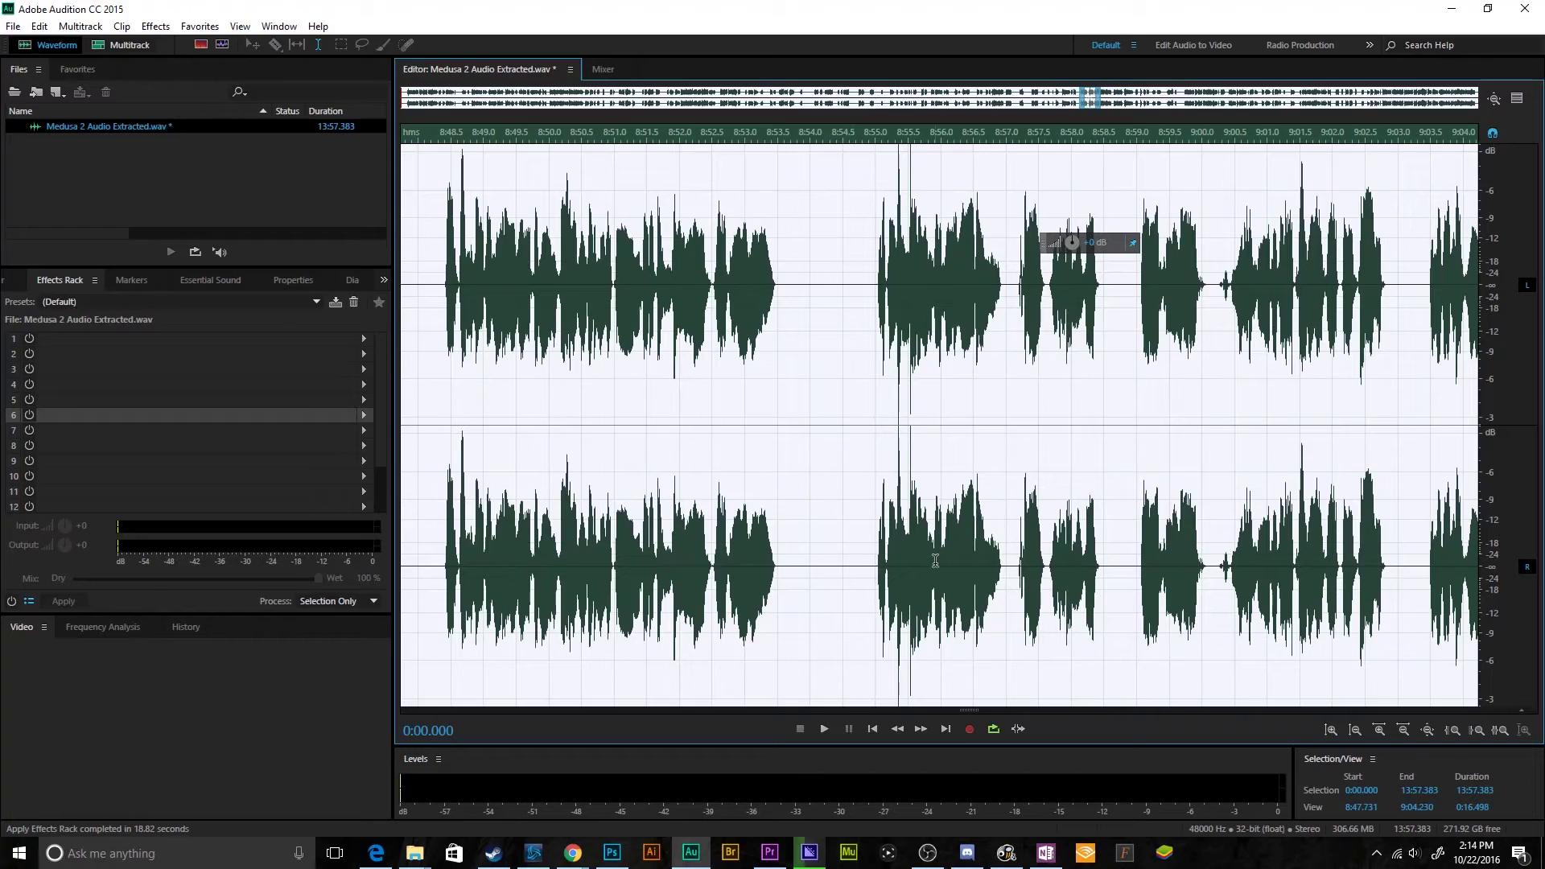
{"action": "scroll", "coordinate": [936, 561], "scroll_direction": "up", "scroll_amount": 3}
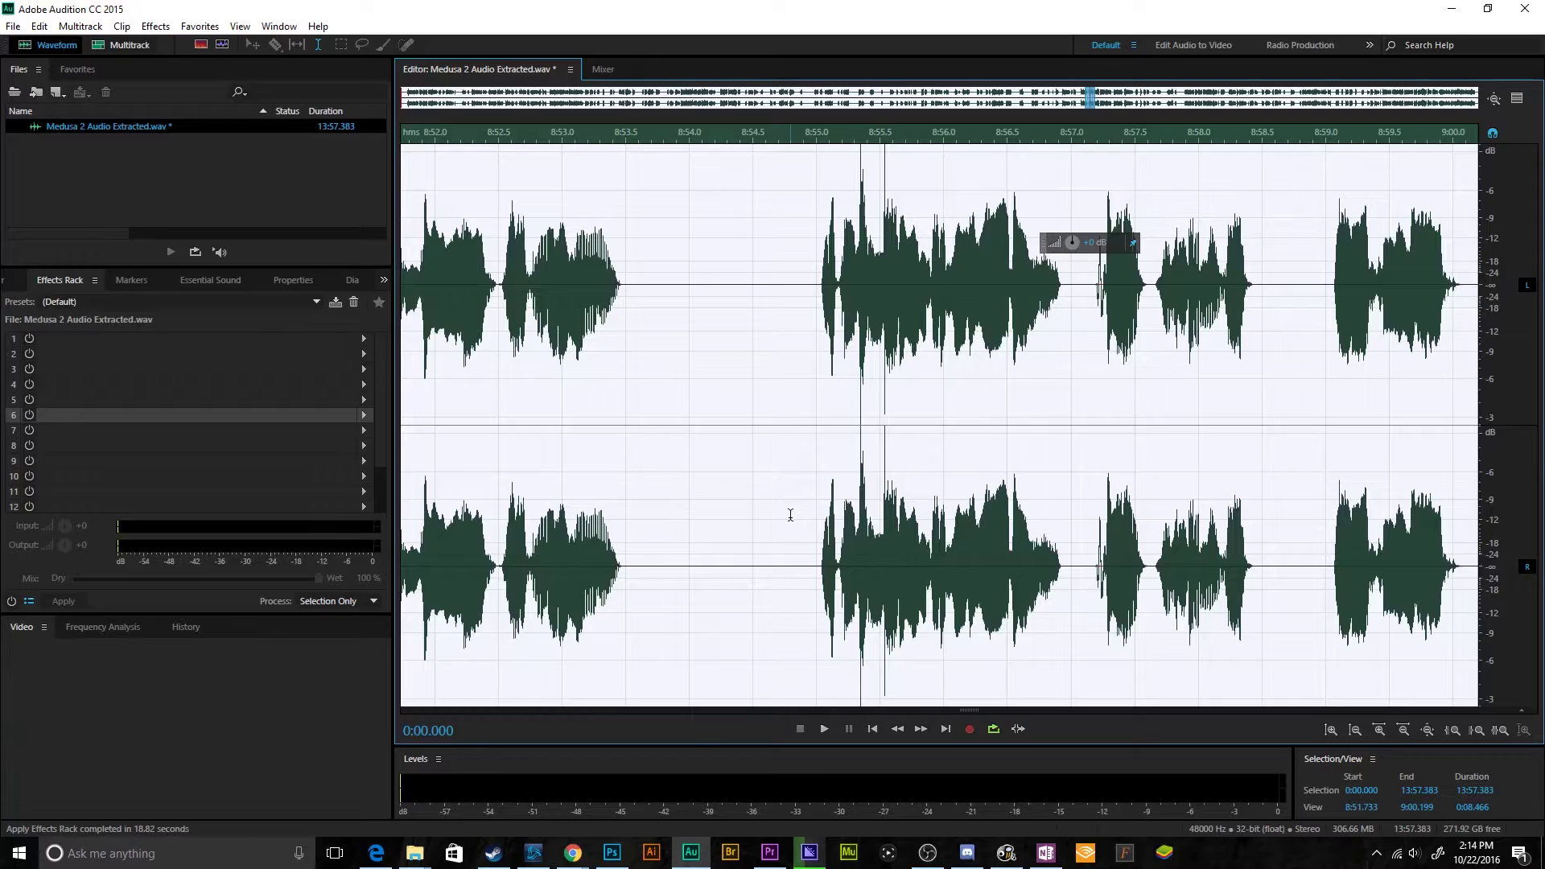
{"action": "scroll", "coordinate": [805, 571], "scroll_direction": "down", "scroll_amount": 4}
{"action": "key", "text": "ctrl+s"}
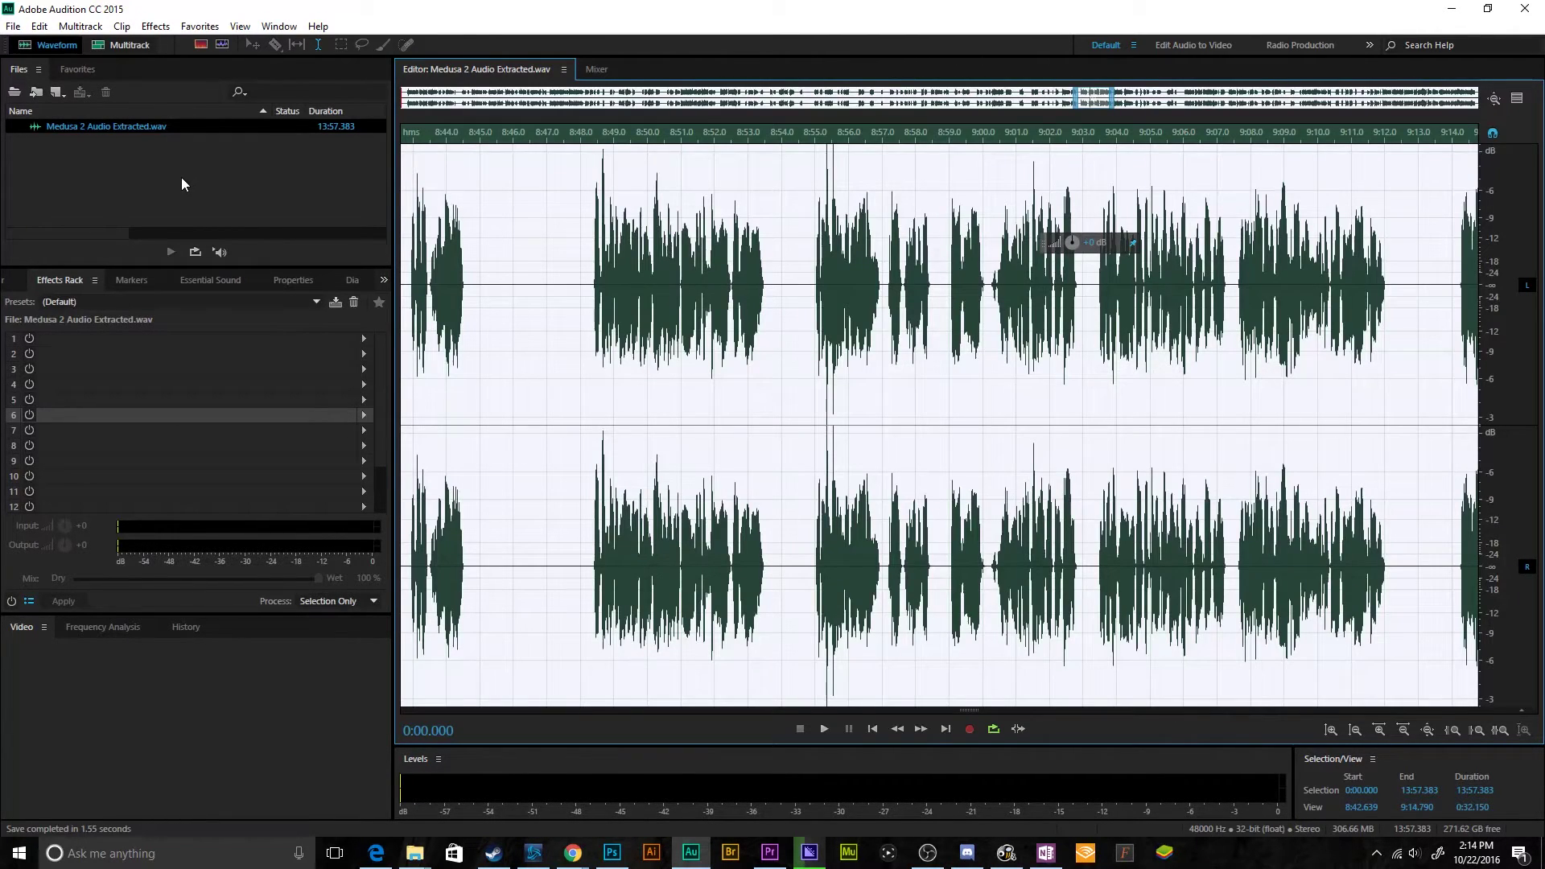
Step: Create a new multitrack session named Untitled Session 1 with a stereo master, overwriting the existing session of that name
{"action": "left_click", "coordinate": [181, 177]}
{"action": "left_click", "coordinate": [64, 92]}
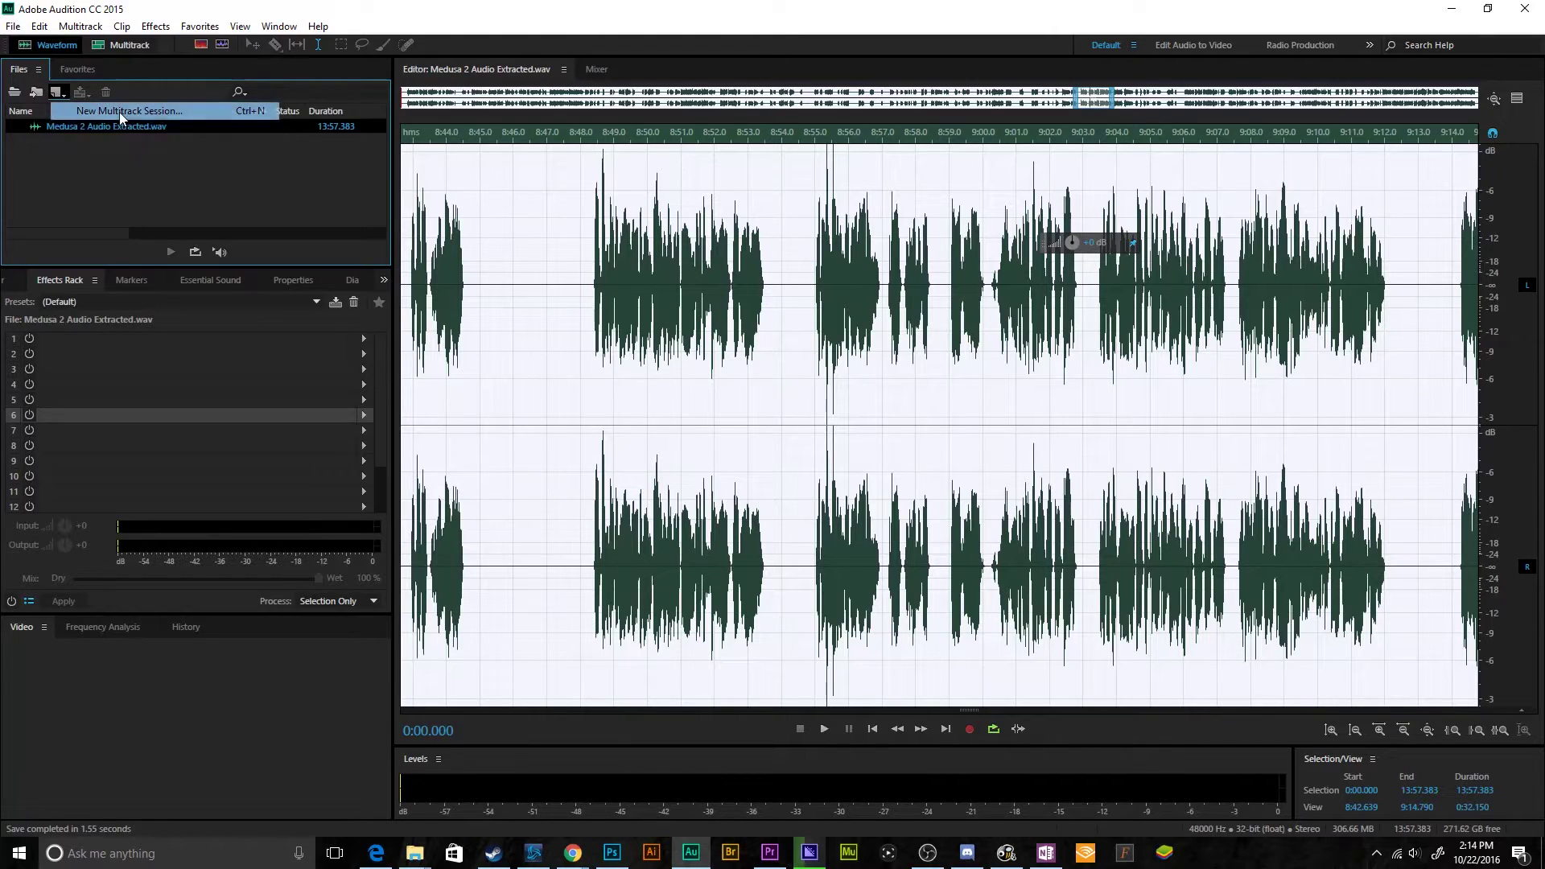
{"action": "left_click", "coordinate": [119, 113]}
{"action": "left_click", "coordinate": [829, 499]}
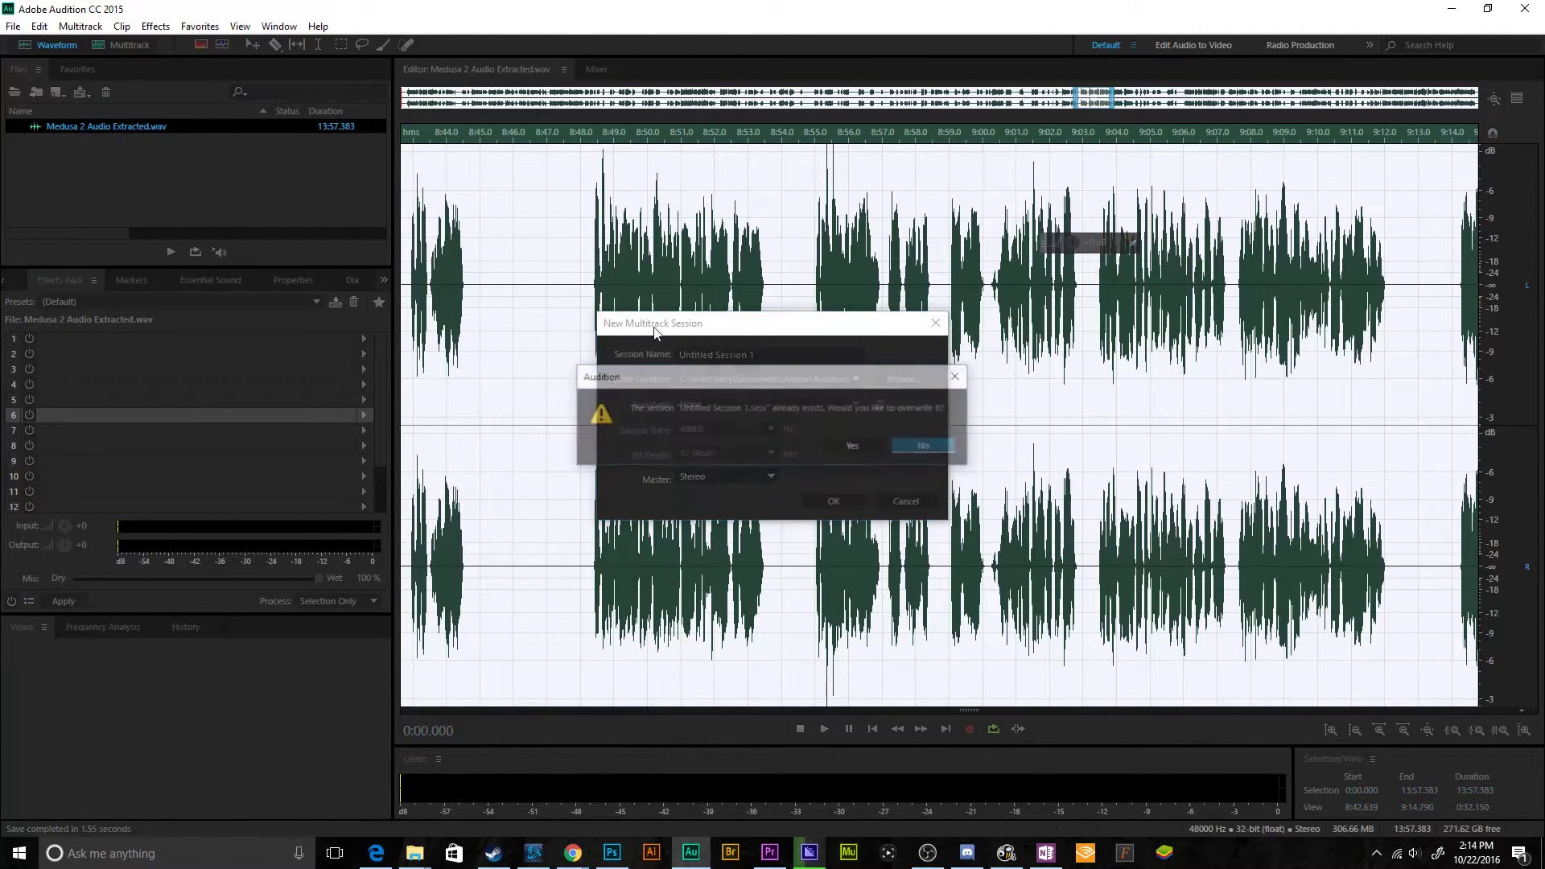
{"action": "left_click", "coordinate": [847, 444]}
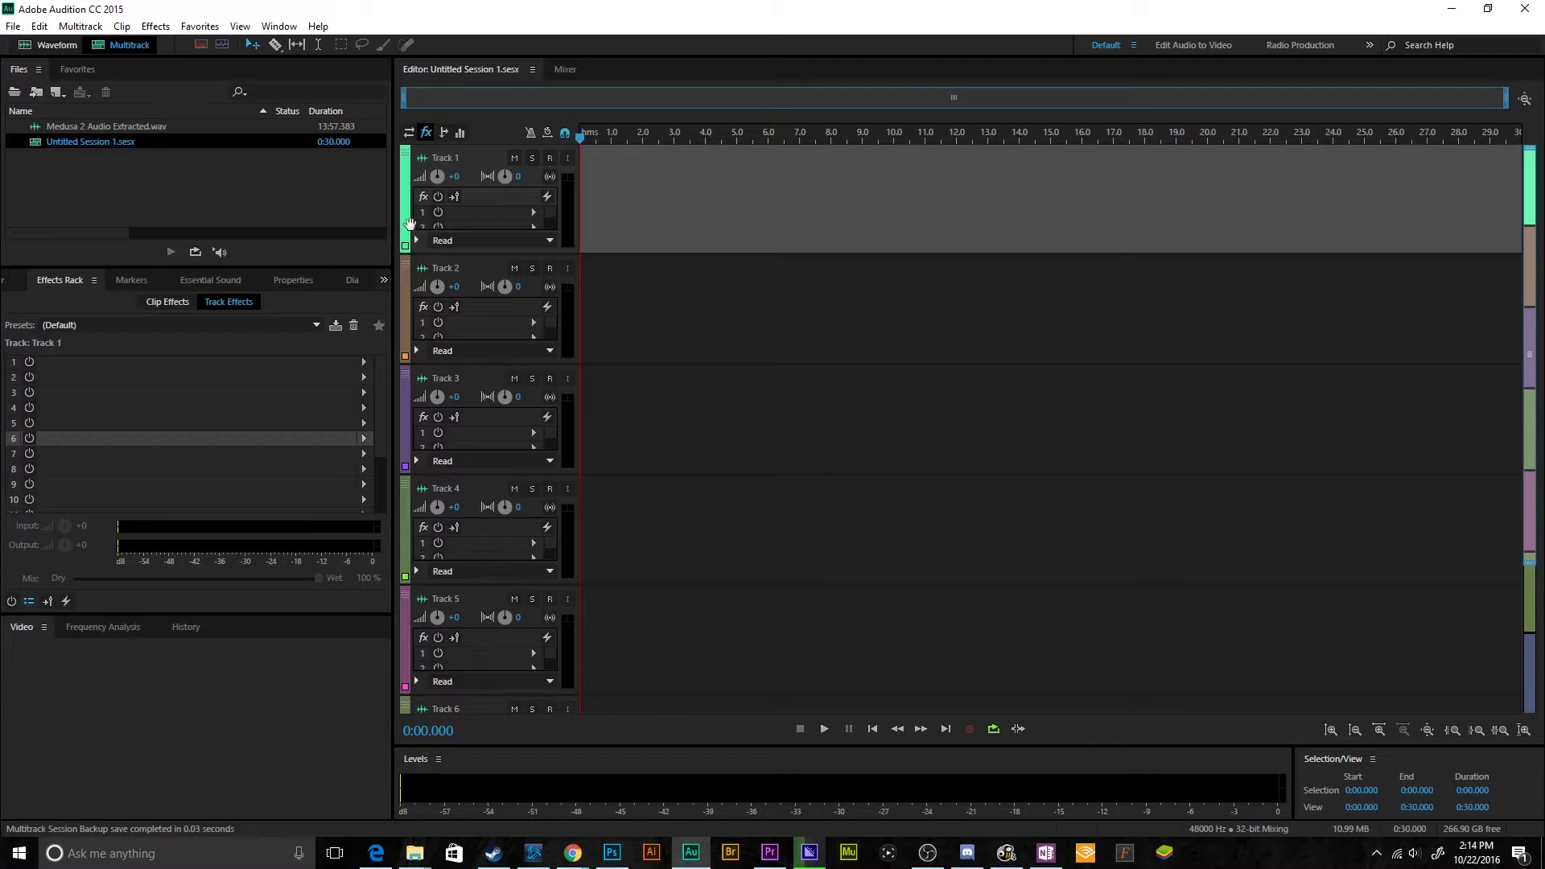
Step: Enlarge Track 1 and add Dynamics Processing with the Larry Gate 01 preset to its first effect slot
{"action": "left_click_drag", "start_coordinate": [559, 252], "coordinate": [559, 362]}
{"action": "left_click_drag", "start_coordinate": [492, 213], "coordinate": [483, 334]}
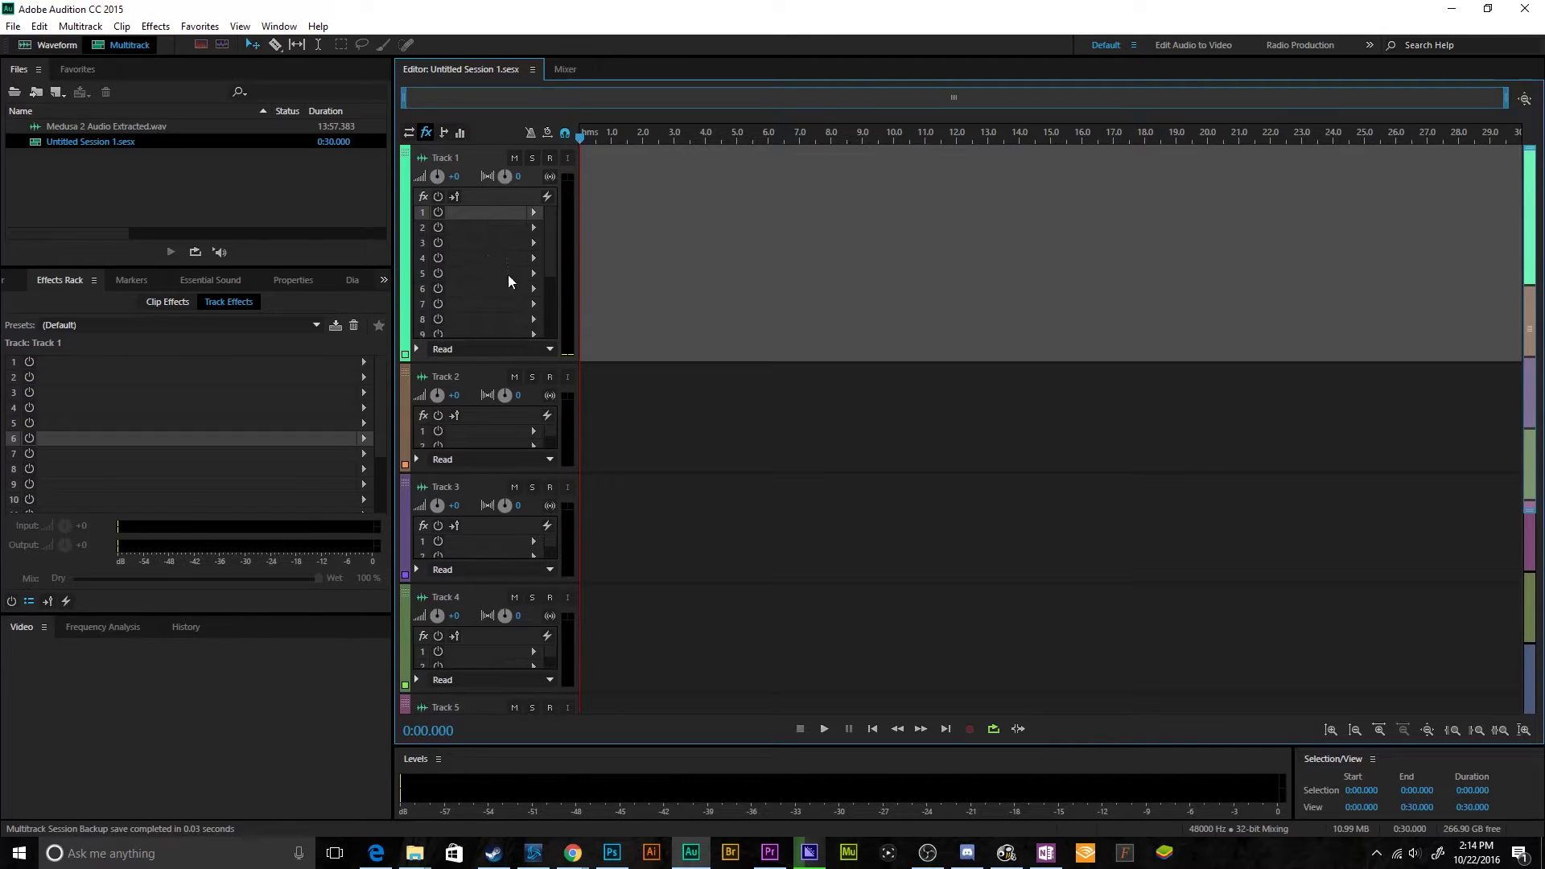
{"action": "left_click", "coordinate": [535, 217]}
{"action": "mouse_move", "coordinate": [610, 273]}
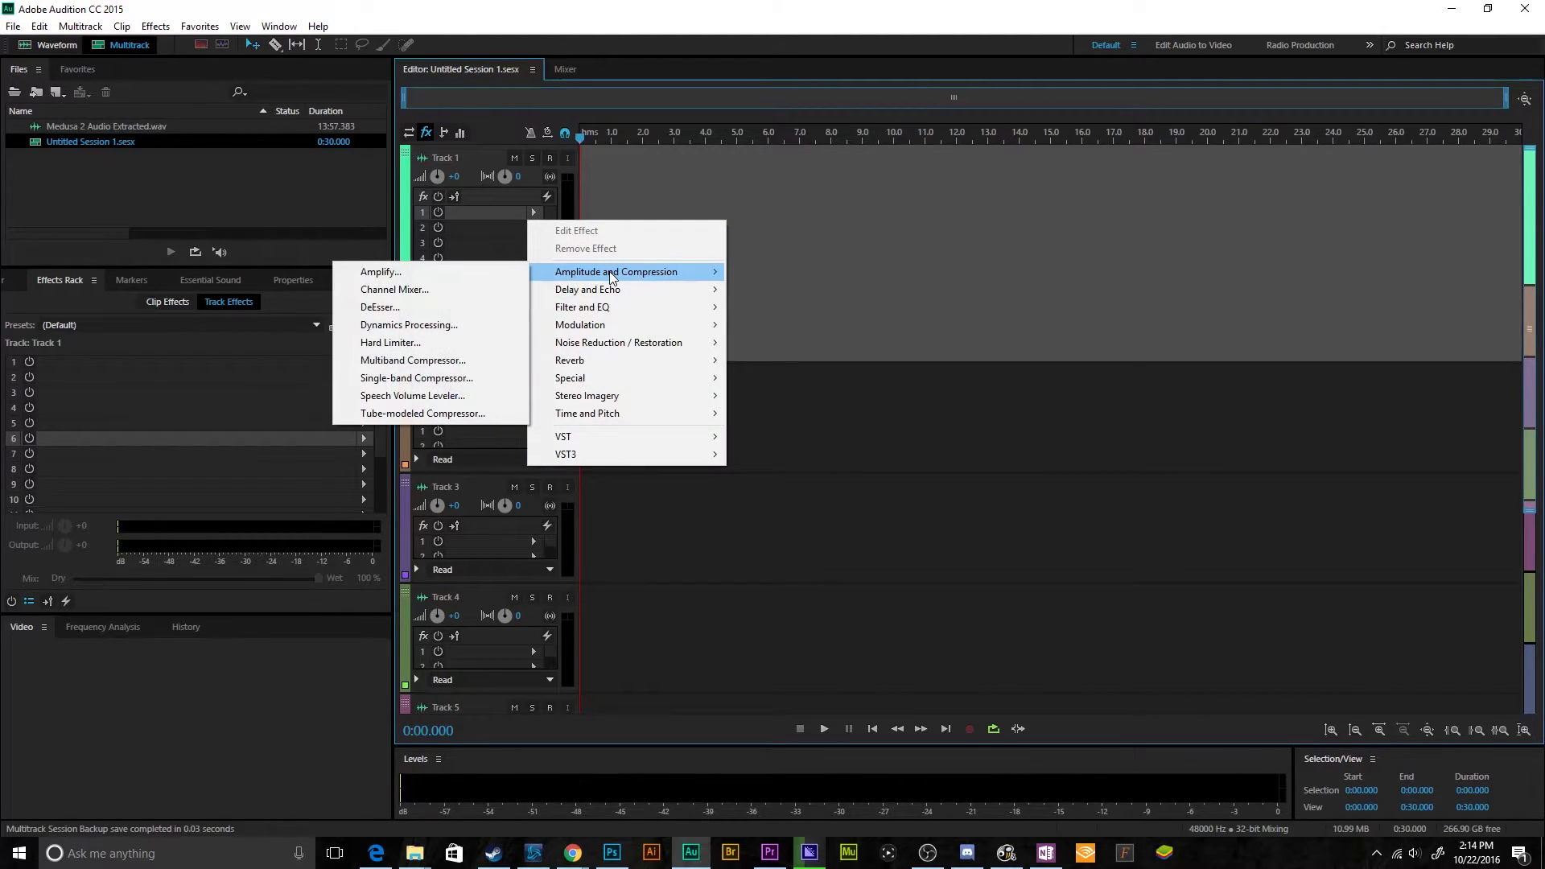
{"action": "left_click", "coordinate": [502, 326]}
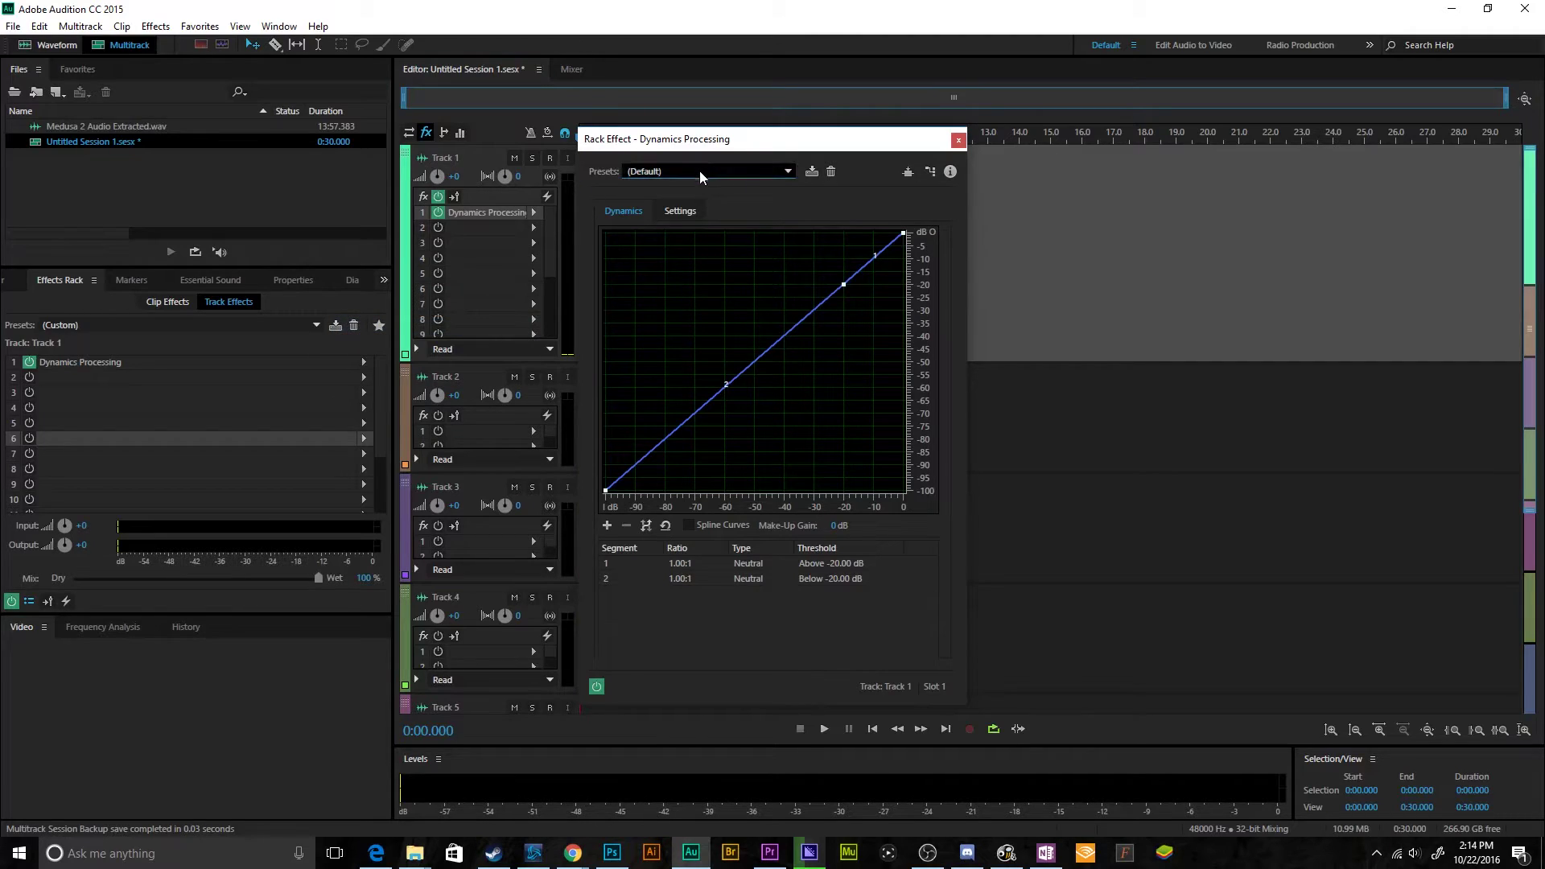
{"action": "left_click", "coordinate": [699, 171]}
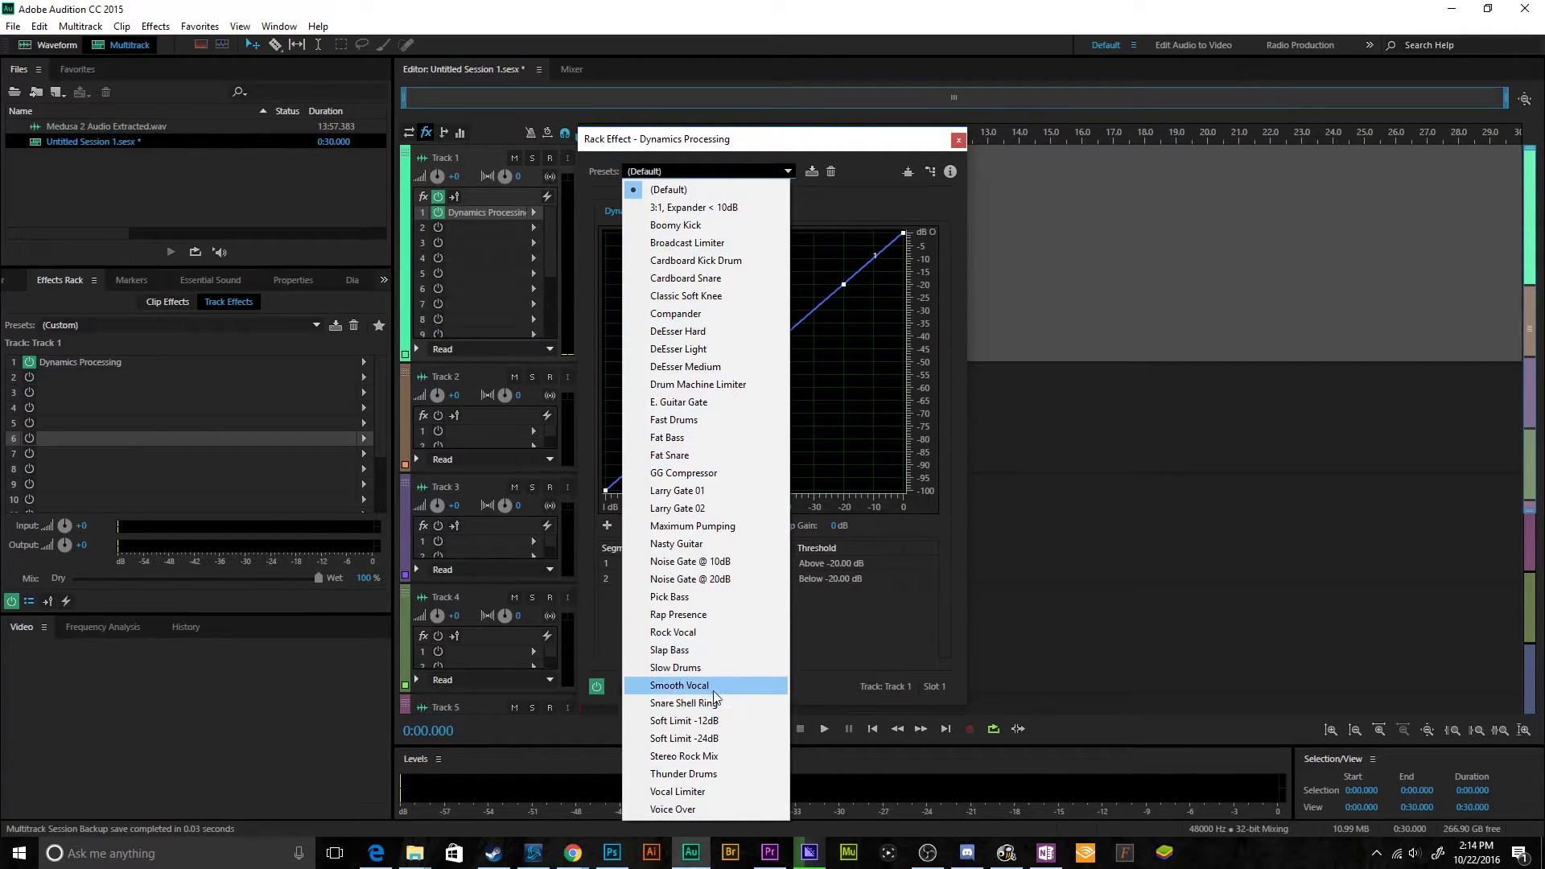
{"action": "left_click", "coordinate": [720, 495]}
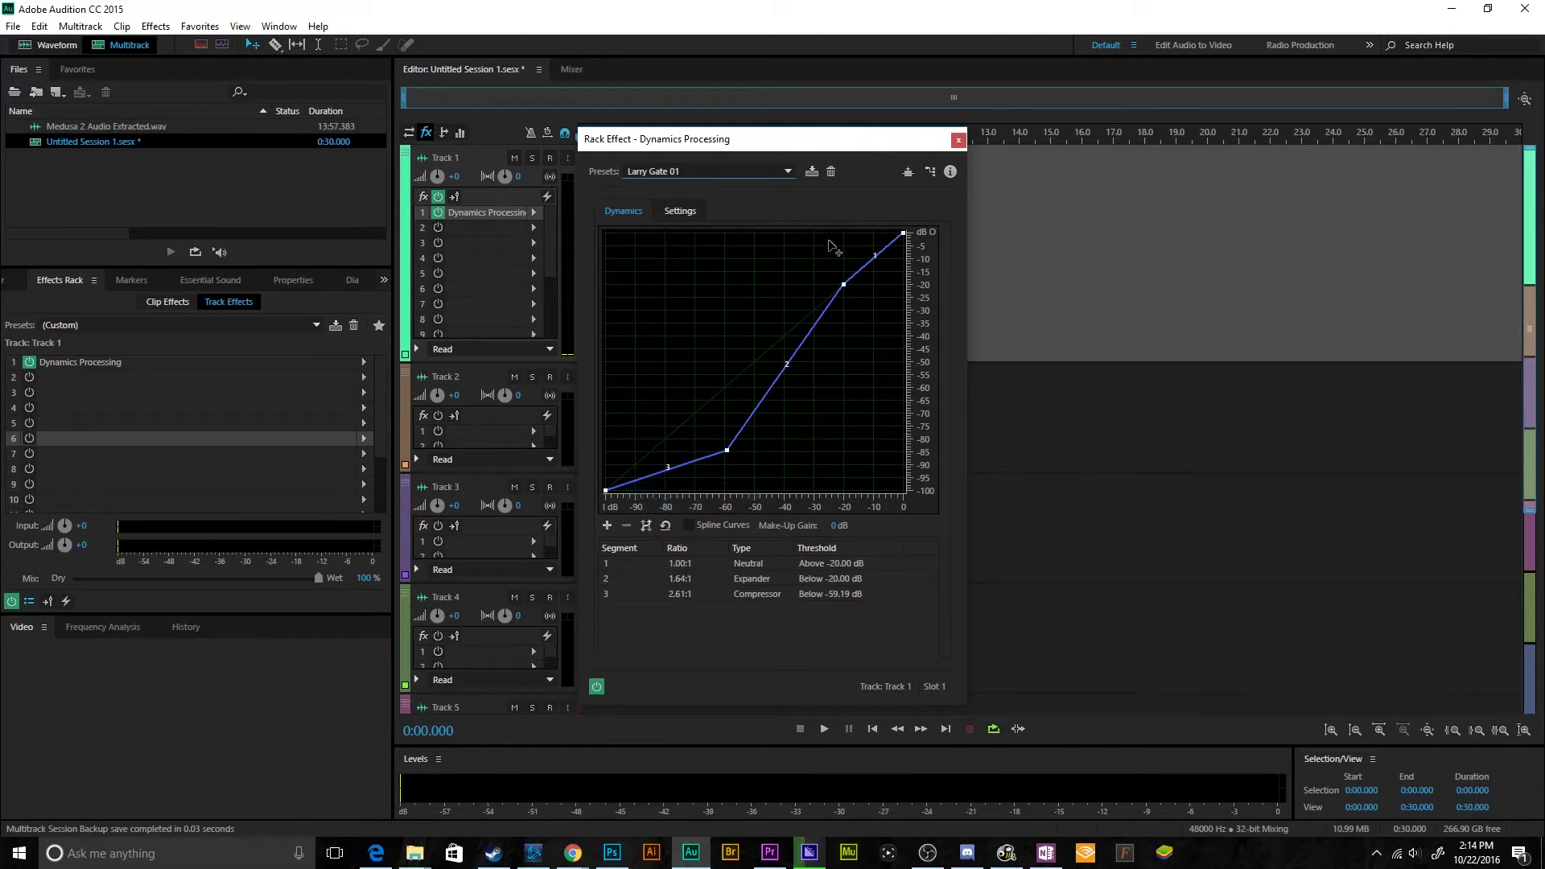
{"action": "left_click", "coordinate": [959, 140]}
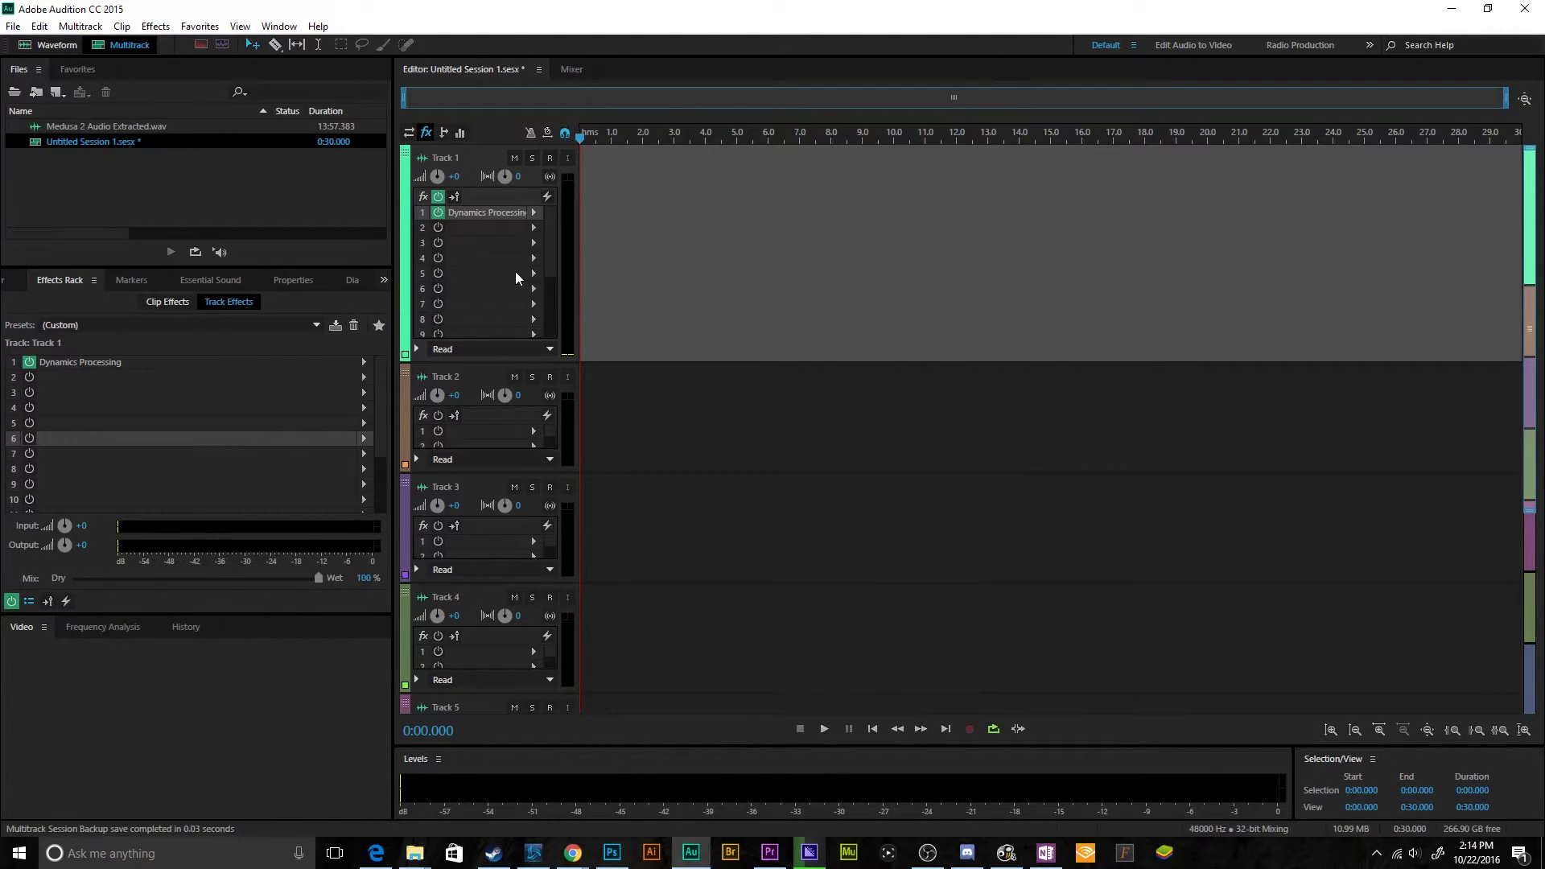
Step: Add Dynamics Processing with the GG Compressor preset to Track 2's first effect slot
{"action": "left_click", "coordinate": [543, 433]}
{"action": "mouse_move", "coordinate": [650, 493]}
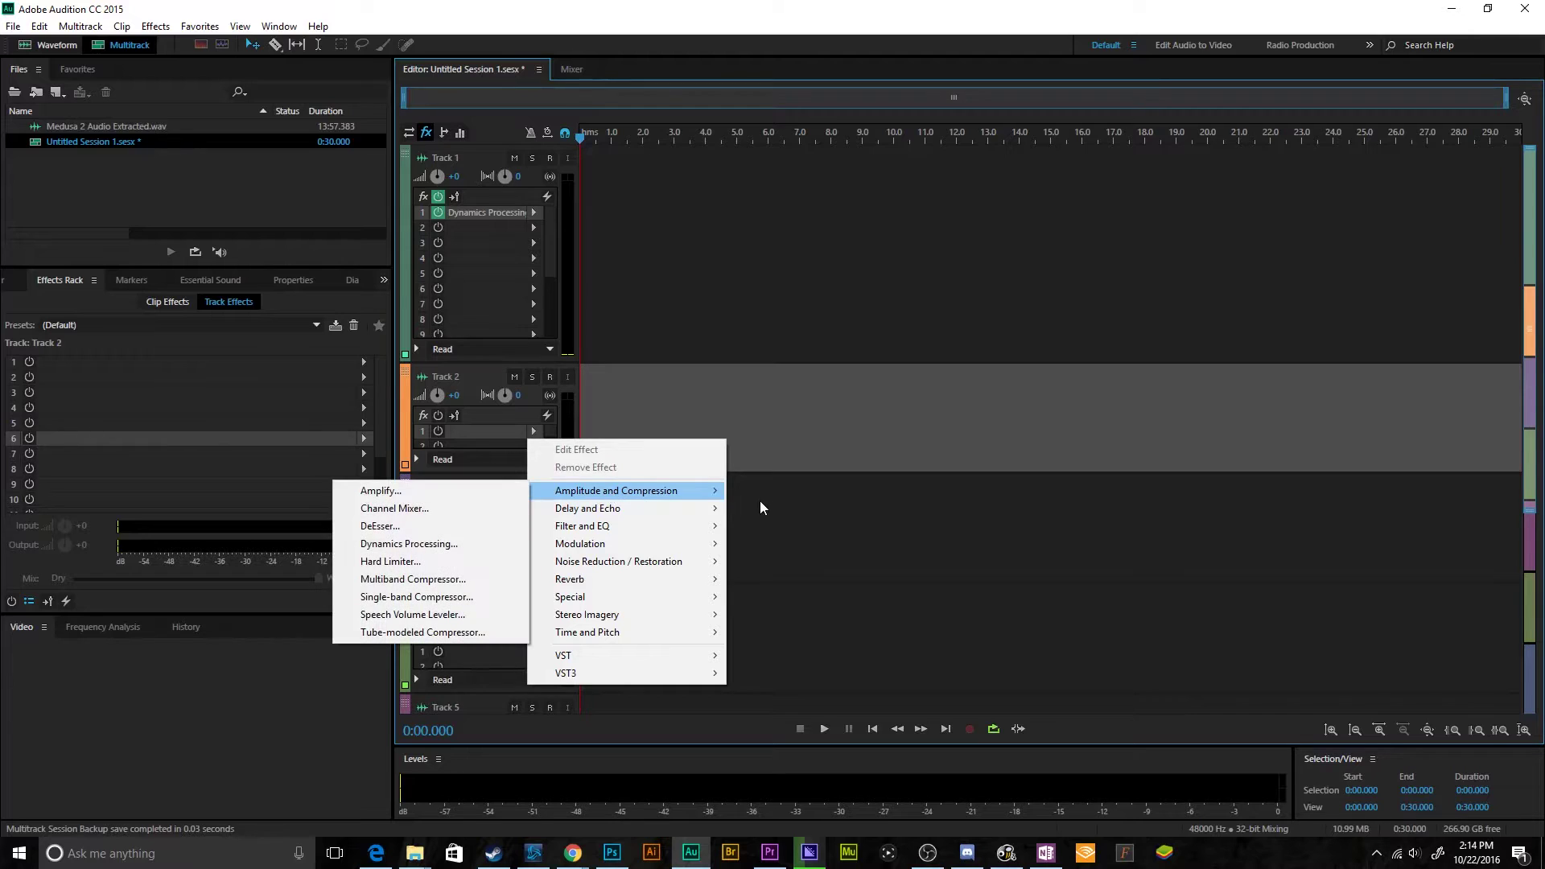
{"action": "left_click", "coordinate": [448, 544]}
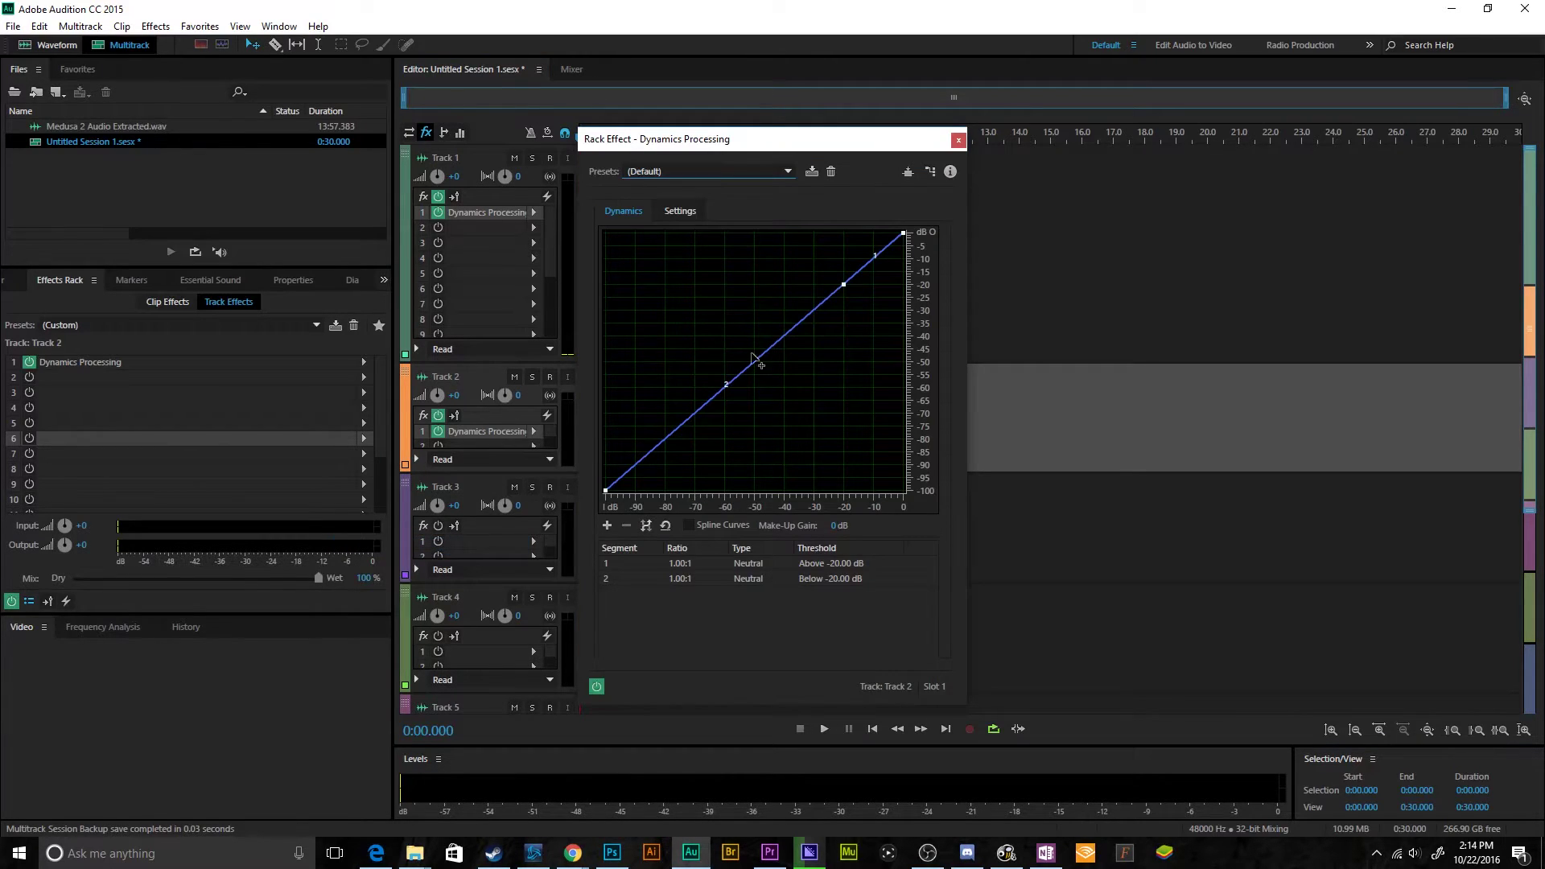
{"action": "left_click", "coordinate": [766, 172]}
{"action": "left_click", "coordinate": [693, 473]}
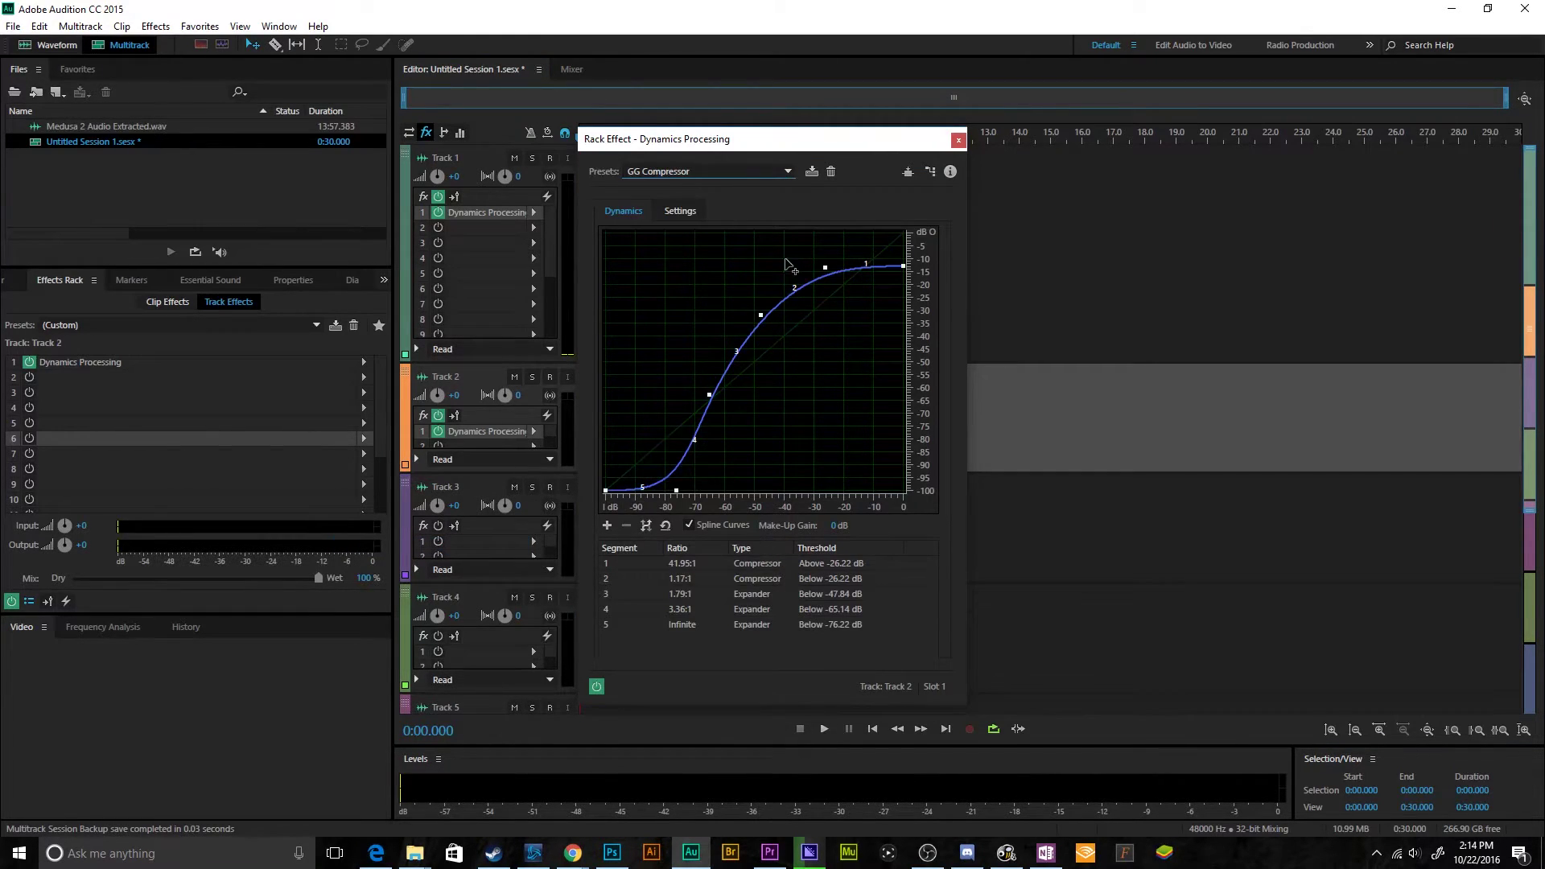
{"action": "left_click", "coordinate": [957, 138]}
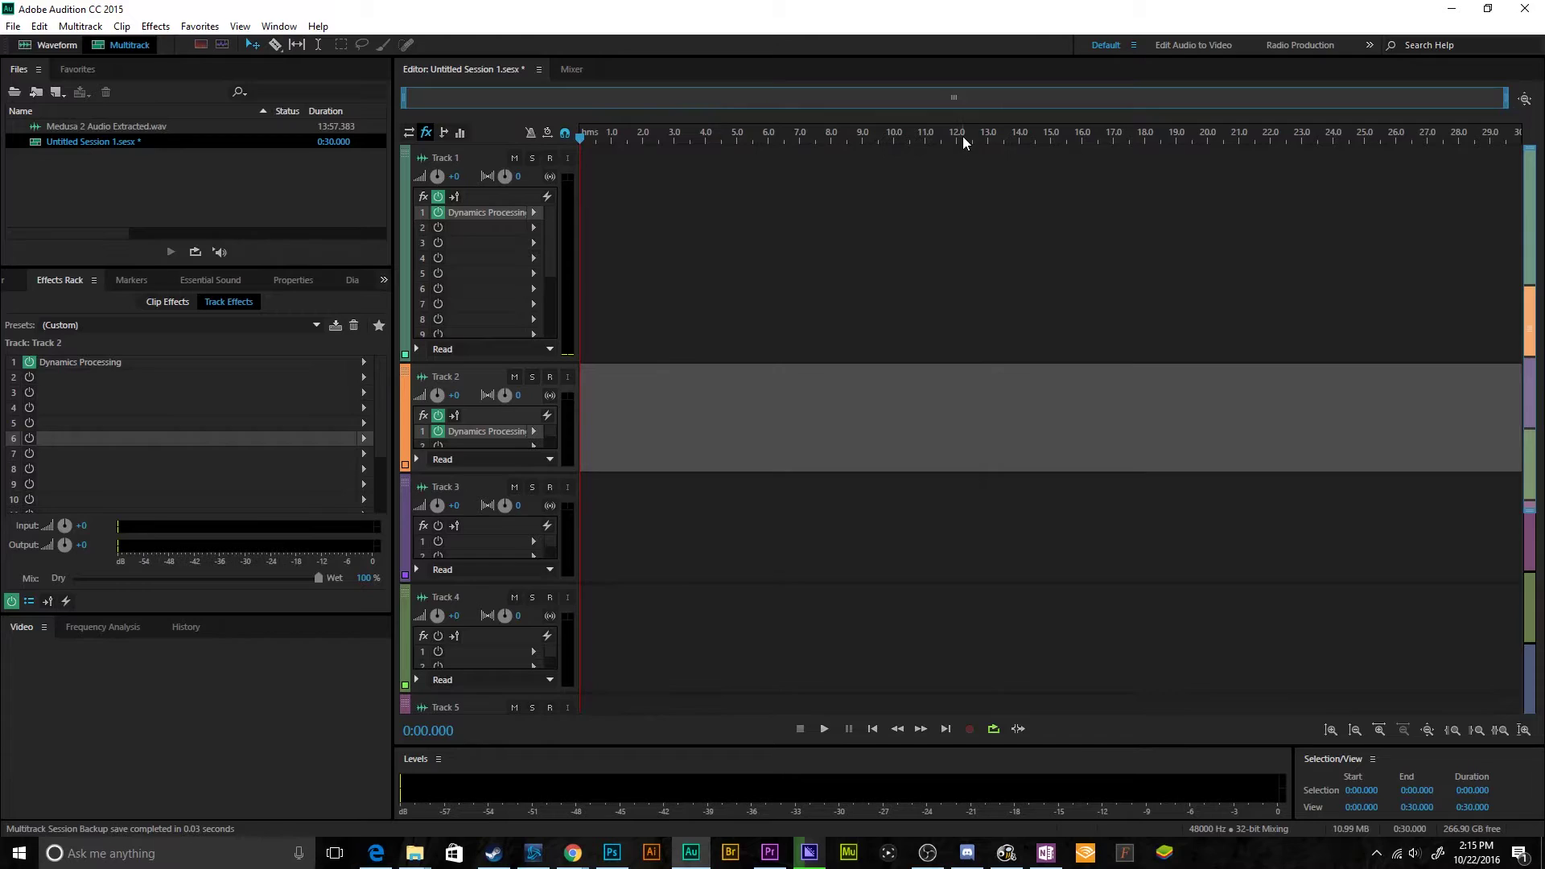
Step: Add a DeEsser with the Male Voice DeEsser preset to Track 3's first effect slot
{"action": "left_click", "coordinate": [534, 542]}
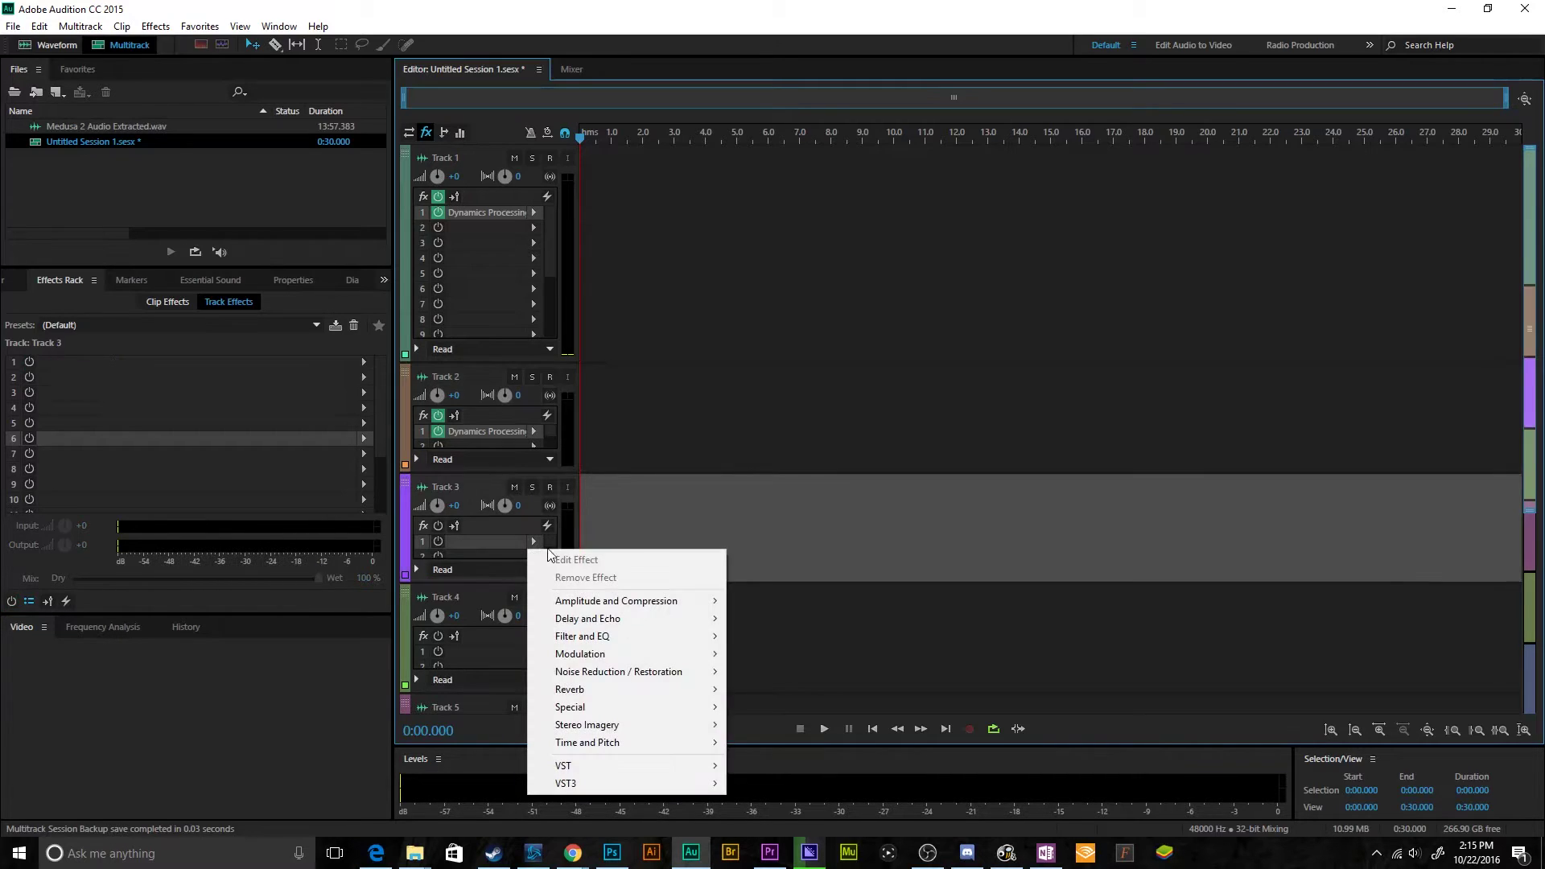
{"action": "mouse_move", "coordinate": [612, 605]}
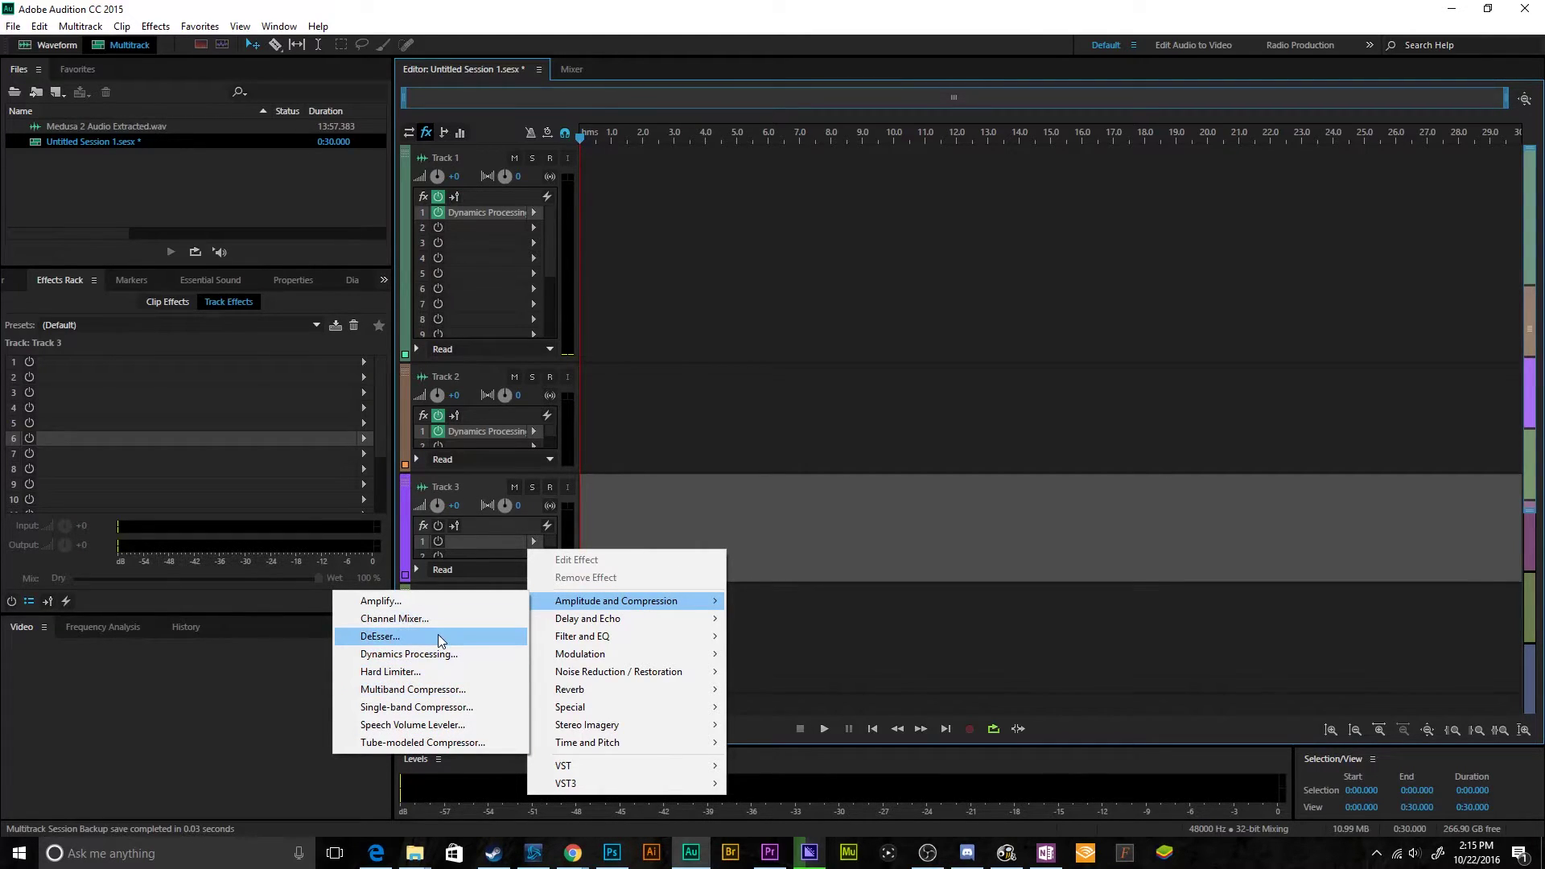
{"action": "left_click", "coordinate": [449, 637]}
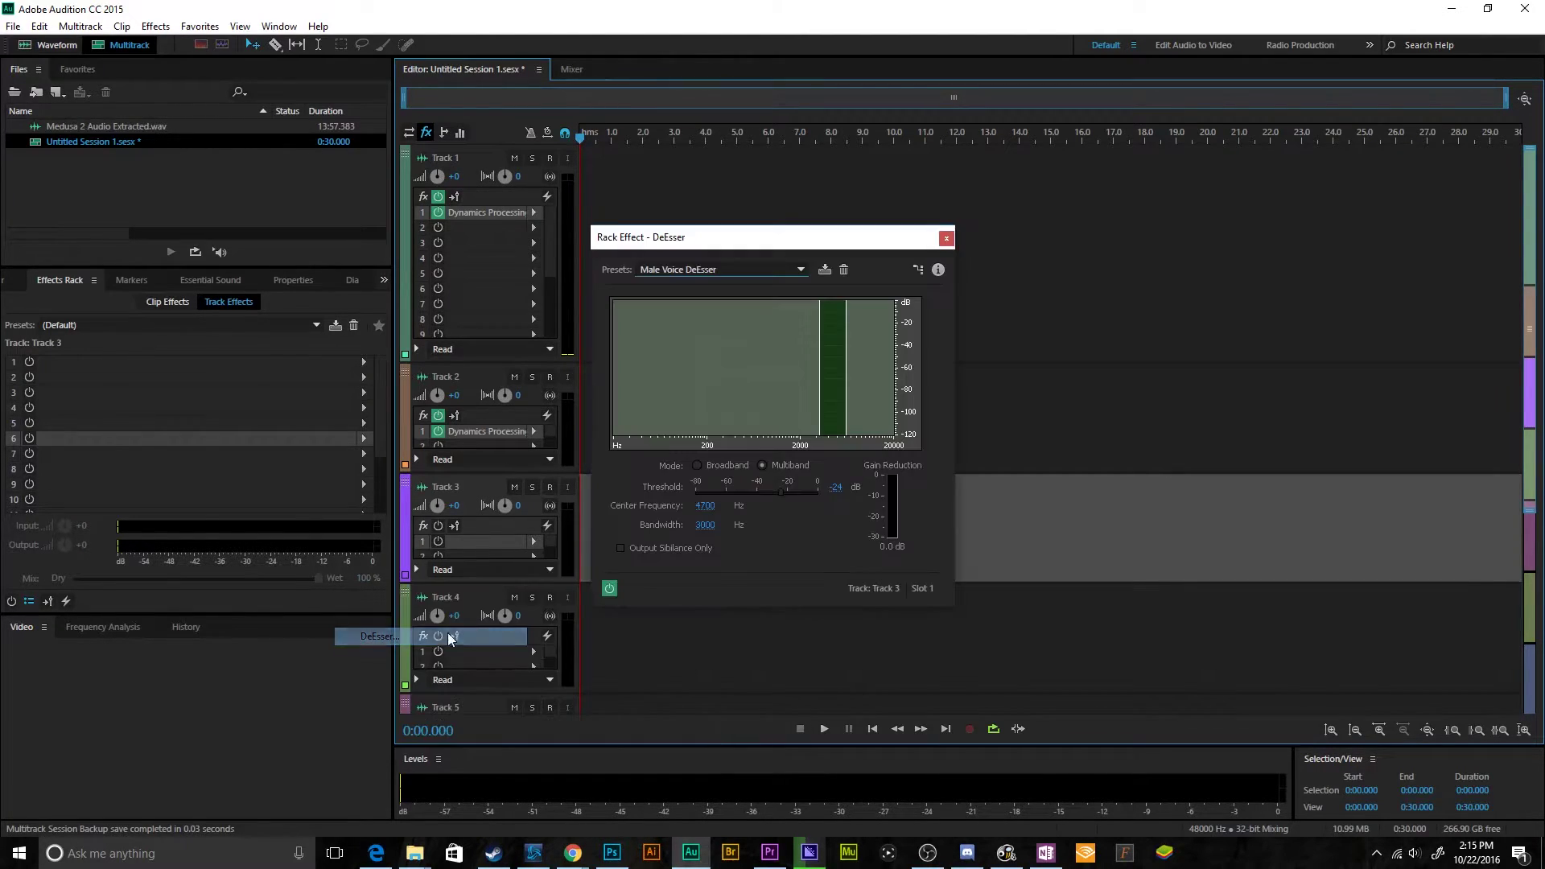
{"action": "left_click", "coordinate": [946, 239]}
Step: Add a Parametric Equalizer with the Loudness Maximizer preset to Track 4's first effect slot
{"action": "left_click", "coordinate": [536, 651]}
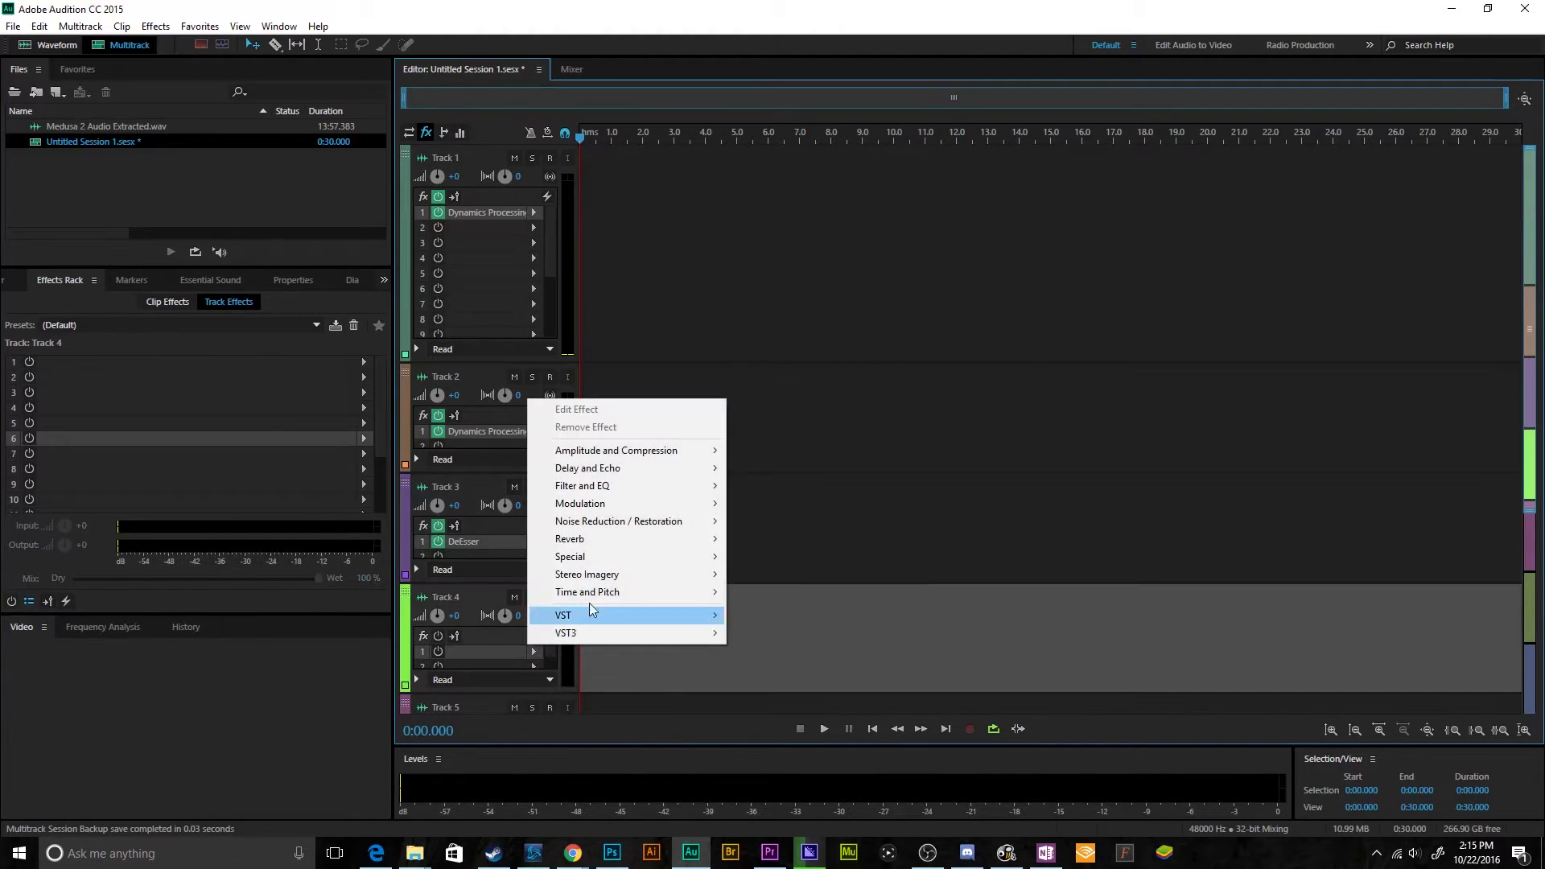
{"action": "mouse_move", "coordinate": [612, 486]}
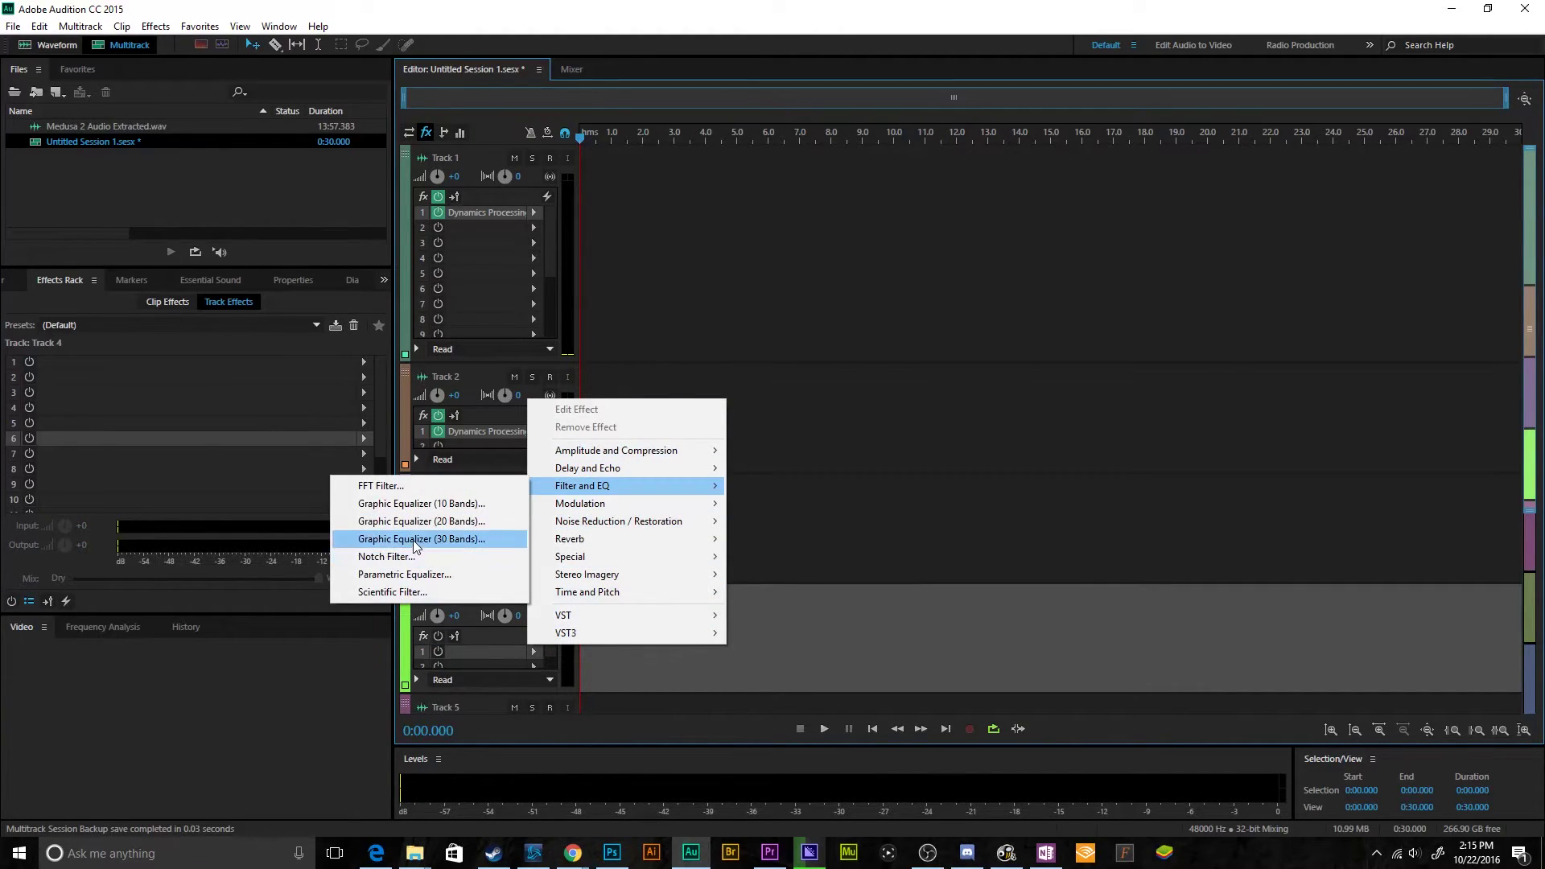
{"action": "left_click", "coordinate": [412, 574]}
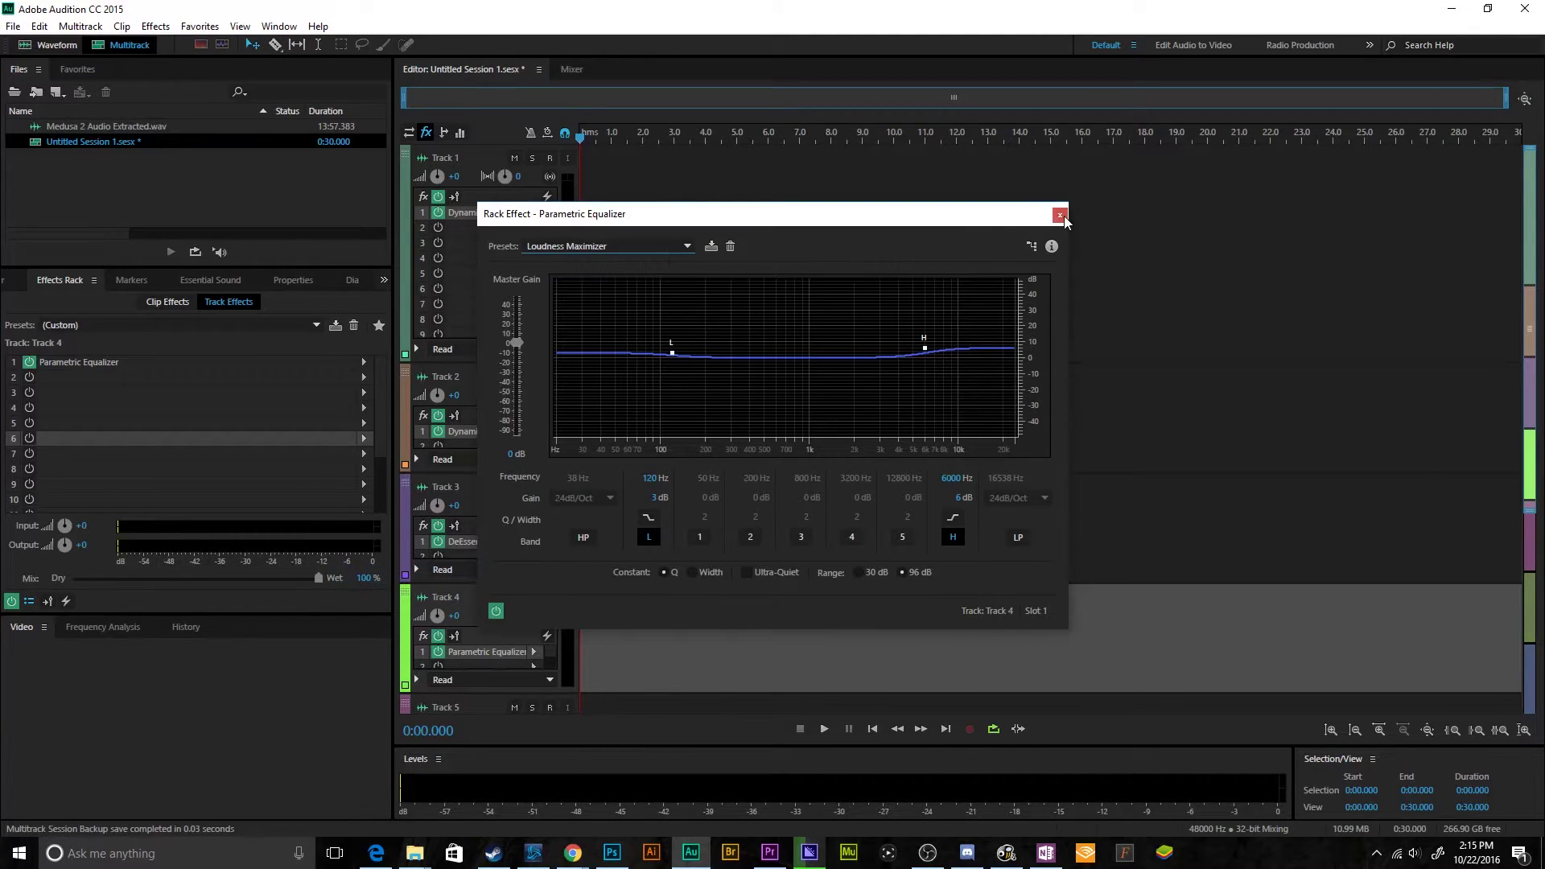
{"action": "left_click", "coordinate": [1064, 207]}
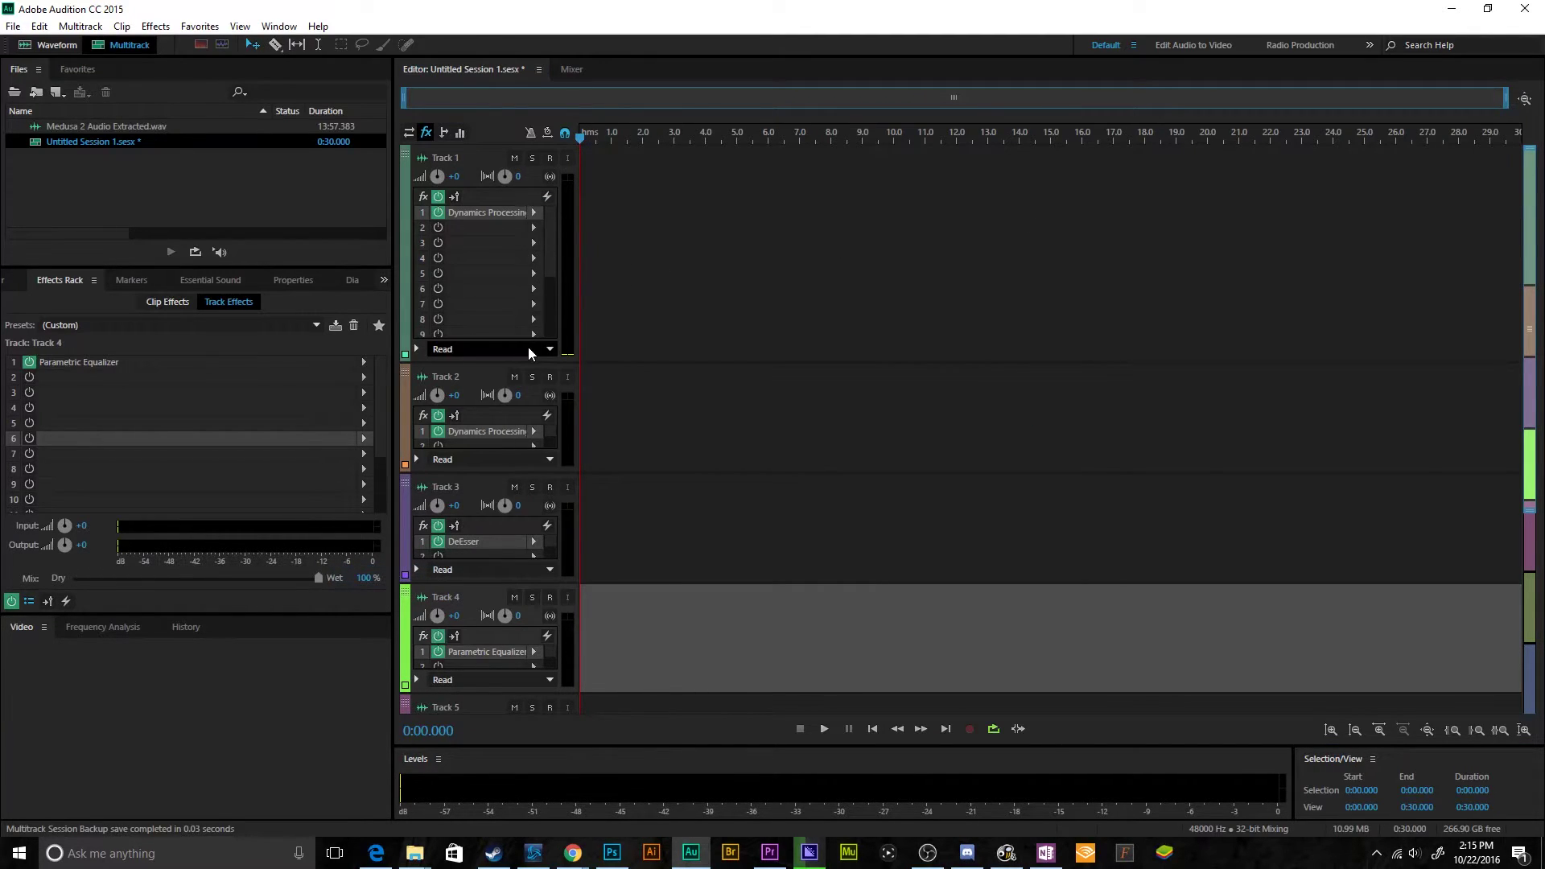
Step: Reduce Track 1's height and reopen its Dynamics Processing effect to review the Larry Gate 01 curve and preset options
{"action": "left_click", "coordinate": [524, 365]}
{"action": "left_click_drag", "start_coordinate": [524, 366], "coordinate": [533, 283]}
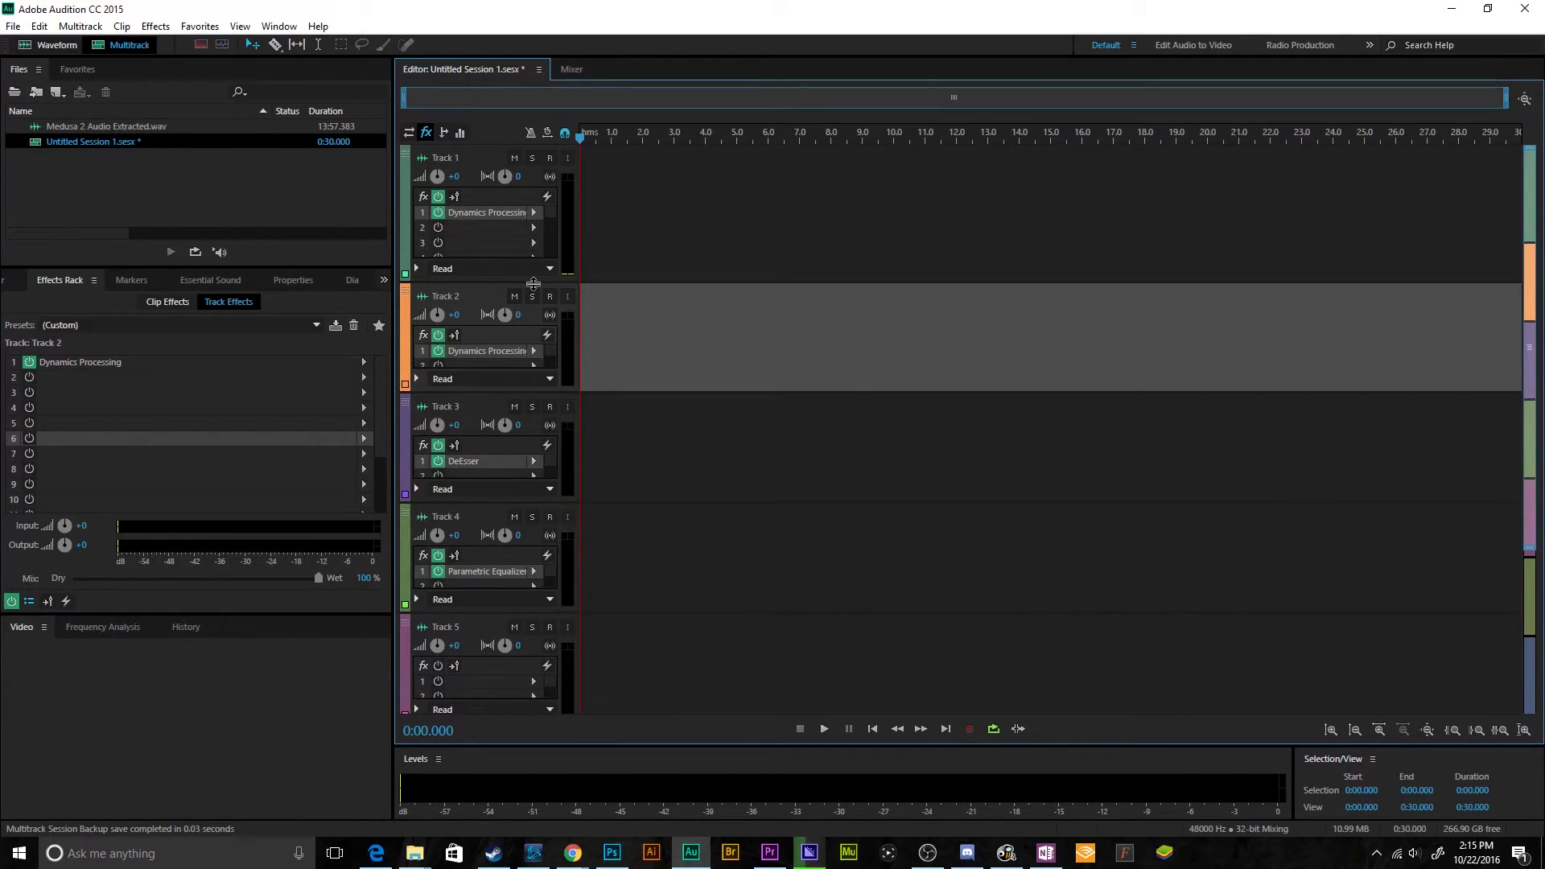
{"action": "left_click", "coordinate": [534, 213]}
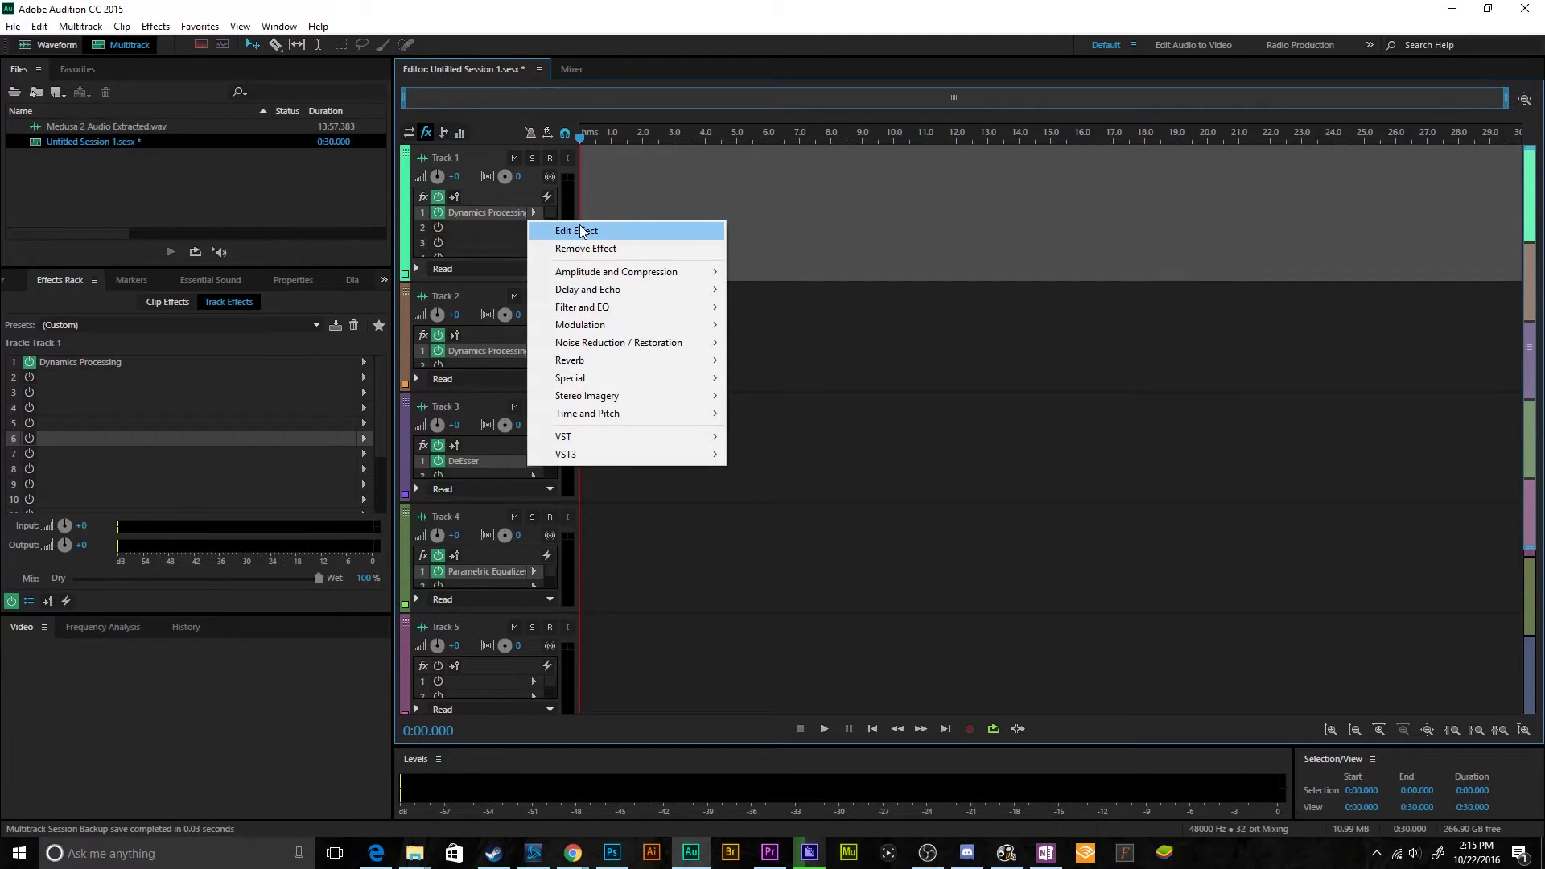
{"action": "double_click", "coordinate": [461, 214]}
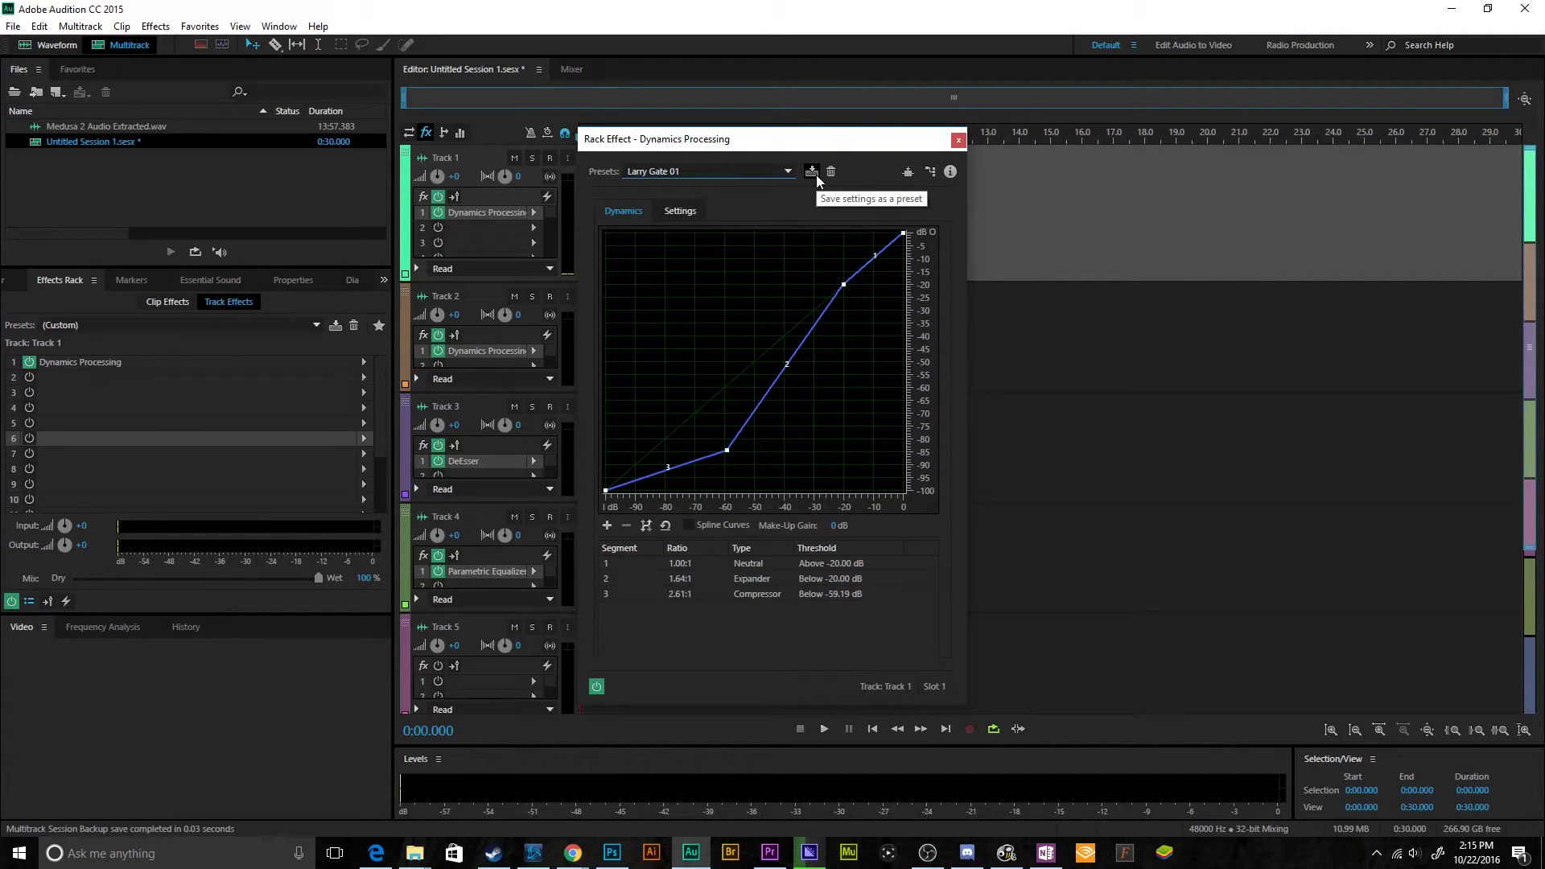
{"action": "left_click", "coordinate": [958, 140]}
{"action": "left_click", "coordinate": [502, 477]}
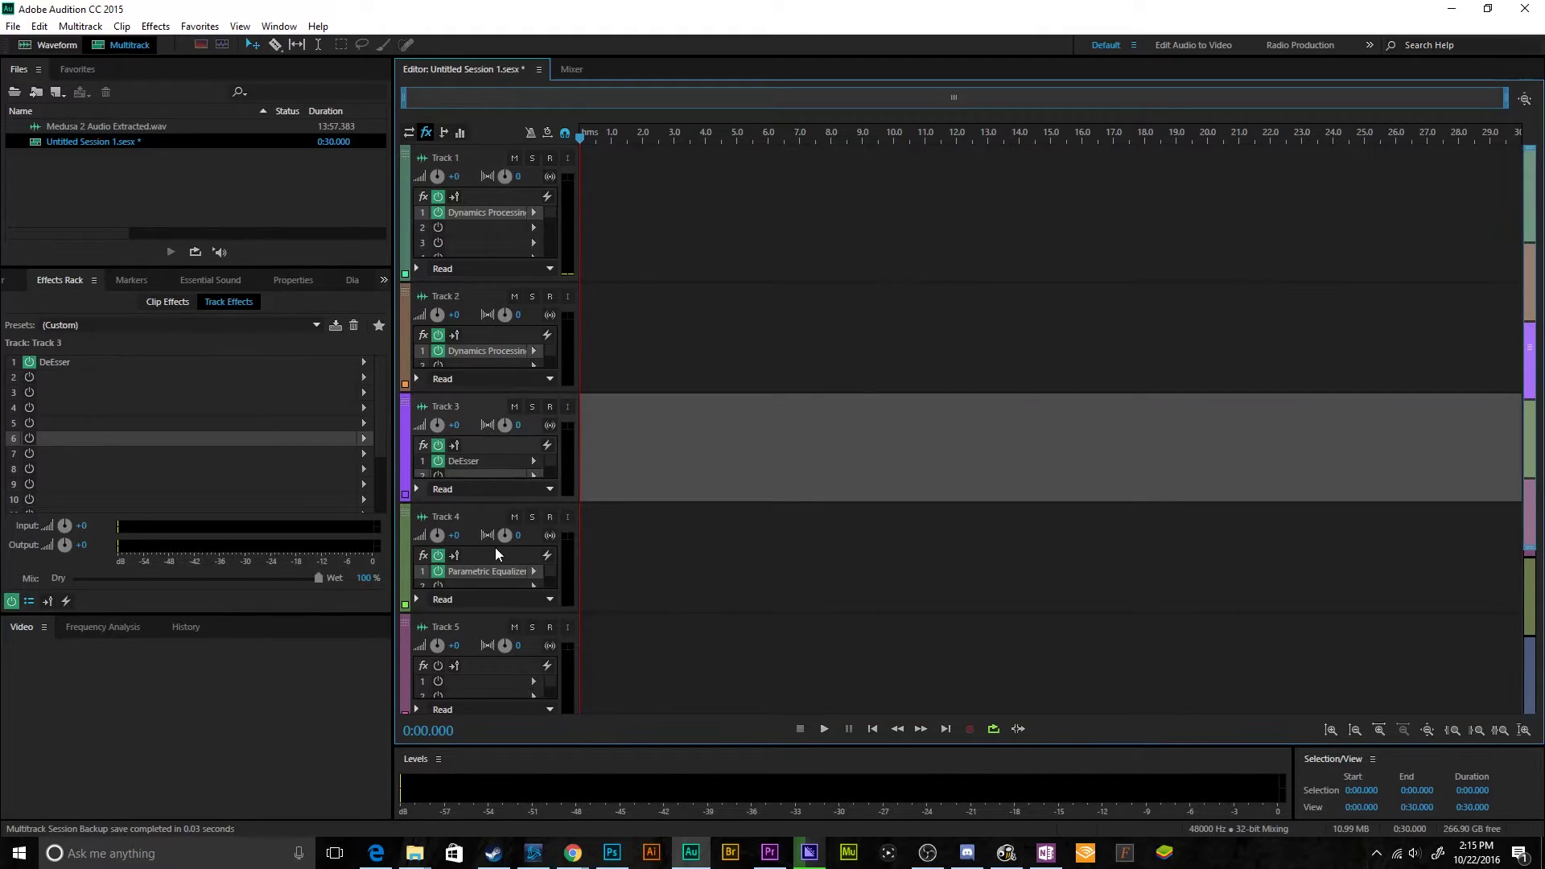
{"action": "left_click", "coordinate": [494, 594]}
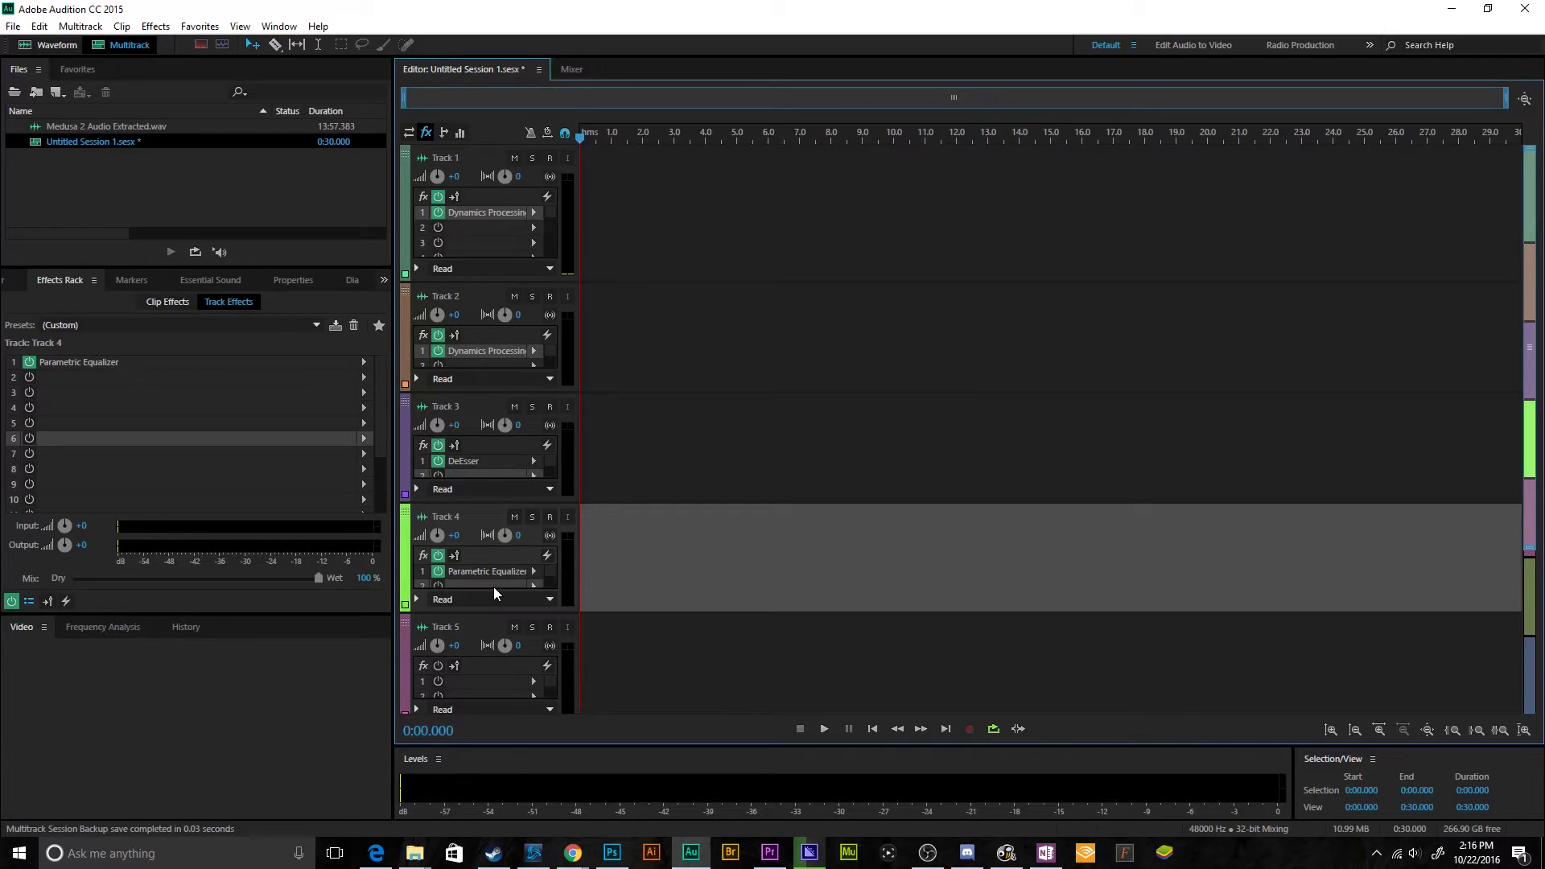
Step: Reopen Medusa 2 Audio Extracted.wav in the waveform editor, and switch to Premiere Pro to check the voice clip on Audio 1 in L Medusa 2
{"action": "double_click", "coordinate": [155, 125]}
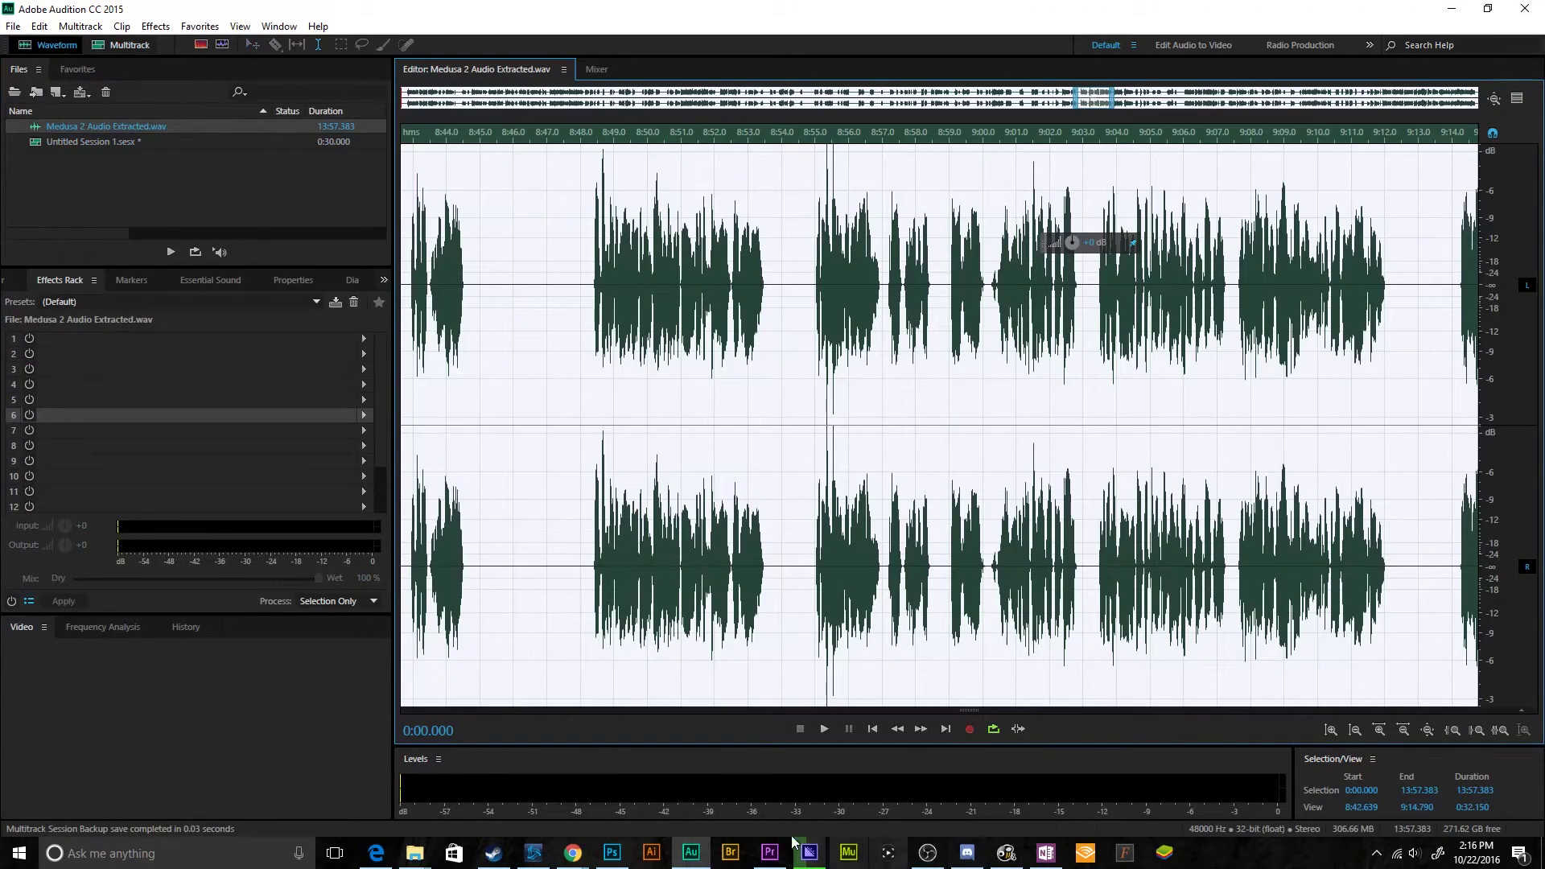
{"action": "left_click", "coordinate": [770, 852]}
{"action": "left_click", "coordinate": [859, 660]}
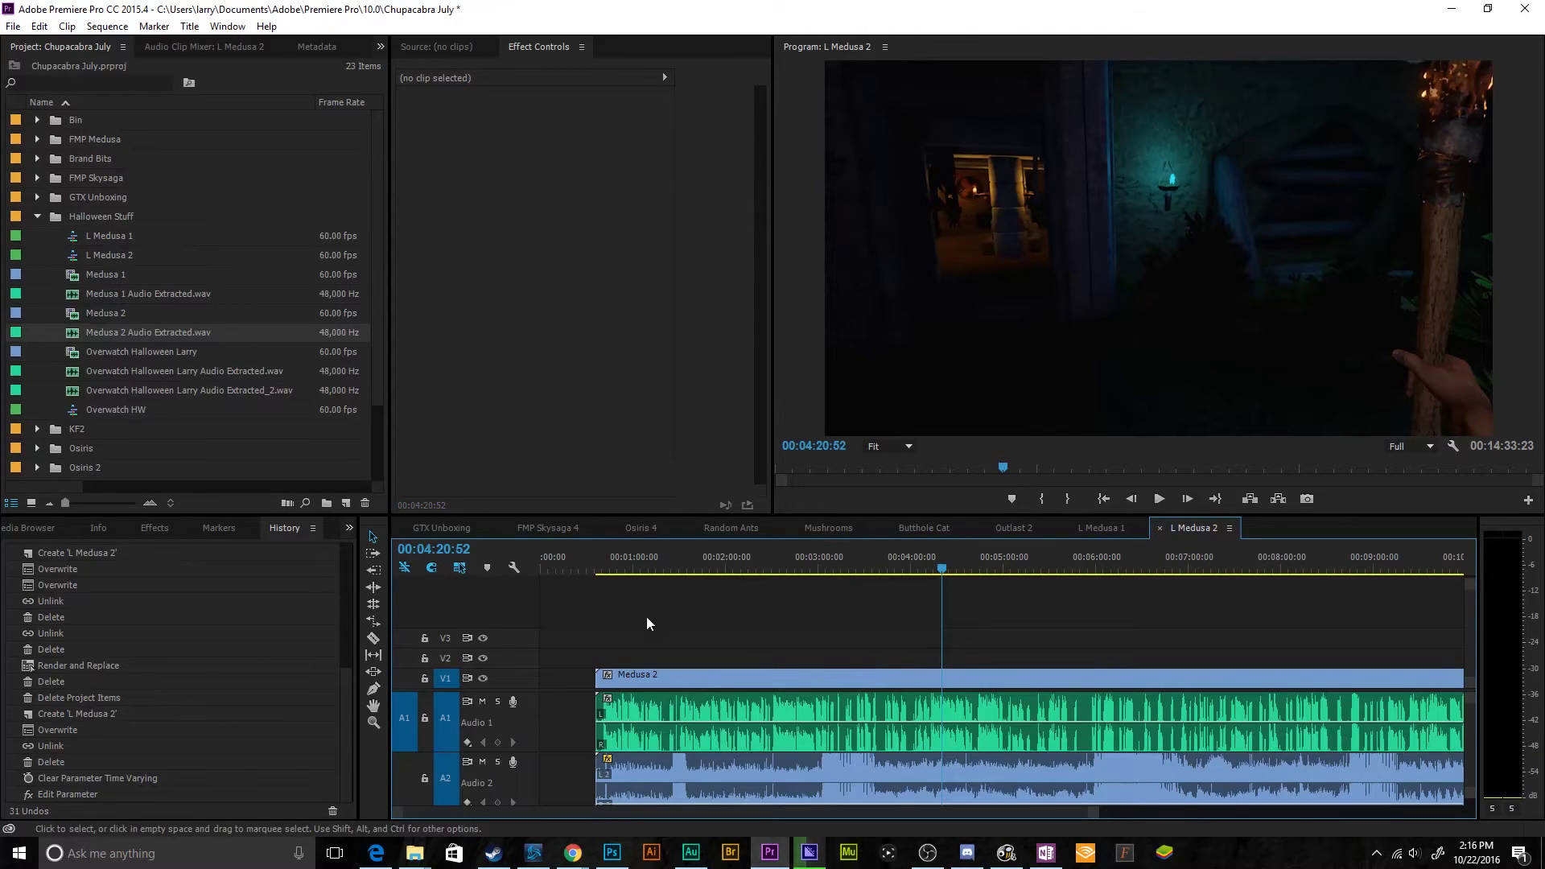
{"action": "left_click", "coordinate": [1240, 717]}
{"action": "left_click", "coordinate": [1225, 637]}
{"action": "left_click", "coordinate": [1196, 740]}
{"action": "left_click", "coordinate": [1279, 789]}
{"action": "left_click", "coordinate": [1280, 738]}
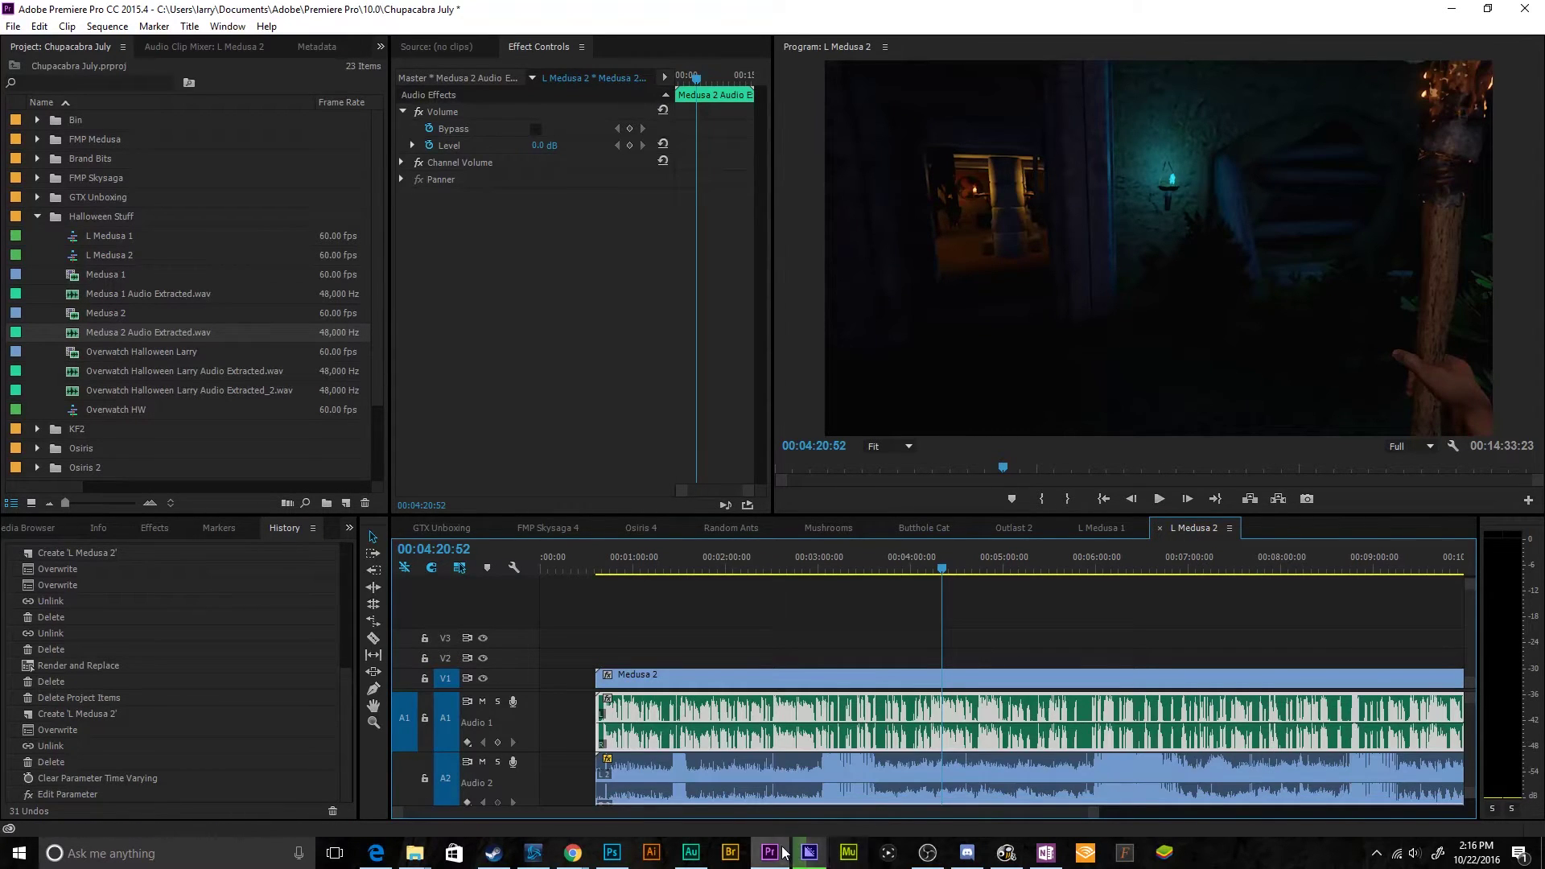
Step: Switch back to Audition and place the playhead at 8:55.437 in the voice waveform
{"action": "left_click", "coordinate": [691, 852]}
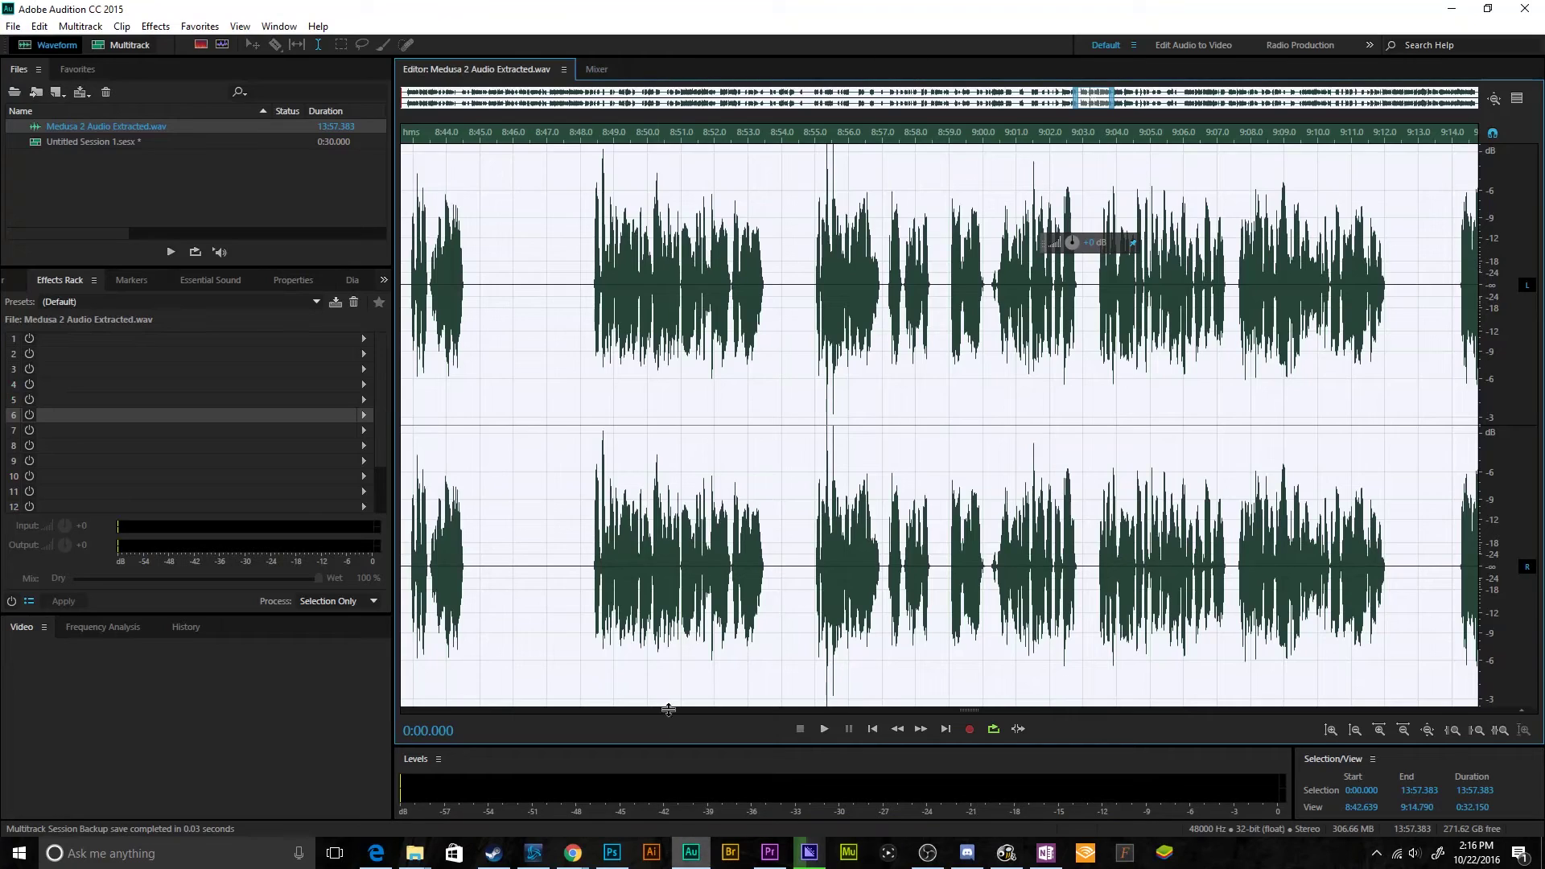
{"action": "left_click", "coordinate": [832, 443]}
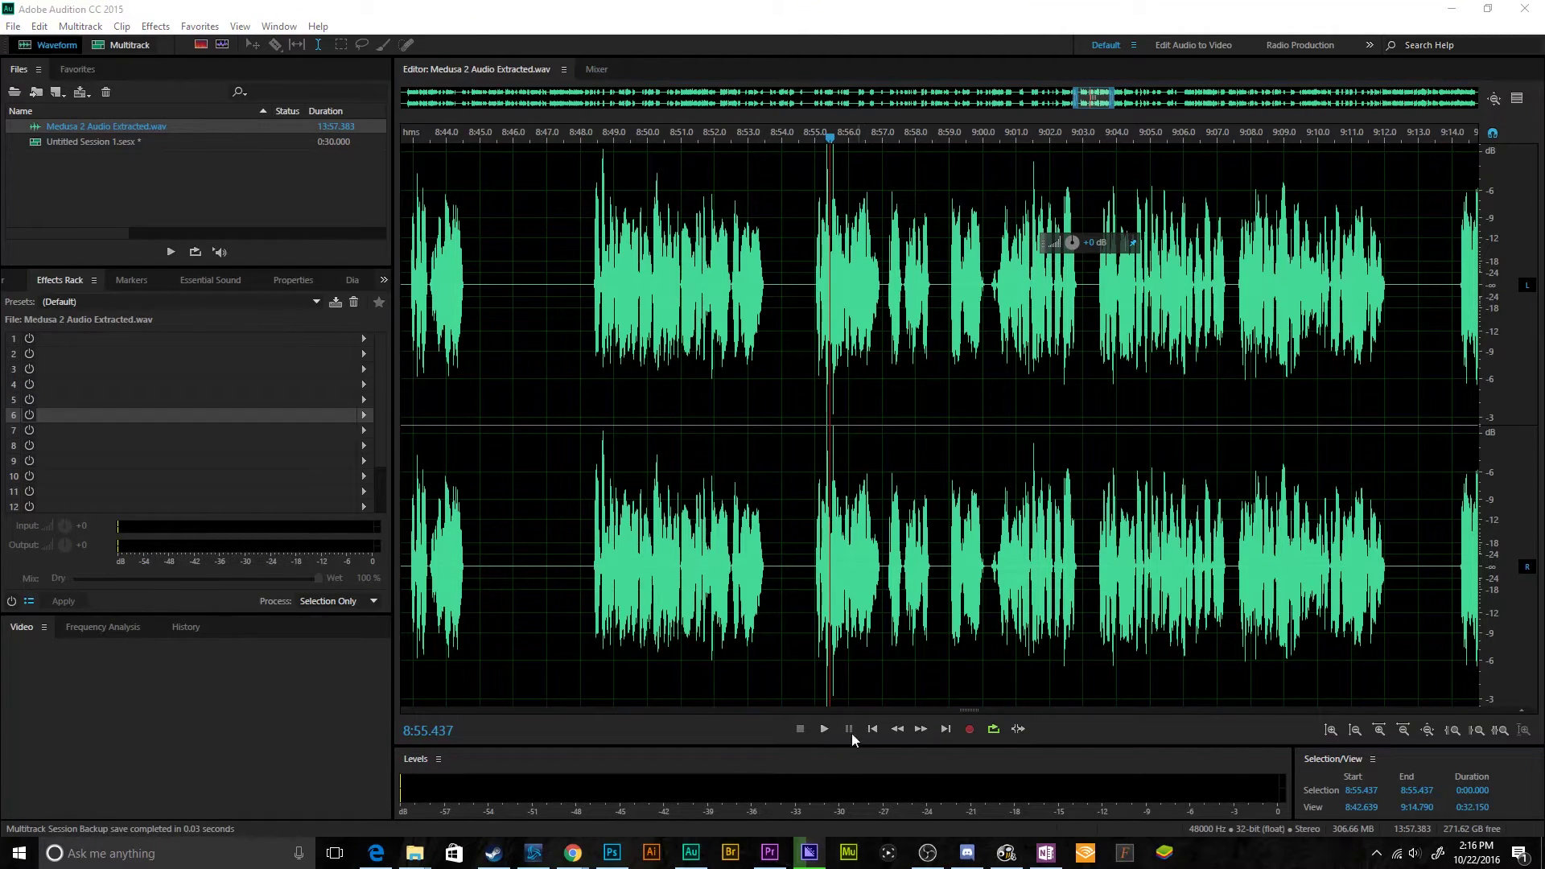
Step: Switch to Premiere Pro and place the L Medusa 2 playhead at 00:00:41:17, where the voice audio begins
{"action": "left_click", "coordinate": [769, 852]}
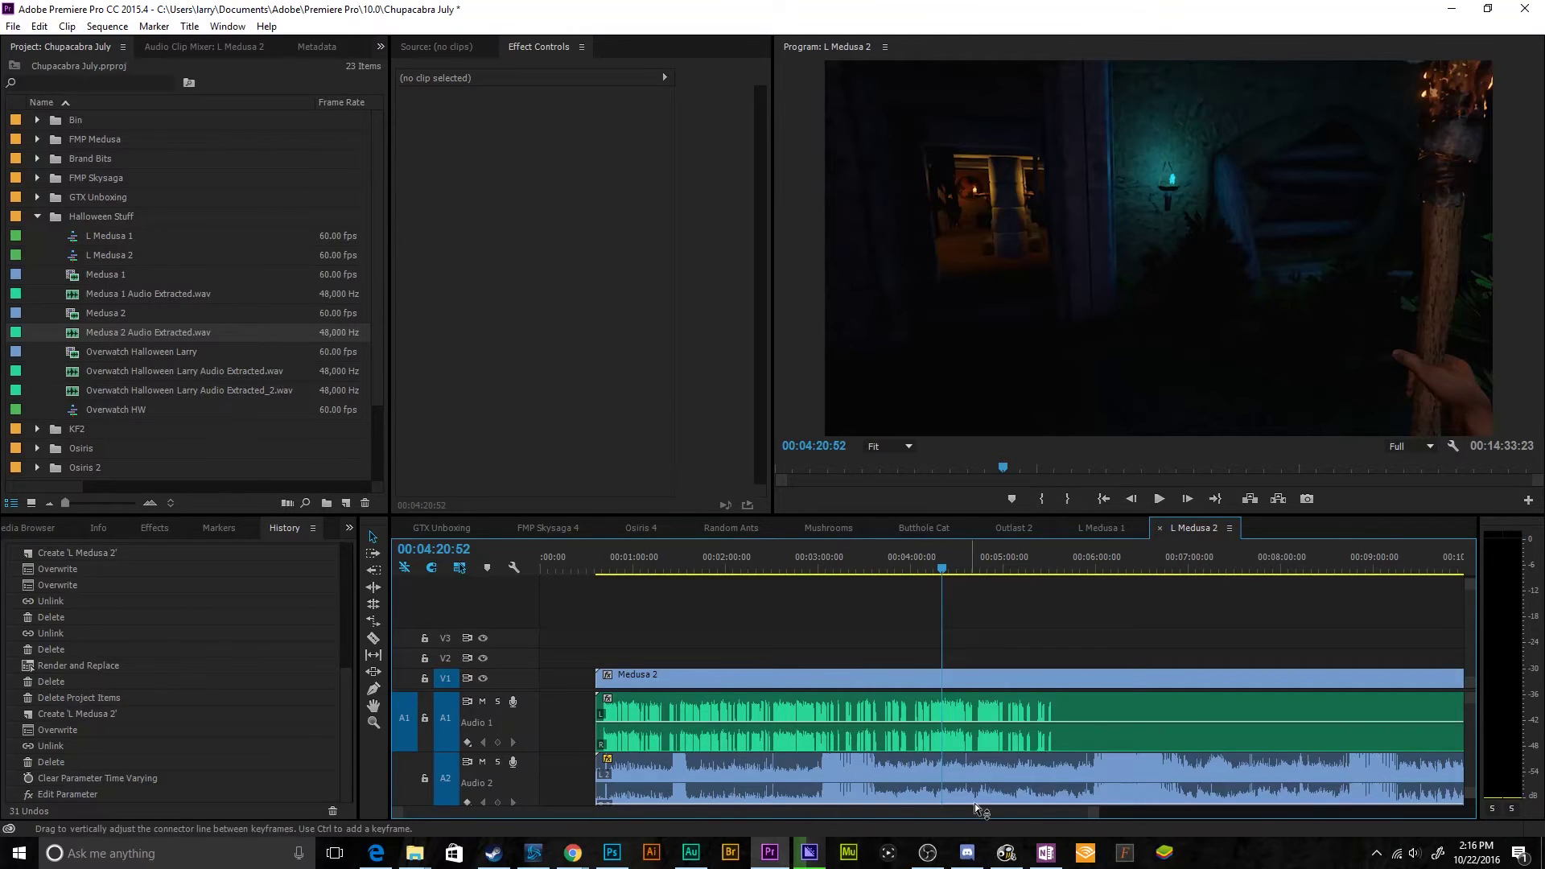
{"action": "left_click_drag", "start_coordinate": [1093, 813], "coordinate": [1075, 813]}
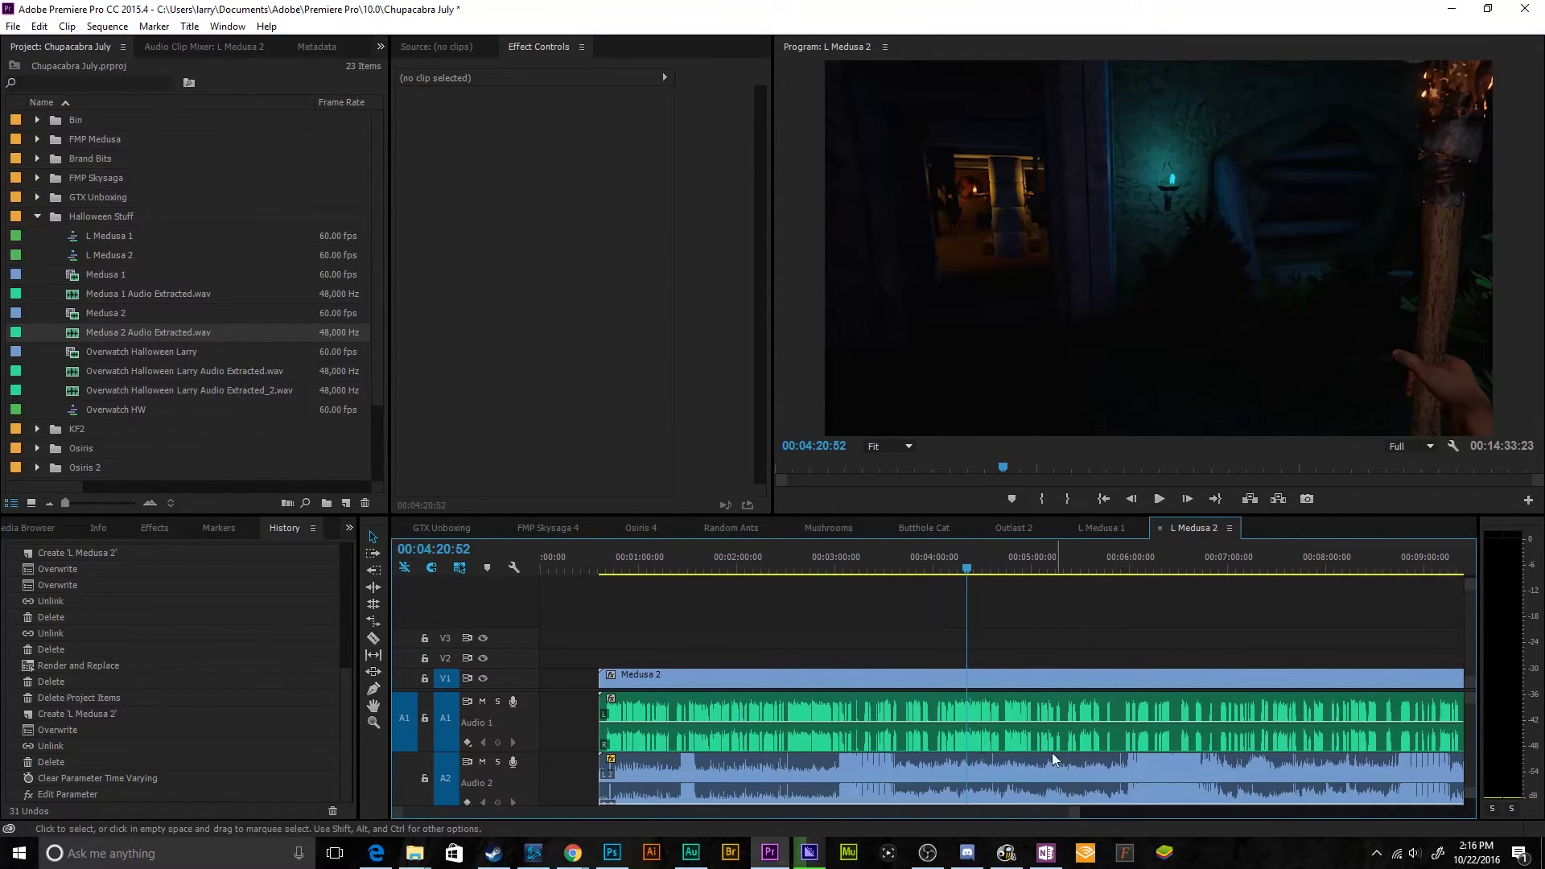
{"action": "left_click", "coordinate": [609, 569]}
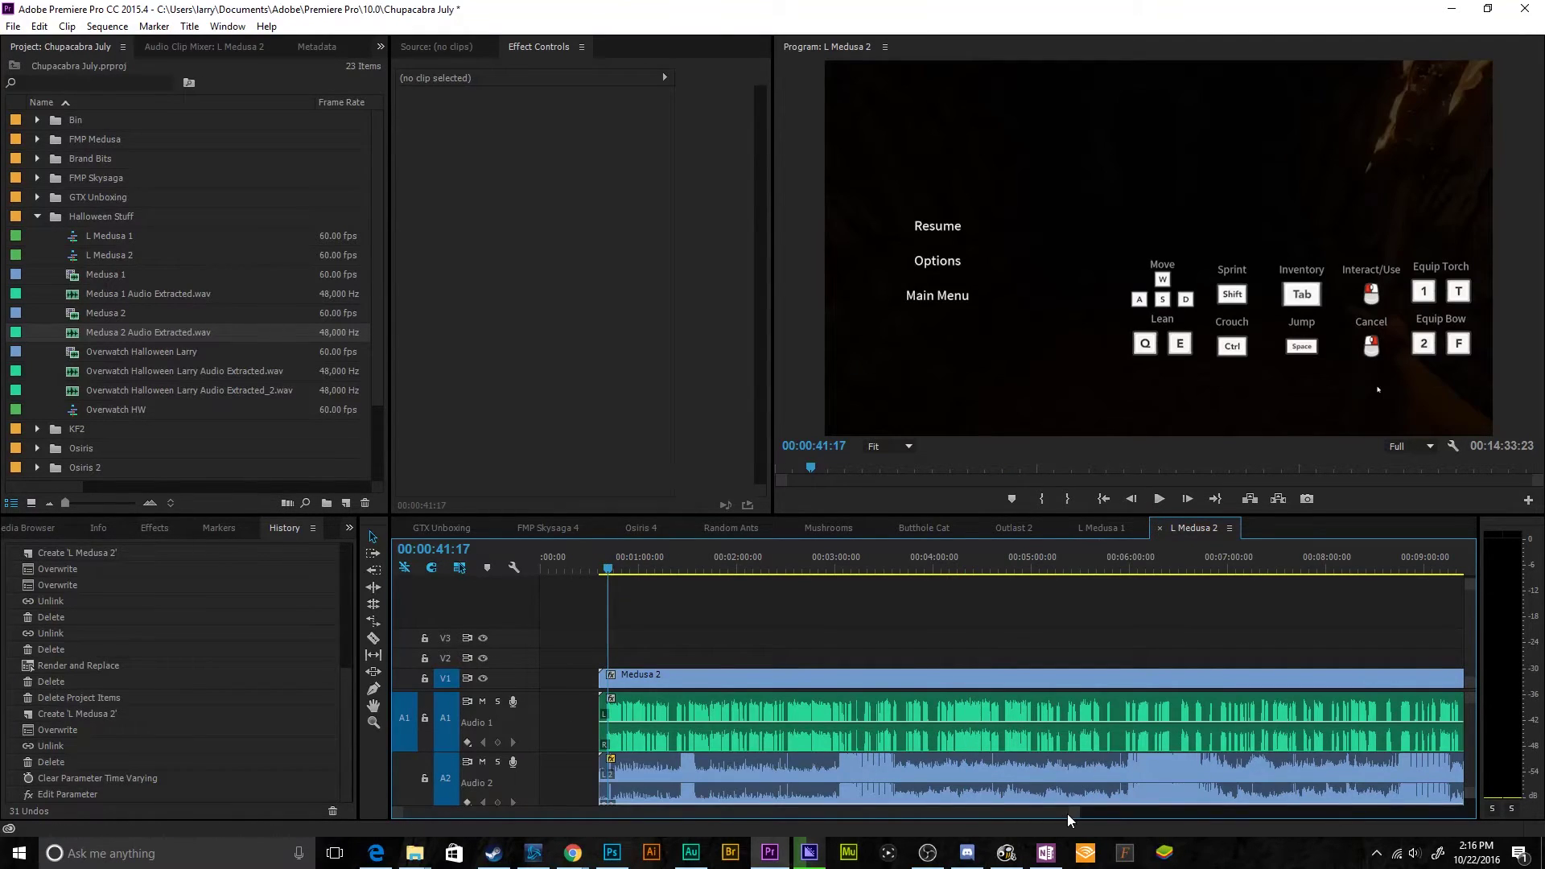
{"action": "left_click_drag", "start_coordinate": [1067, 814], "coordinate": [841, 807]}
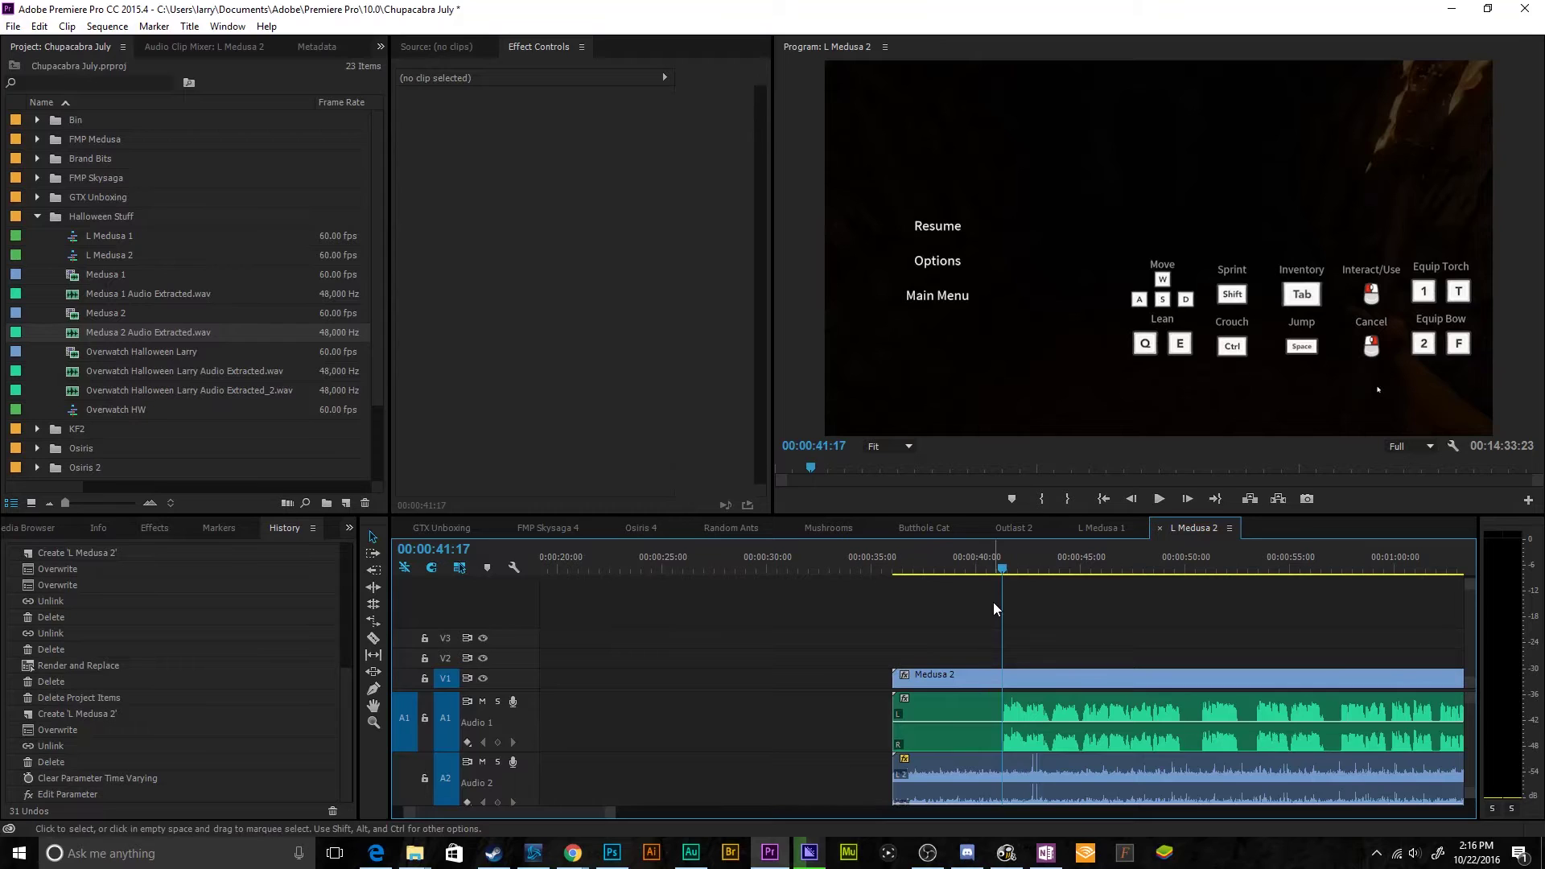
Step: Cut the Medusa 2 video and both audio clips at 00:00:41:17 and delete the pieces before the cut
{"action": "left_click", "coordinate": [1002, 567]}
{"action": "key", "text": "c"}
{"action": "left_click", "coordinate": [1002, 778]}
{"action": "left_click", "coordinate": [1002, 748]}
{"action": "left_click", "coordinate": [1003, 683]}
{"action": "key", "text": "v"}
{"action": "left_click_drag", "start_coordinate": [1000, 690], "coordinate": [989, 737]}
{"action": "left_click_drag", "start_coordinate": [919, 637], "coordinate": [945, 793]}
{"action": "key", "text": "Delete"}
Step: Cut the video and both audio clips at about 00:14:31:17, where the voice ends, and delete the trailing pieces
{"action": "left_click_drag", "start_coordinate": [610, 814], "coordinate": [1119, 812]}
{"action": "left_click", "coordinate": [1104, 569]}
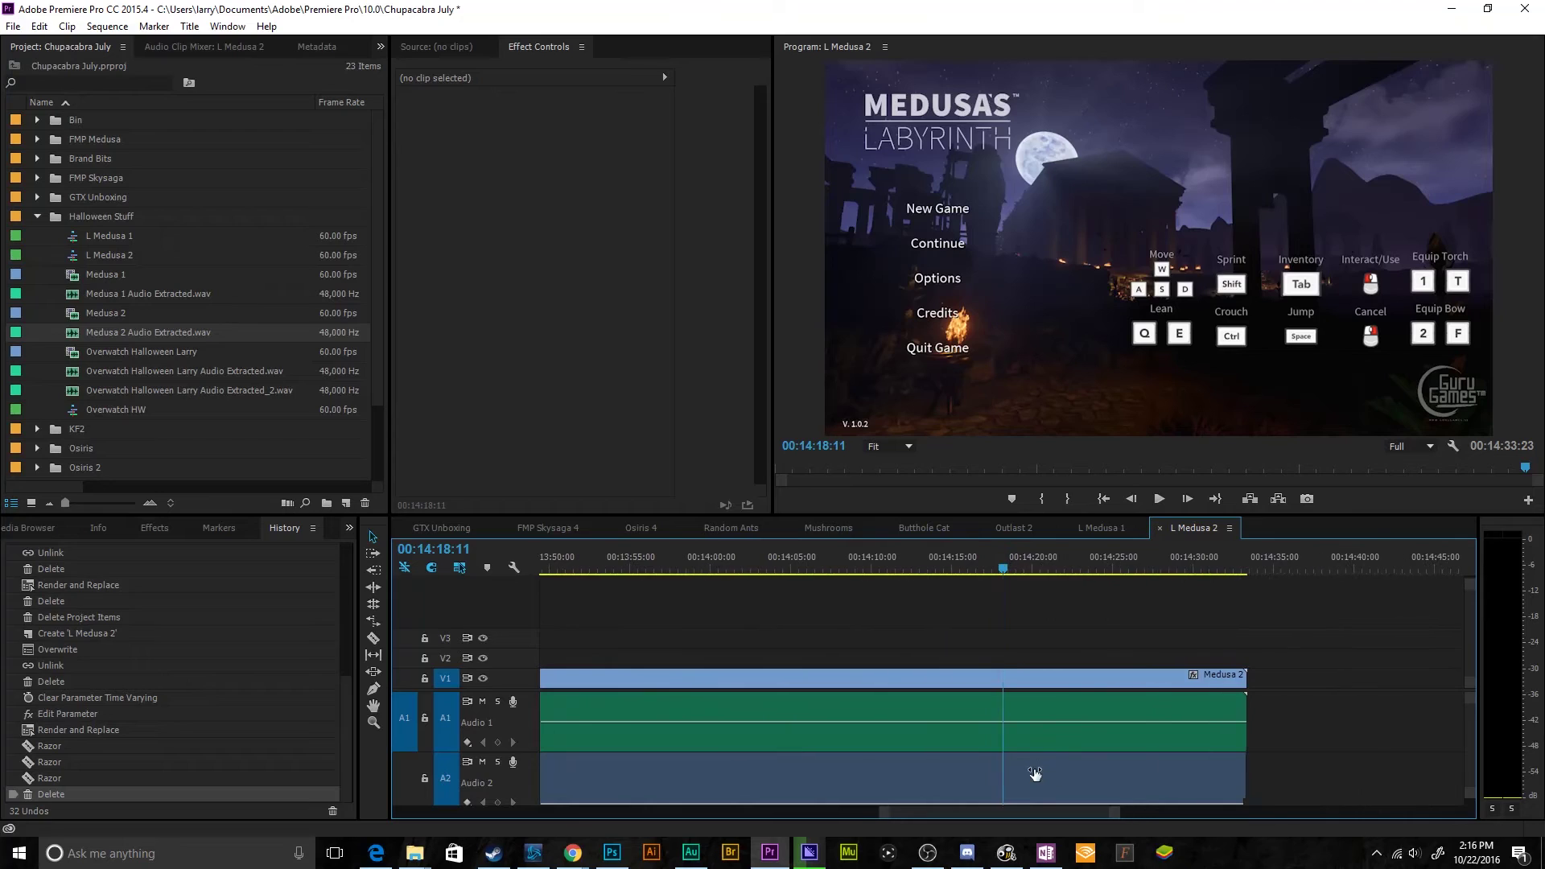
{"action": "key", "text": "c"}
{"action": "left_click", "coordinate": [1215, 739]}
{"action": "left_click", "coordinate": [1214, 769]}
{"action": "left_click", "coordinate": [1214, 680]}
{"action": "key", "text": "v"}
{"action": "left_click_drag", "start_coordinate": [1247, 646], "coordinate": [1229, 779]}
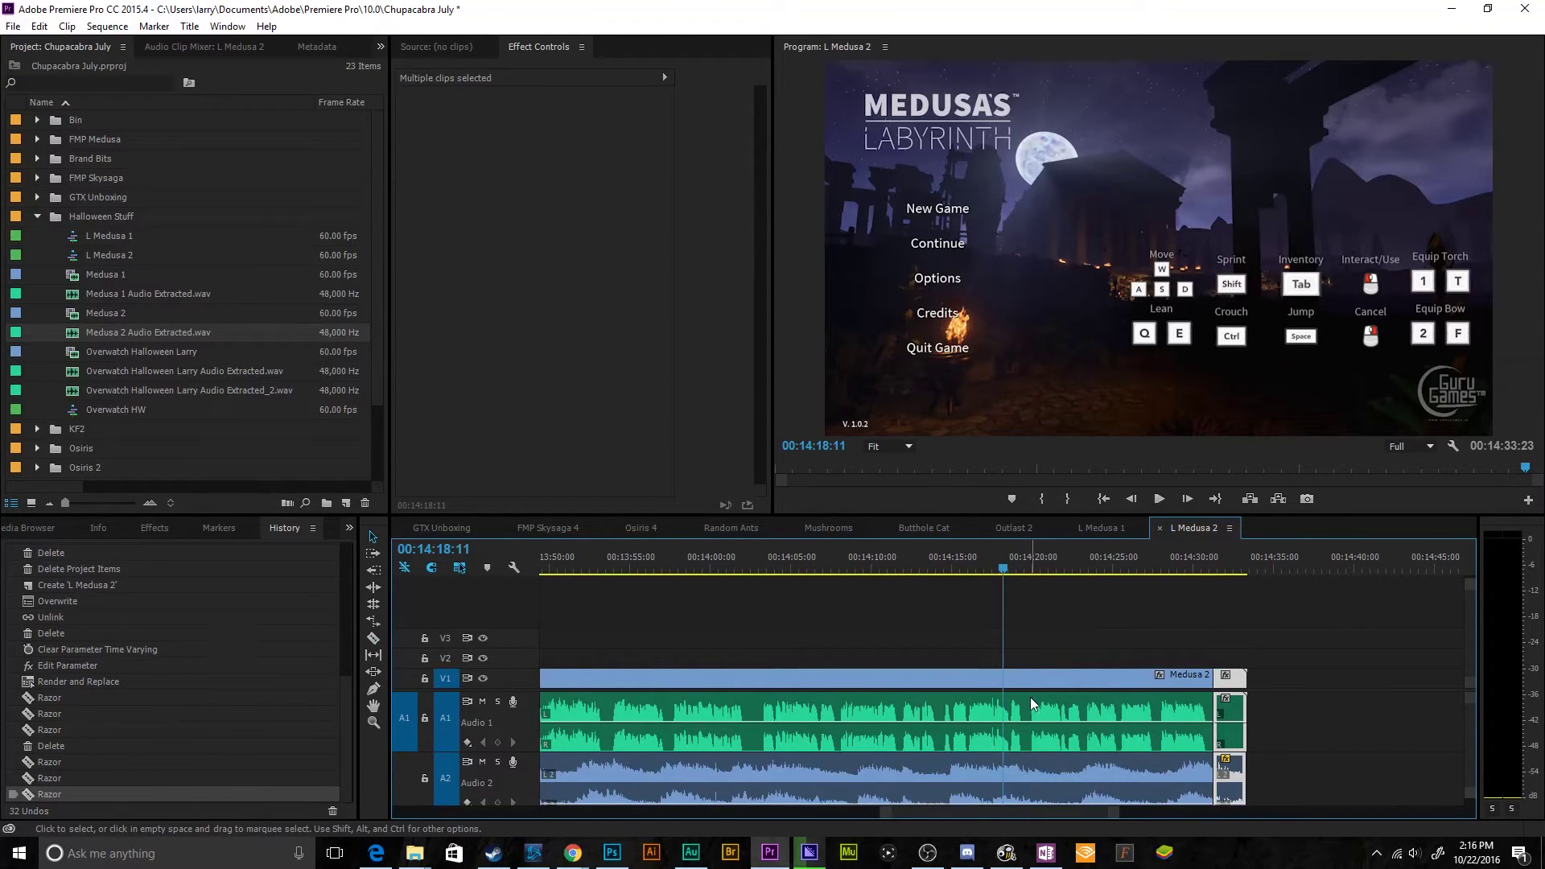
{"action": "key", "text": "Delete"}
{"action": "left_click", "coordinate": [993, 737]}
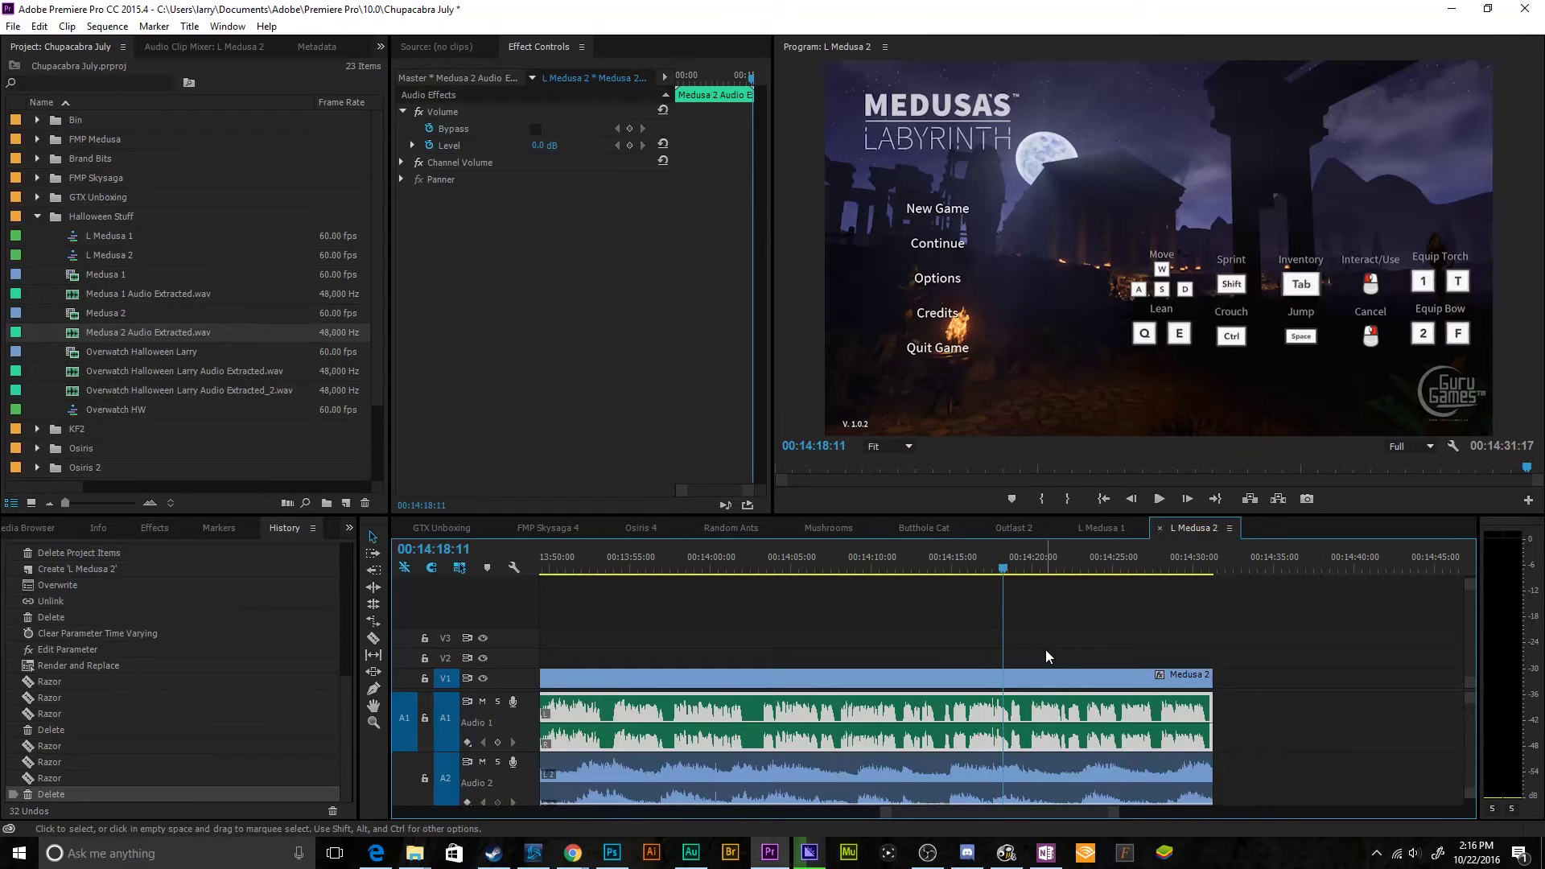
Step: Add Intro-General-Mrk 01 Extended.mp4 from the Brand Bits bin near the start of the L Medusa 2 sequence
{"action": "left_click", "coordinate": [37, 159]}
{"action": "left_click", "coordinate": [137, 178]}
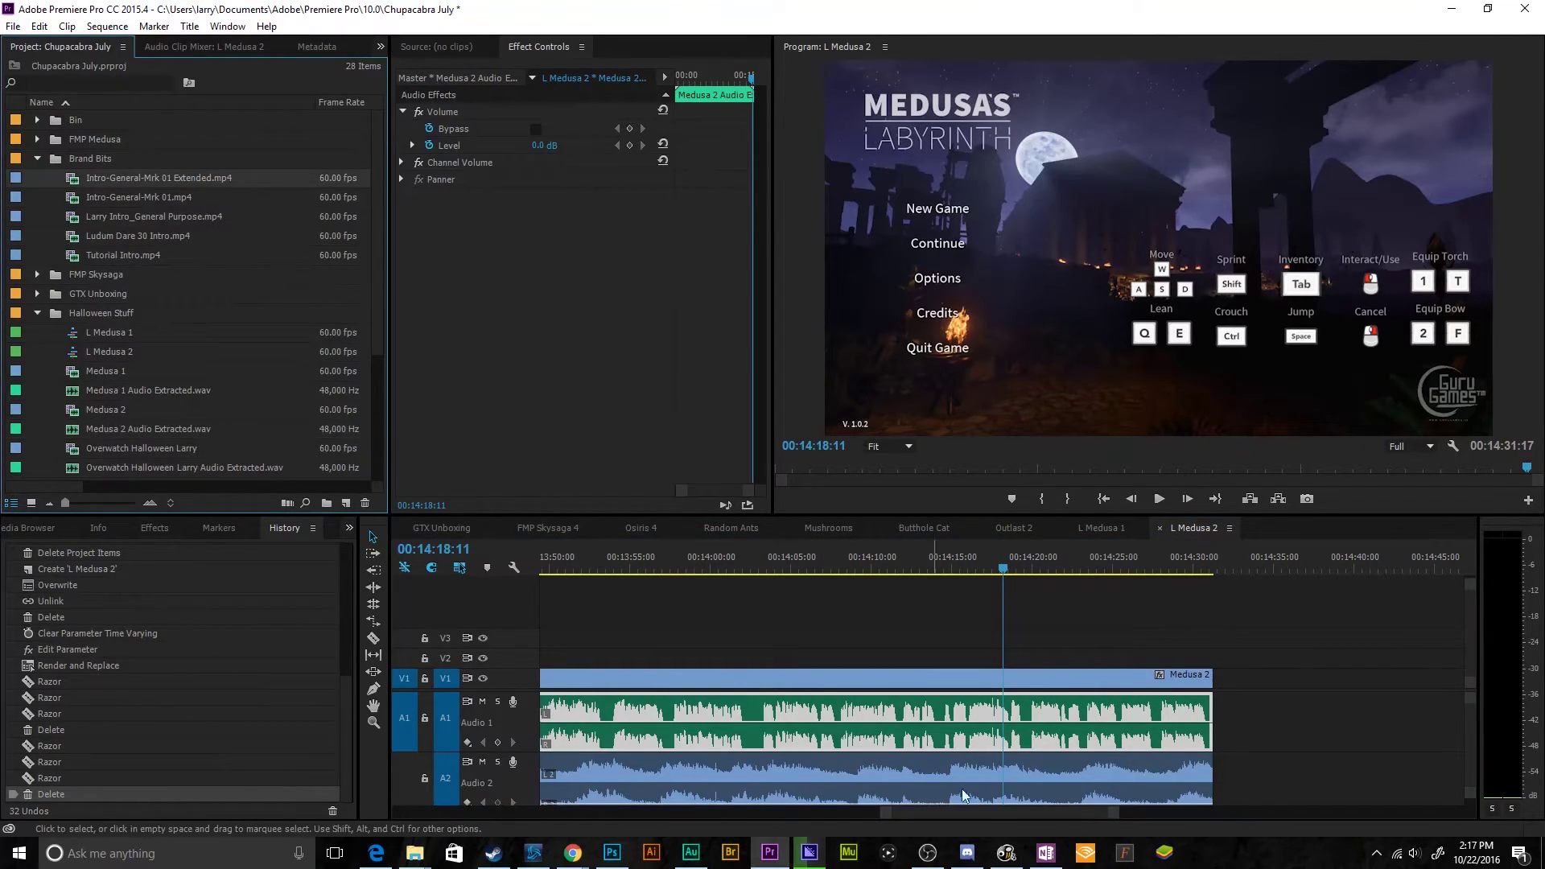
{"action": "left_click_drag", "start_coordinate": [997, 807], "coordinate": [432, 796]}
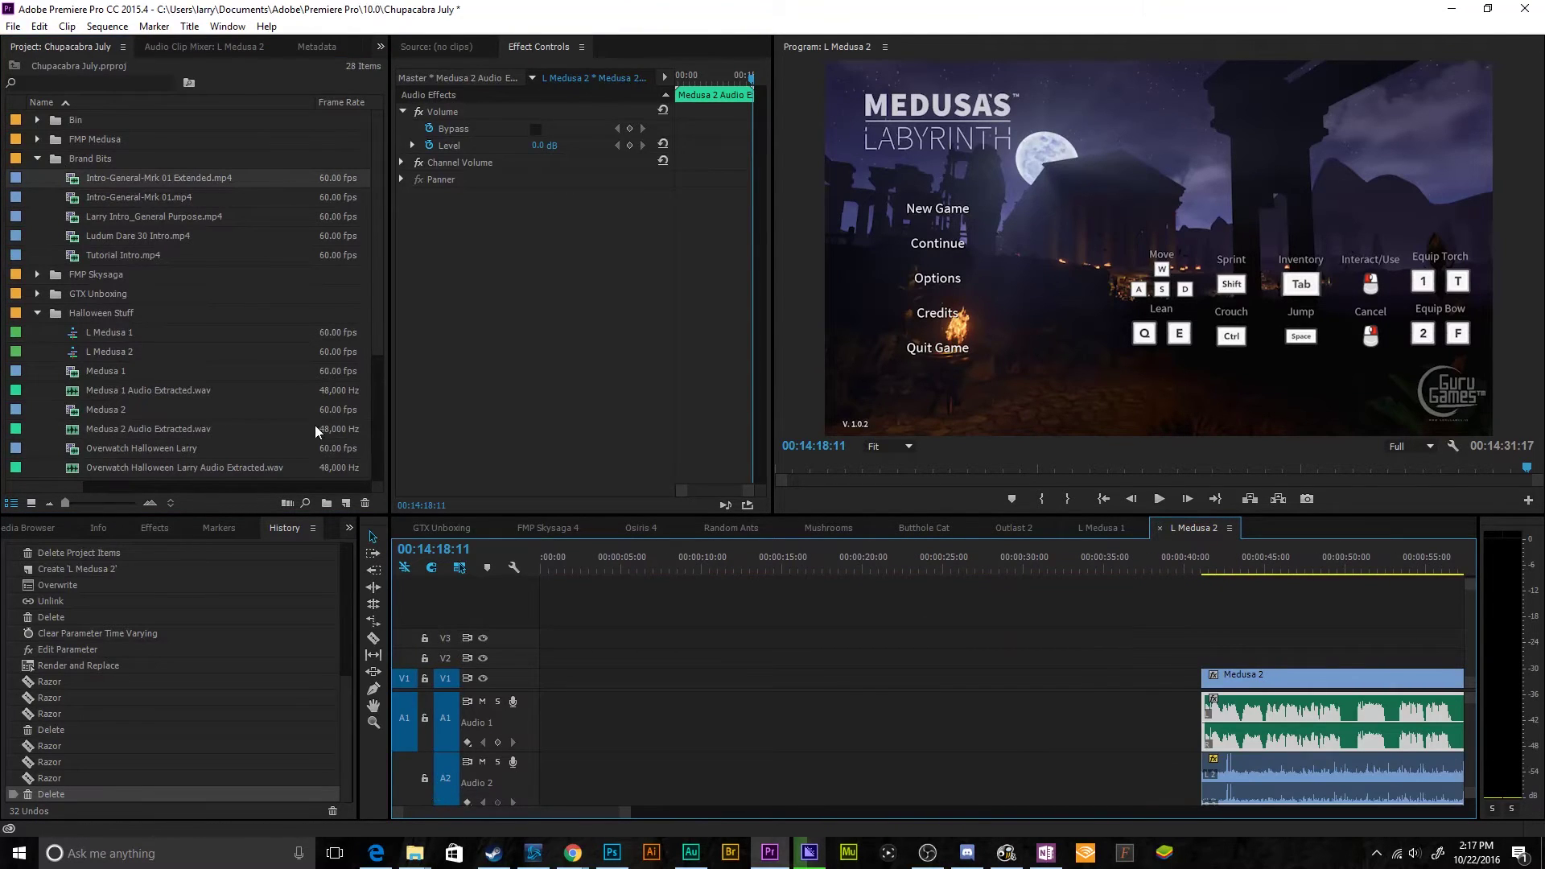
{"action": "left_click_drag", "start_coordinate": [206, 176], "coordinate": [577, 709]}
Step: Ripple-delete the gaps before and after the intro clip, and preview the intro at 00:00:03:36
{"action": "left_click", "coordinate": [576, 708]}
{"action": "key", "text": "Delete"}
{"action": "left_click", "coordinate": [684, 708]}
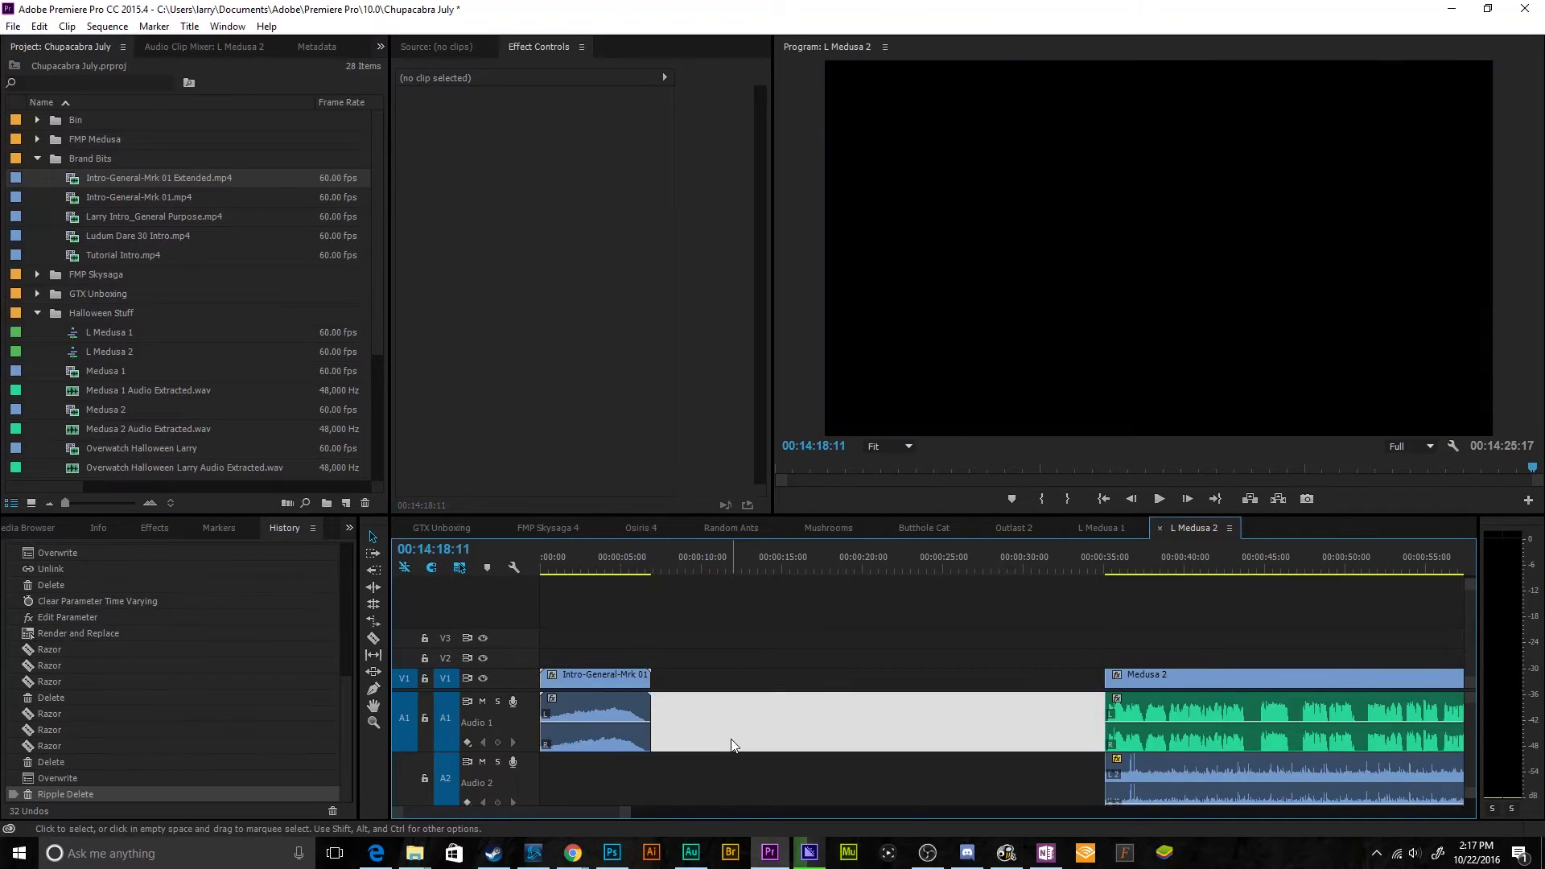
{"action": "key", "text": "Delete"}
{"action": "left_click", "coordinate": [600, 553]}
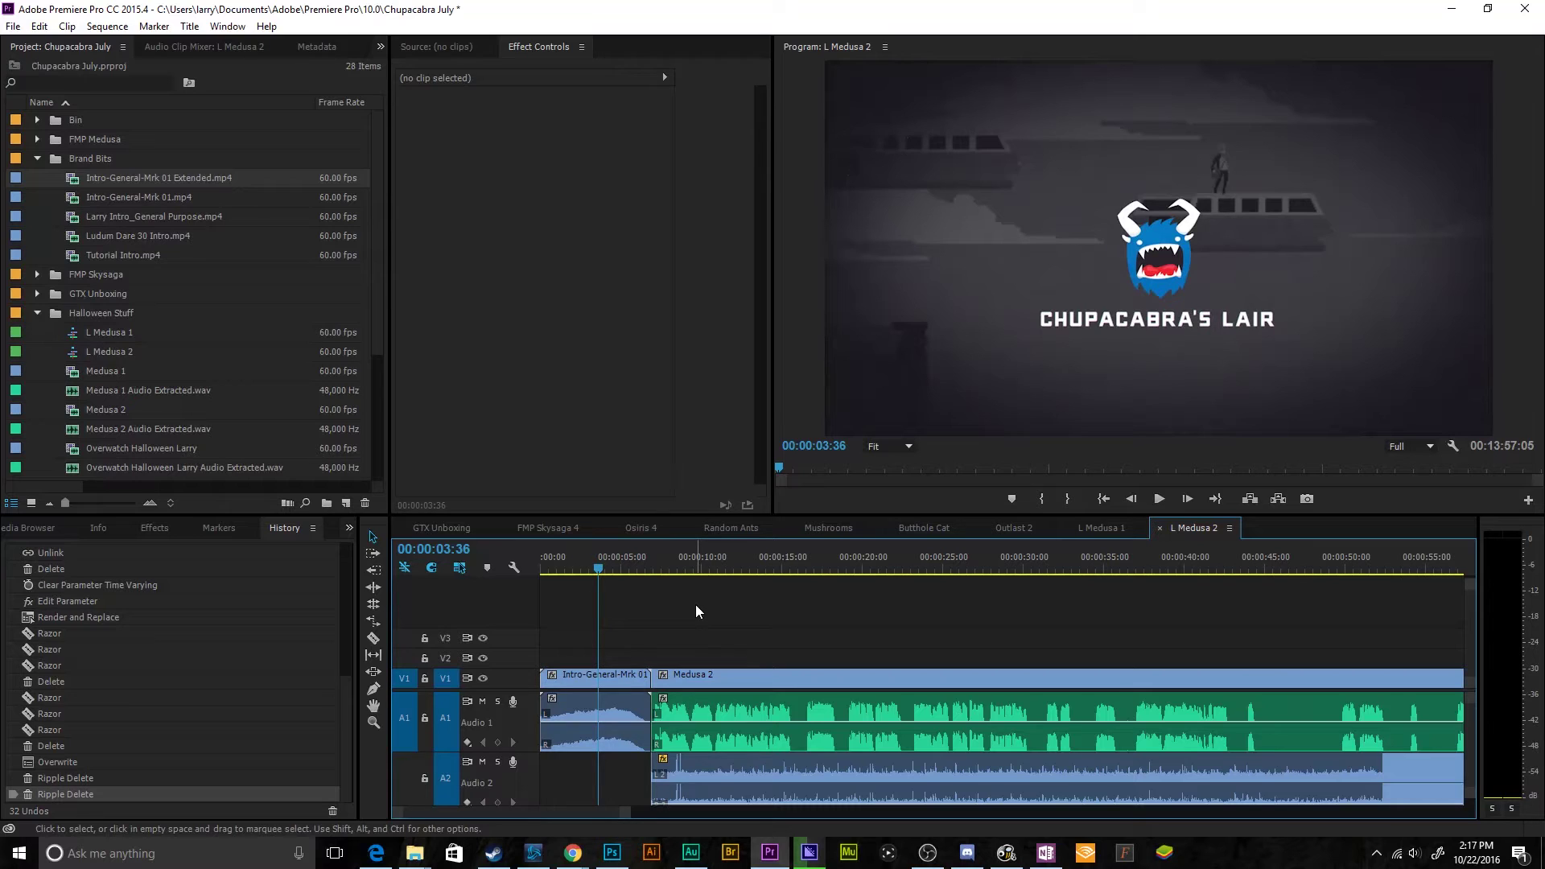
Step: Queue L Medusa 2 for H.264 export with a target bitrate of 15 Mbps and a maximum bitrate of 20 Mbps, and return to Premiere Pro
{"action": "key", "text": "ctrl+m"}
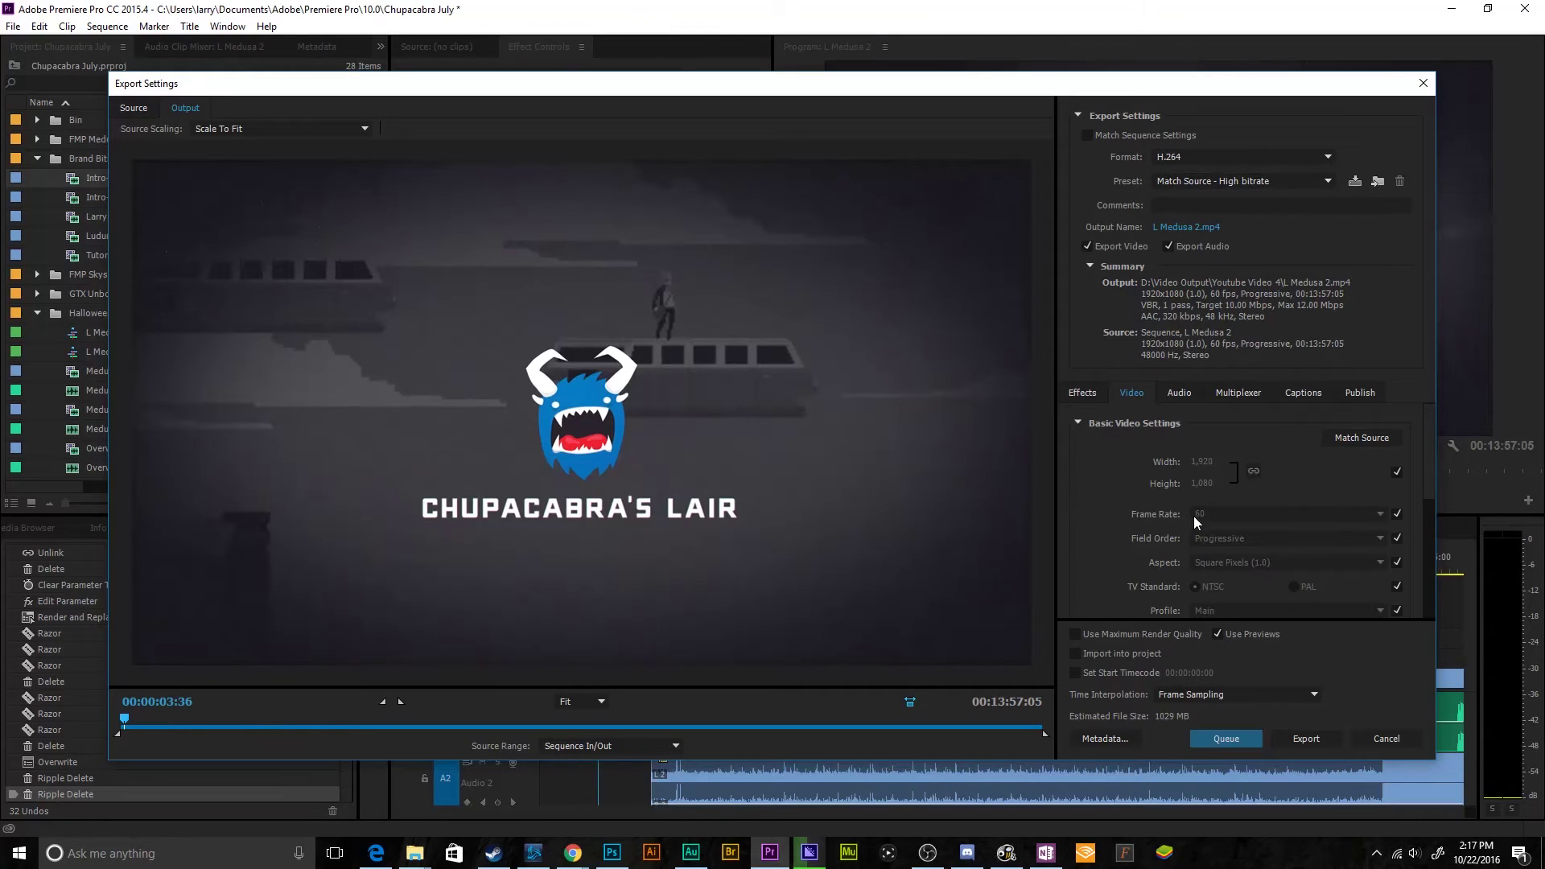
{"action": "left_click_drag", "start_coordinate": [1425, 455], "coordinate": [1423, 544]}
{"action": "left_click", "coordinate": [1370, 521]}
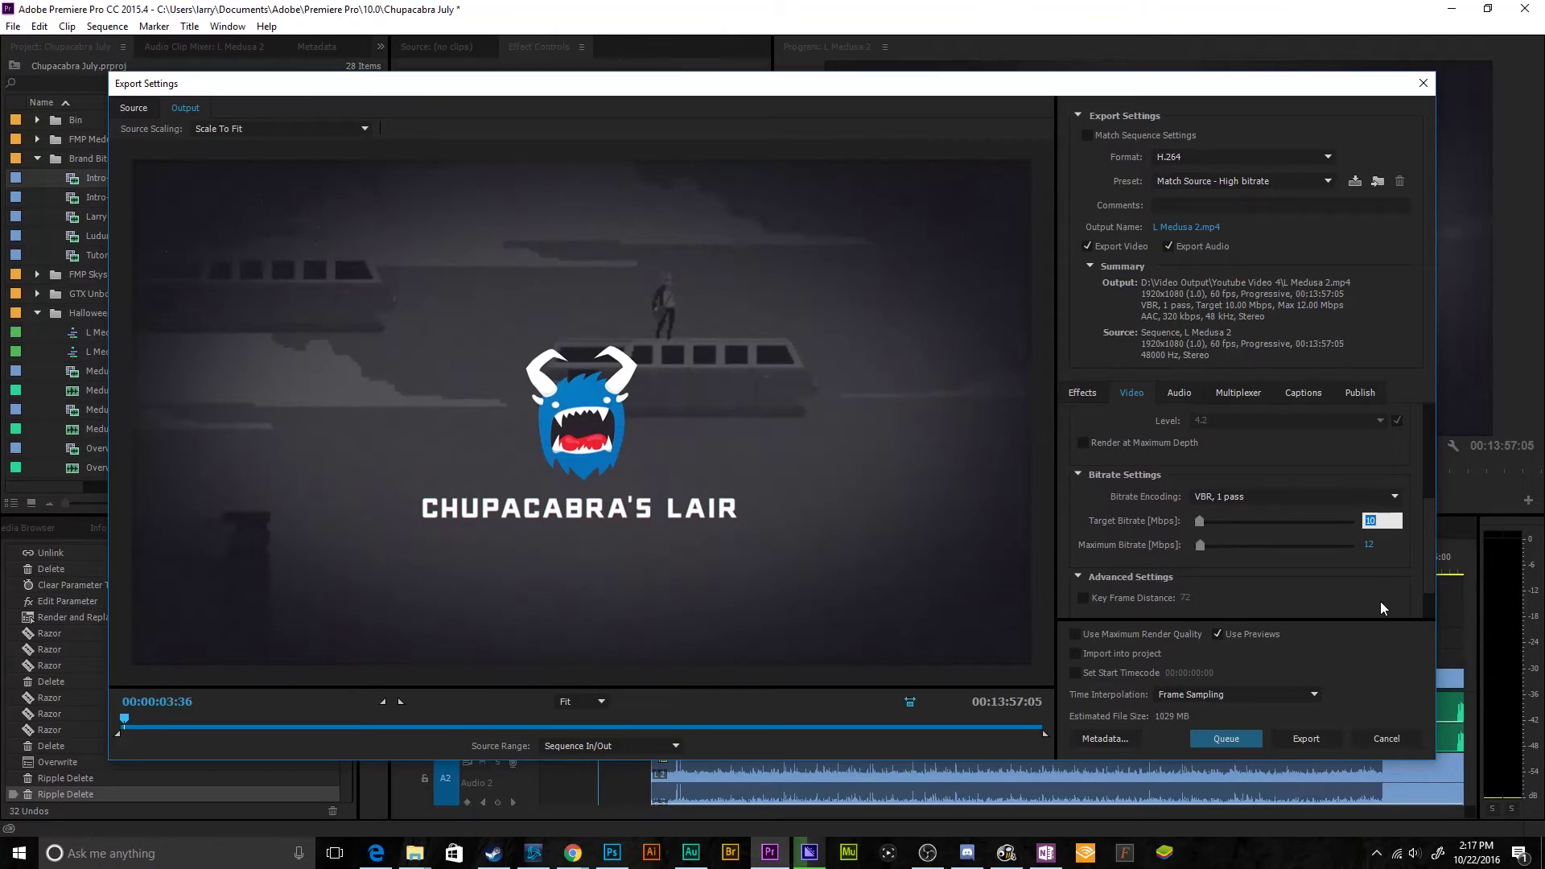
{"action": "type", "text": "15"}
{"action": "left_click", "coordinate": [1367, 545]}
{"action": "type", "text": "20"}
{"action": "left_click", "coordinate": [1359, 590]}
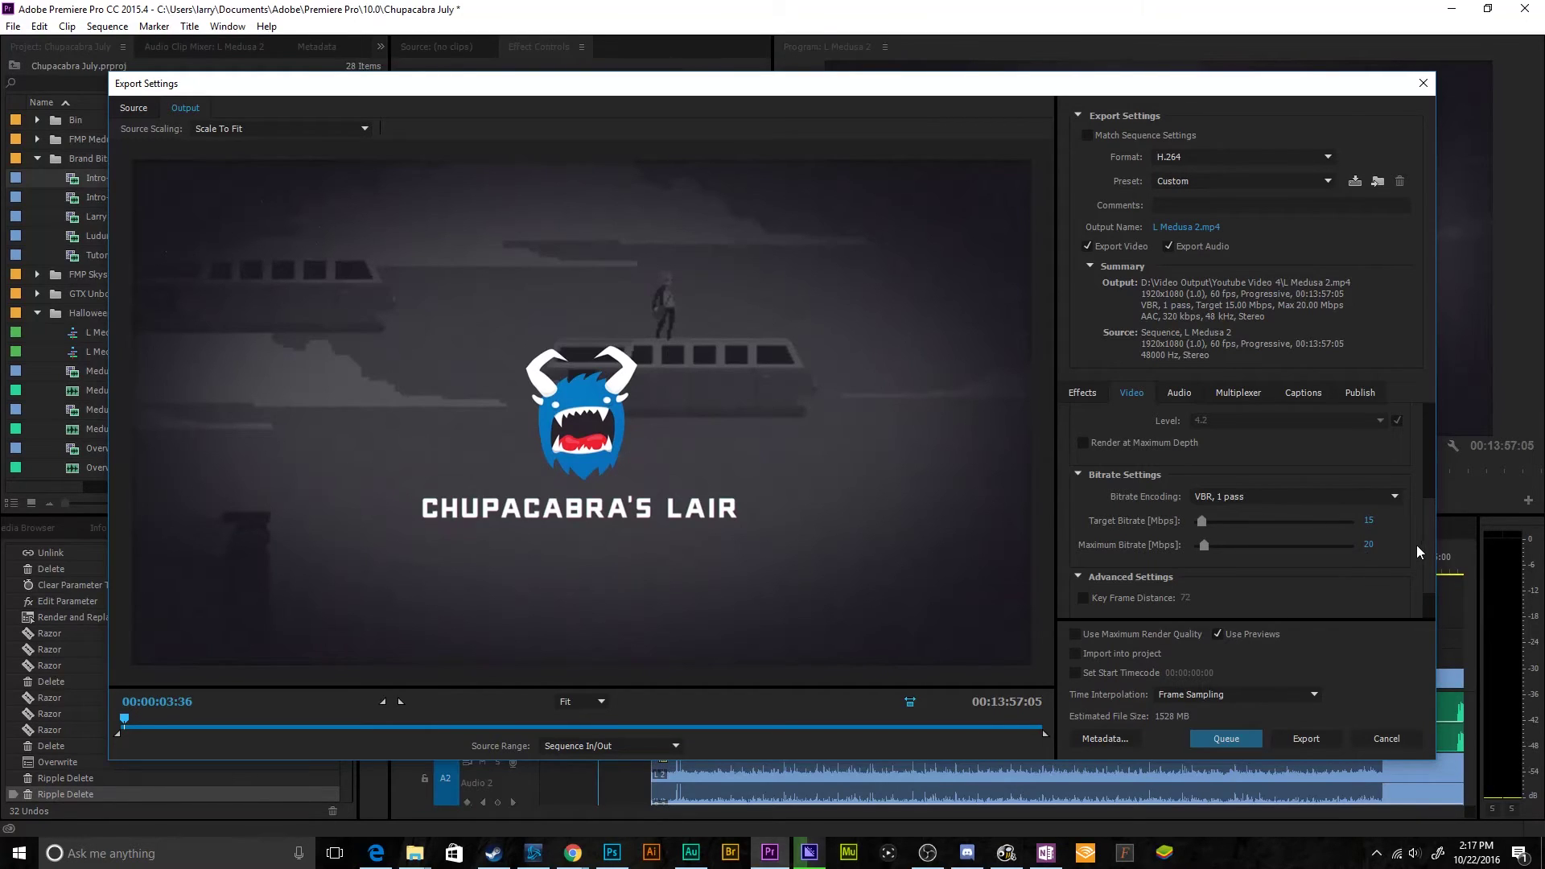
{"action": "scroll", "coordinate": [1417, 553], "scroll_direction": "down", "scroll_amount": 2}
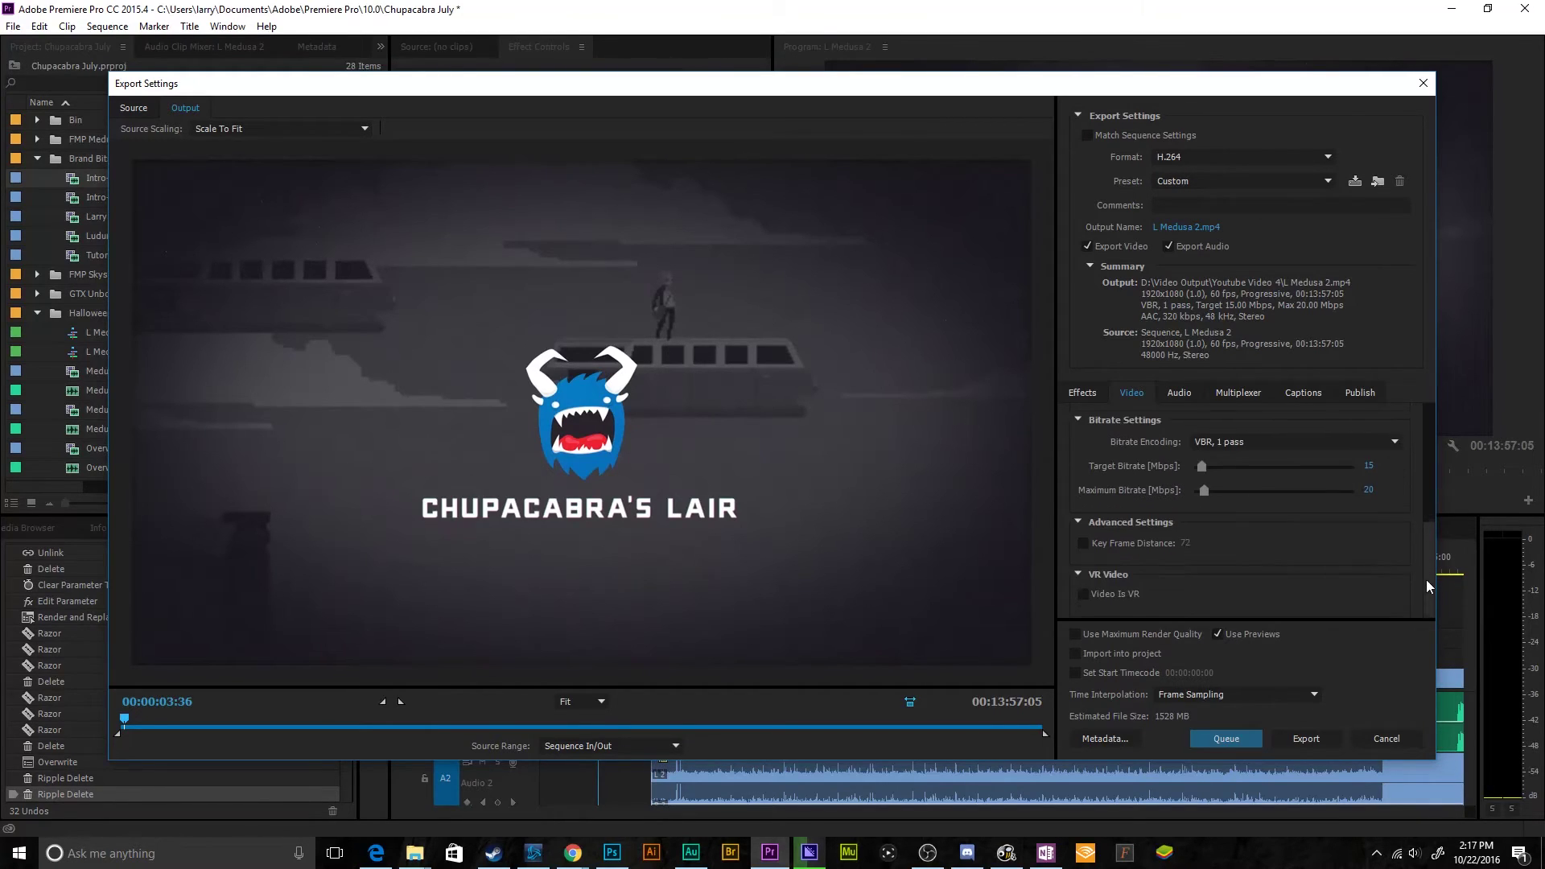
{"action": "left_click", "coordinate": [1225, 739]}
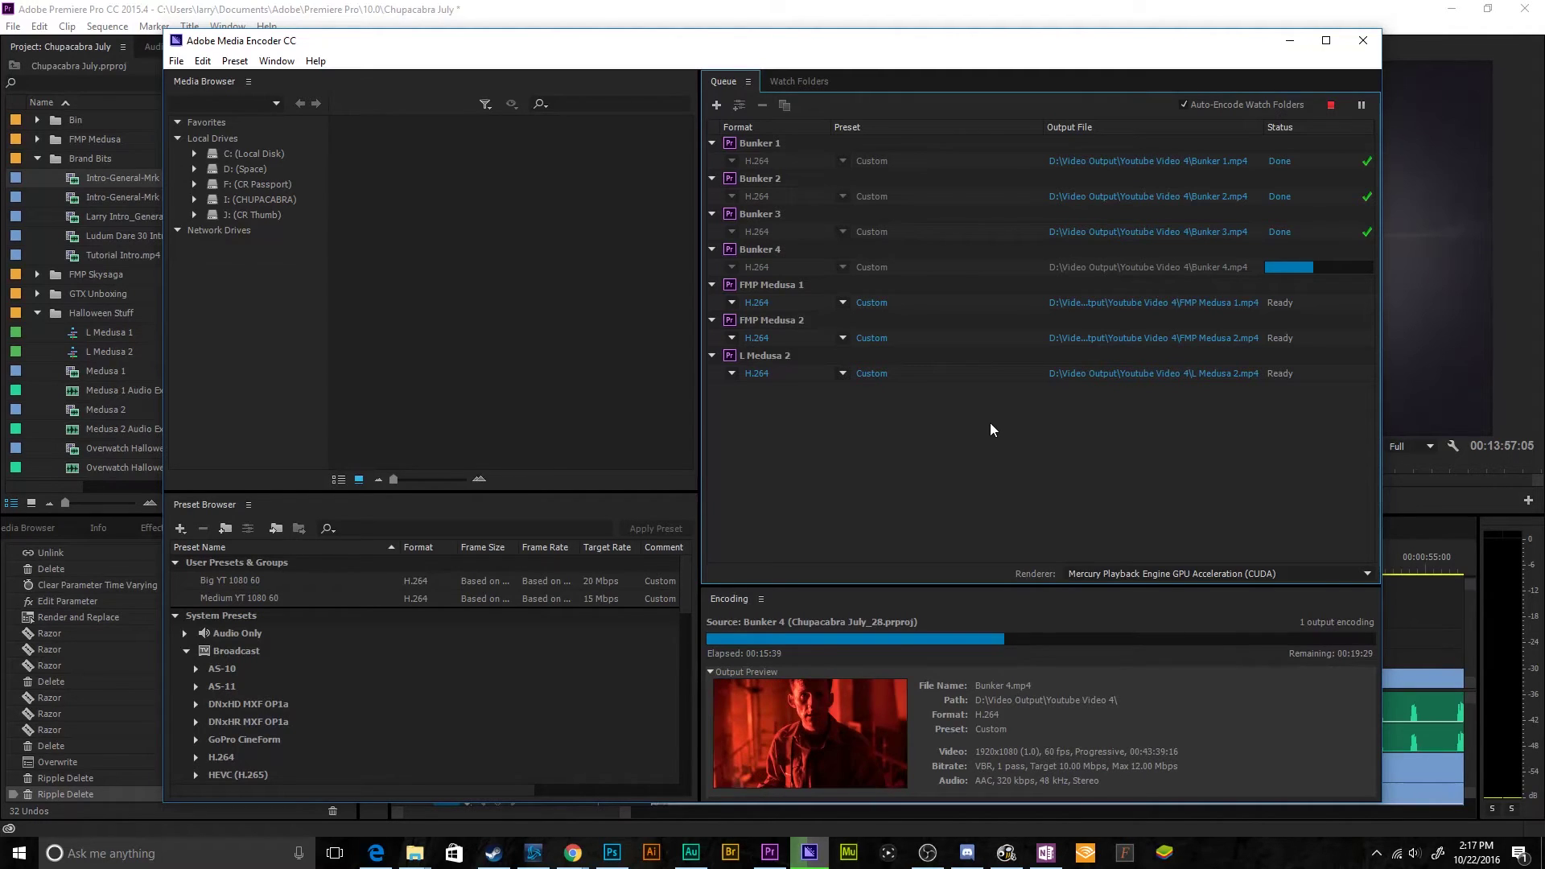
{"action": "left_click", "coordinate": [1428, 601]}
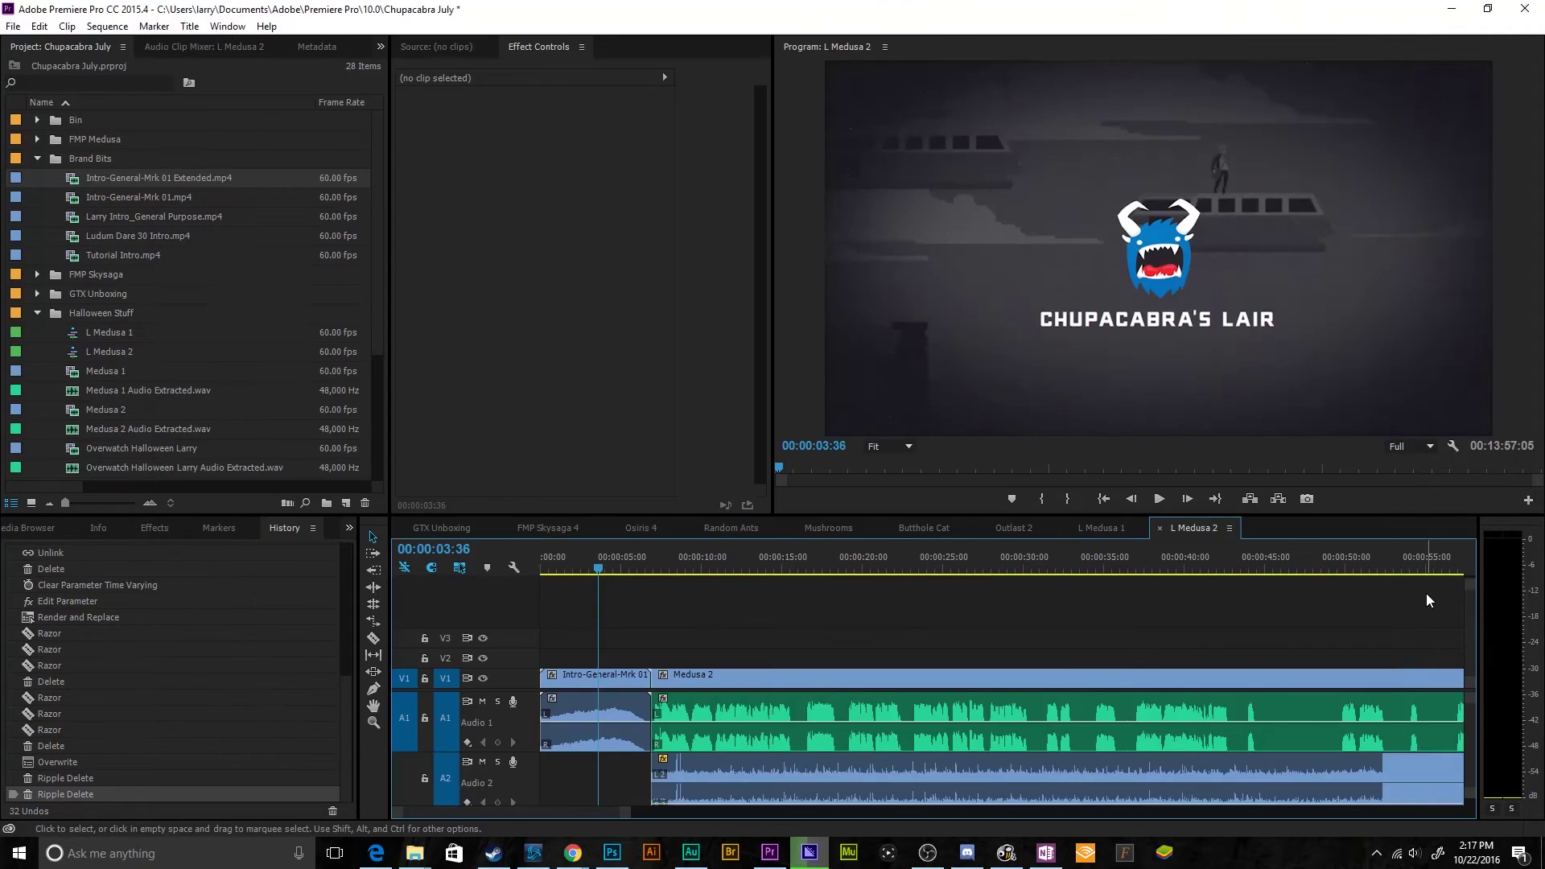
Step: Switch to Audition, open Untitled Session 1.sesx, and check which favorites are available for the multitrack session
{"action": "left_click", "coordinate": [691, 852]}
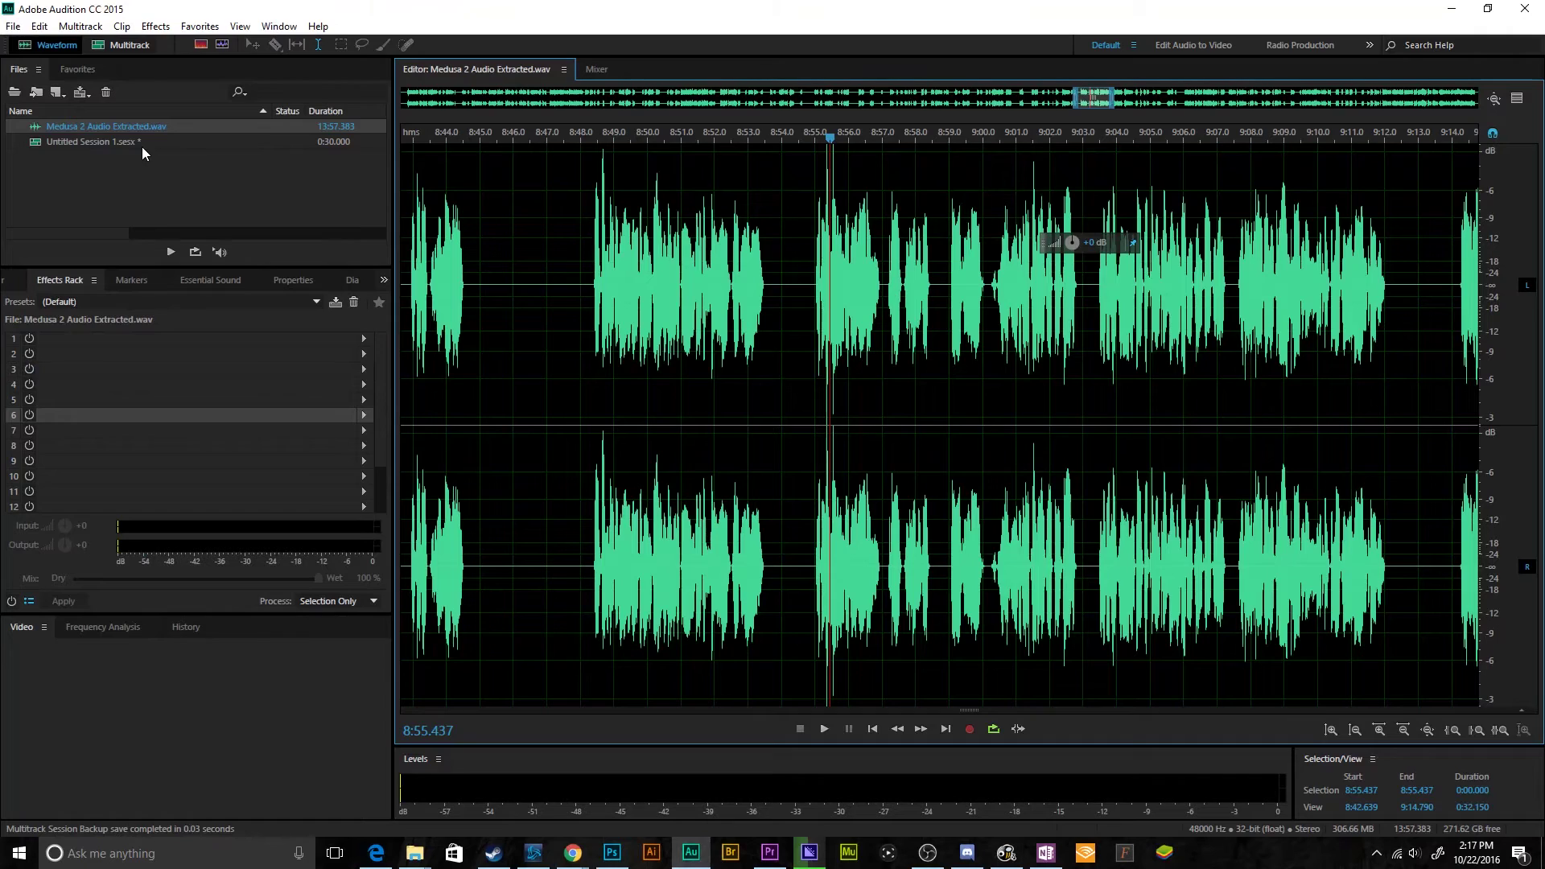
{"action": "double_click", "coordinate": [109, 142]}
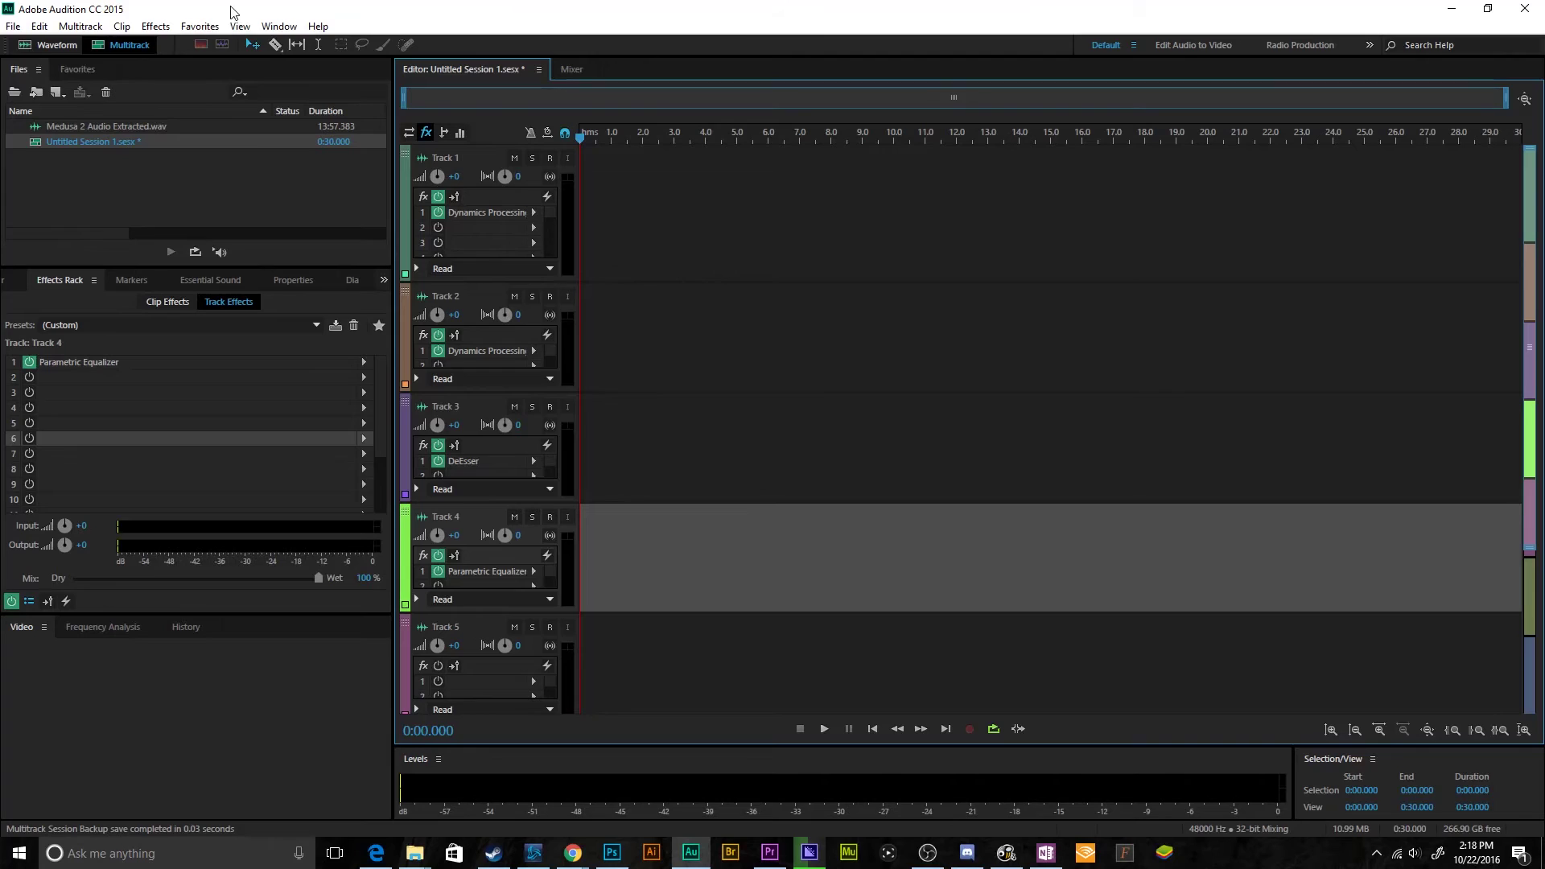
{"action": "left_click", "coordinate": [200, 26]}
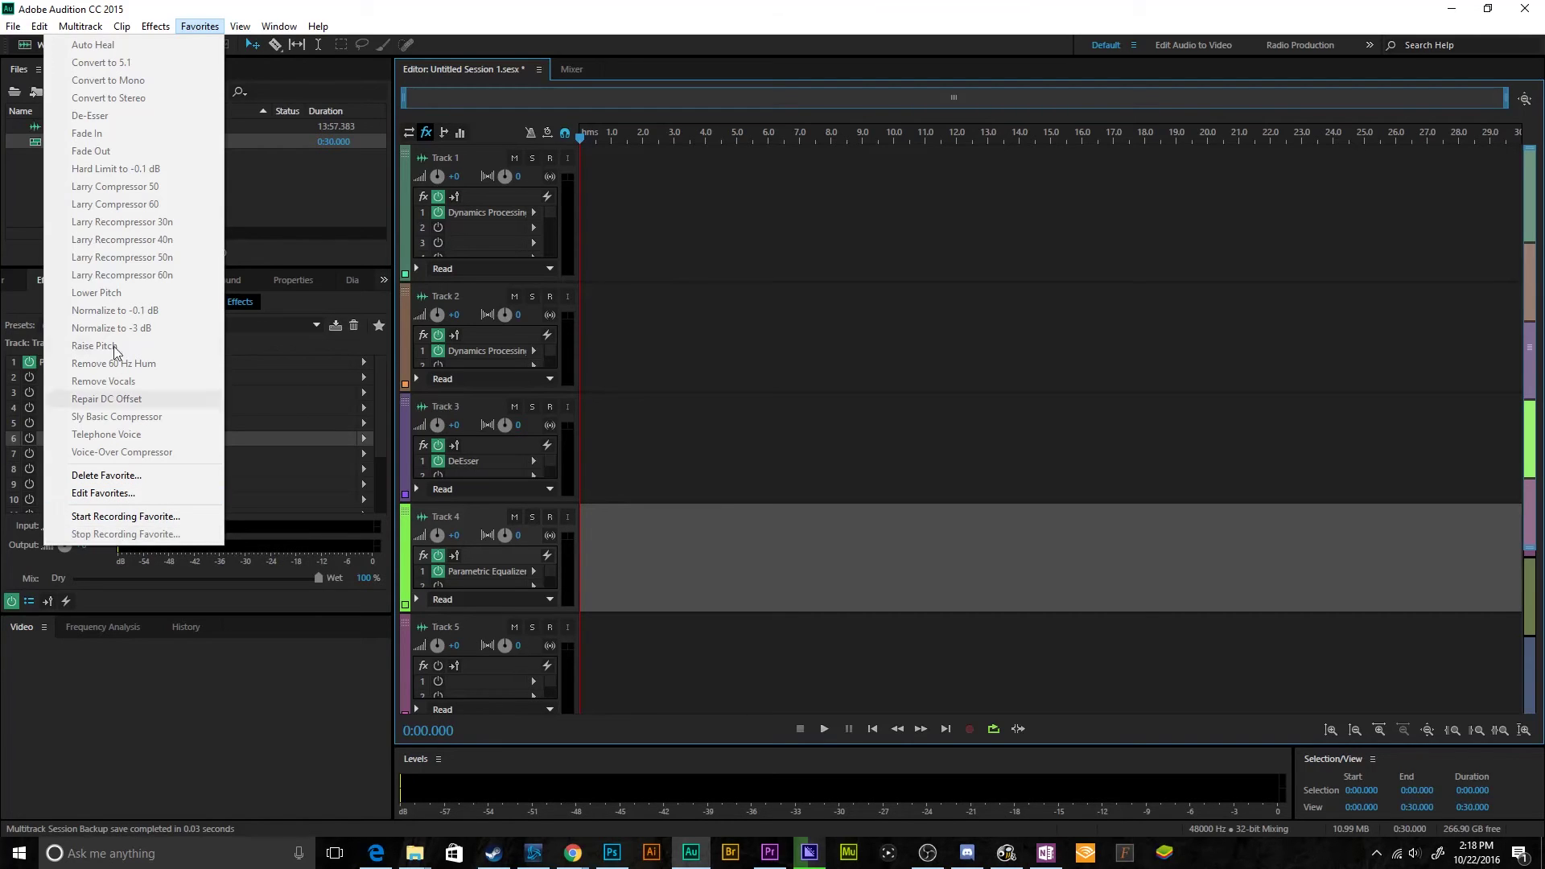
{"action": "left_click", "coordinate": [243, 195]}
Step: Reopen Medusa 2 Audio Extracted.wav, revert its history to Open, review the available favorites, and restore the Apply Effects Rack state
{"action": "double_click", "coordinate": [106, 128]}
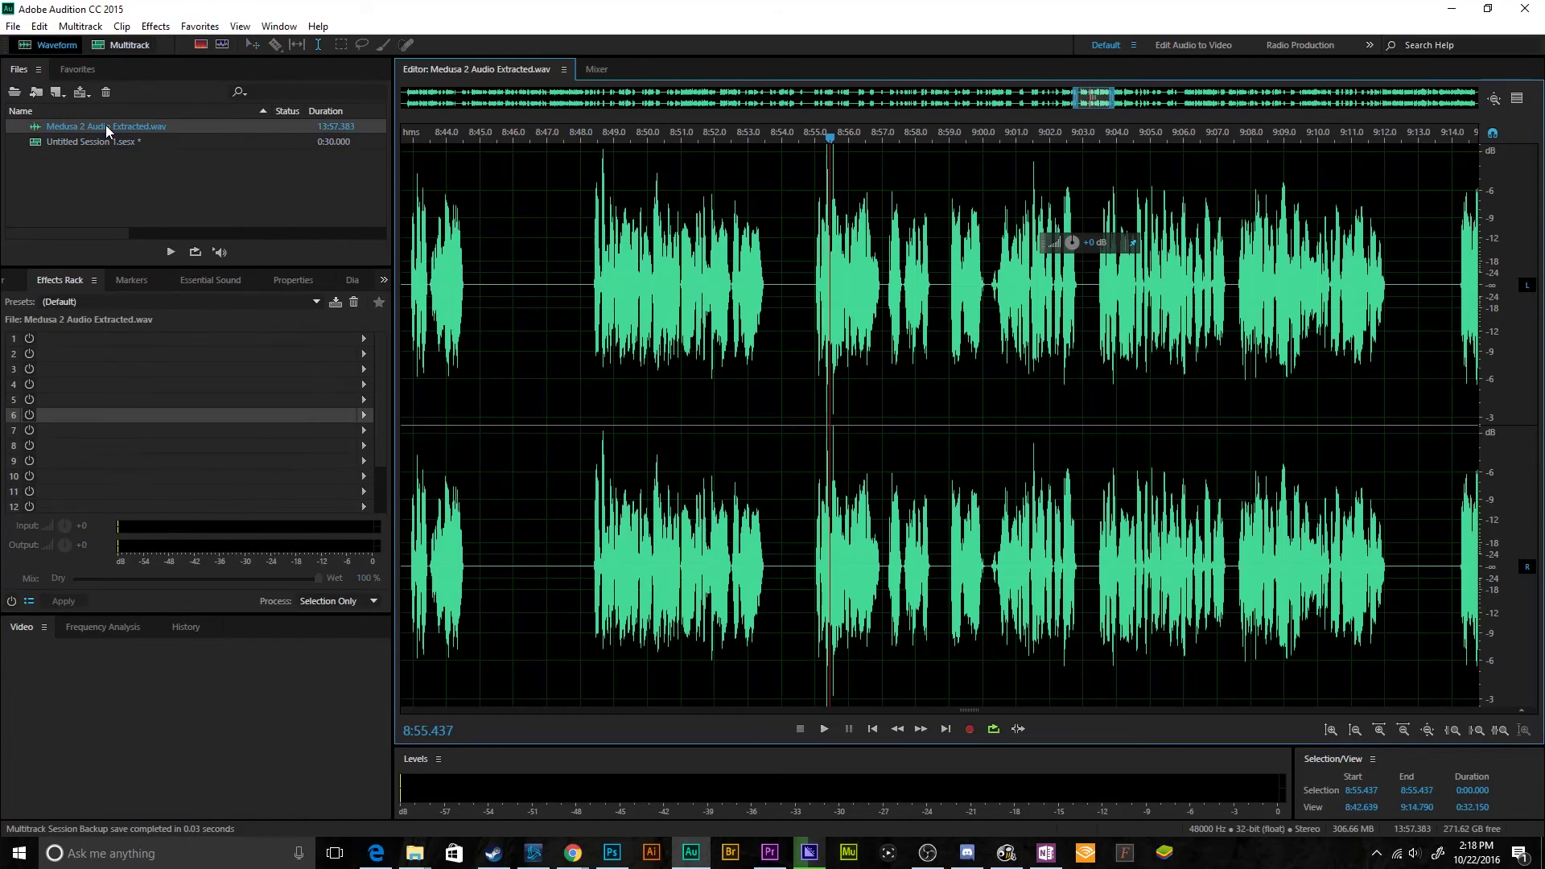
{"action": "left_click", "coordinate": [187, 631]}
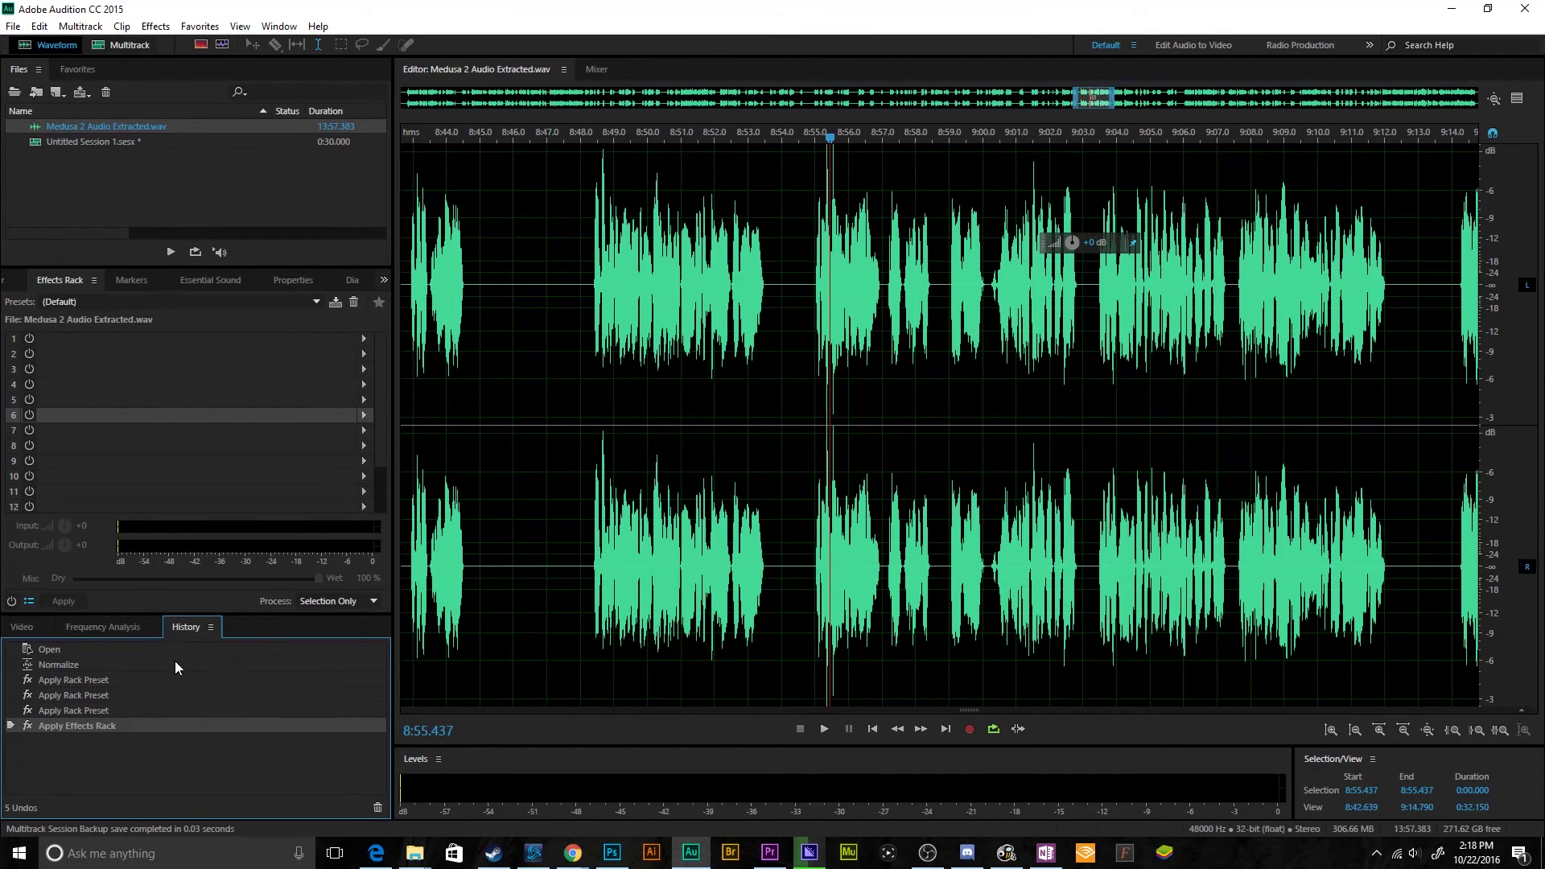
{"action": "left_click", "coordinate": [151, 653]}
{"action": "left_click", "coordinate": [200, 26]}
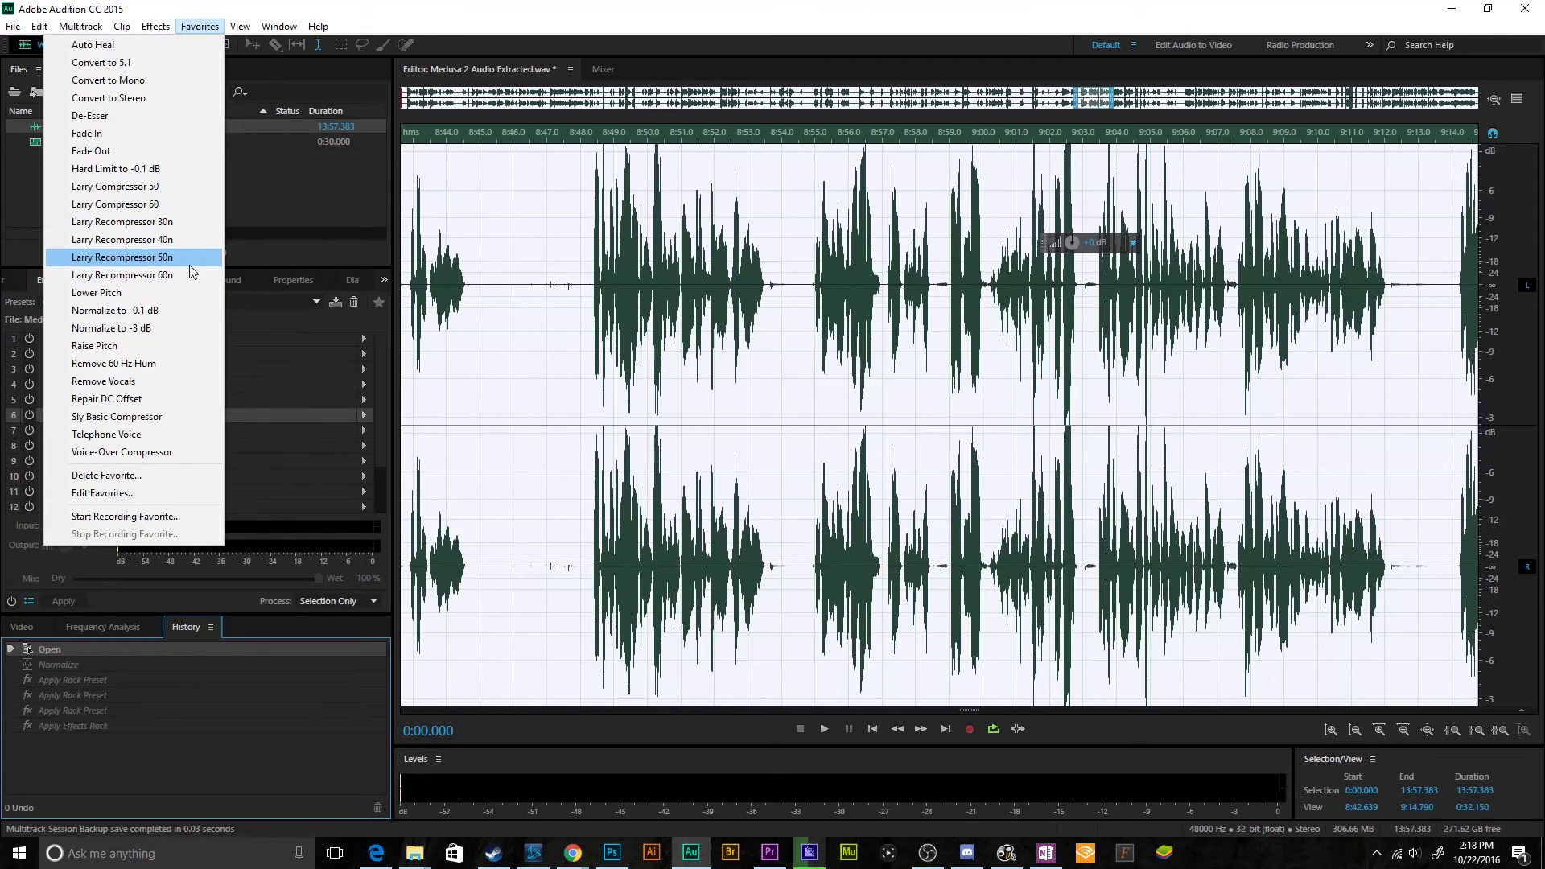
{"action": "left_click", "coordinate": [214, 760]}
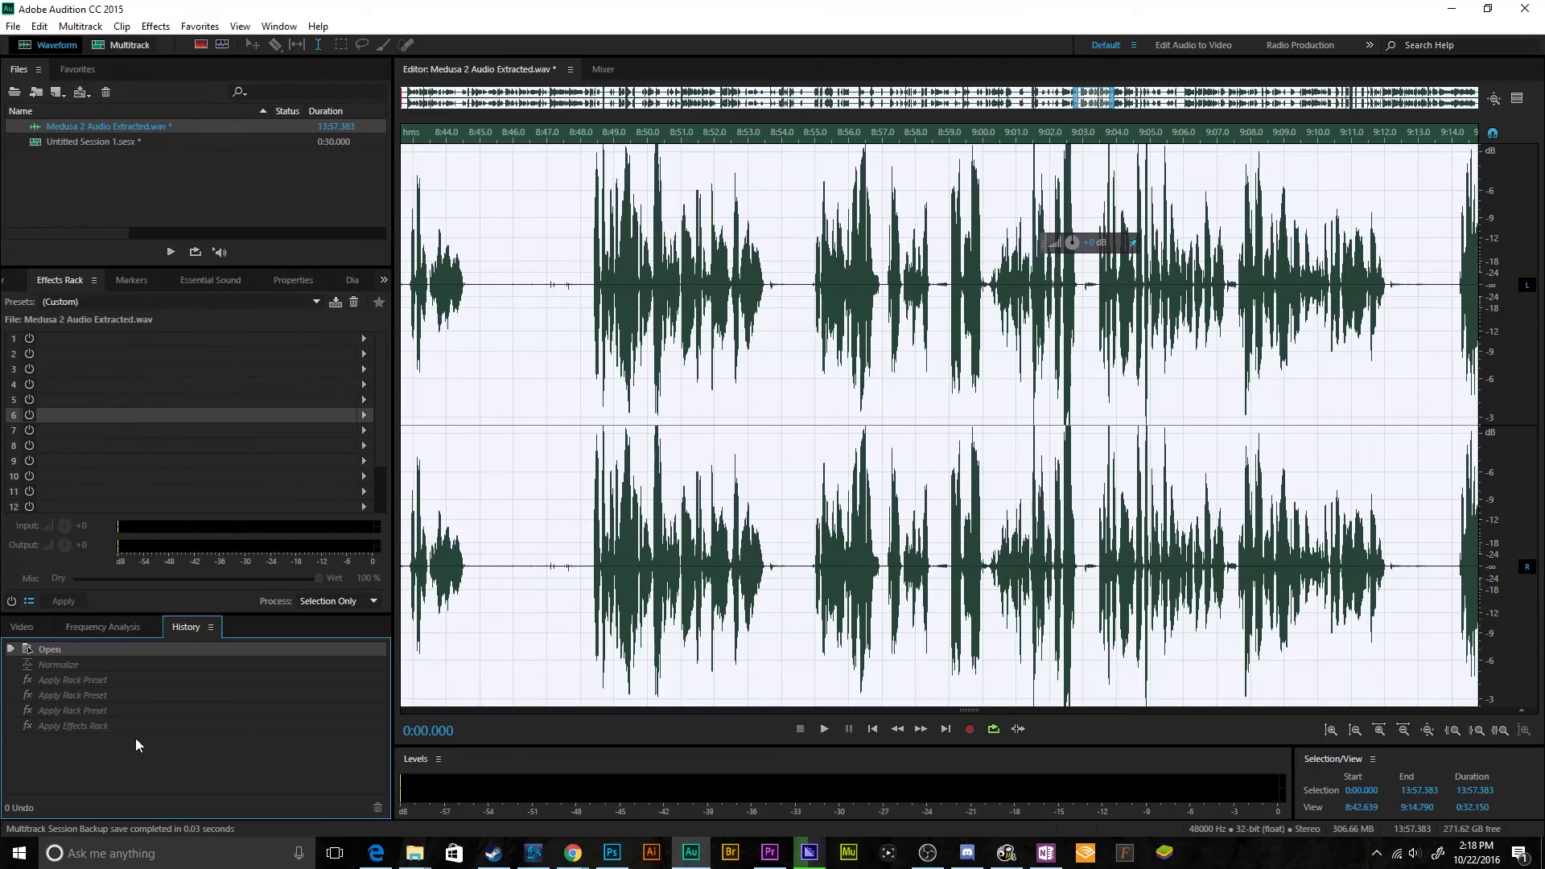
{"action": "left_click", "coordinate": [101, 725]}
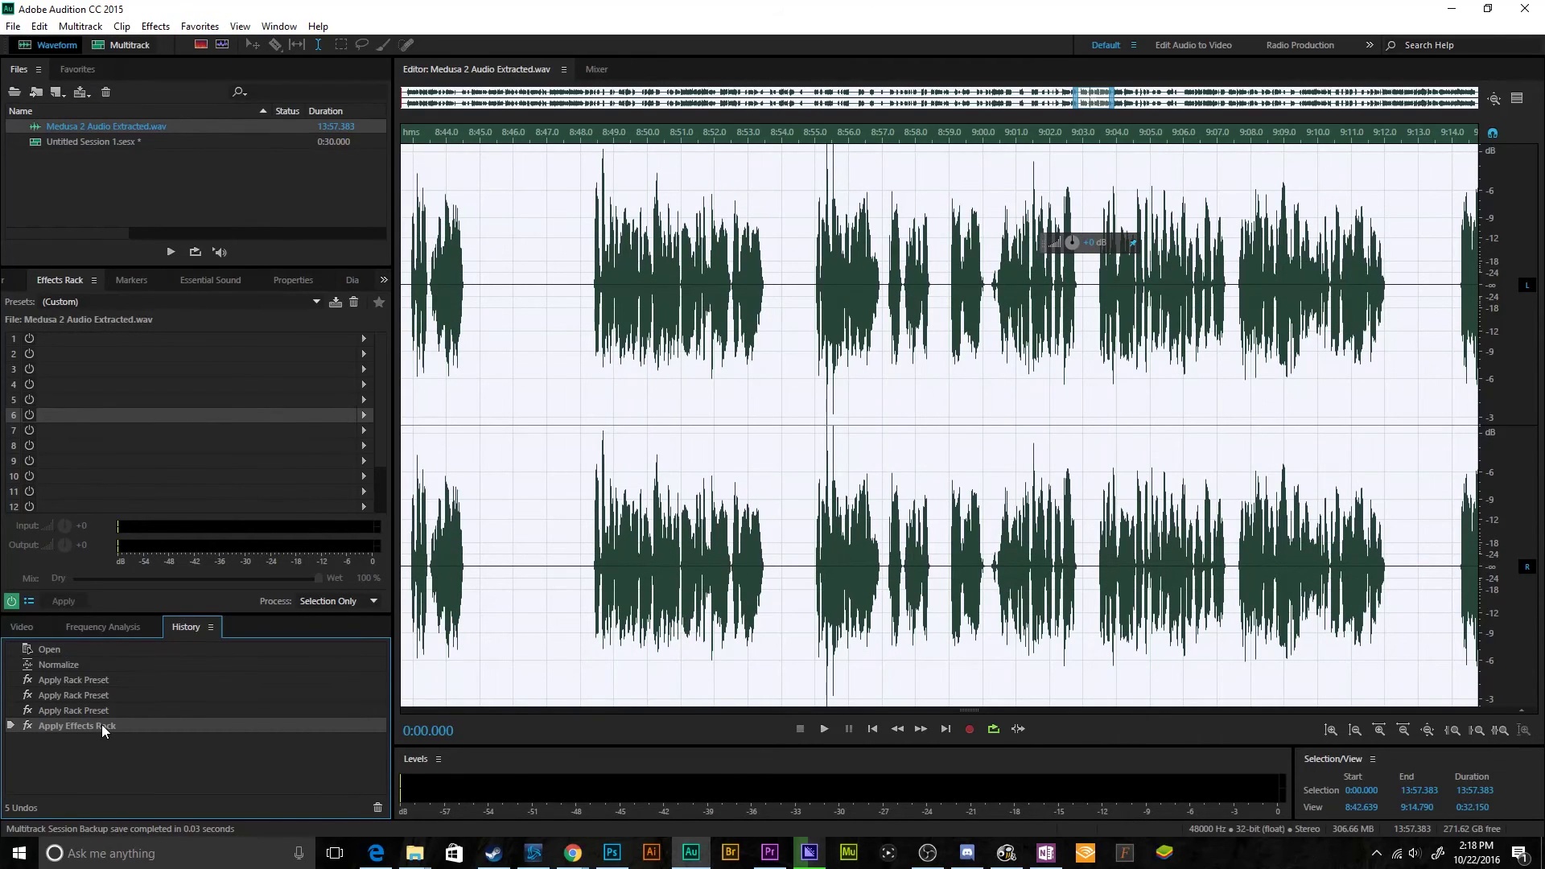